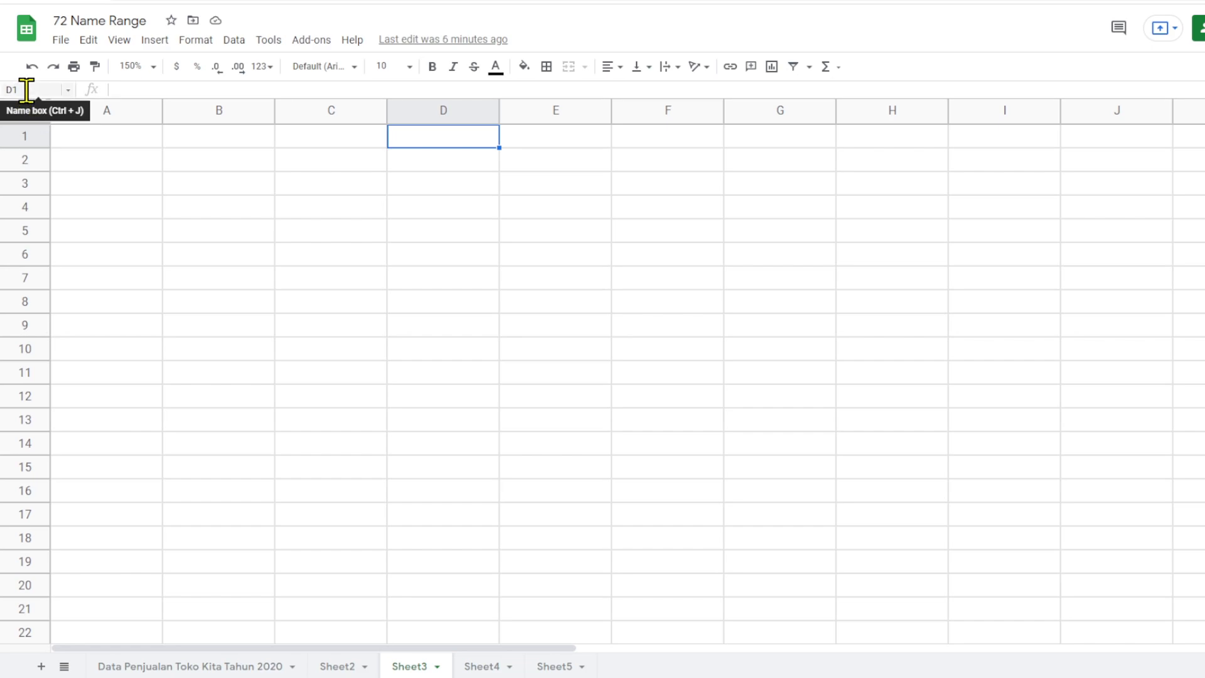
# - Examine how cell and range references are shown on Sheet3 for cells D3, D5, S9, D6, H6 and range D2:G13
pyautogui.click(461, 191)
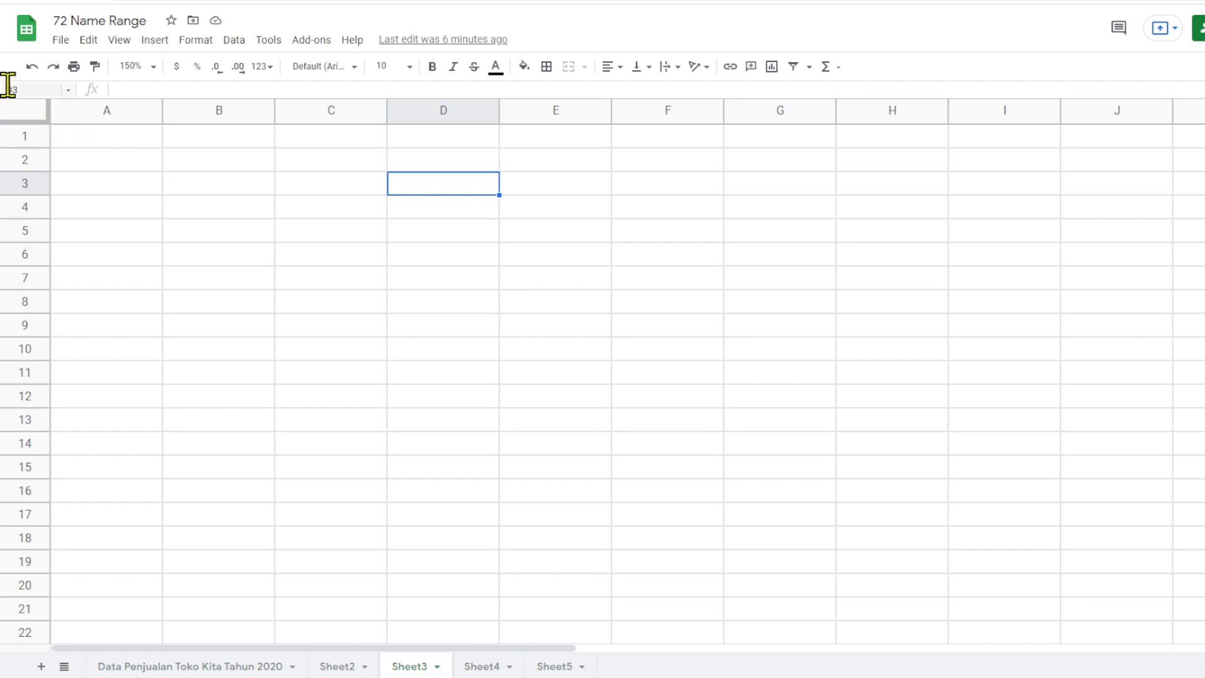
pyautogui.click(485, 238)
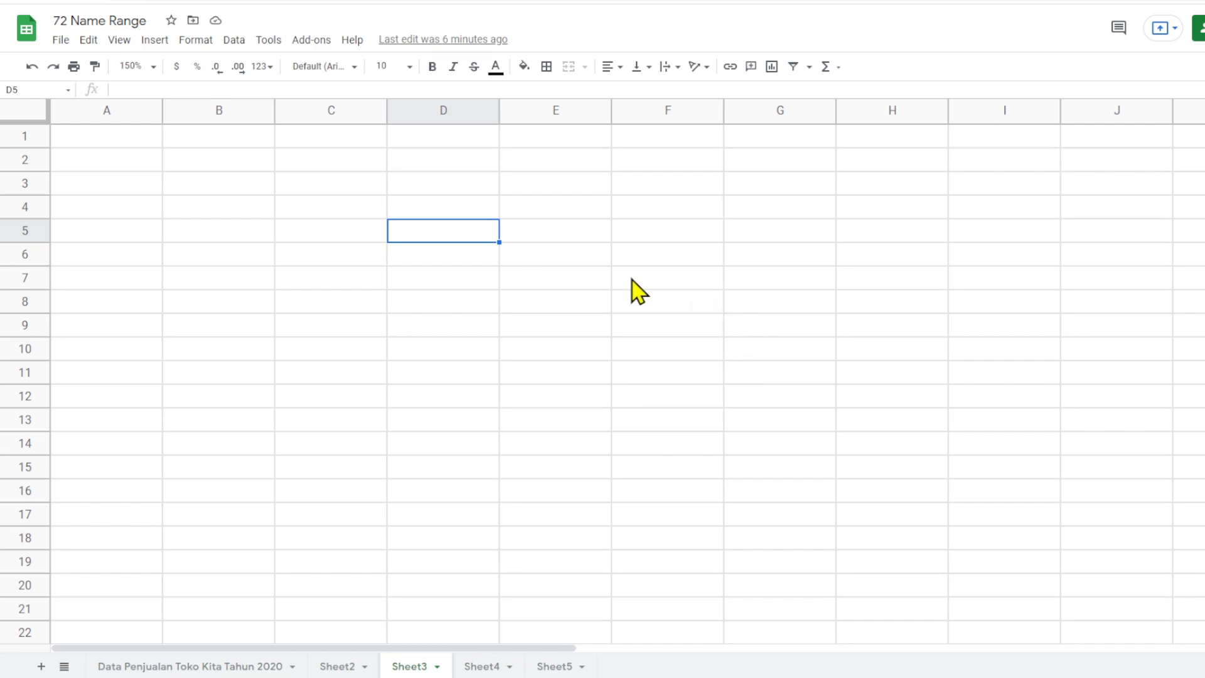
pyautogui.moveTo(557, 647); pyautogui.dragTo(1204, 634)
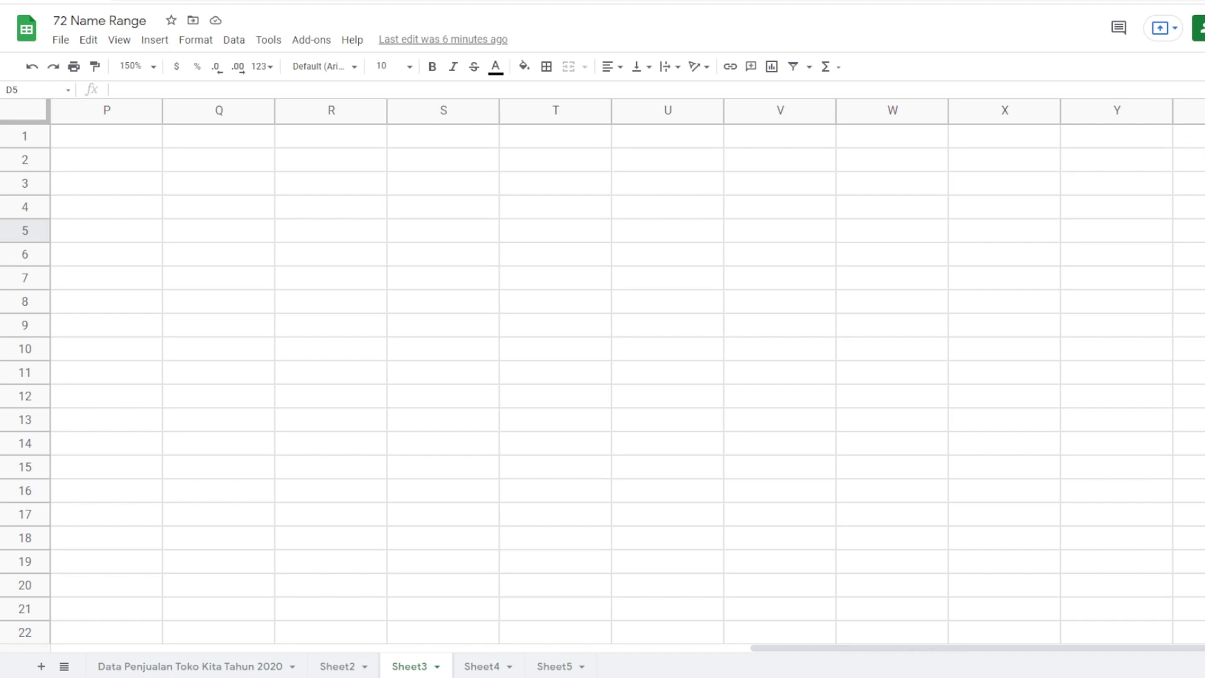
pyautogui.click(450, 325)
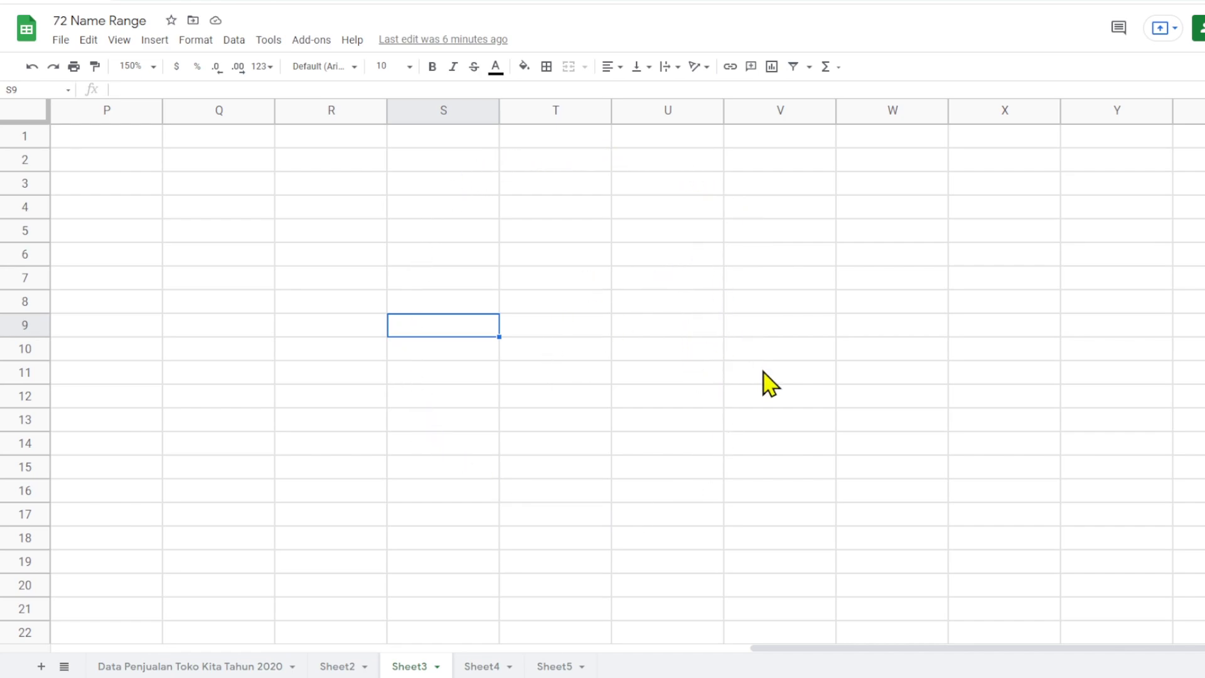
pyautogui.moveTo(803, 649); pyautogui.dragTo(101, 649)
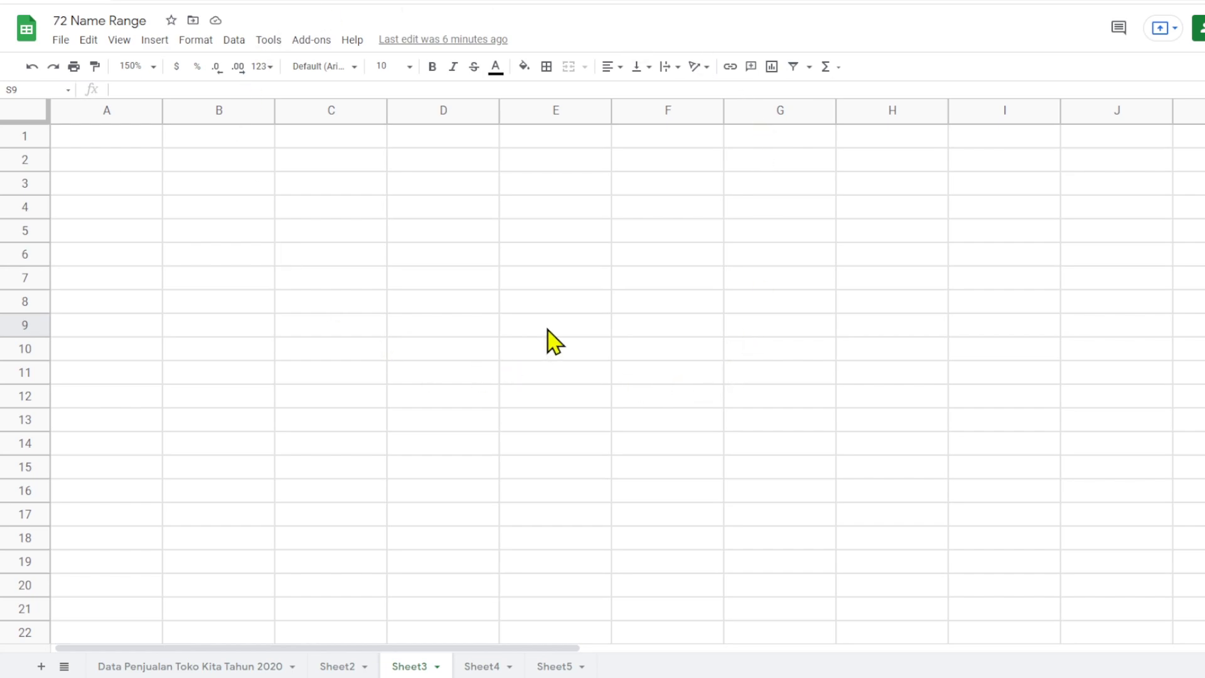
pyautogui.click(433, 258)
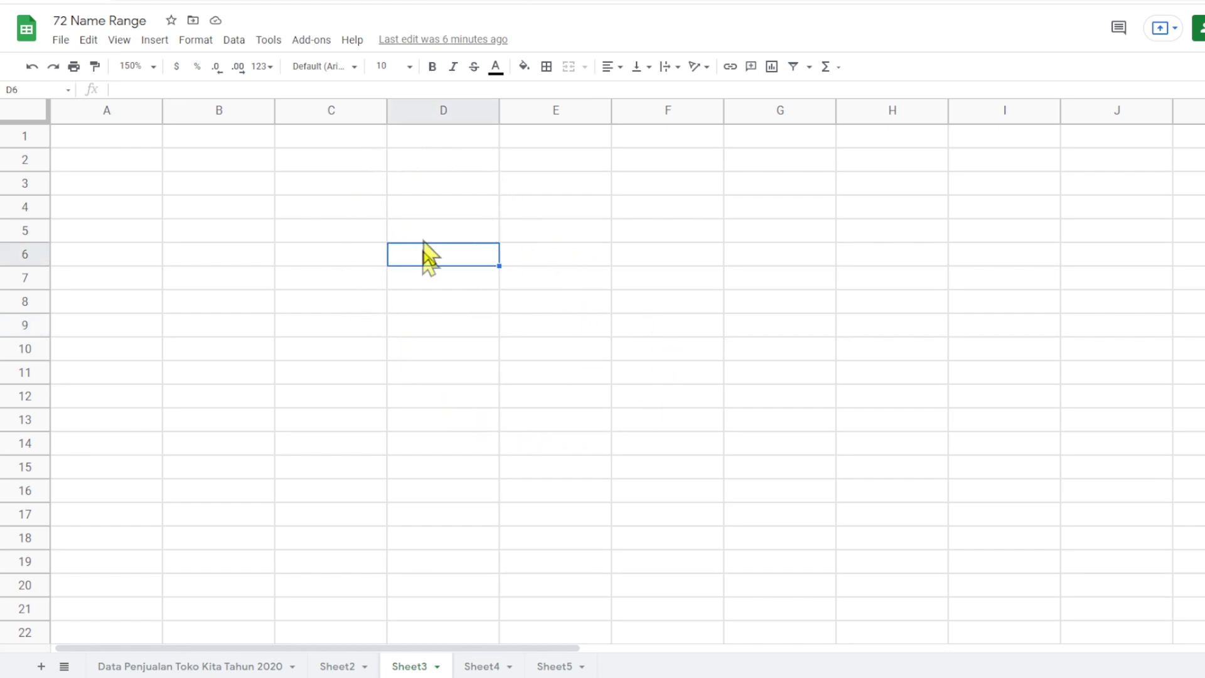
pyautogui.moveTo(422, 164); pyautogui.dragTo(804, 420)
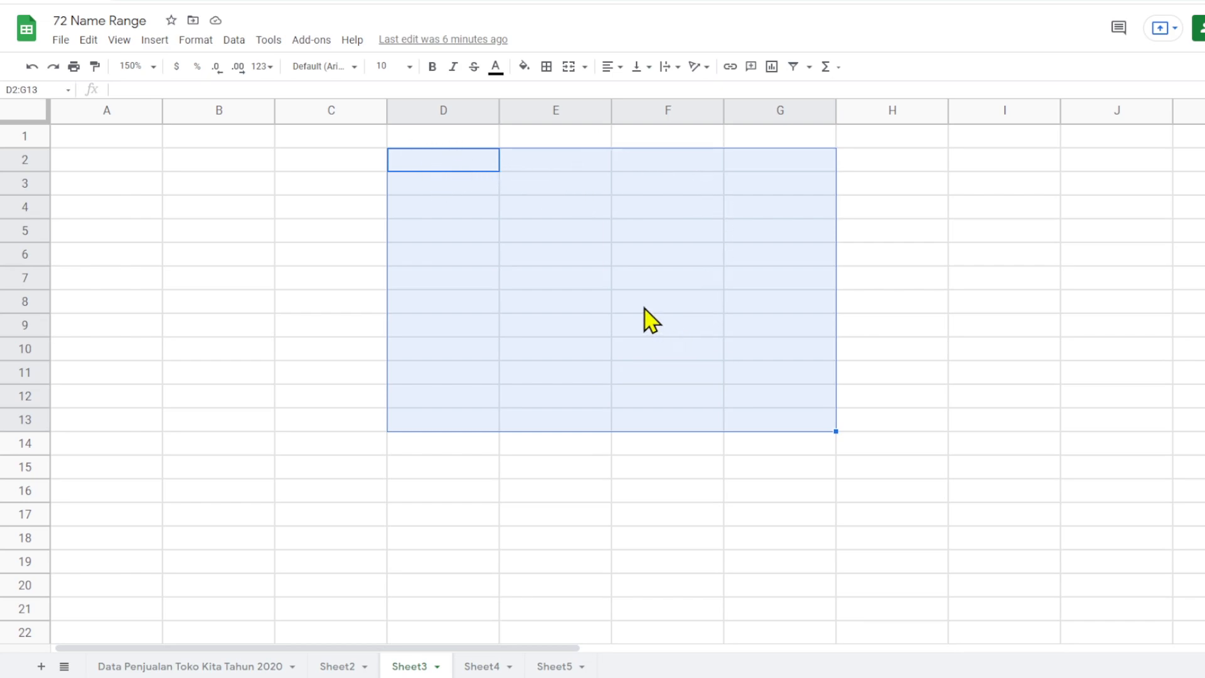
pyautogui.click(882, 259)
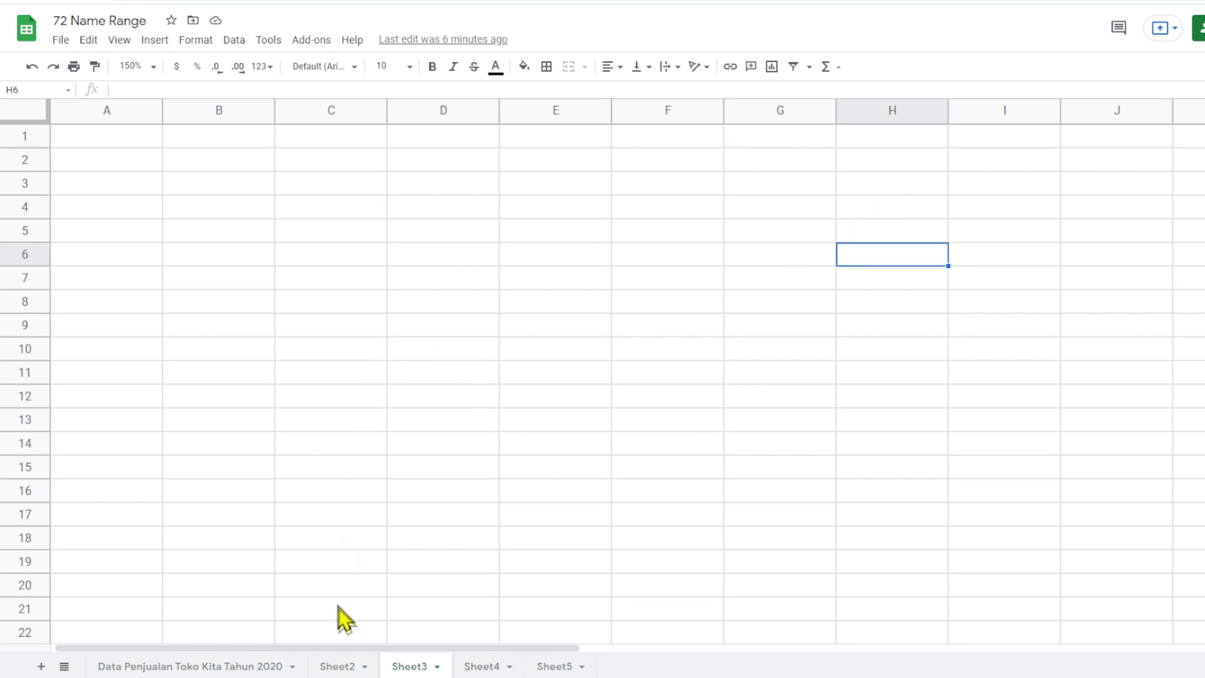
# - On Sheet2, extend the no-spaces rule in cell B14 to read "tidak boleh ada spasi antara kata"
pyautogui.click(339, 666)
pyautogui.scroll(3, 292, 426)
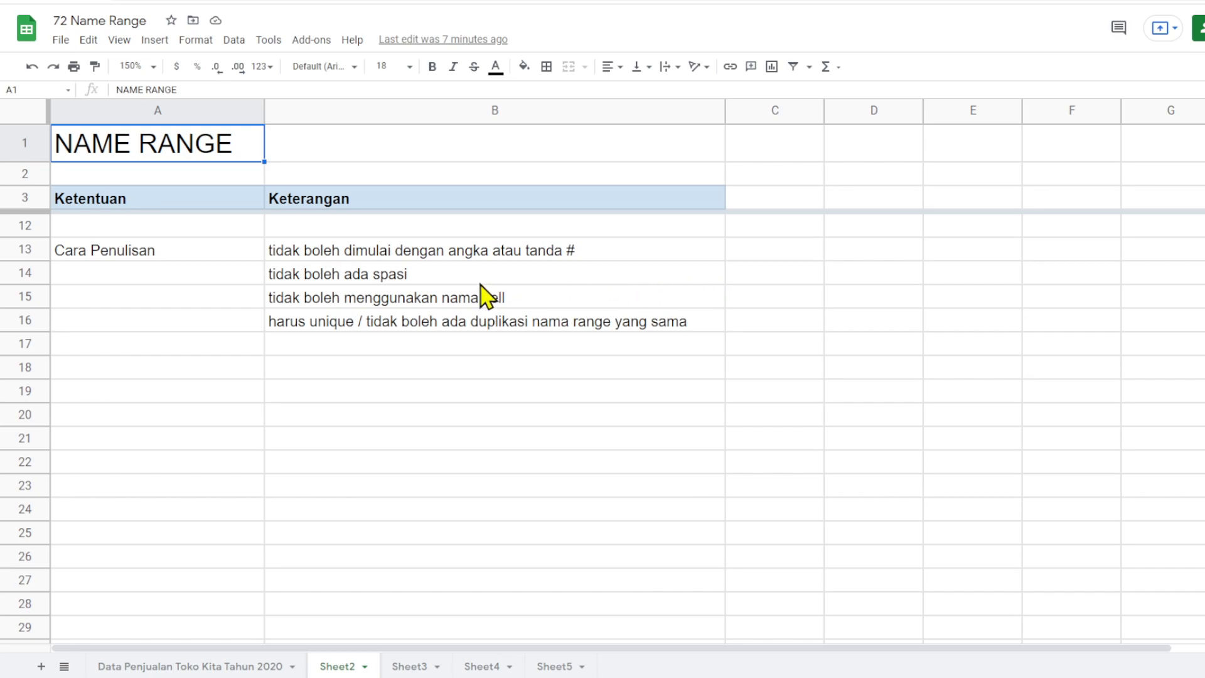
pyautogui.doubleClick(313, 274)
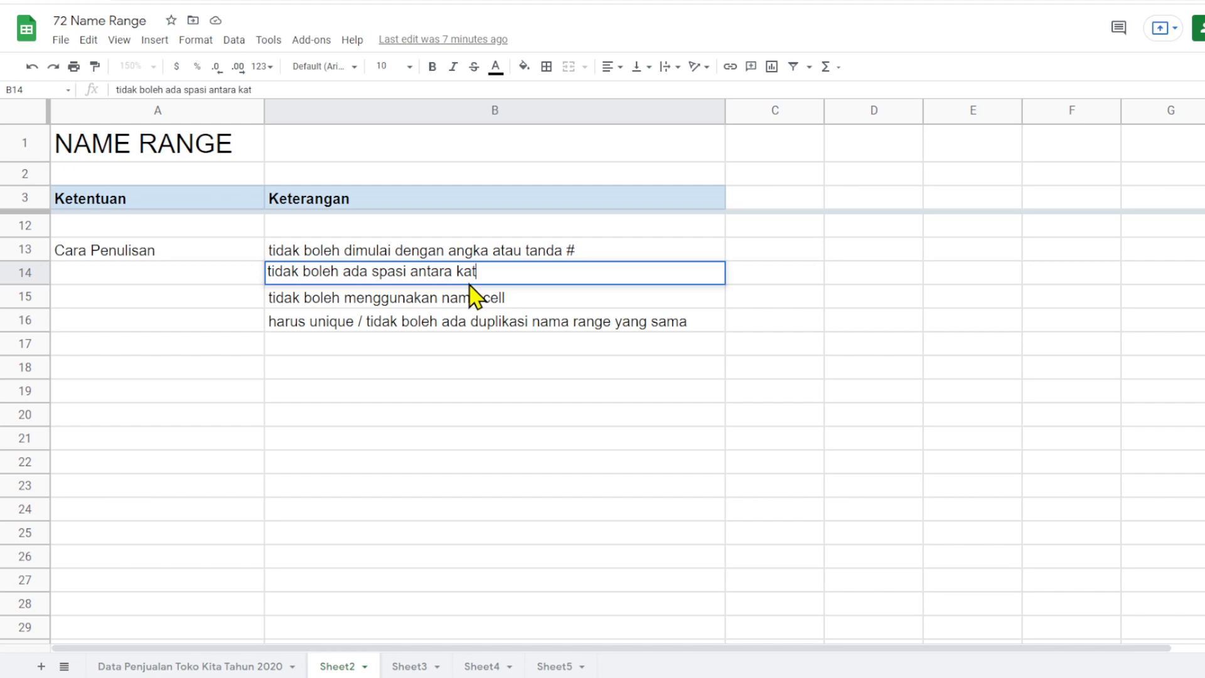
pyautogui.press('Return')
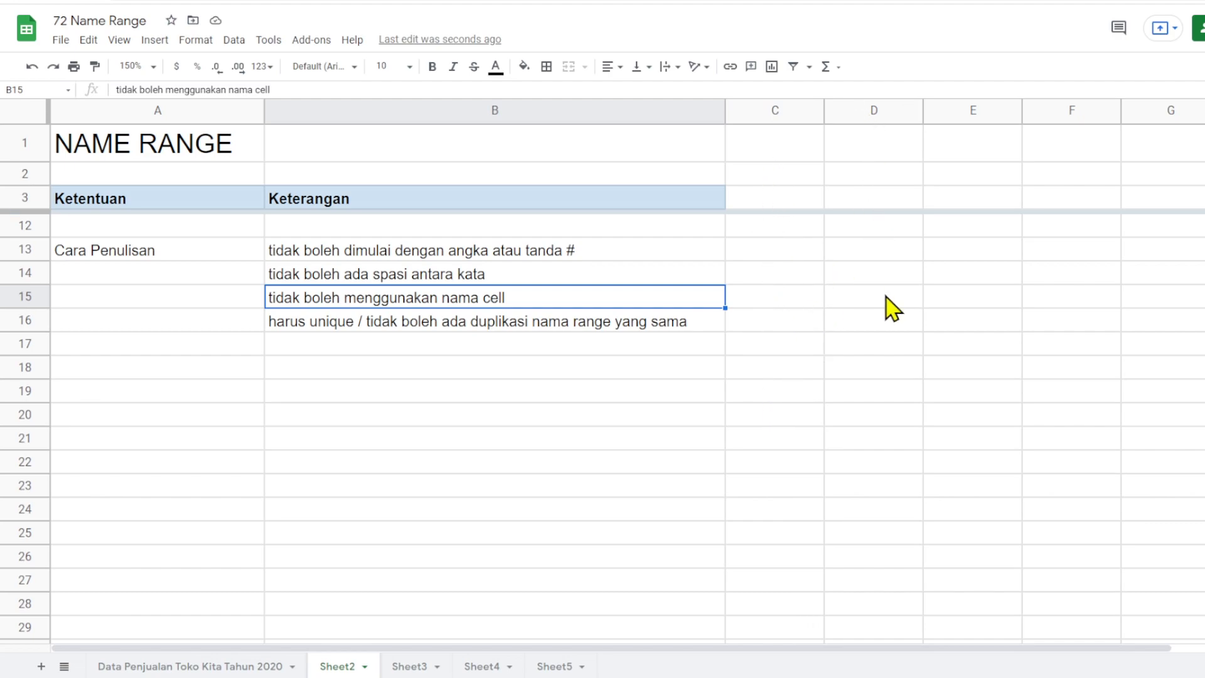
# - Review the remaining naming rules and the Sifat Cakupan note on Sheet2, comparing the global scope against Sheet4 and Sheet5
pyautogui.click(886, 226)
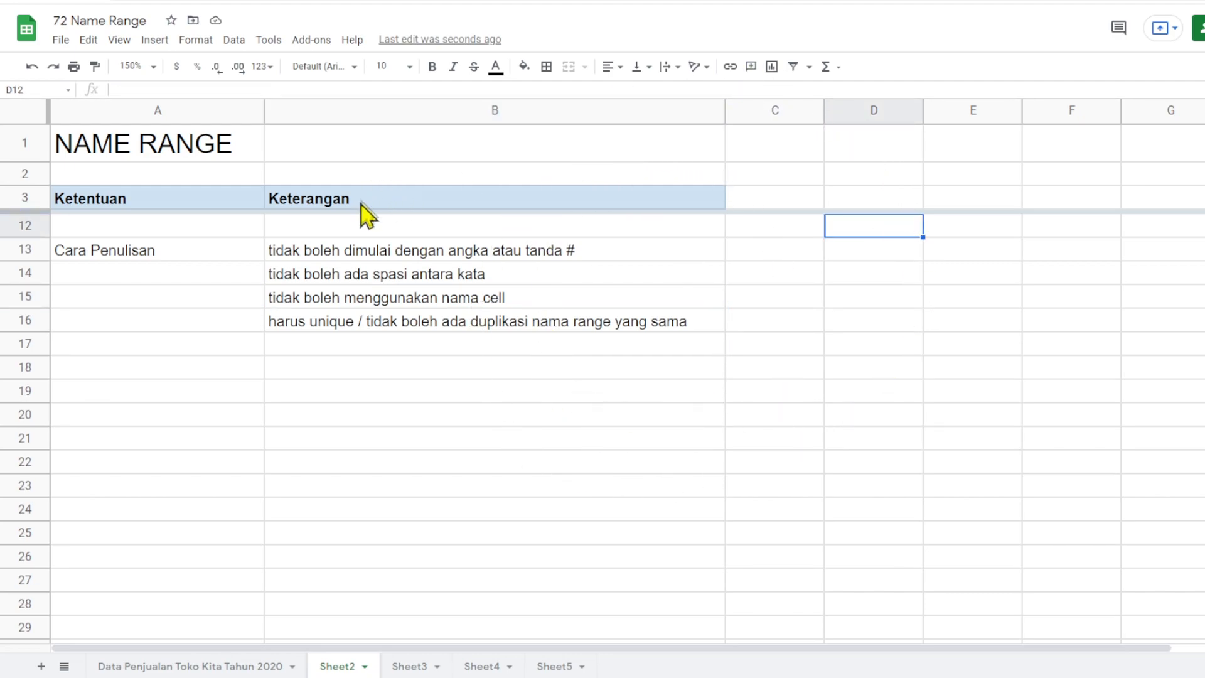
pyautogui.click(498, 306)
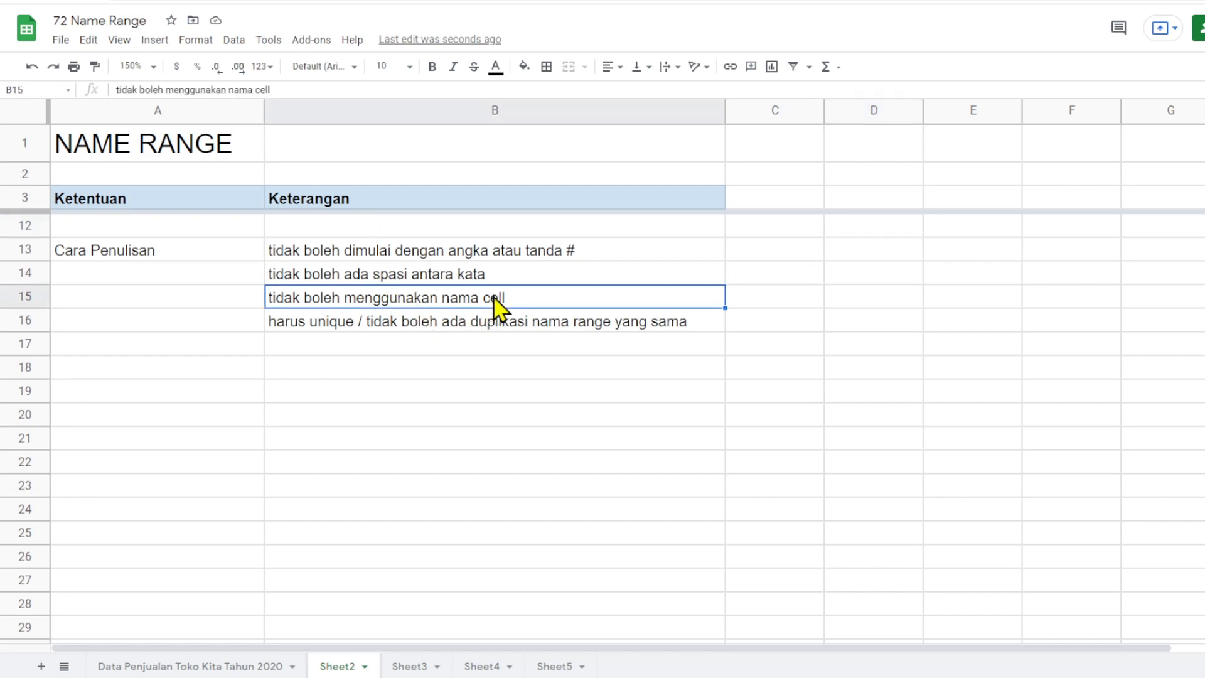
pyautogui.click(328, 324)
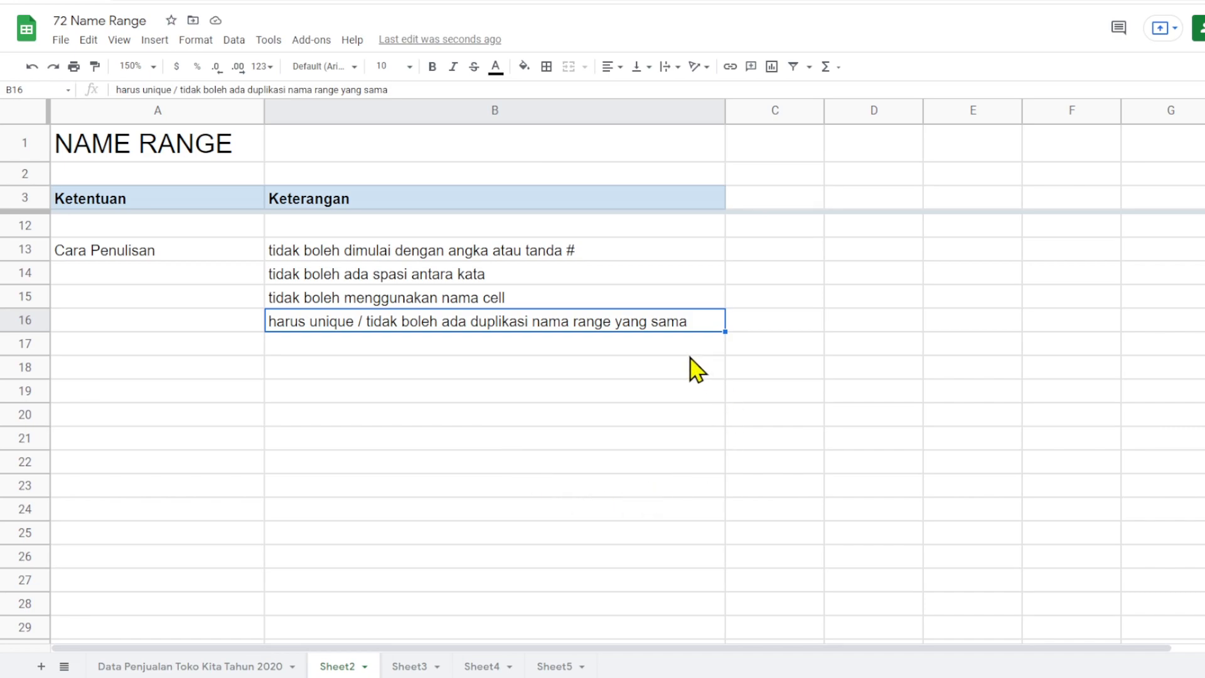
pyautogui.moveTo(753, 367); pyautogui.dragTo(772, 466)
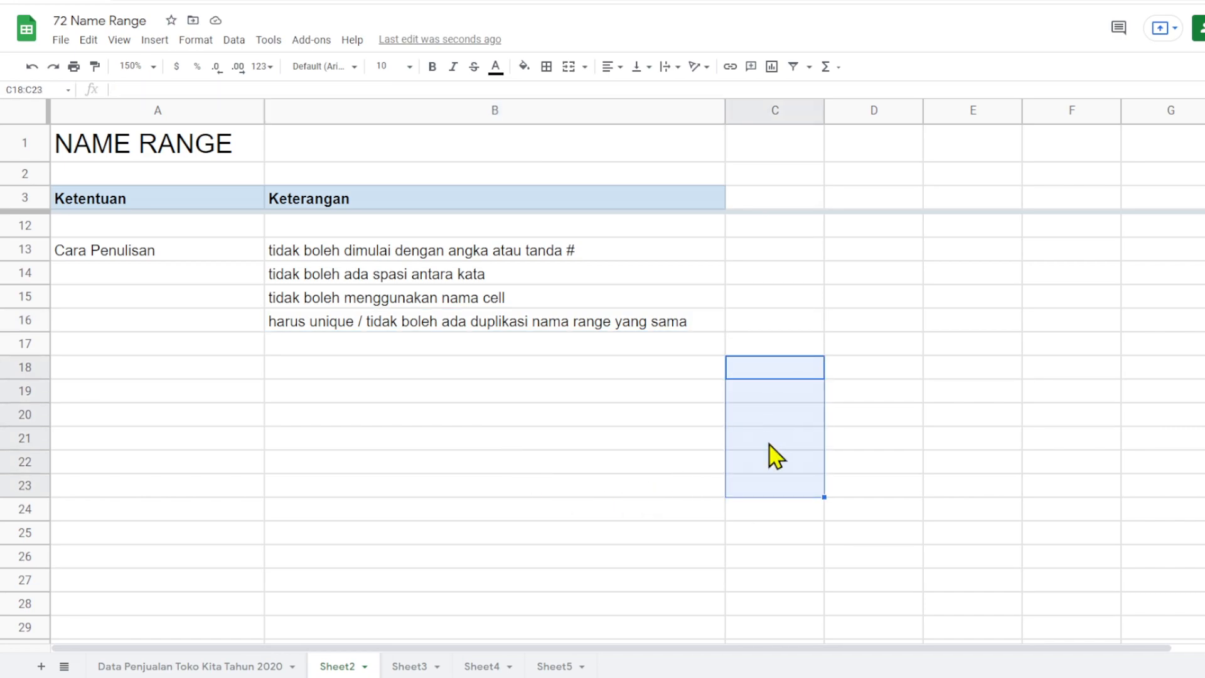
pyautogui.moveTo(976, 370); pyautogui.dragTo(977, 494)
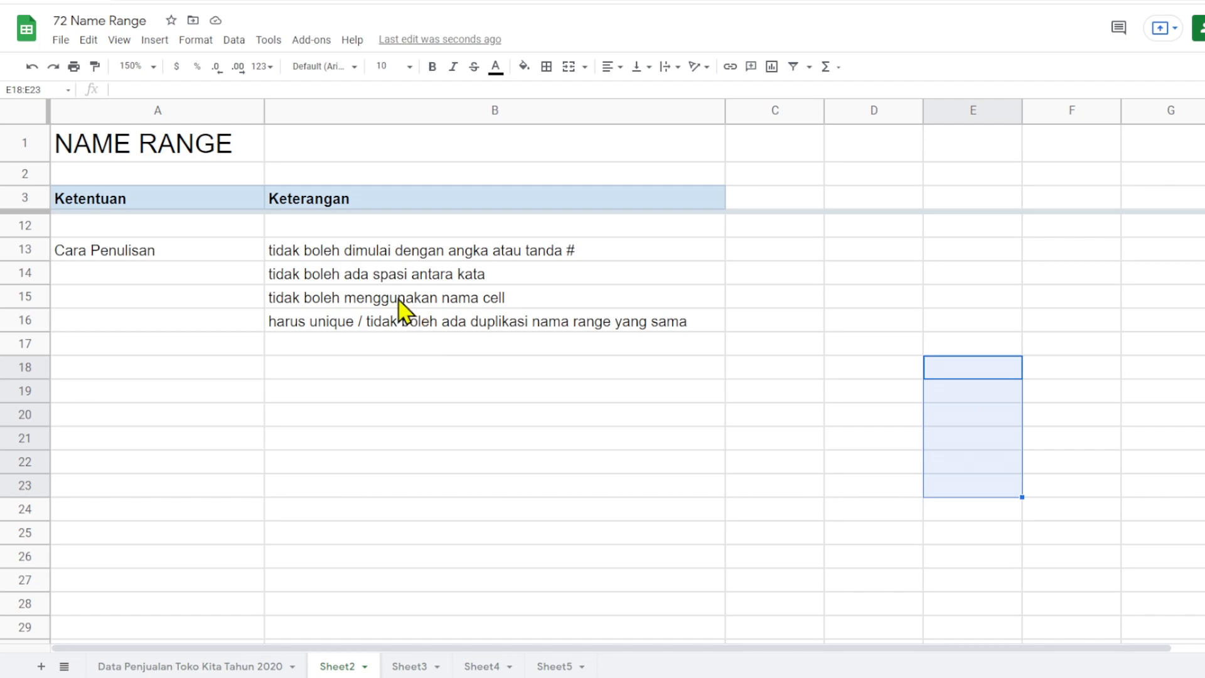
pyautogui.scroll(1, 399, 307)
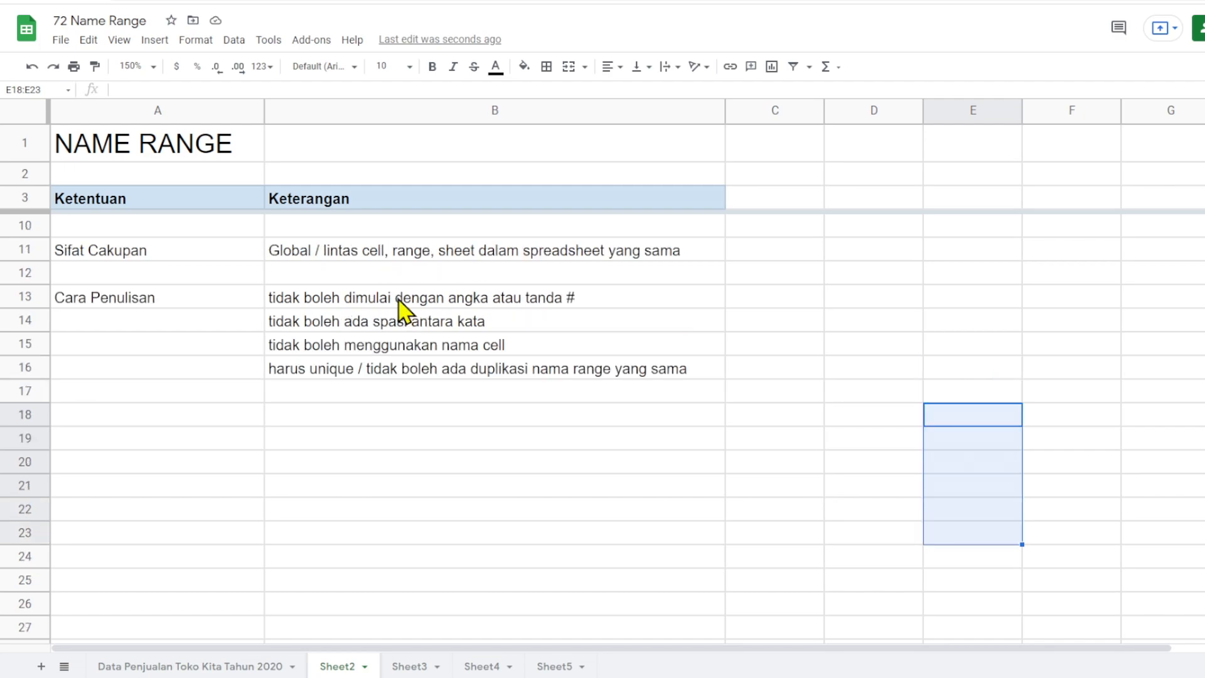
pyautogui.click(67, 254)
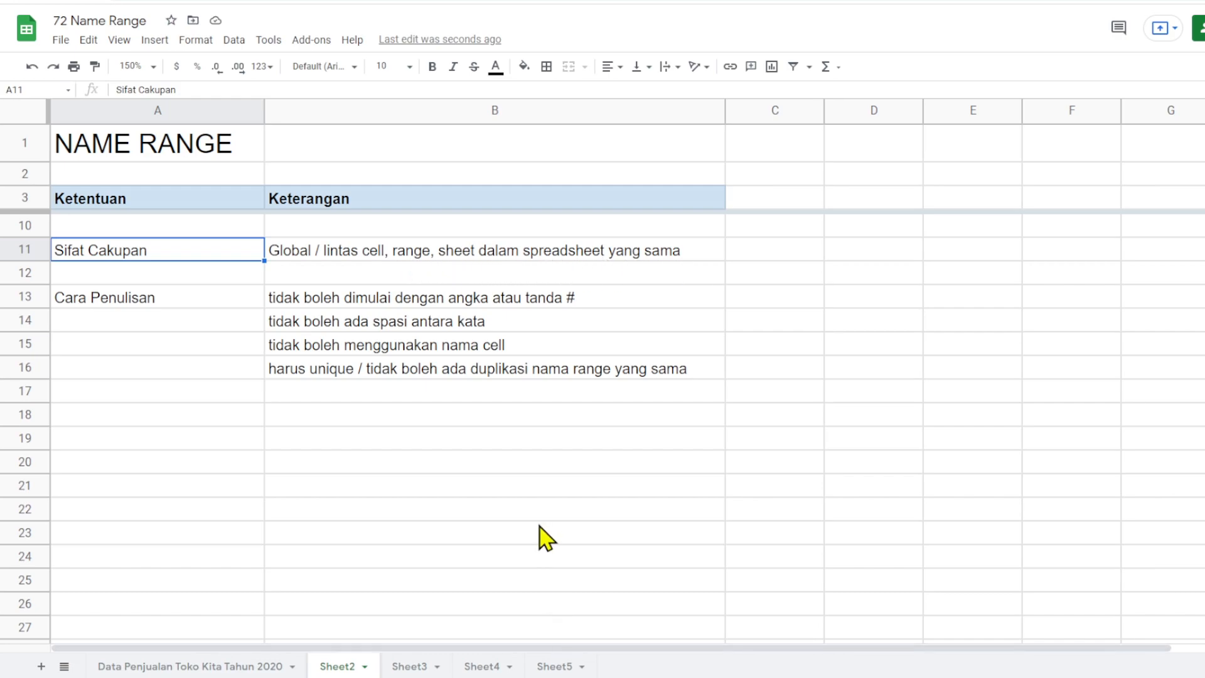
pyautogui.click(490, 667)
pyautogui.click(551, 669)
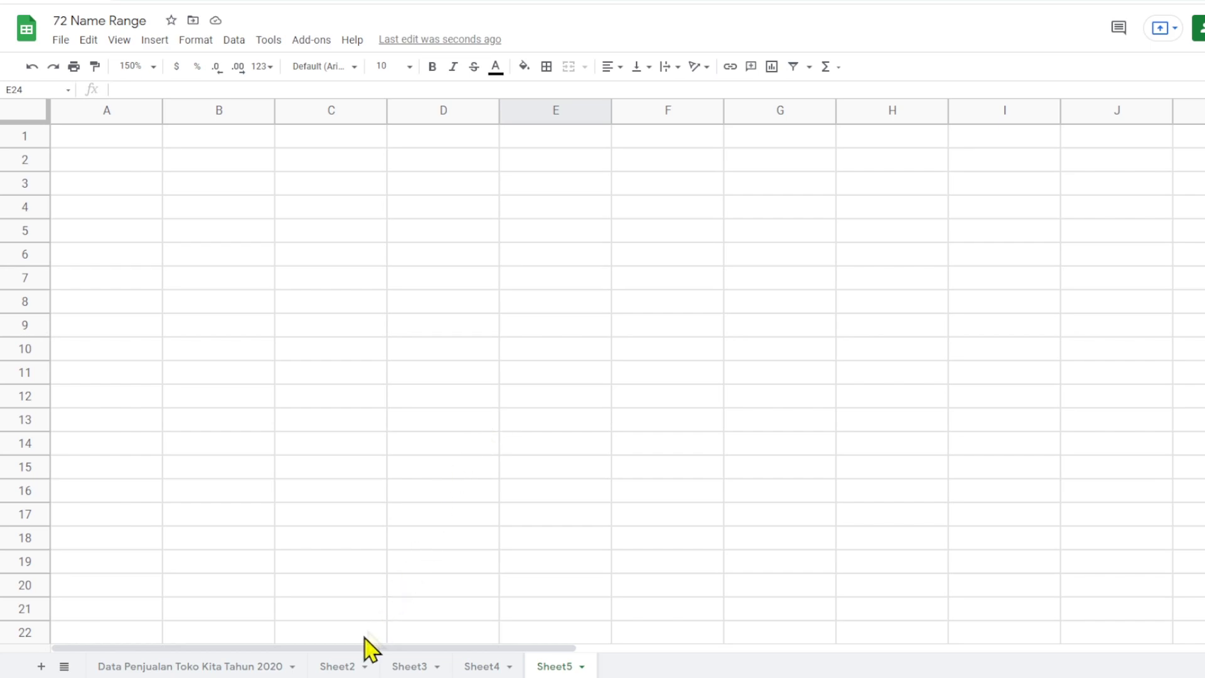
pyautogui.click(339, 667)
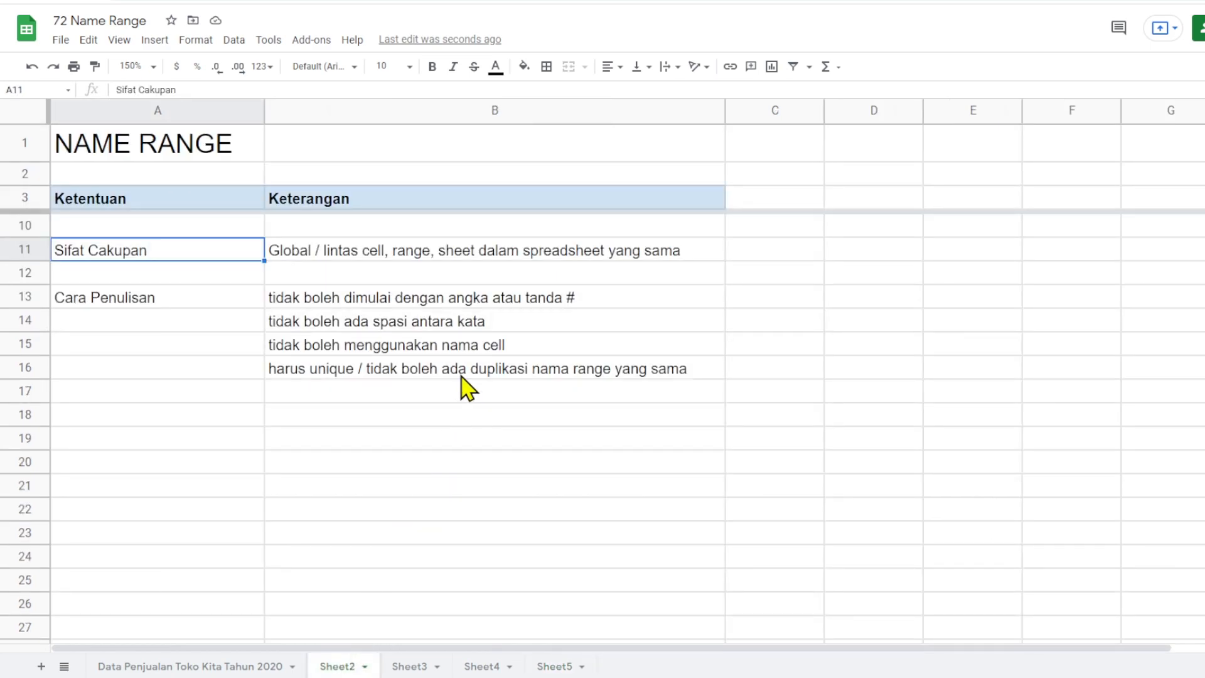
# - Correct the second creation method in cell B7 to "2. Click Kanan, Define Name Range"
pyautogui.scroll(2, 427, 343)
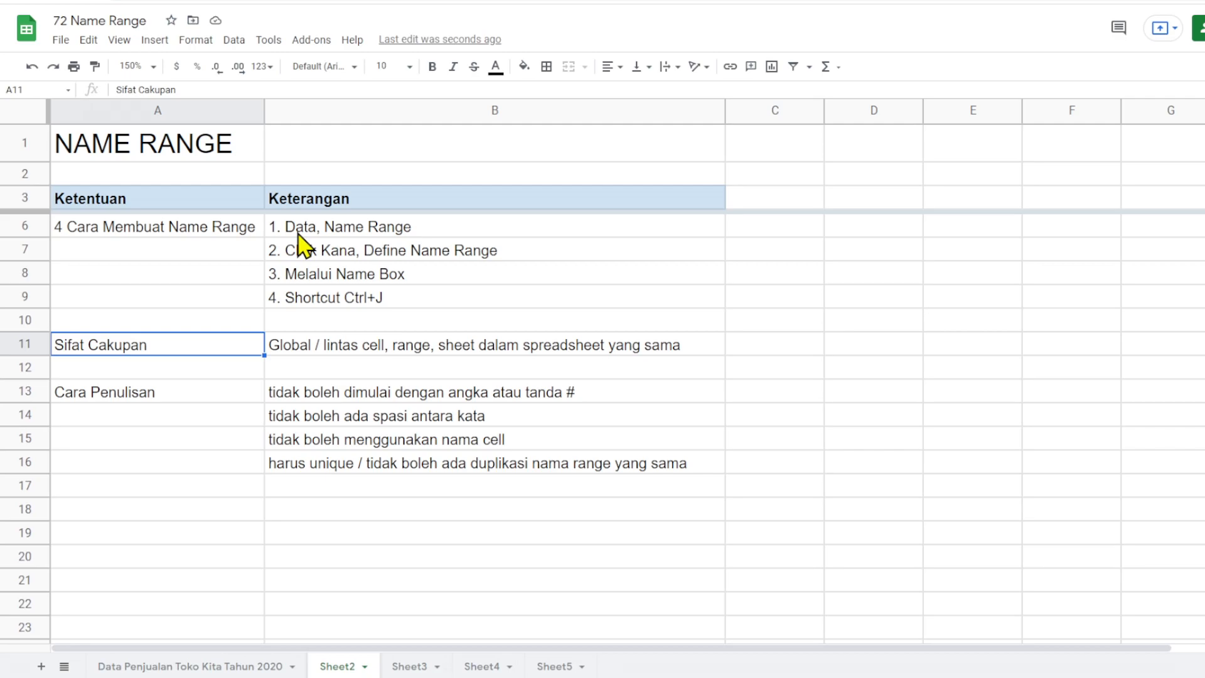
pyautogui.click(232, 42)
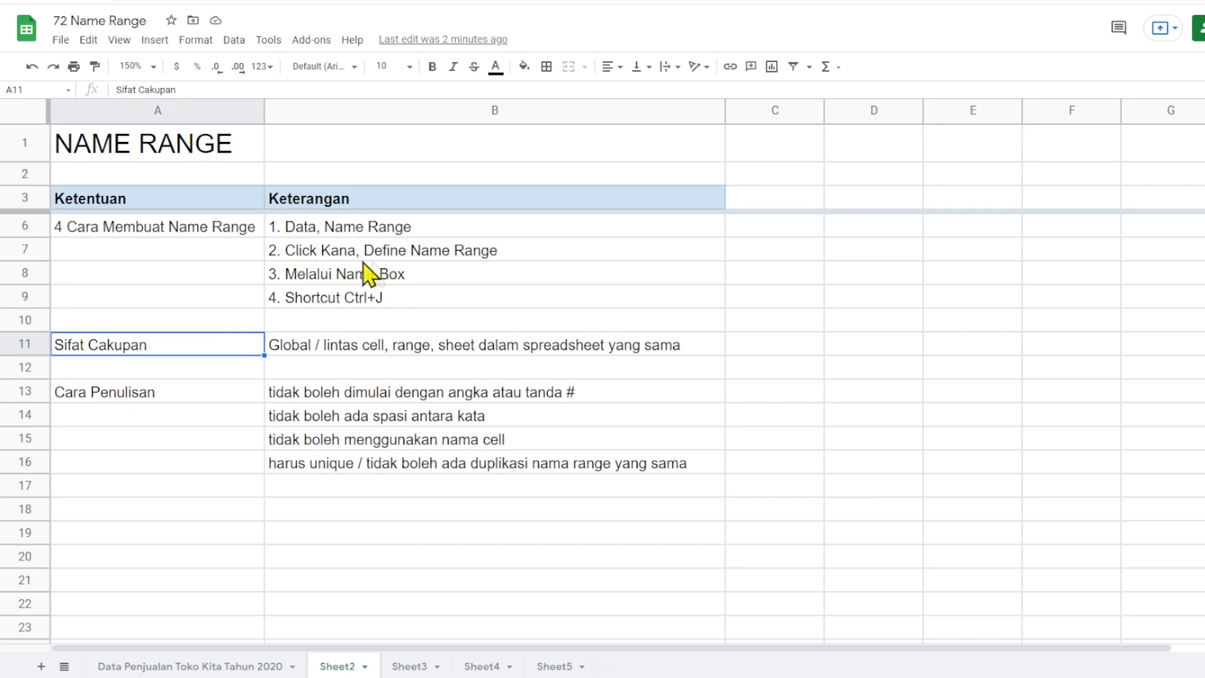
pyautogui.doubleClick(332, 251)
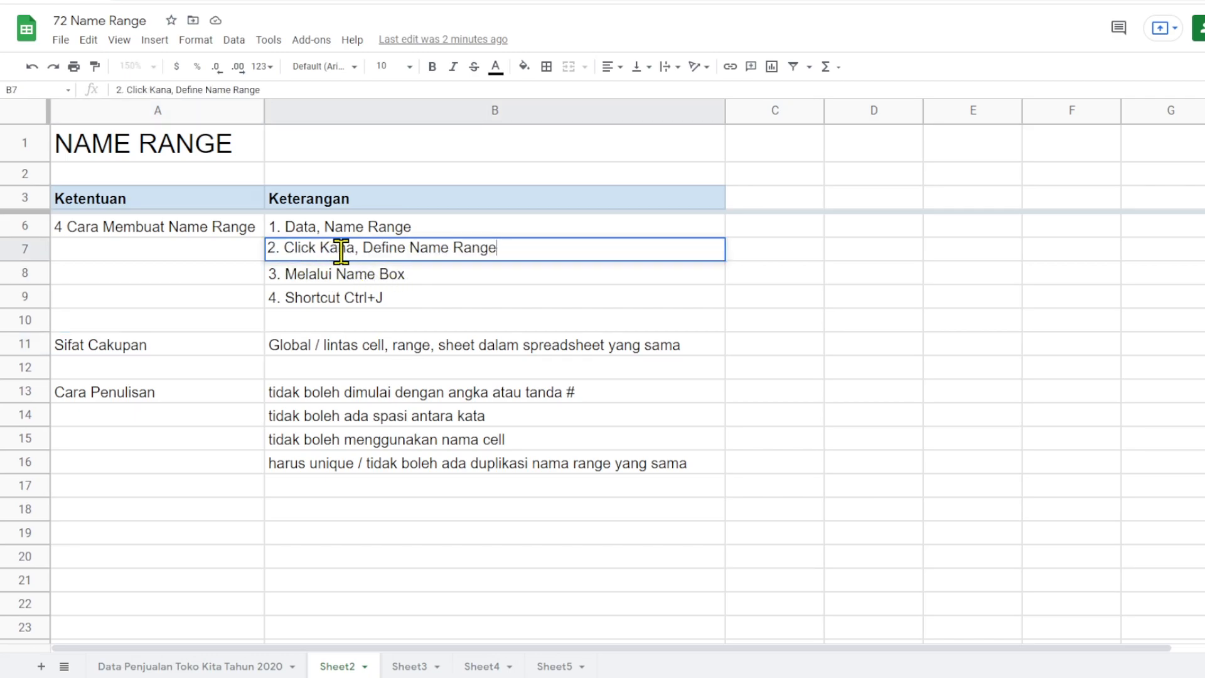
pyautogui.click(354, 249)
pyautogui.write('n')
pyautogui.click(477, 303)
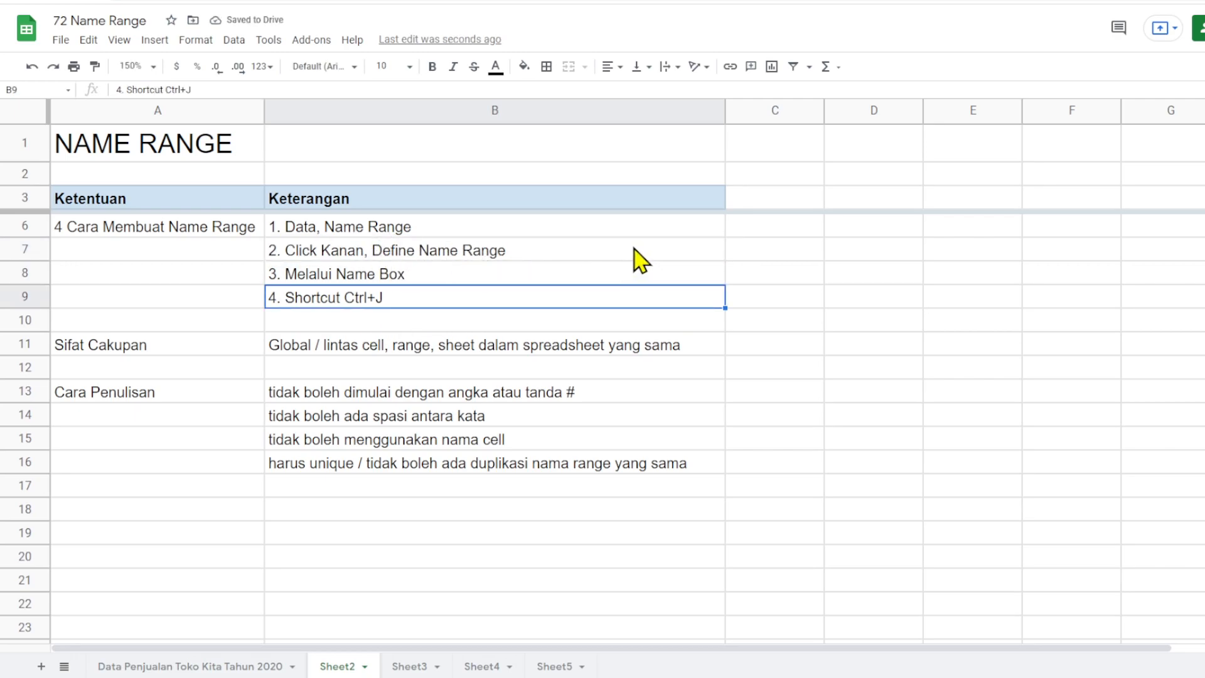
# - Look up the Define named range command among the options available for cell B7
pyautogui.click(607, 254)
pyautogui.rightClick(607, 254)
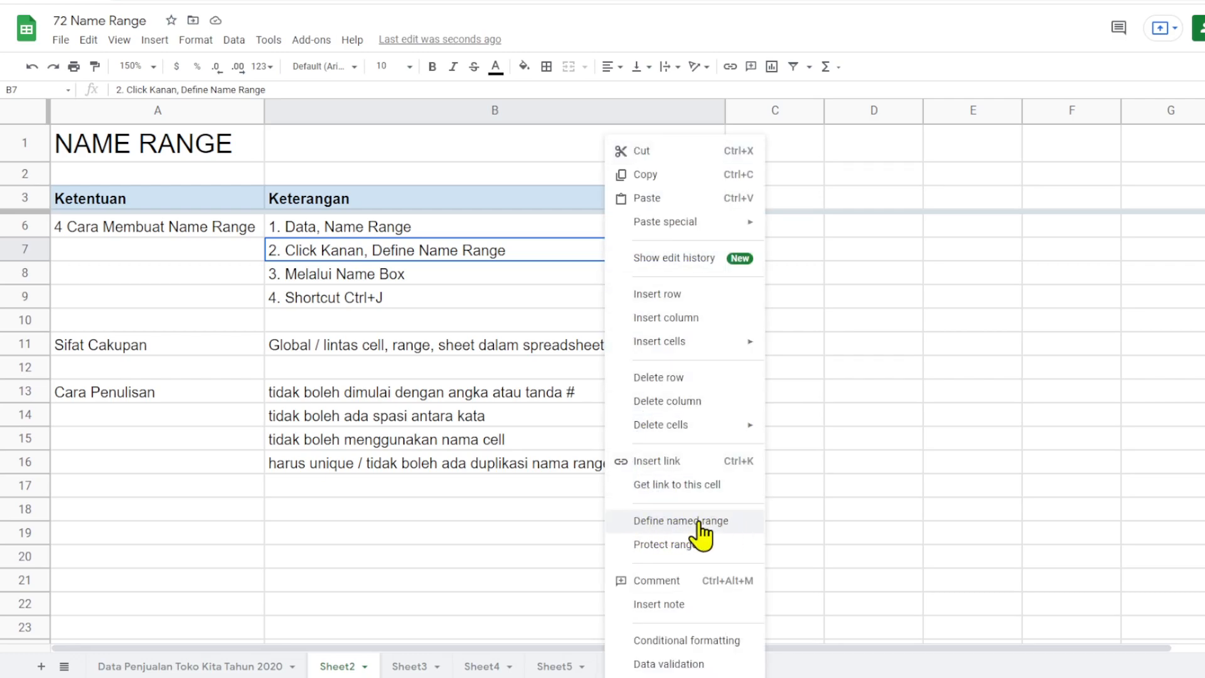
# - Assign the range name "Nama" to cell B8, and reselect the cell to check its name
pyautogui.click(486, 278)
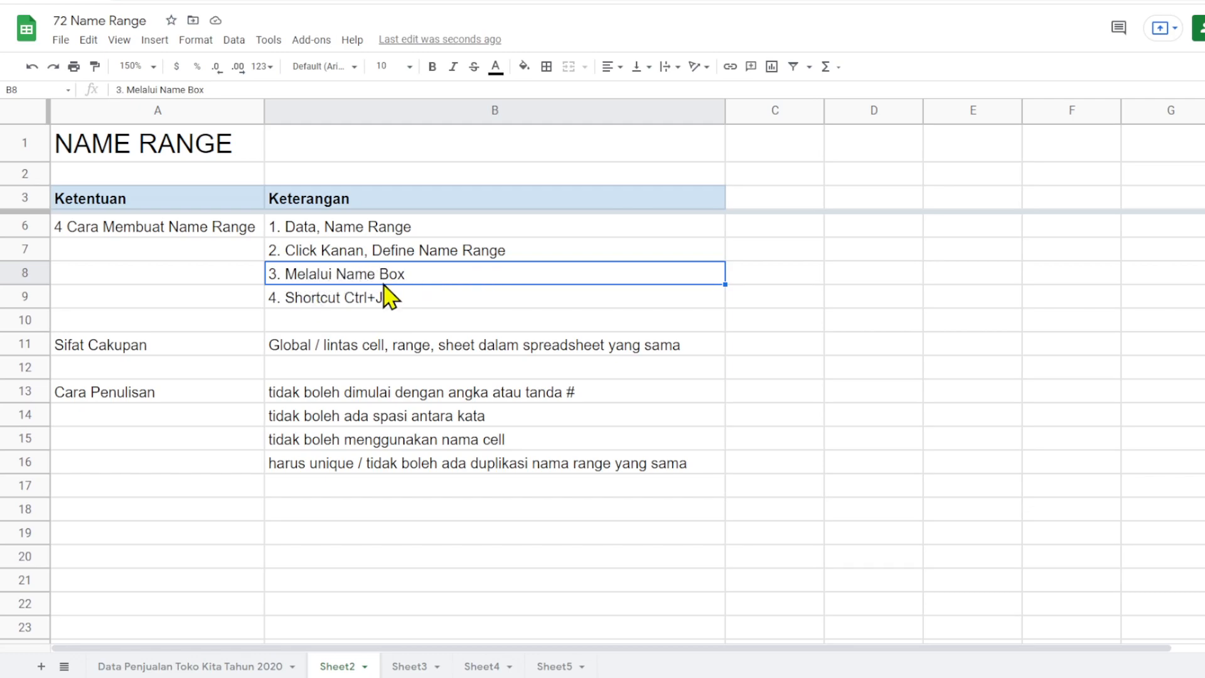
pyautogui.click(33, 90)
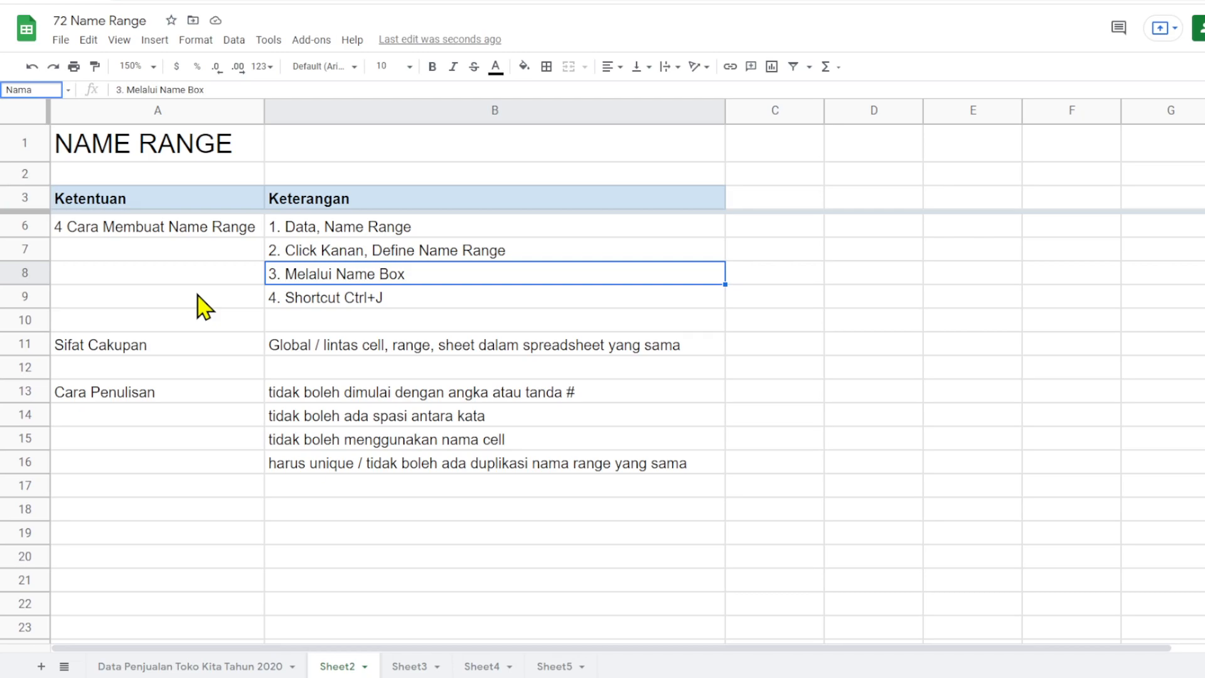
pyautogui.press('Return')
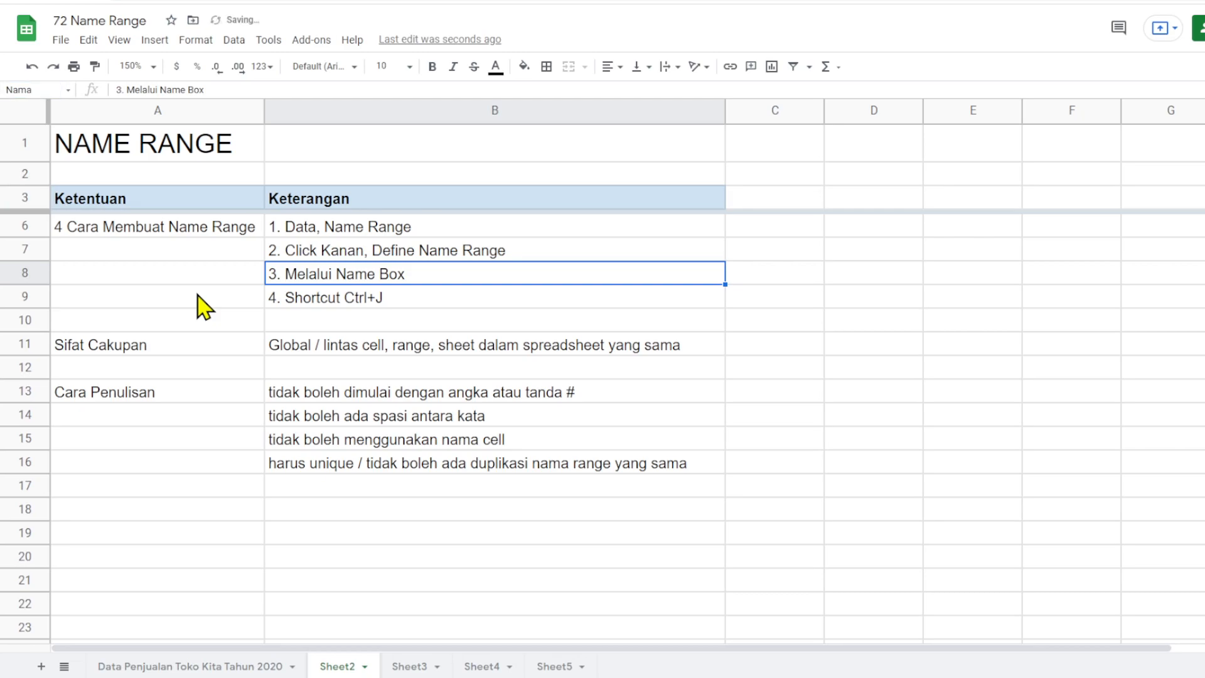
pyautogui.click(436, 370)
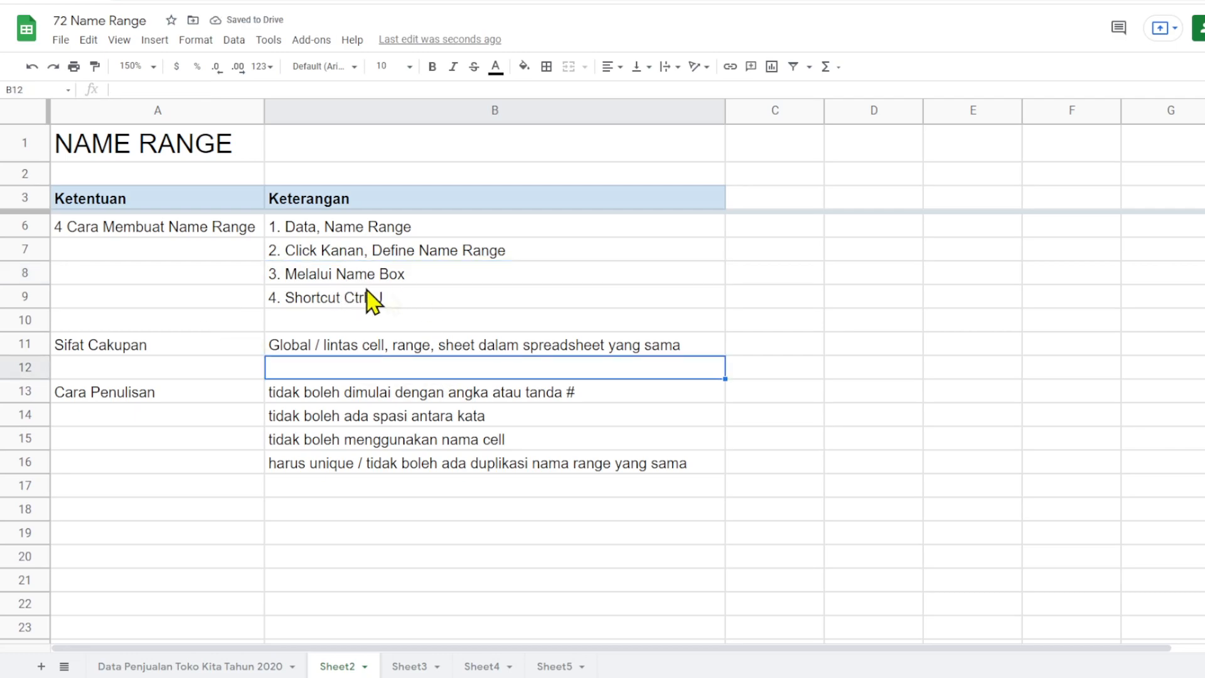
pyautogui.click(450, 277)
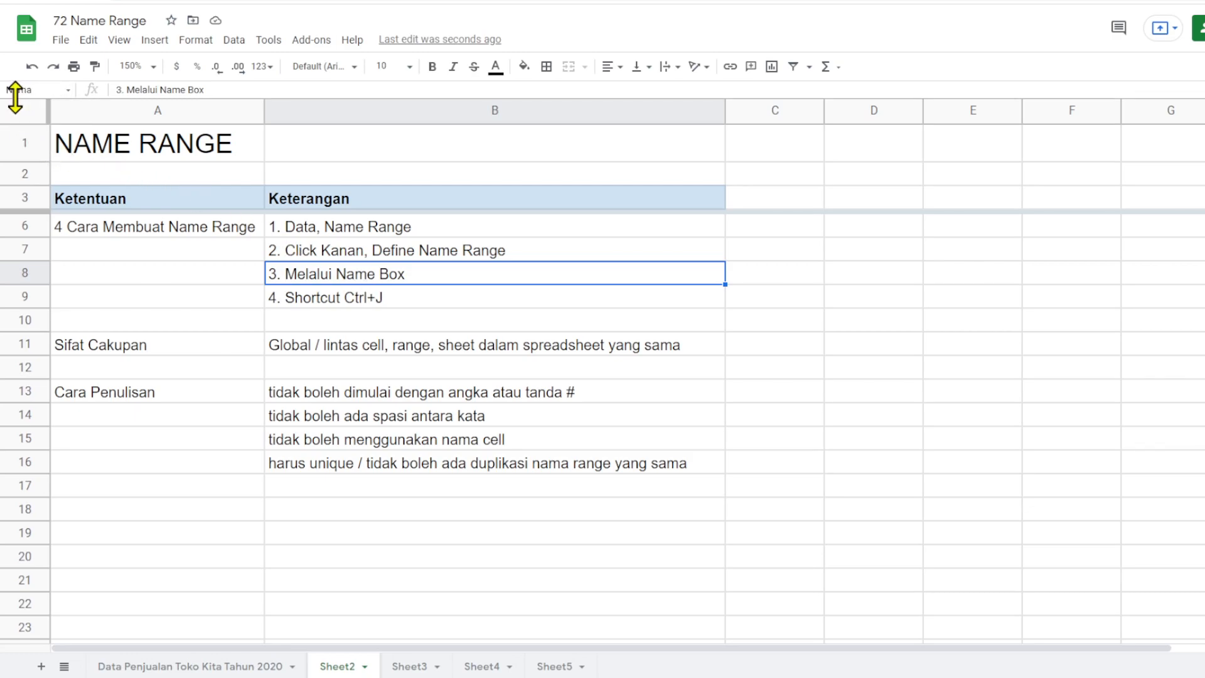
# - Open the reference name of cell B9 for editing, and leave it without entering a new name
pyautogui.click(292, 303)
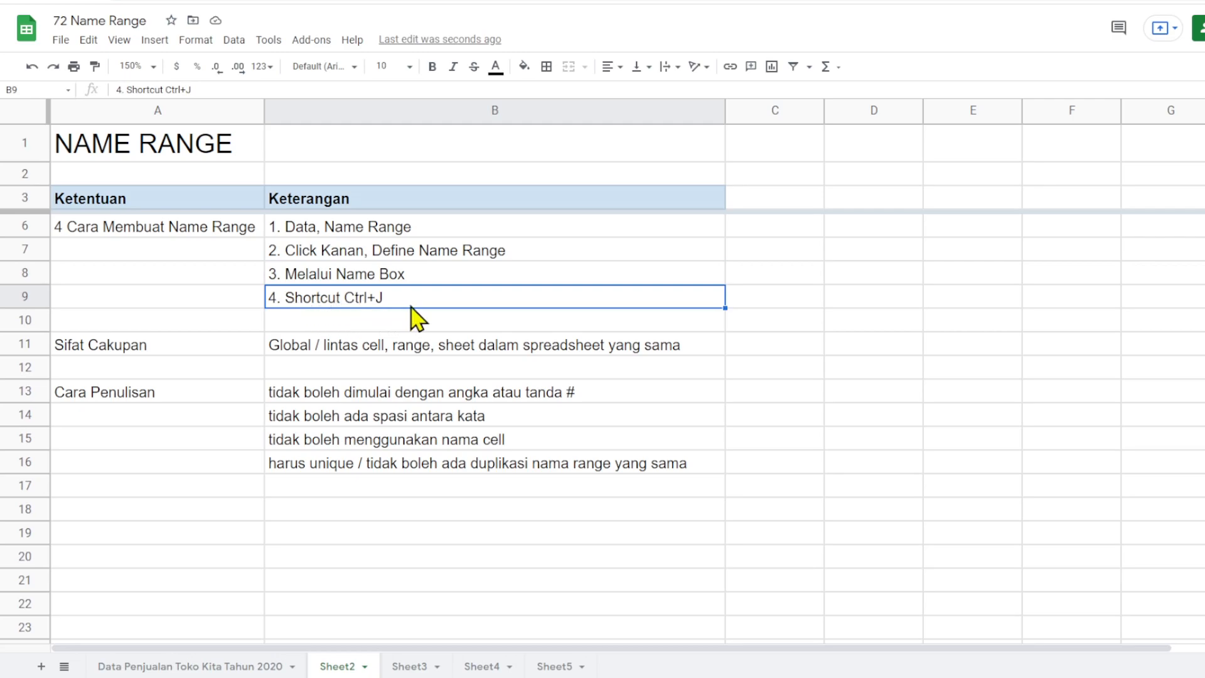
pyautogui.click(496, 323)
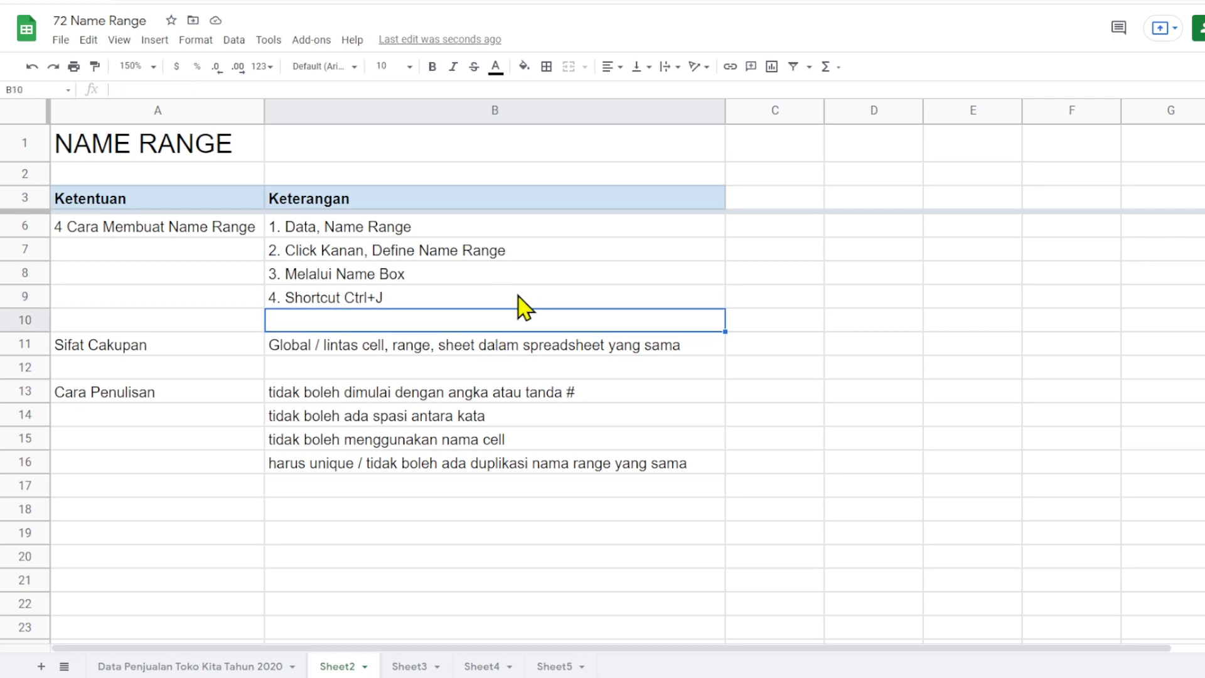
pyautogui.click(519, 295)
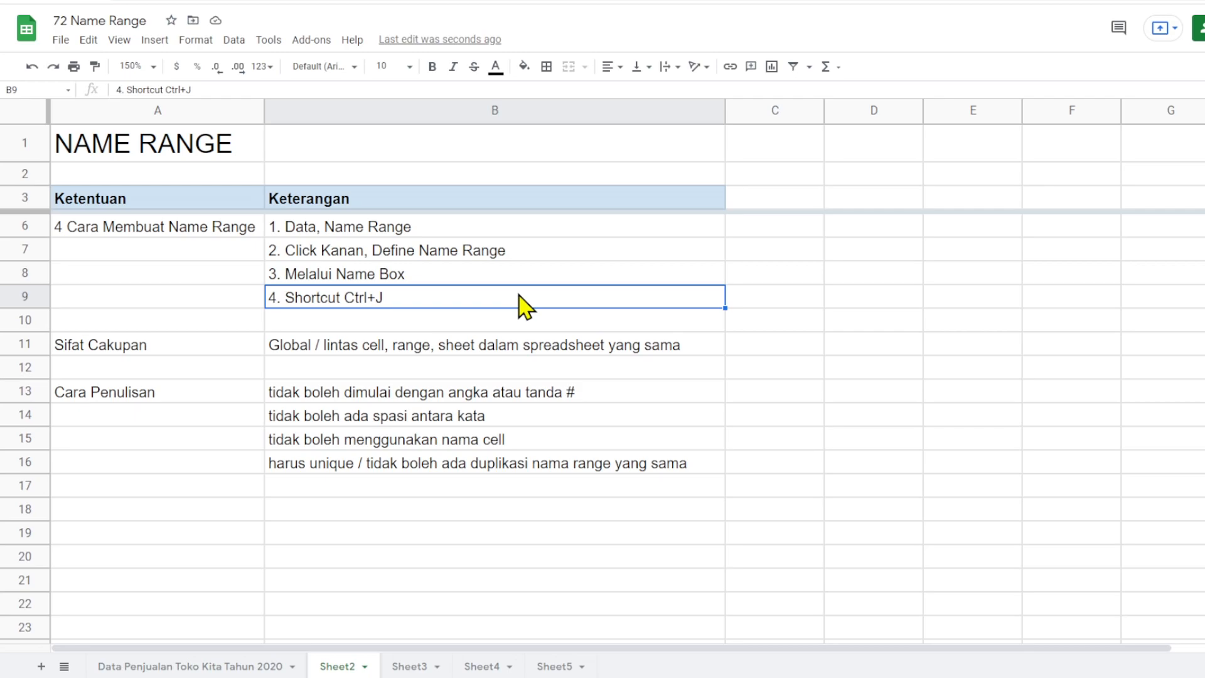
pyautogui.hotkey('ctrl', 'j')
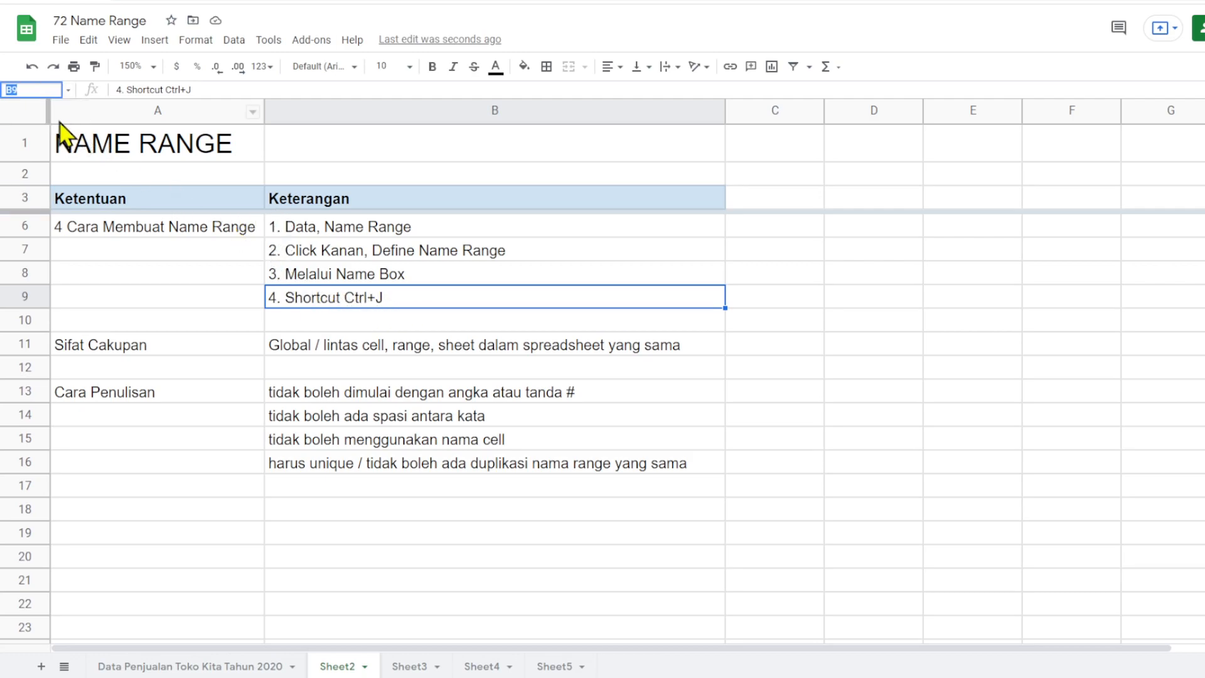
pyautogui.click(392, 321)
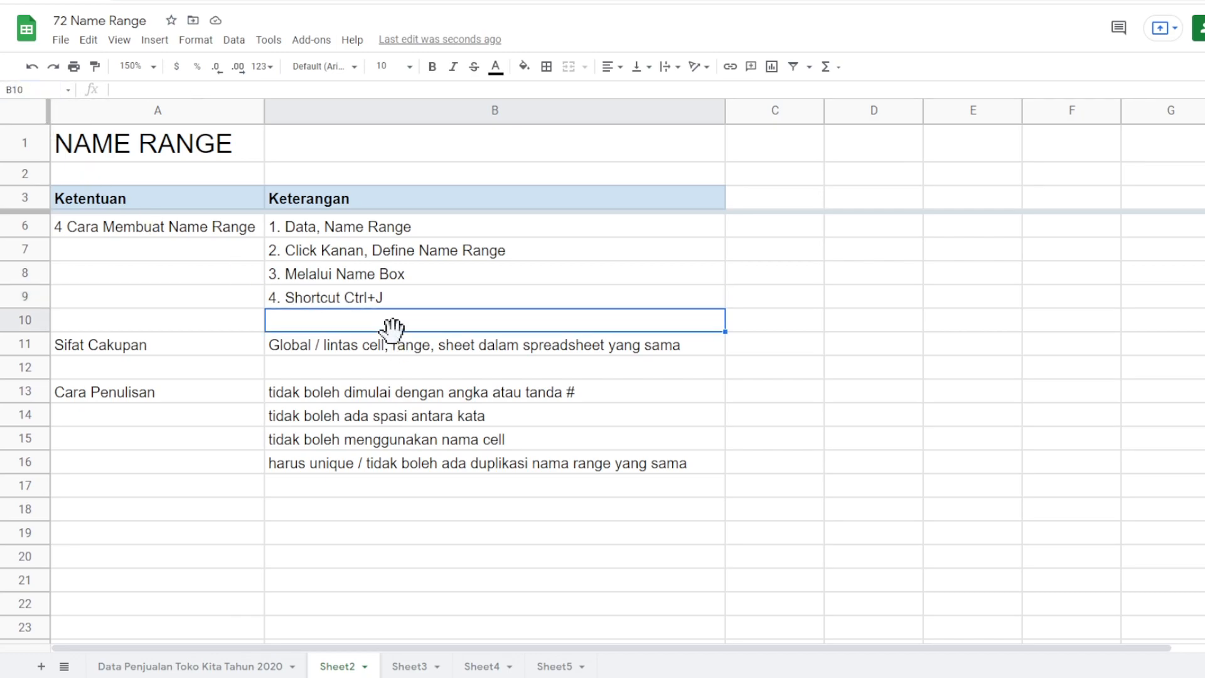
pyautogui.click(427, 276)
pyautogui.scroll(1, 426, 276)
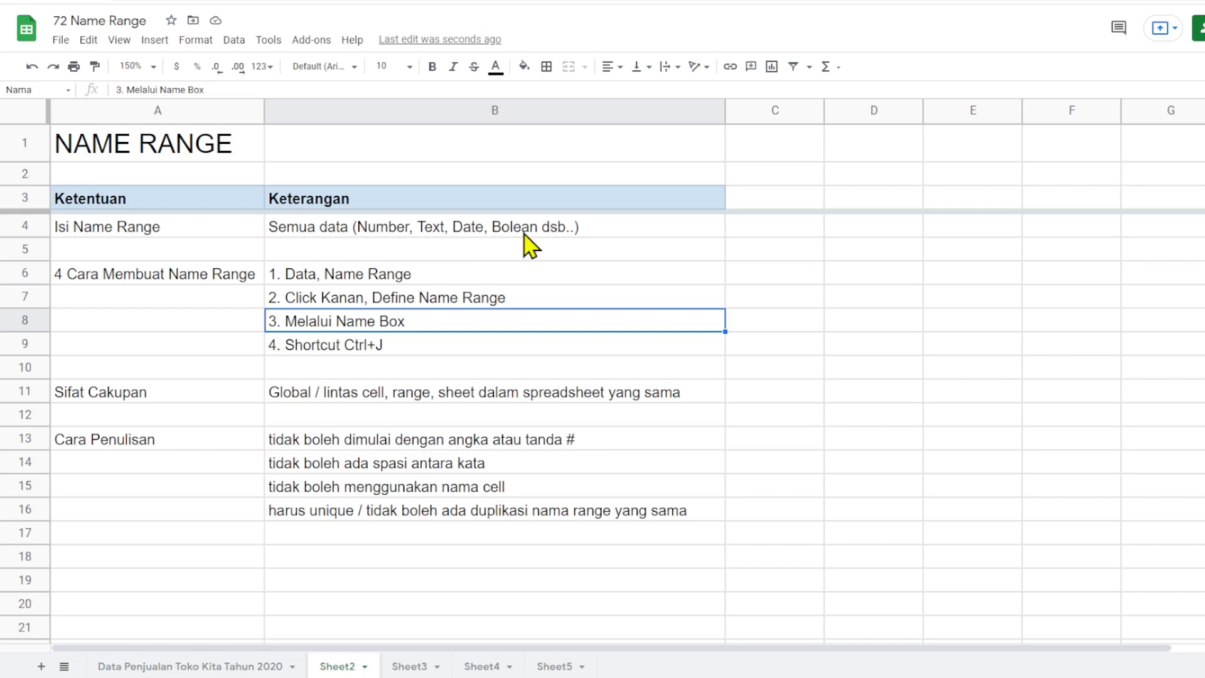
pyautogui.click(605, 294)
pyautogui.click(761, 288)
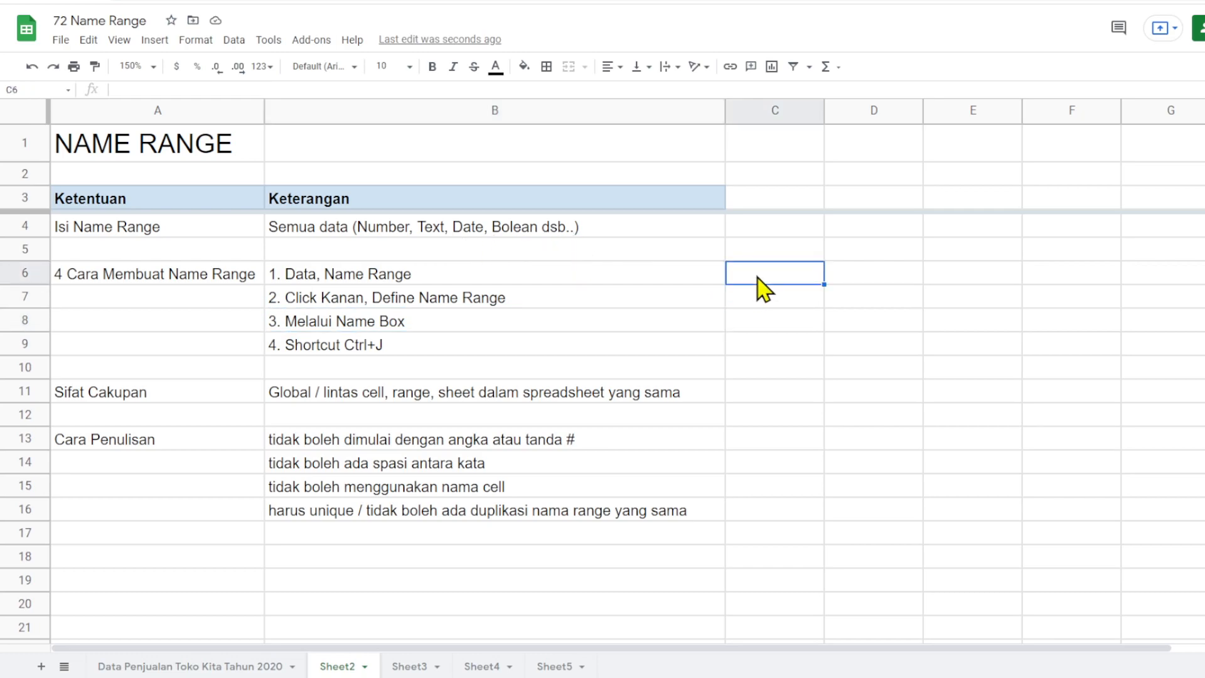
pyautogui.moveTo(760, 277); pyautogui.dragTo(1055, 546)
# - Select cell B8 and look through the list of existing named ranges and sheets
pyautogui.click(685, 327)
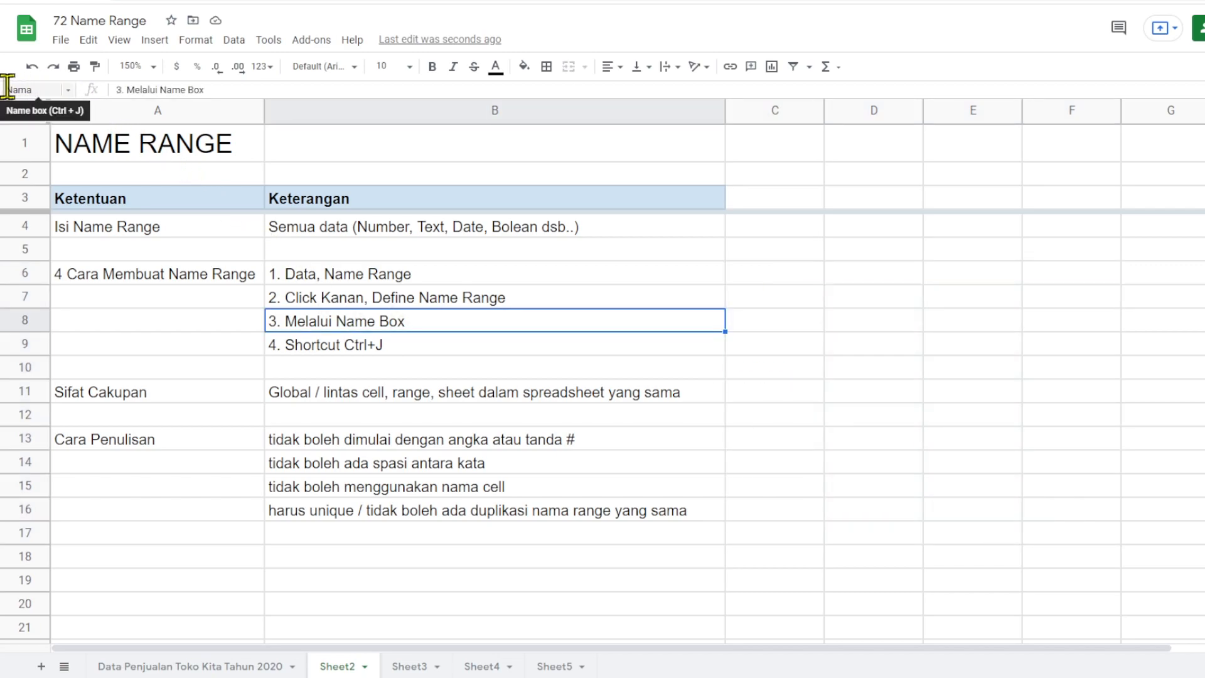
pyautogui.click(67, 91)
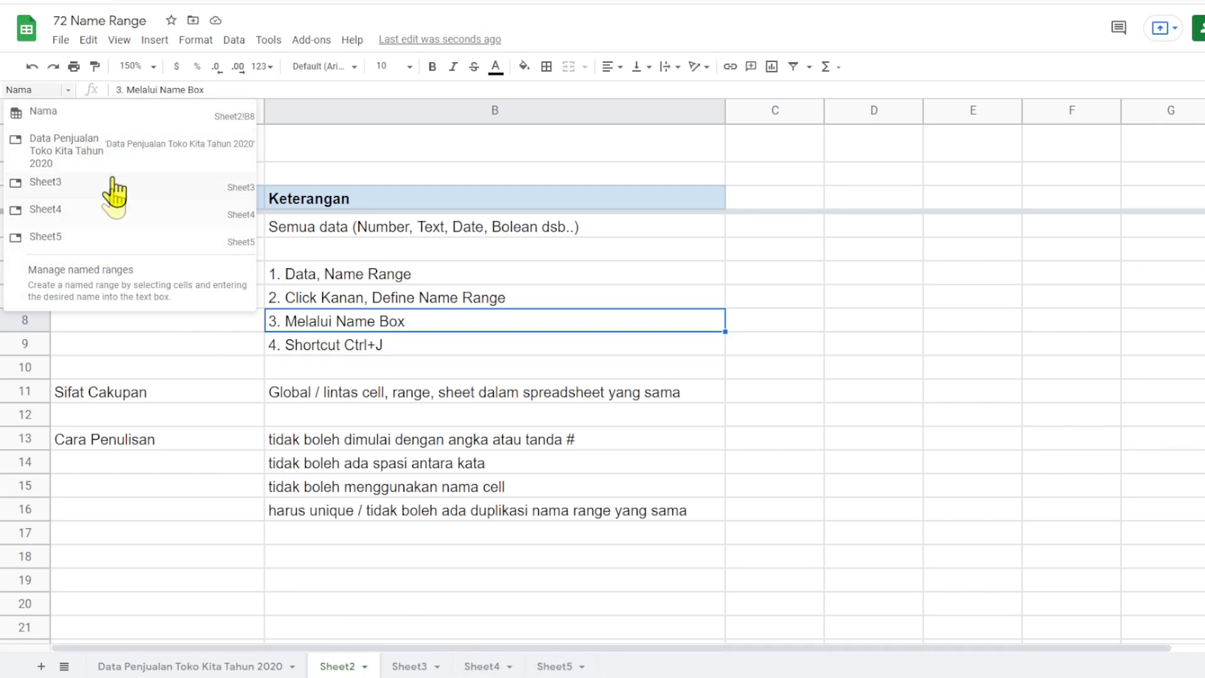
pyautogui.click(878, 346)
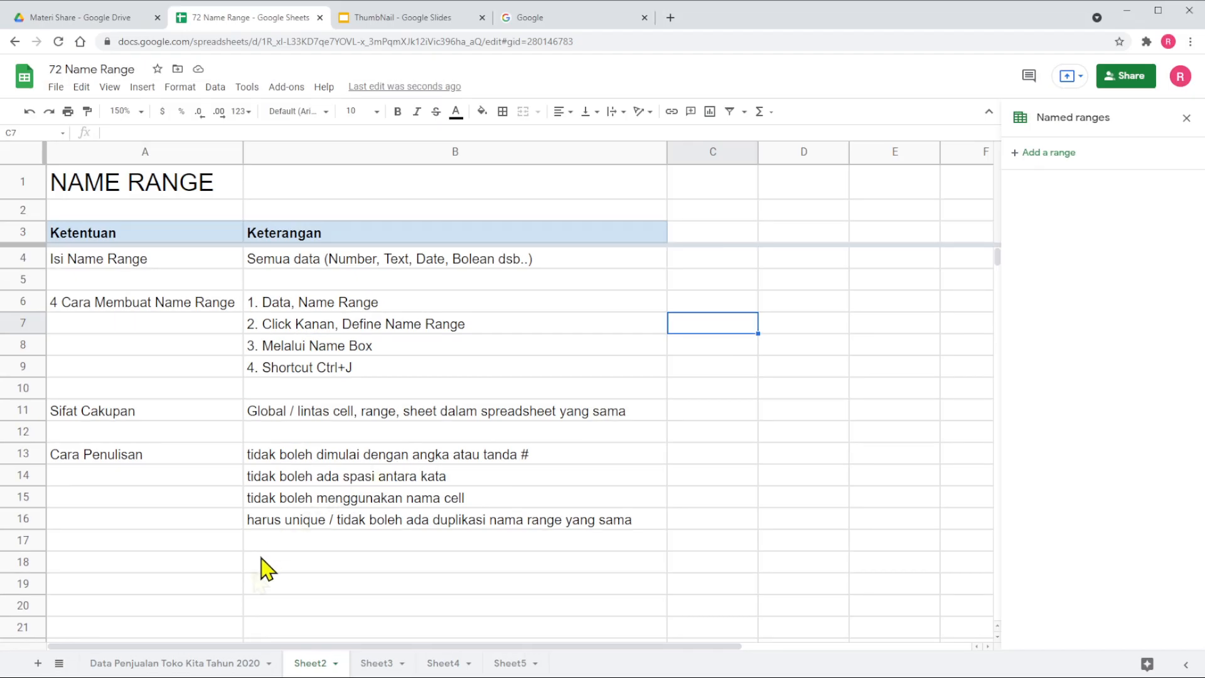
# - On the Data Penjualan Toko Kita Tahun 2020 sheet, name the whole Beli(Rp) column H "Pembelian"
pyautogui.click(185, 664)
pyautogui.scroll(-3, 264, 404)
pyautogui.scroll(3, 264, 405)
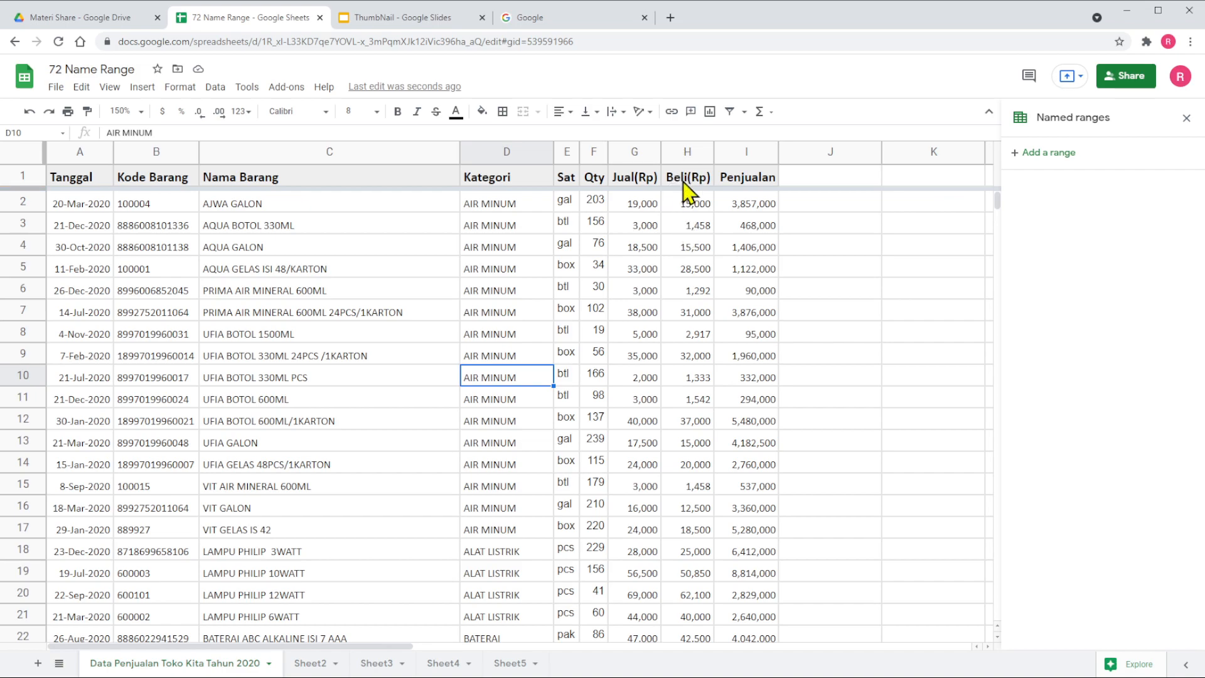
pyautogui.click(679, 150)
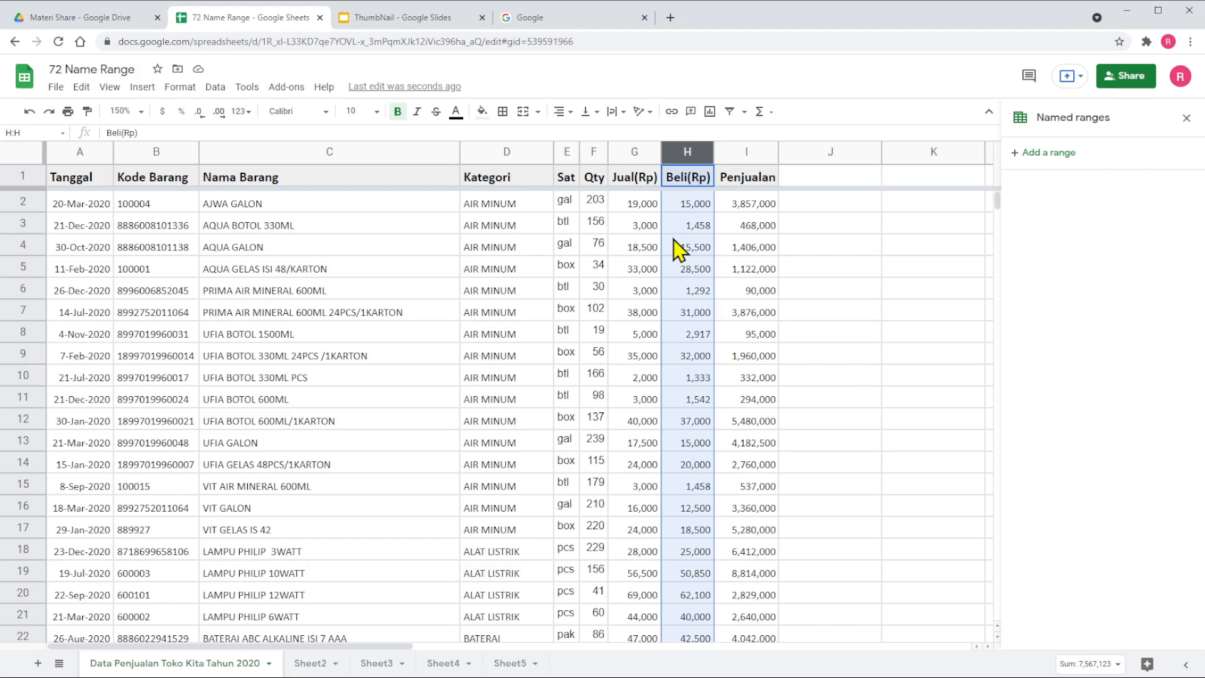
pyautogui.click(29, 133)
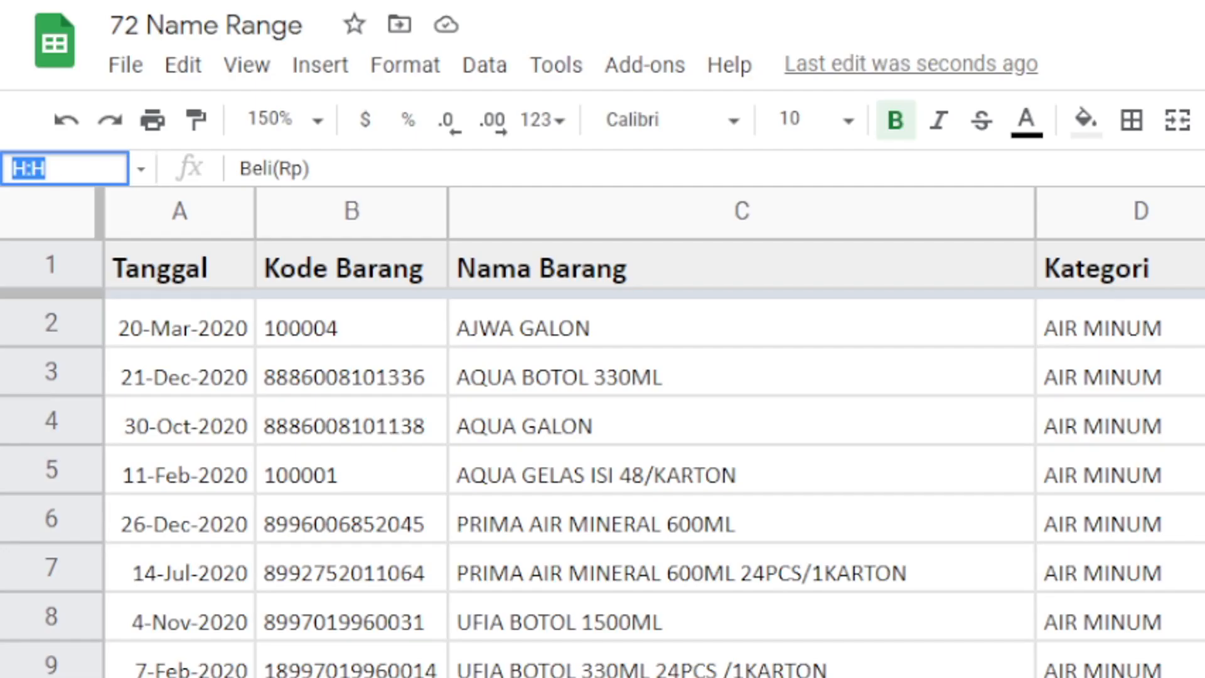
pyautogui.write('Pembelian')
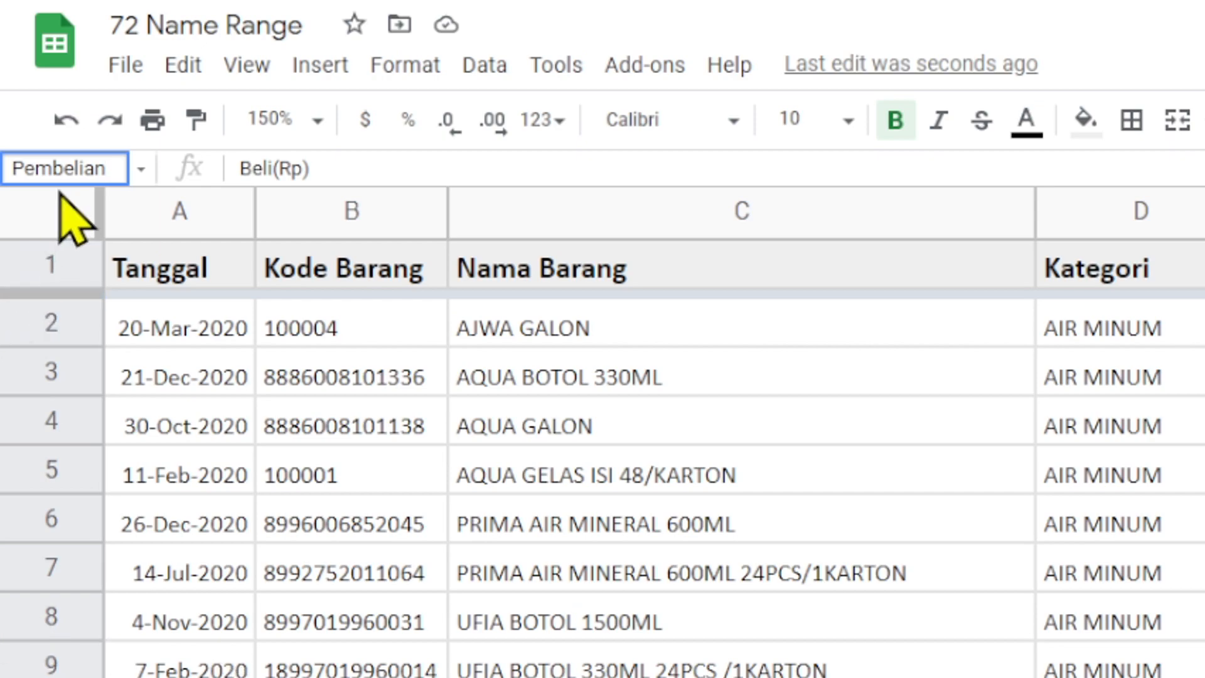
pyautogui.press('Return')
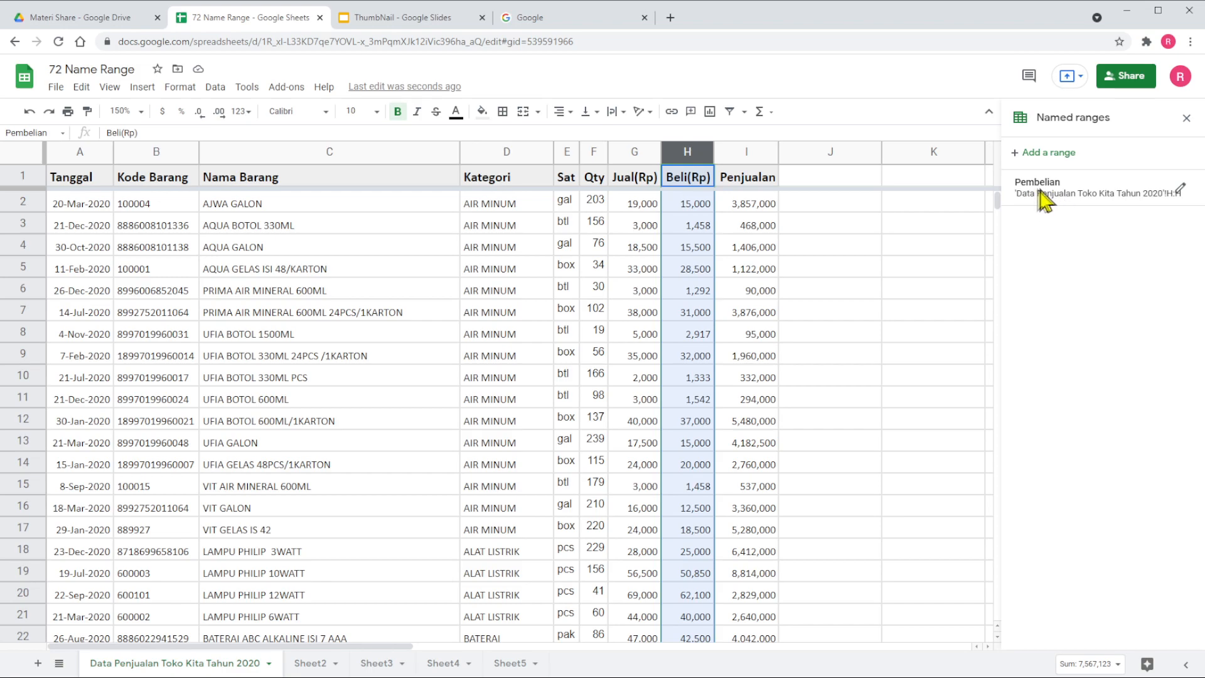
pyautogui.click(851, 270)
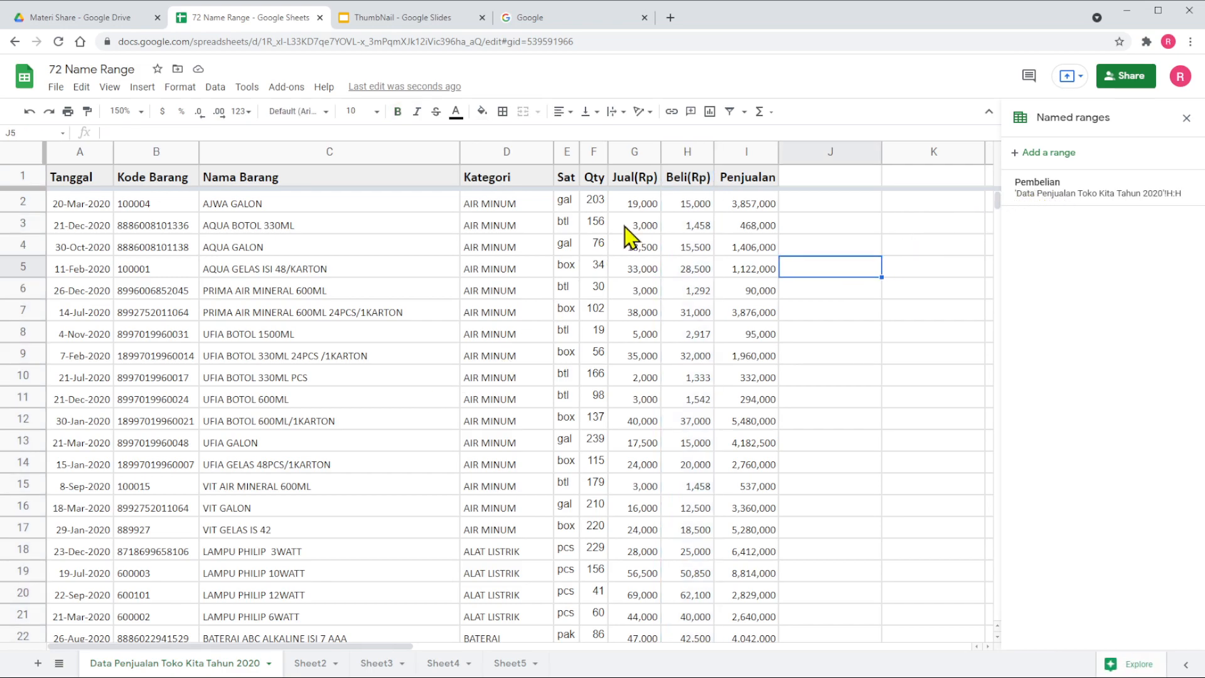
# - Define a named range "Penjualan" for the whole Jual(Rp) column G
pyautogui.click(620, 151)
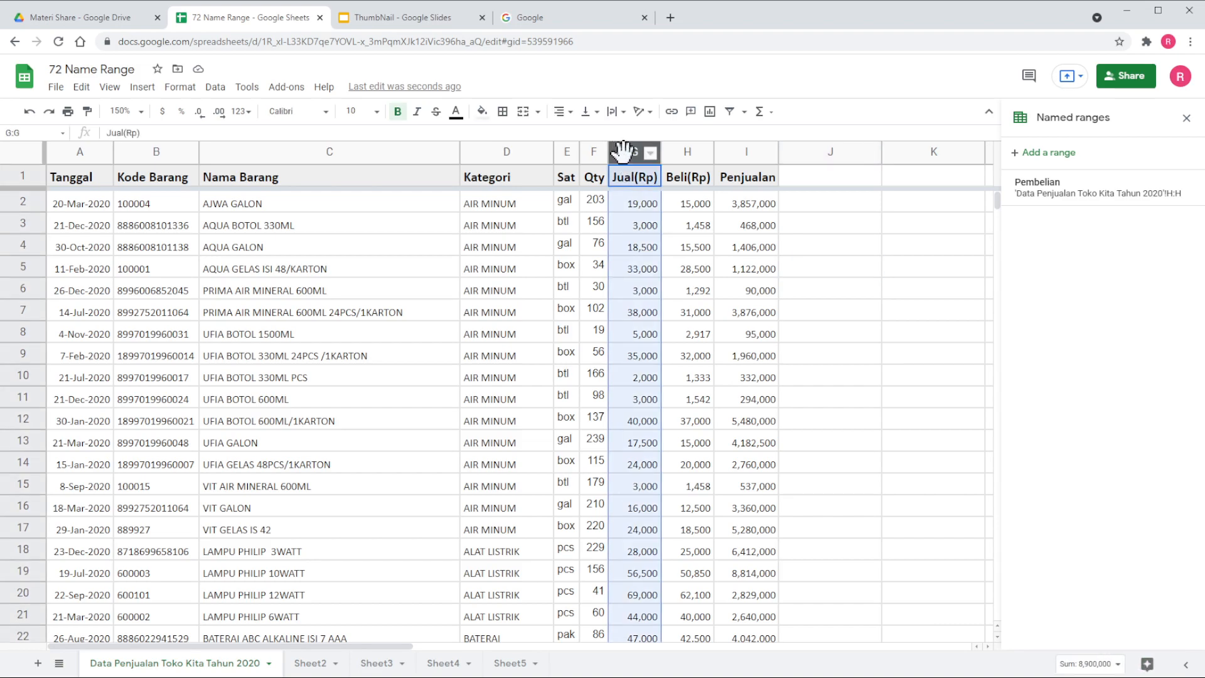
pyautogui.rightClick(620, 154)
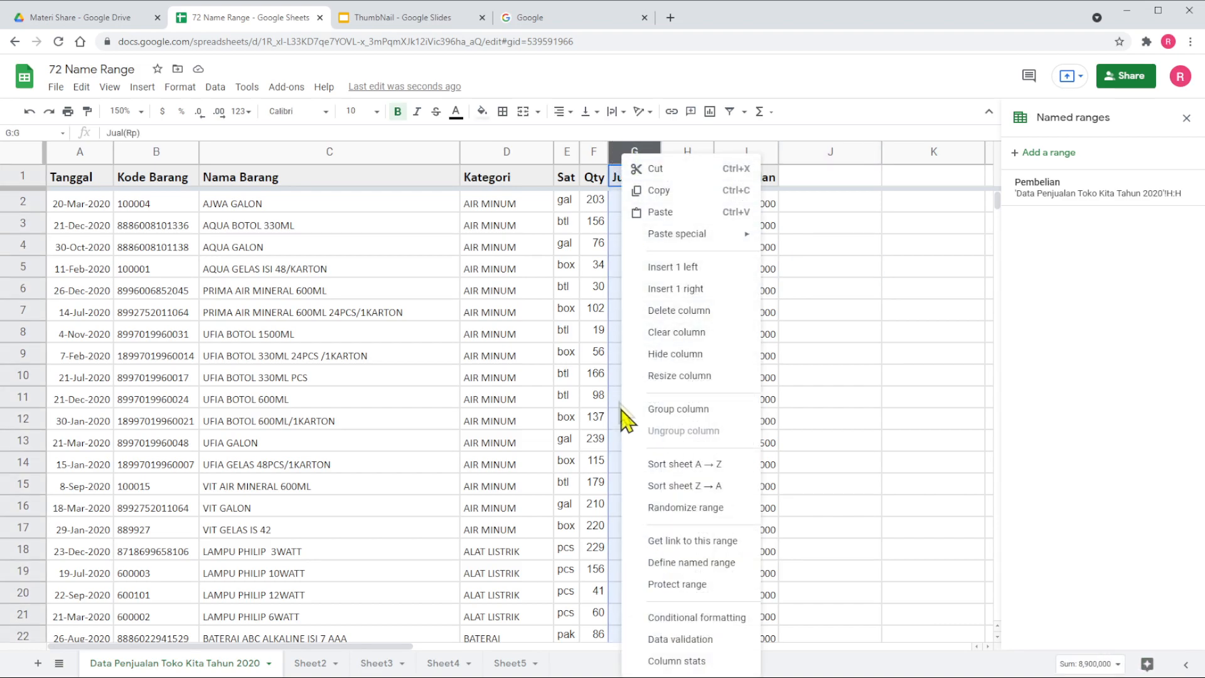
pyautogui.click(668, 566)
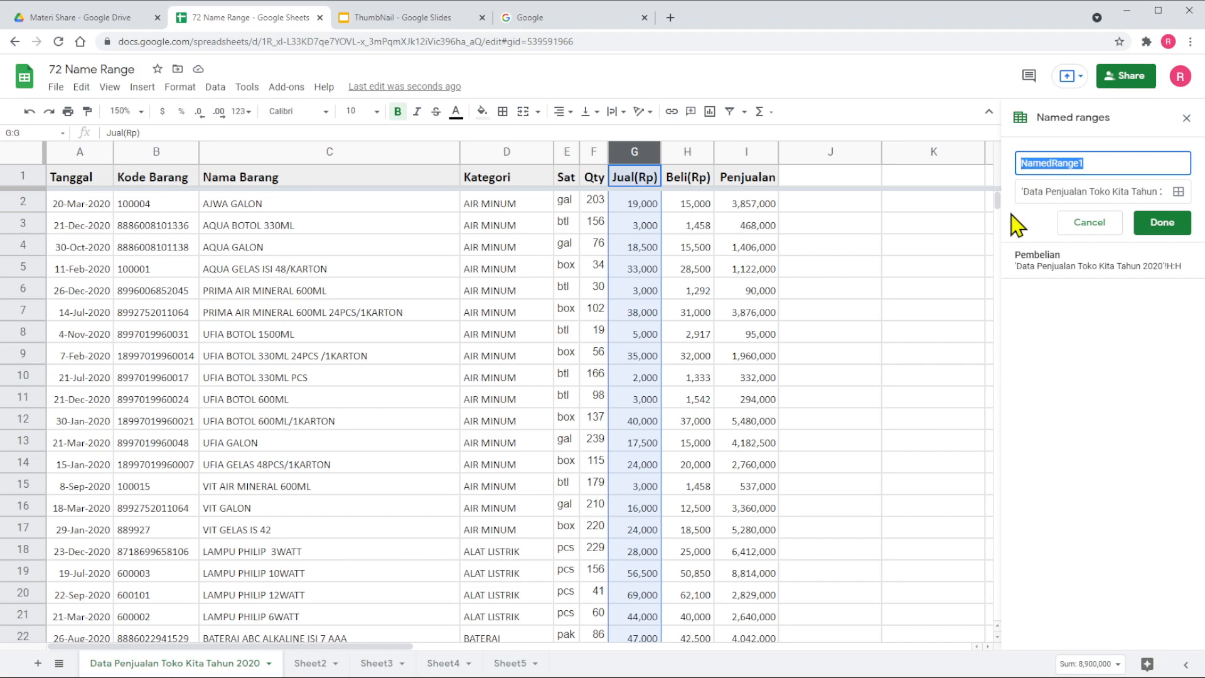
pyautogui.write('Penjualan')
pyautogui.click(1172, 225)
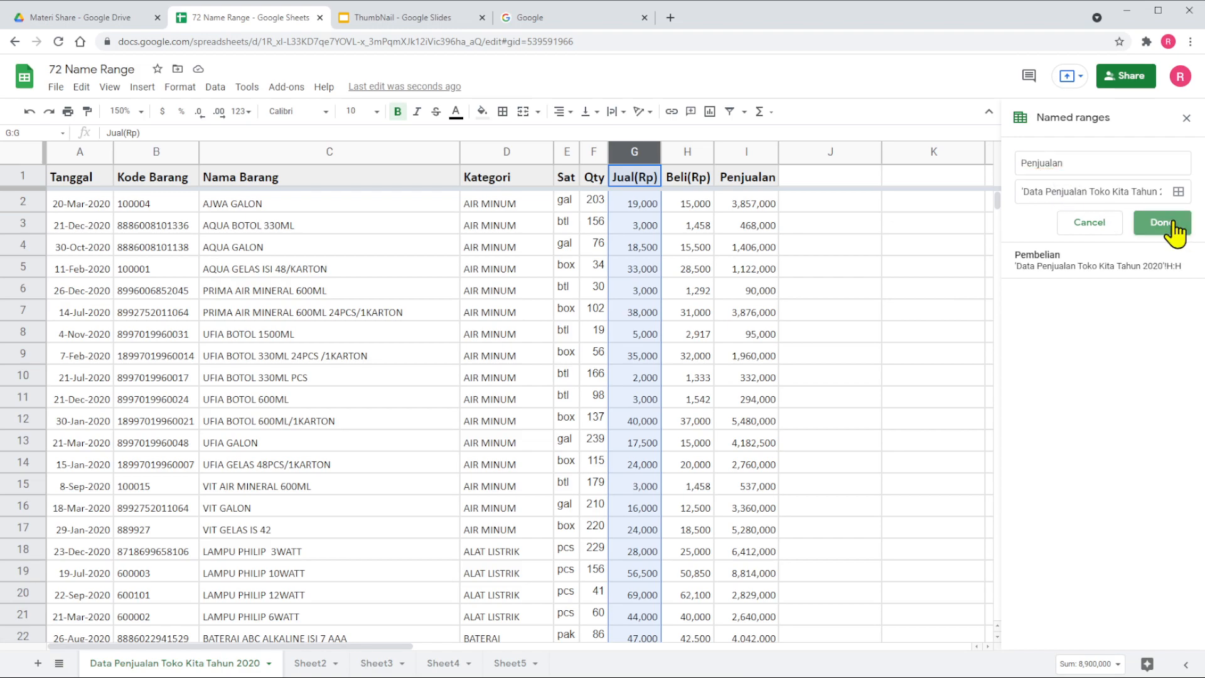
pyautogui.click(931, 275)
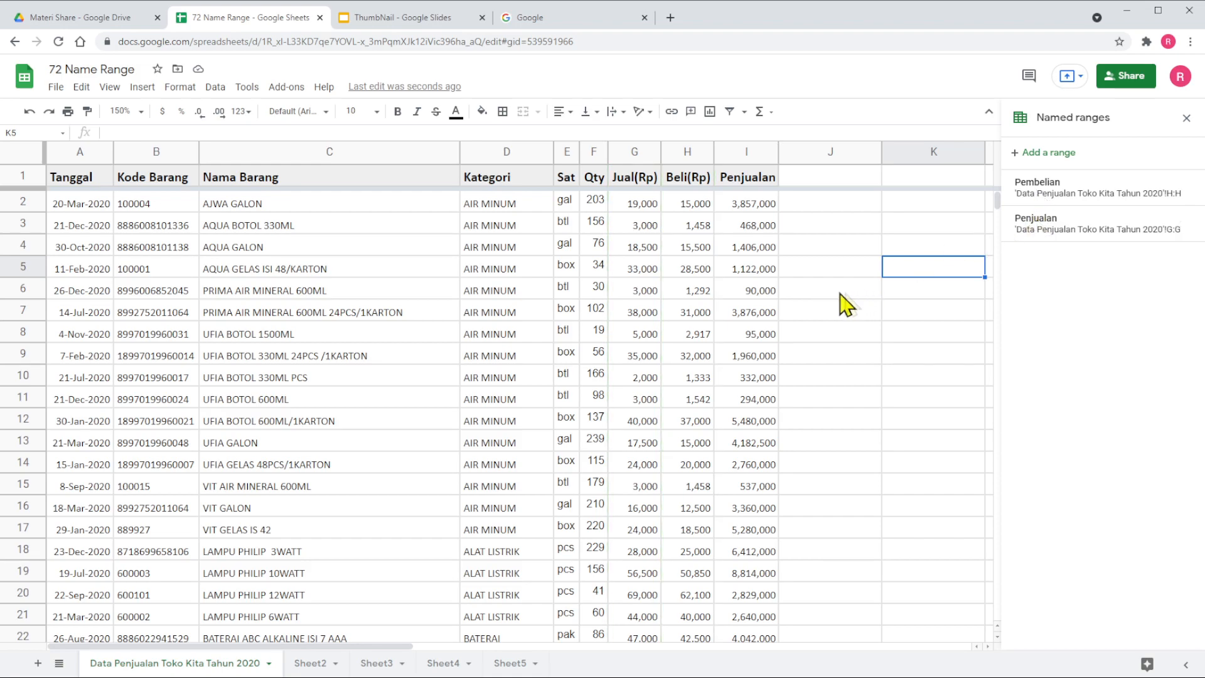
pyautogui.click(820, 294)
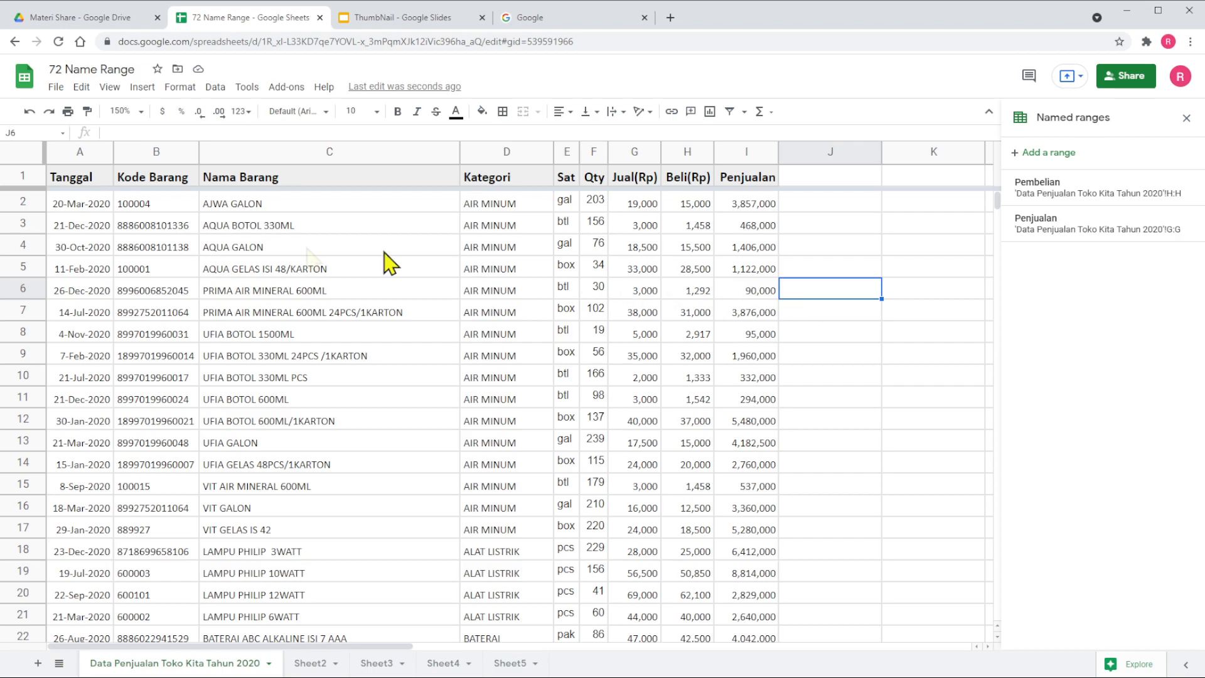
# - Define a named range "Data1" covering all data columns A to I
pyautogui.click(75, 151)
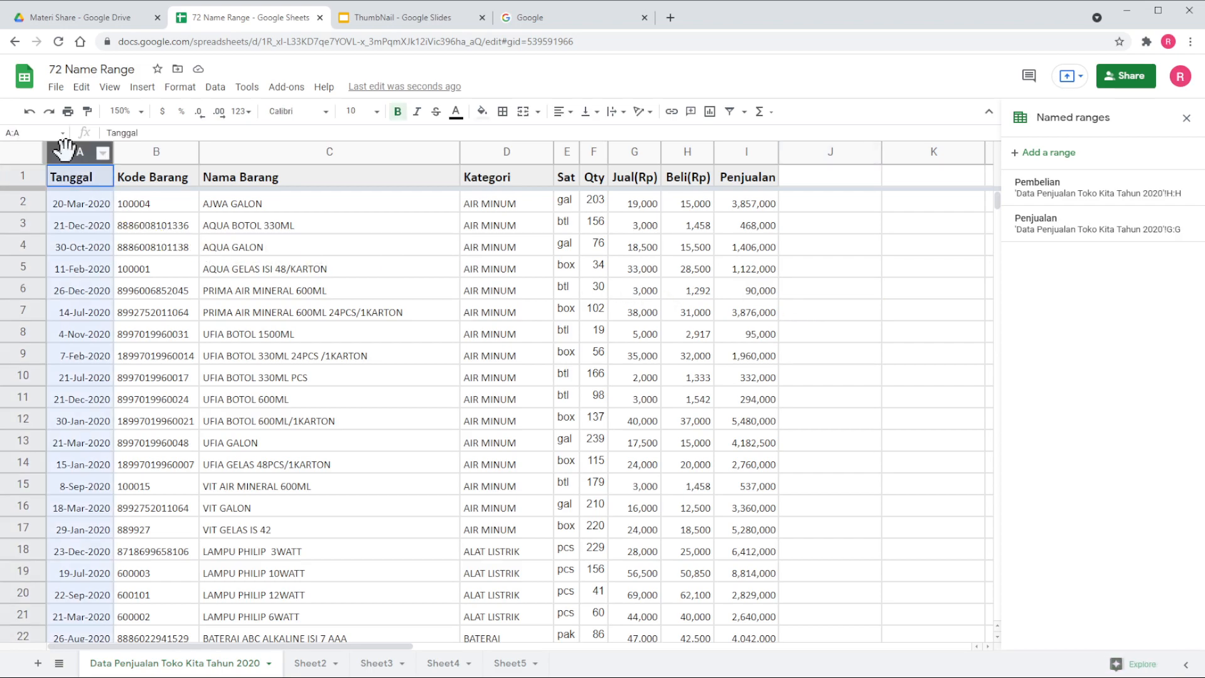
pyautogui.moveTo(81, 149)
pyautogui.mouseDown()
pyautogui.moveTo(464, 151)
pyautogui.moveTo(760, 180)
pyautogui.moveTo(758, 162)
pyautogui.mouseUp()
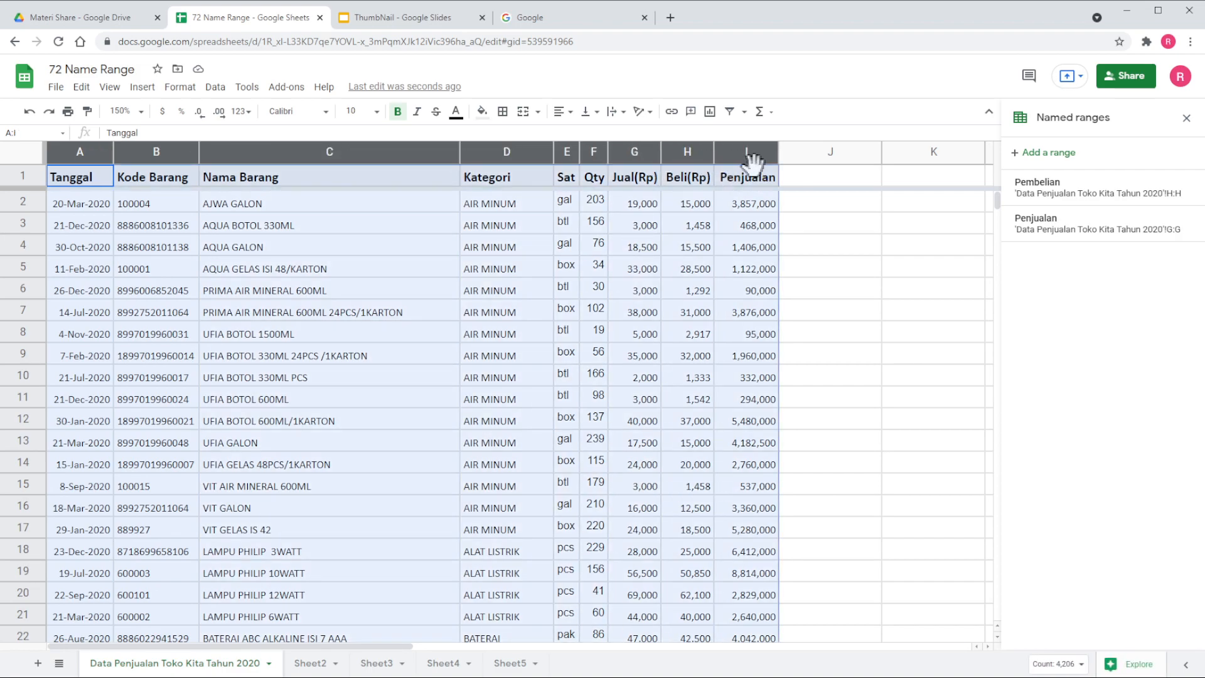
pyautogui.click(215, 89)
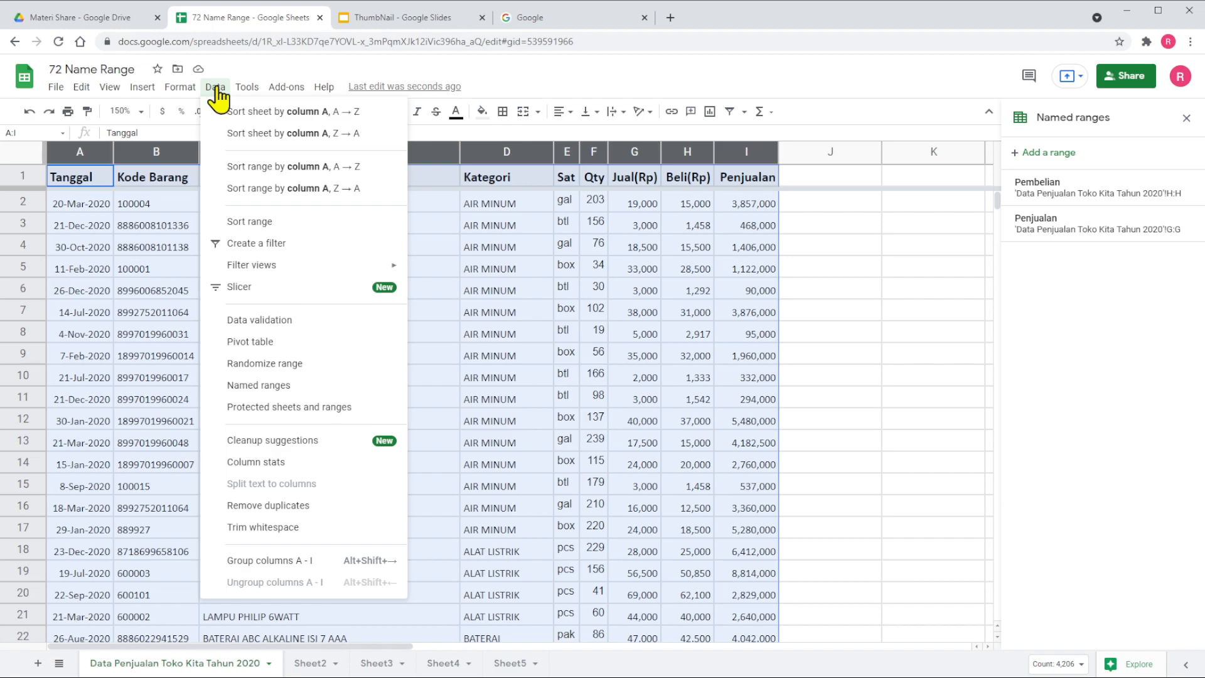
pyautogui.click(267, 386)
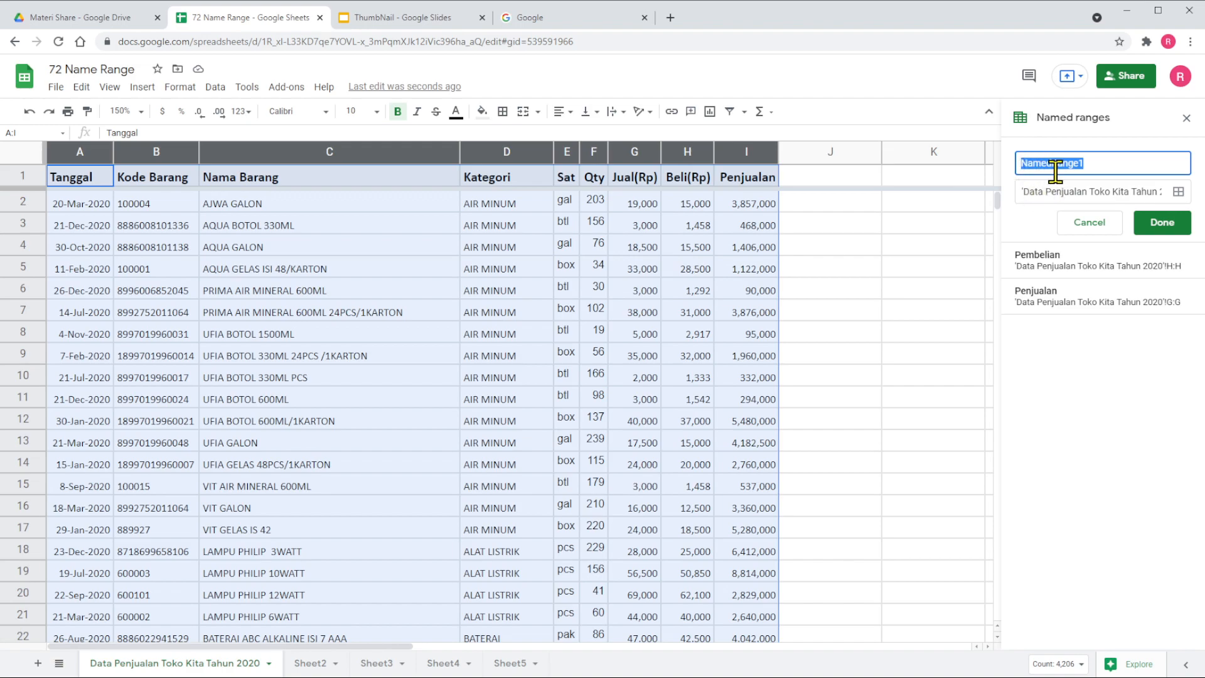
pyautogui.write('Data1')
pyautogui.click(1162, 224)
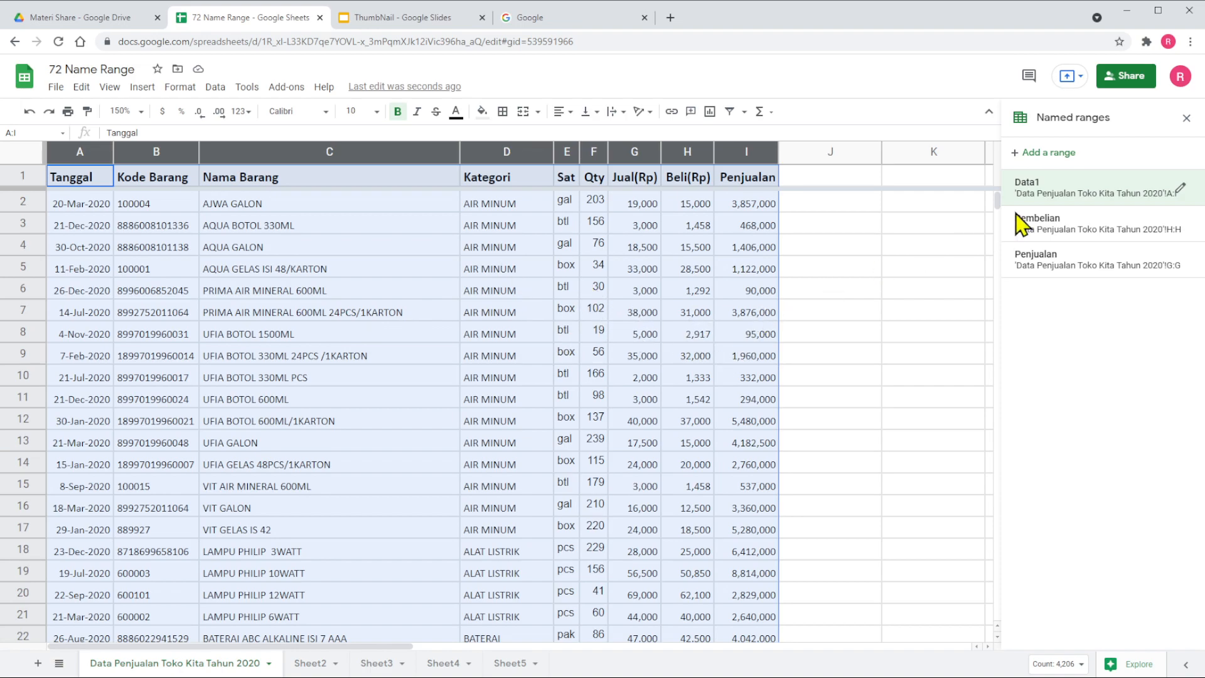
# - Check which columns the named ranges Pembelian and Penjualan cover by jumping to each one
pyautogui.click(1057, 231)
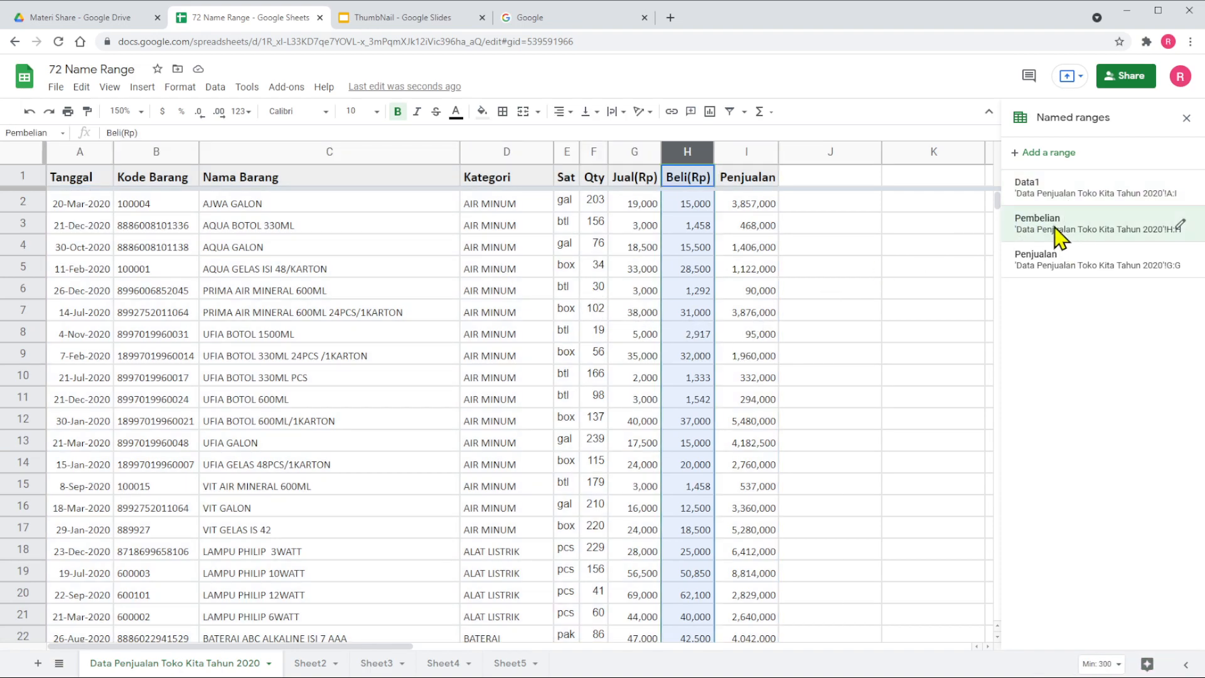
pyautogui.click(1053, 265)
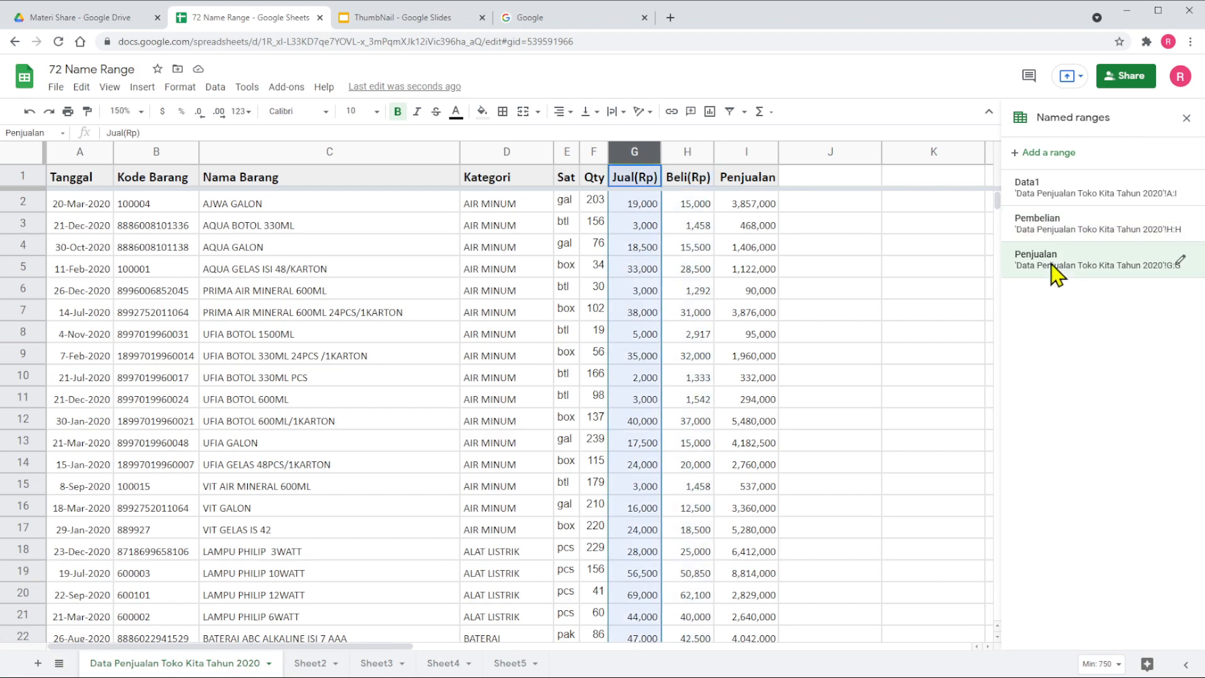
pyautogui.click(834, 306)
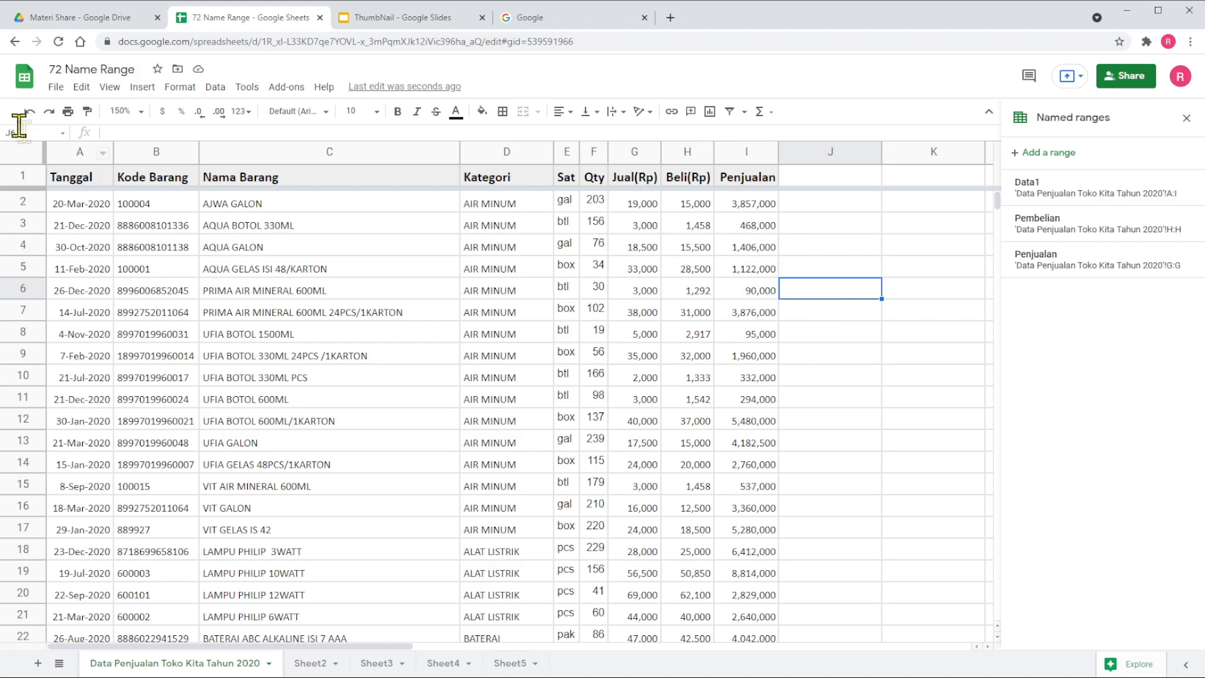
# - Name columns D to G, from Kategori to Jual(Rp), "Kategory_Jual"
pyautogui.click(493, 151)
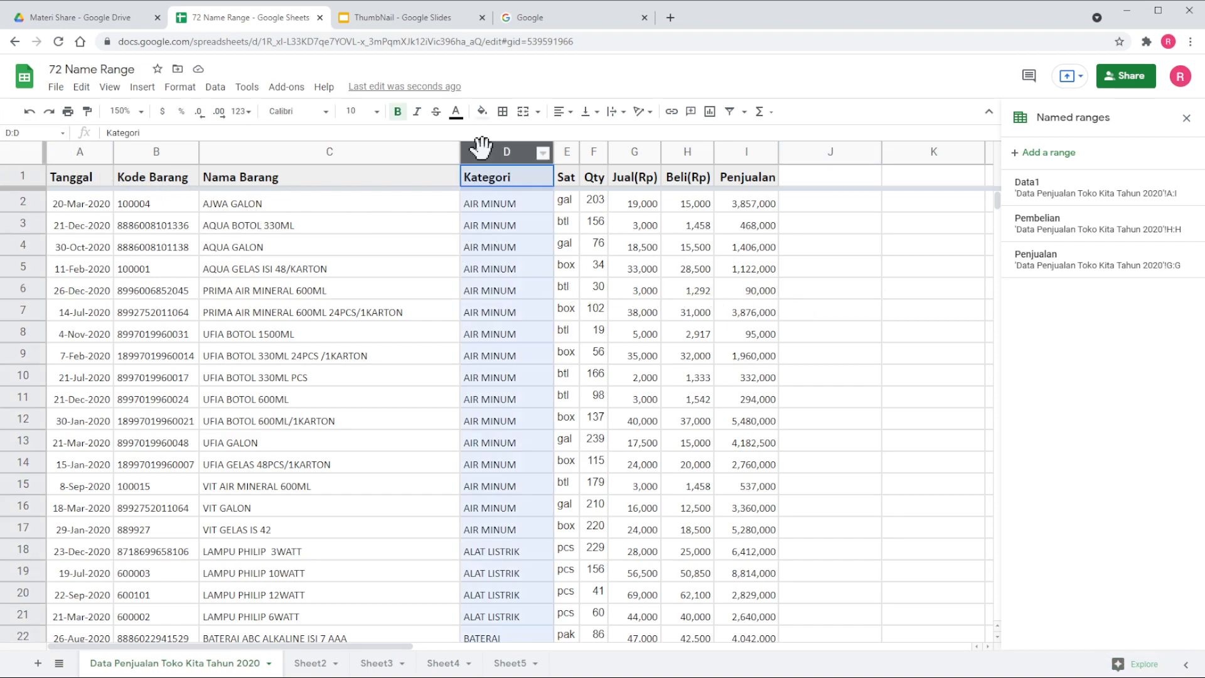
pyautogui.moveTo(497, 147); pyautogui.dragTo(634, 149)
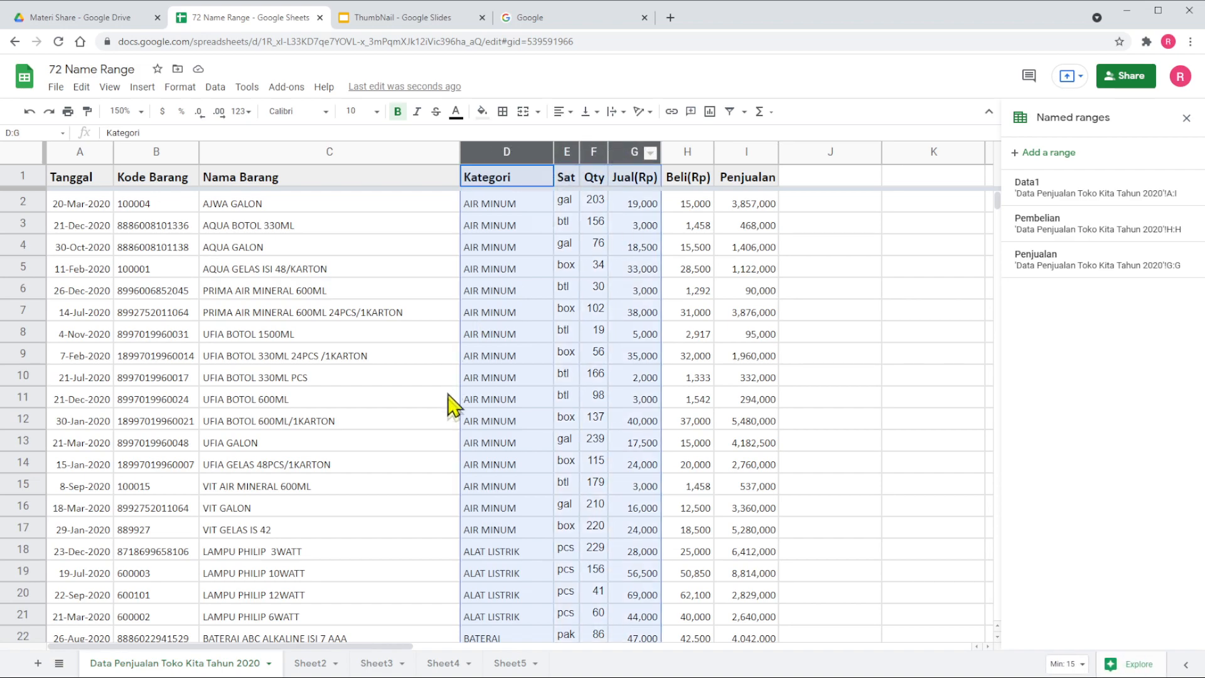
pyautogui.hotkey('ctrl', 'j')
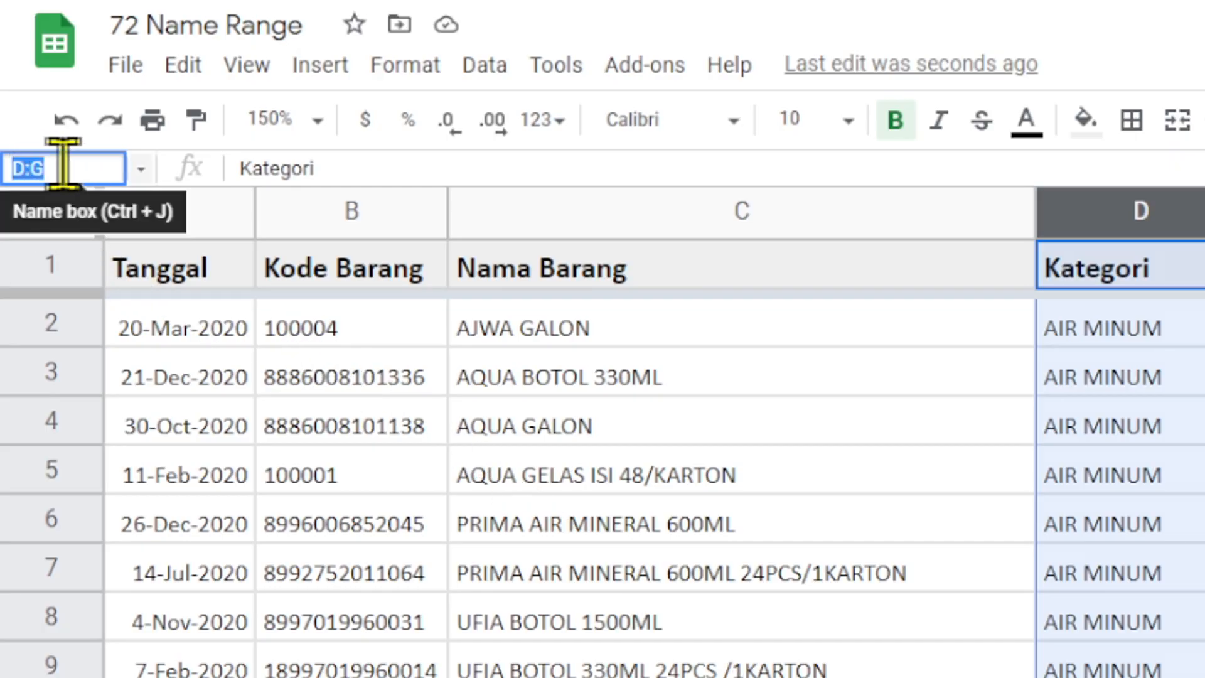
pyautogui.write('Kat')
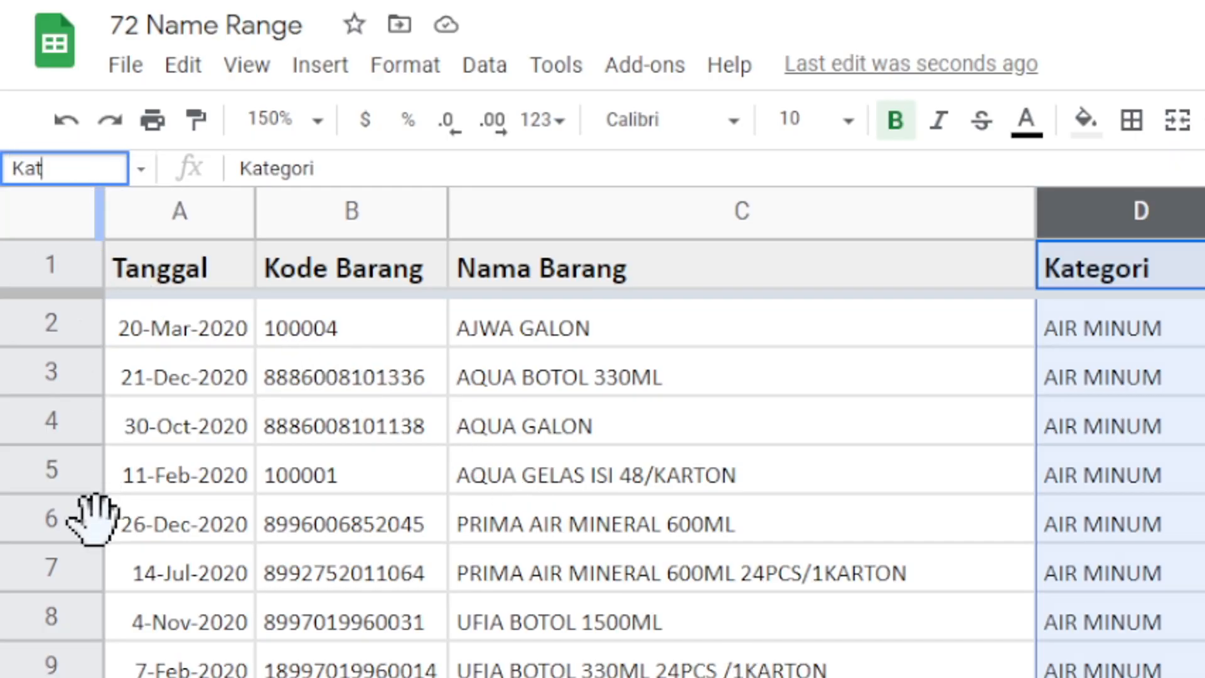
pyautogui.write('egory_Jual')
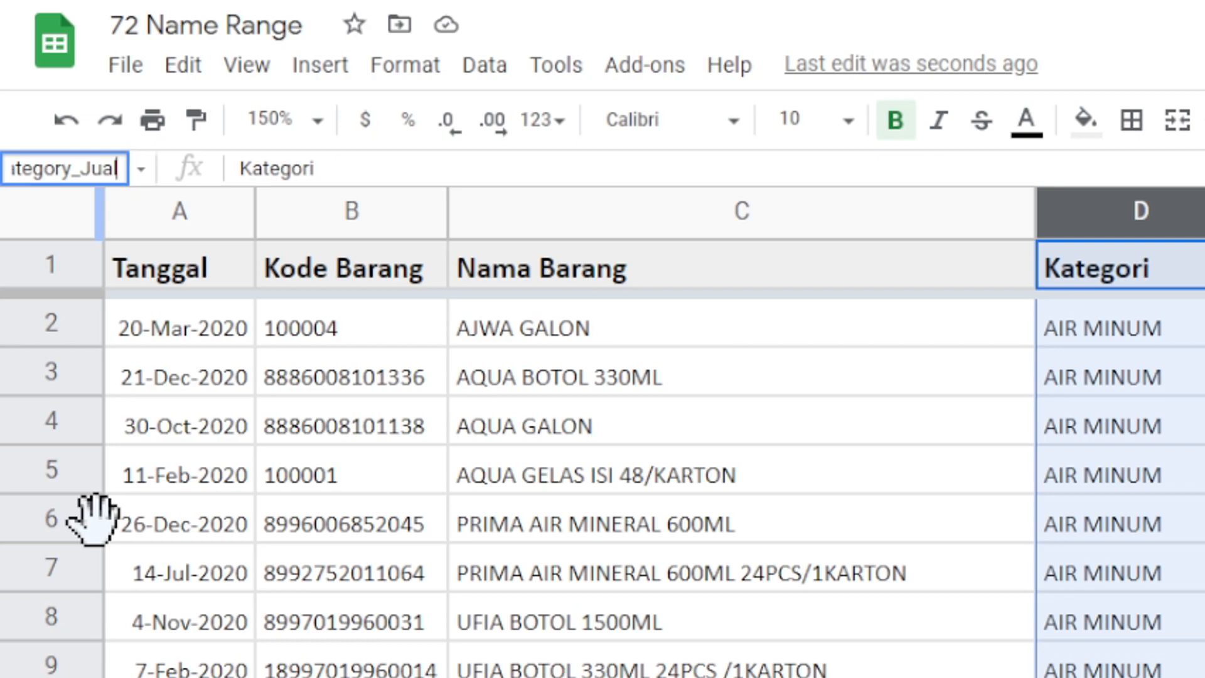
pyautogui.press('Return')
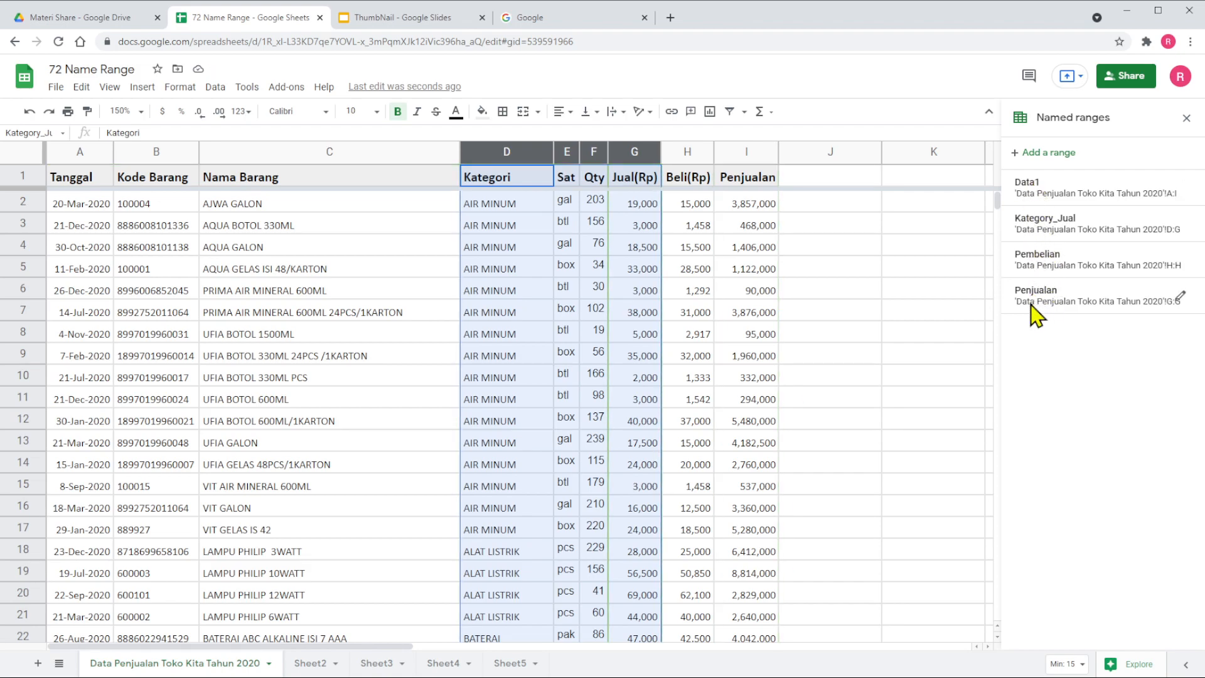
pyautogui.click(851, 305)
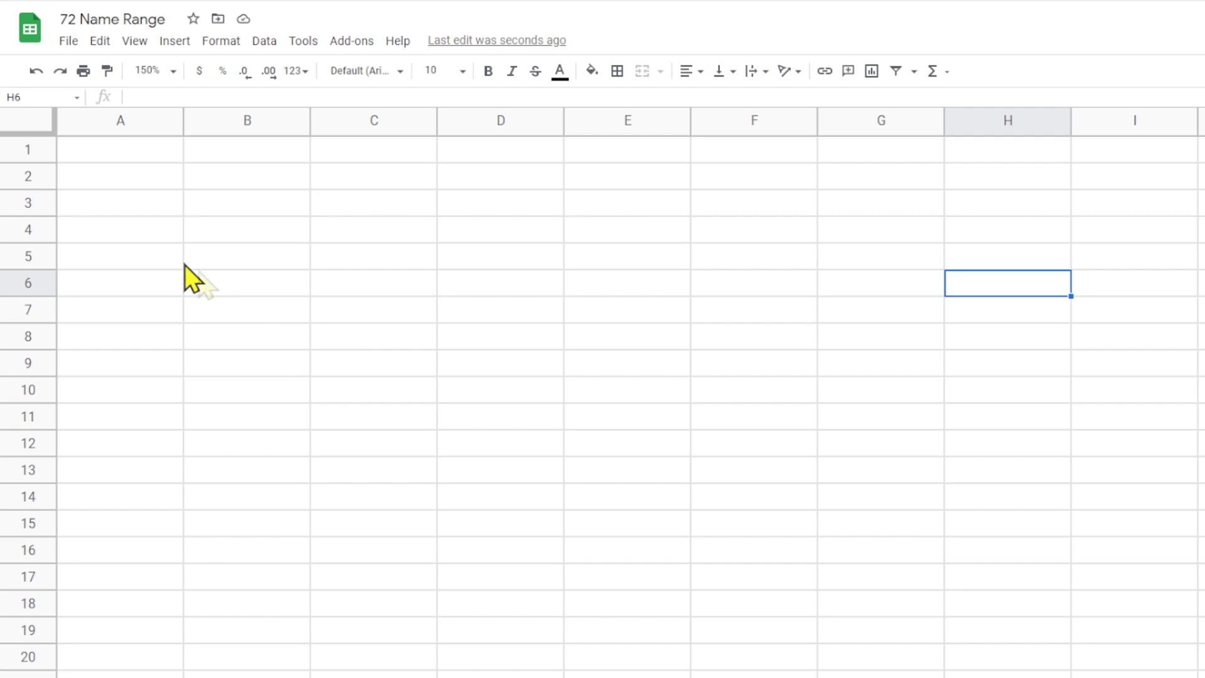
# - Enter the label "Penjualan" in cell A2 of the empty sheet
pyautogui.click(136, 176)
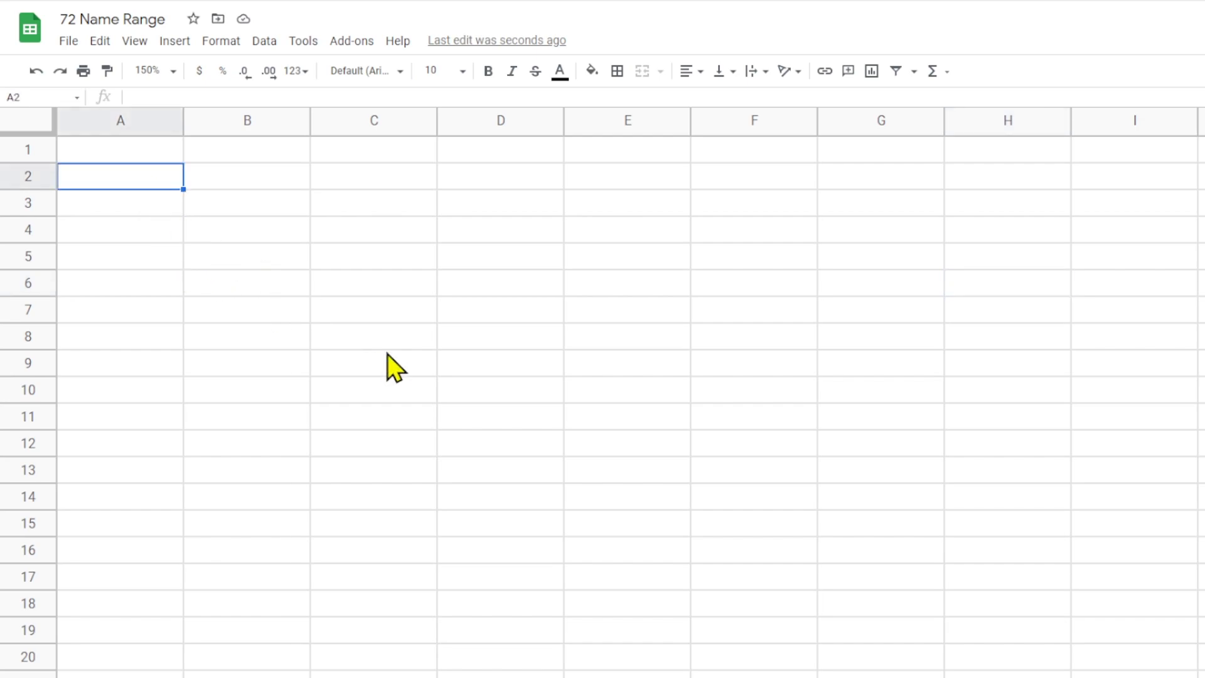
pyautogui.write('Penjuaa')
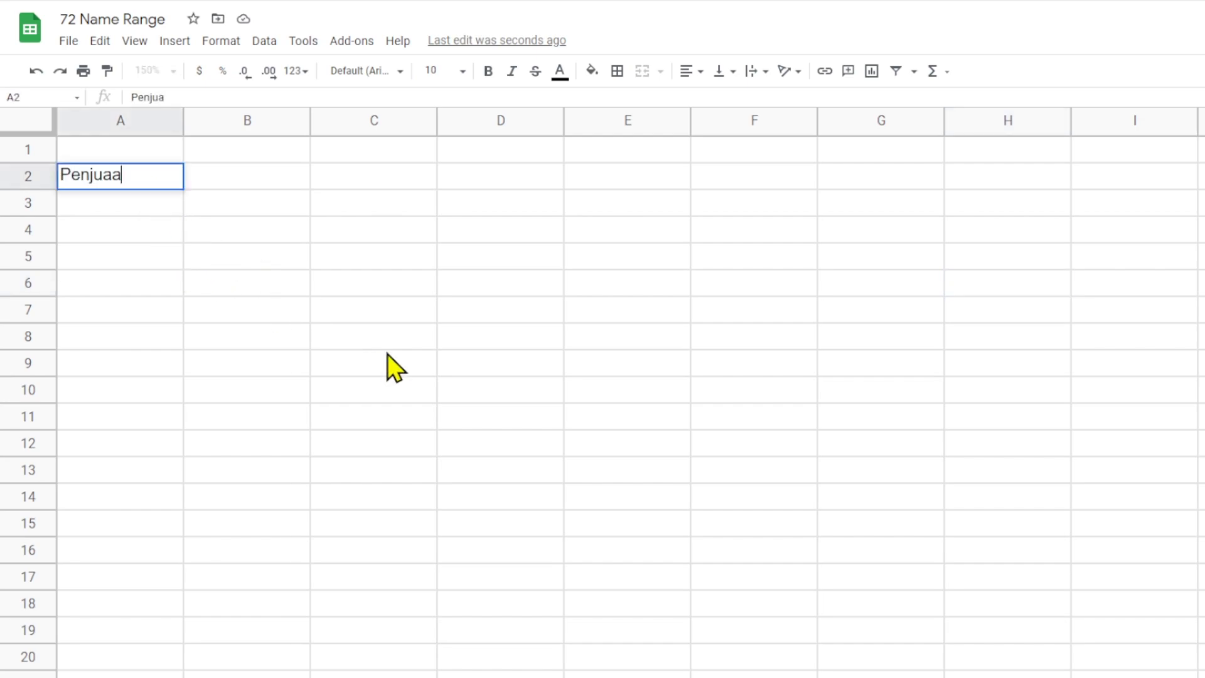
pyautogui.press('BackSpace')
pyautogui.write('lan')
pyautogui.press('Return')
# - Enter =sum('data penjualan toko kita tahun 2020'!I2:I) in B2 to total the Penjualan column using a sheet reference
pyautogui.press('Right')
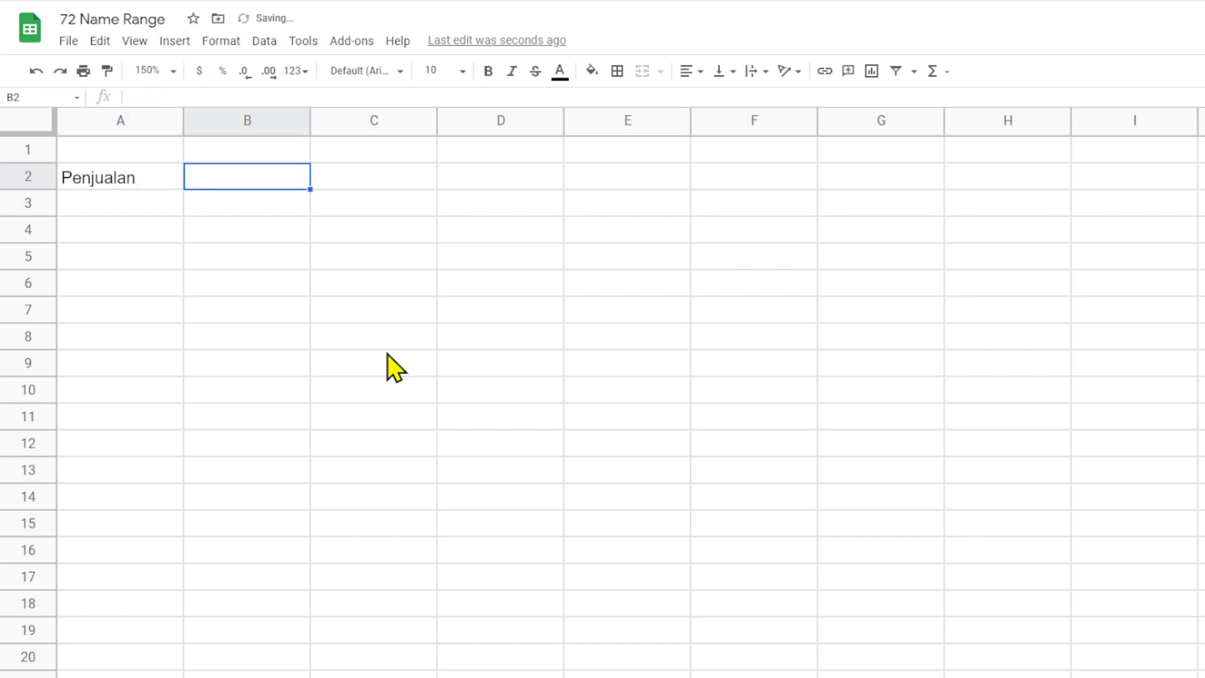
pyautogui.write('=sum(')
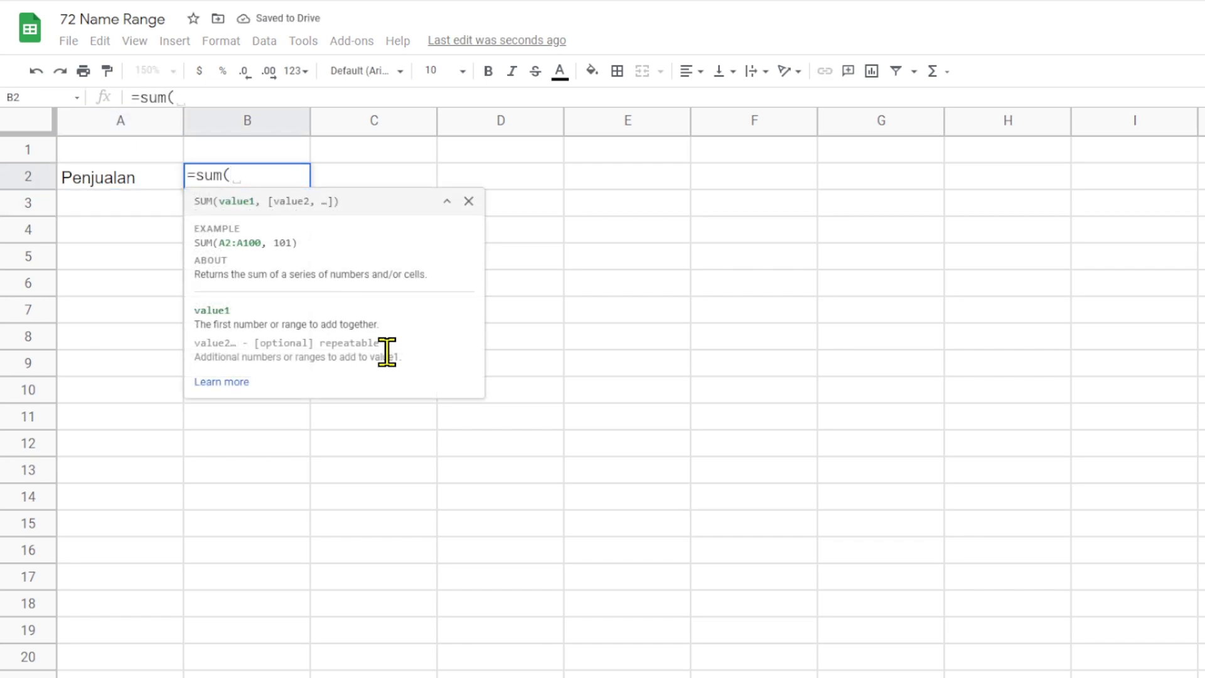
pyautogui.write("'")
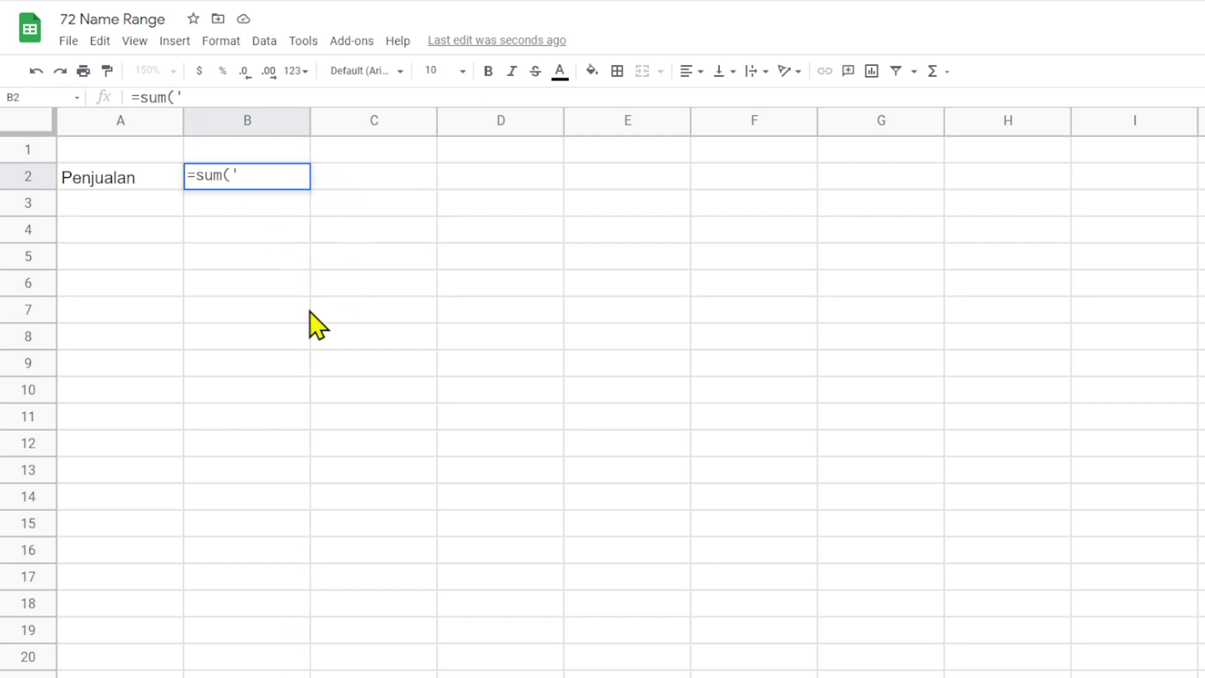
pyautogui.write('data penjualan ')
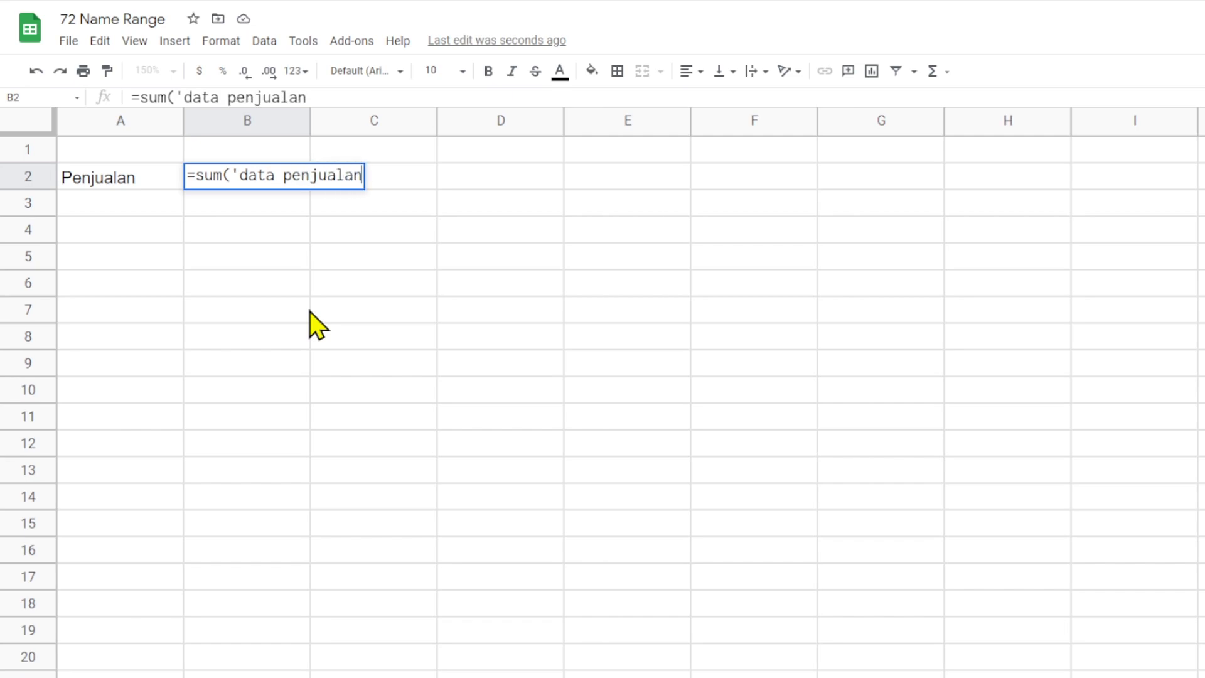
pyautogui.write('toko ki')
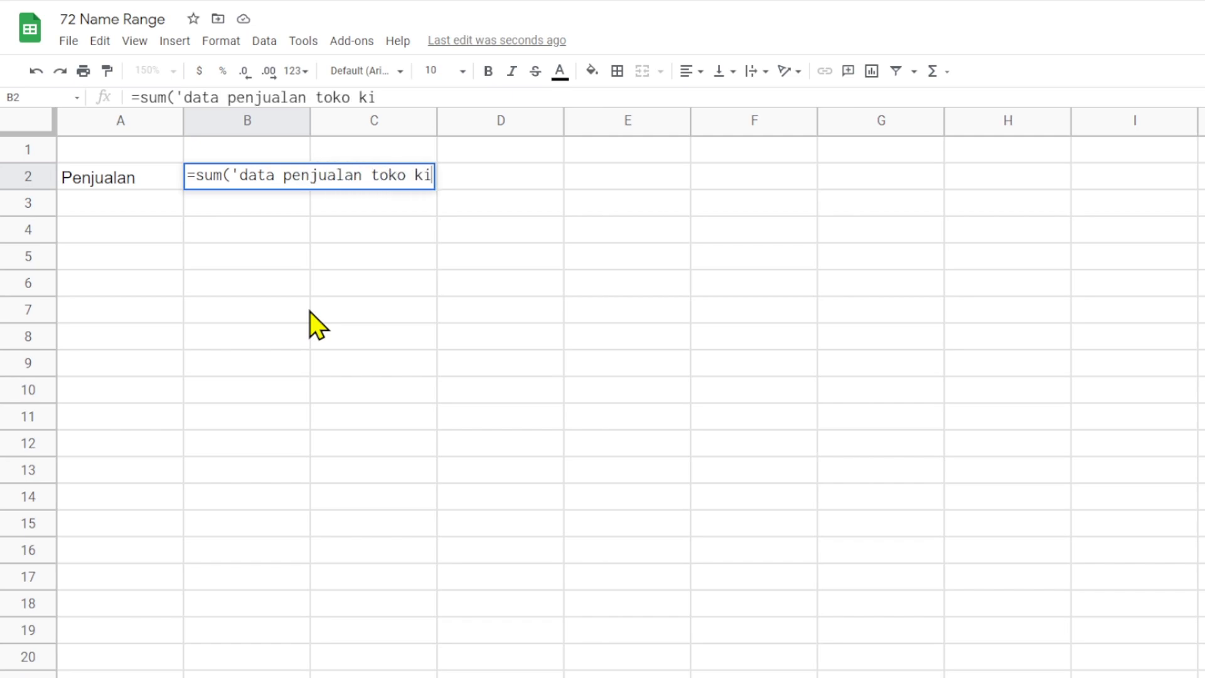
pyautogui.write('ta tahun 2020')
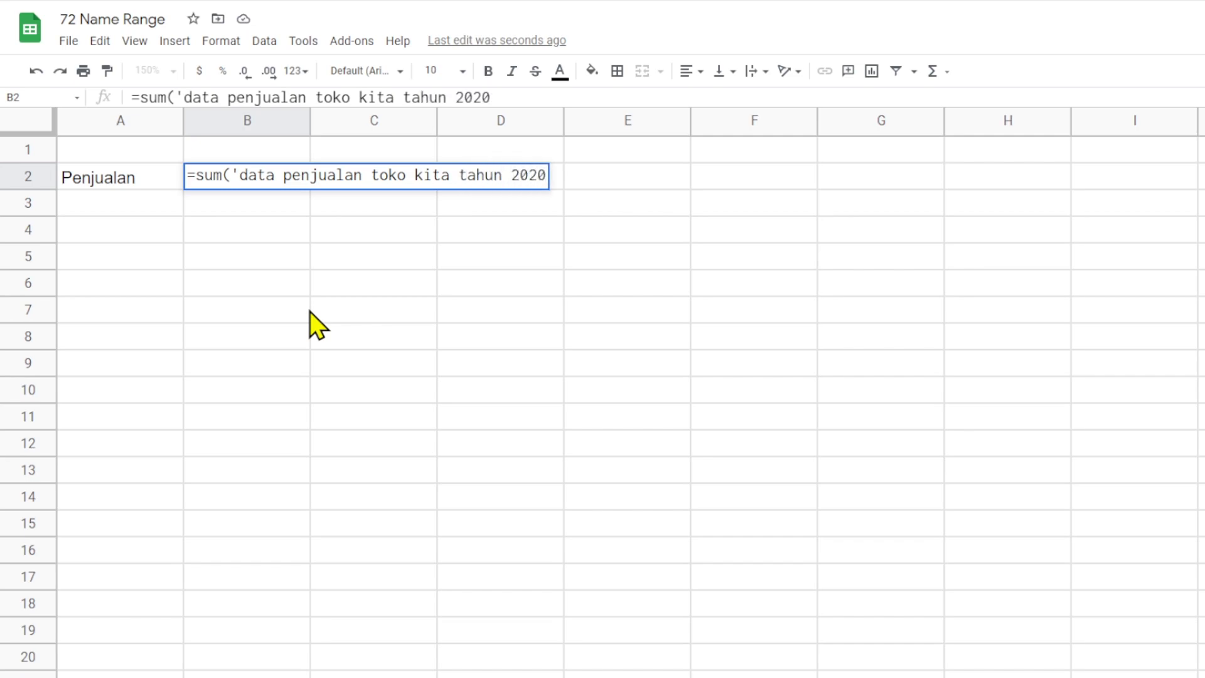
pyautogui.write("'!I")
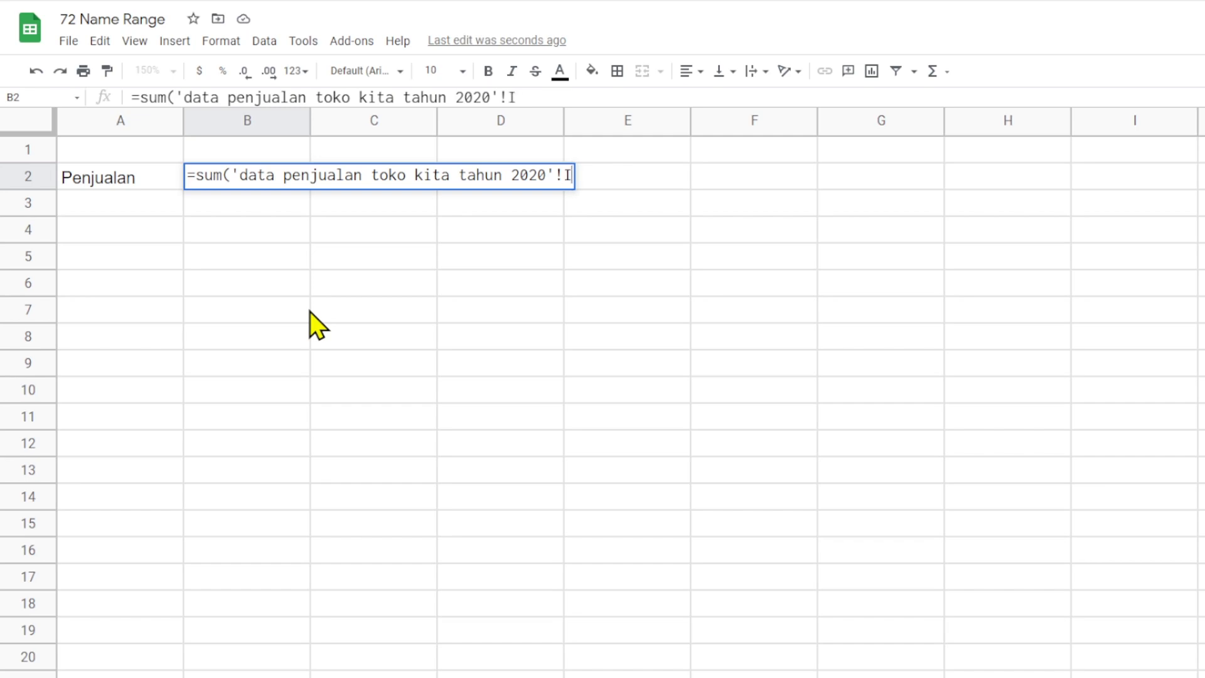
pyautogui.write('2')
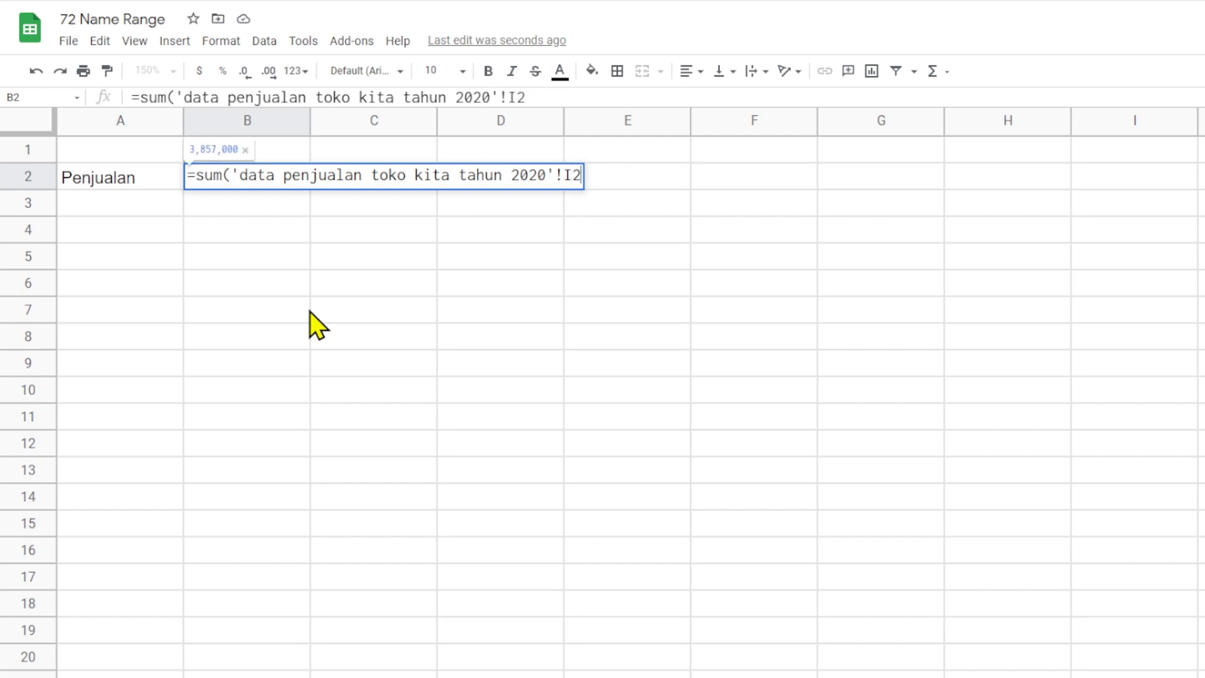
pyautogui.write(':I')
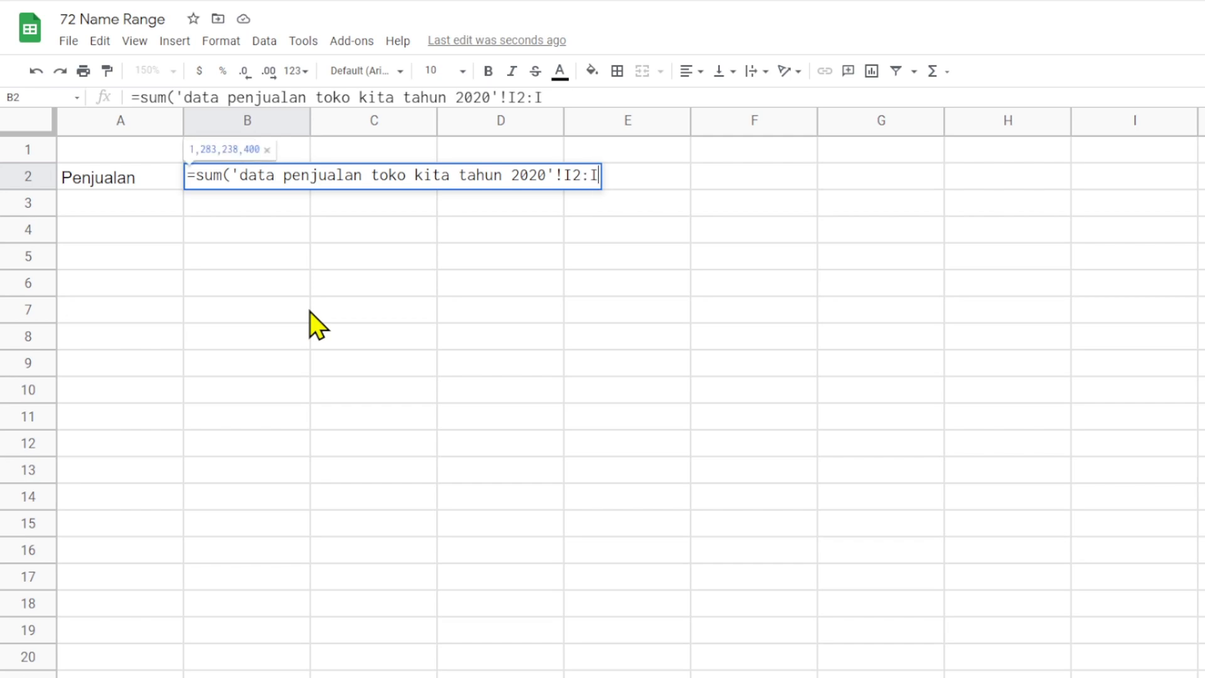
pyautogui.write(')')
pyautogui.press('Return')
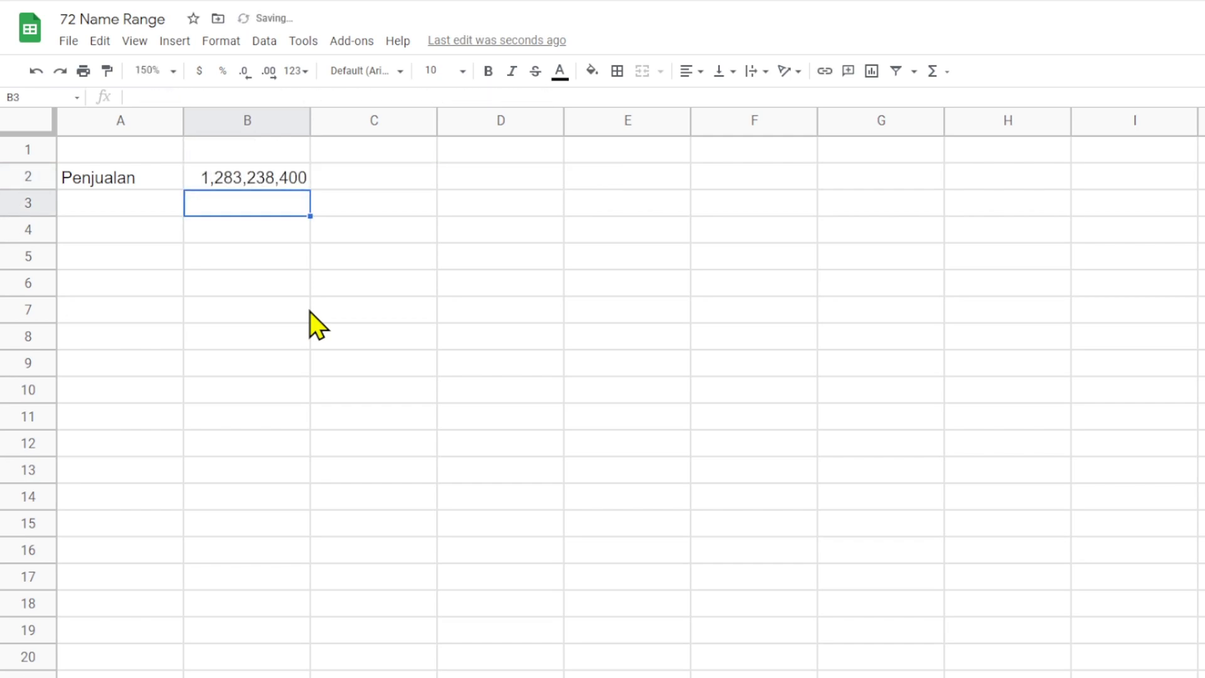
# - Review the sum formula in B2 and compare it with the columns on the sales data sheet
pyautogui.click(266, 183)
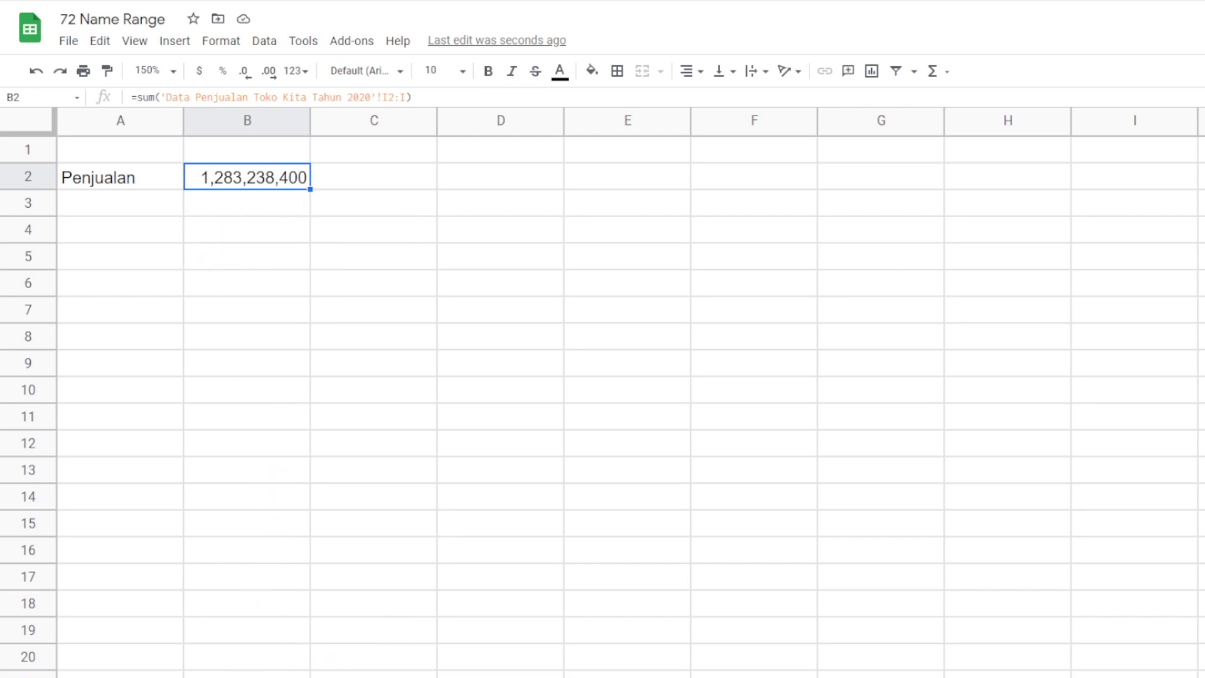
pyautogui.hotkey('ctrl', 'shift', 'pageup')
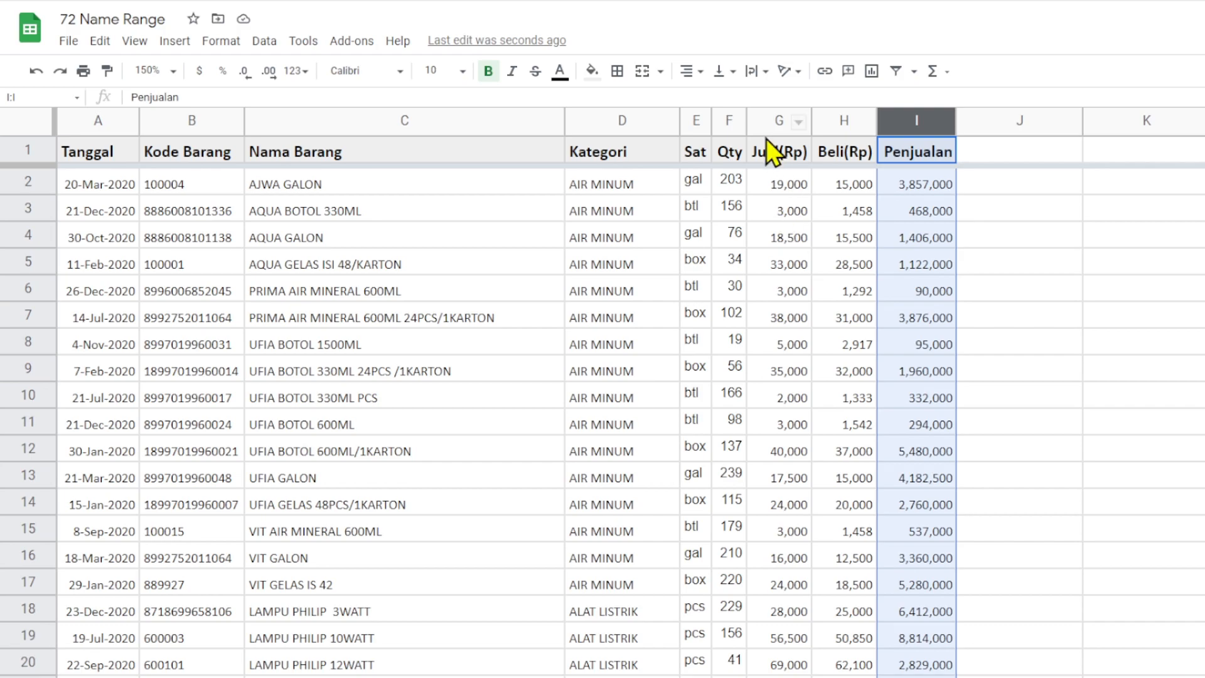
pyautogui.click(770, 184)
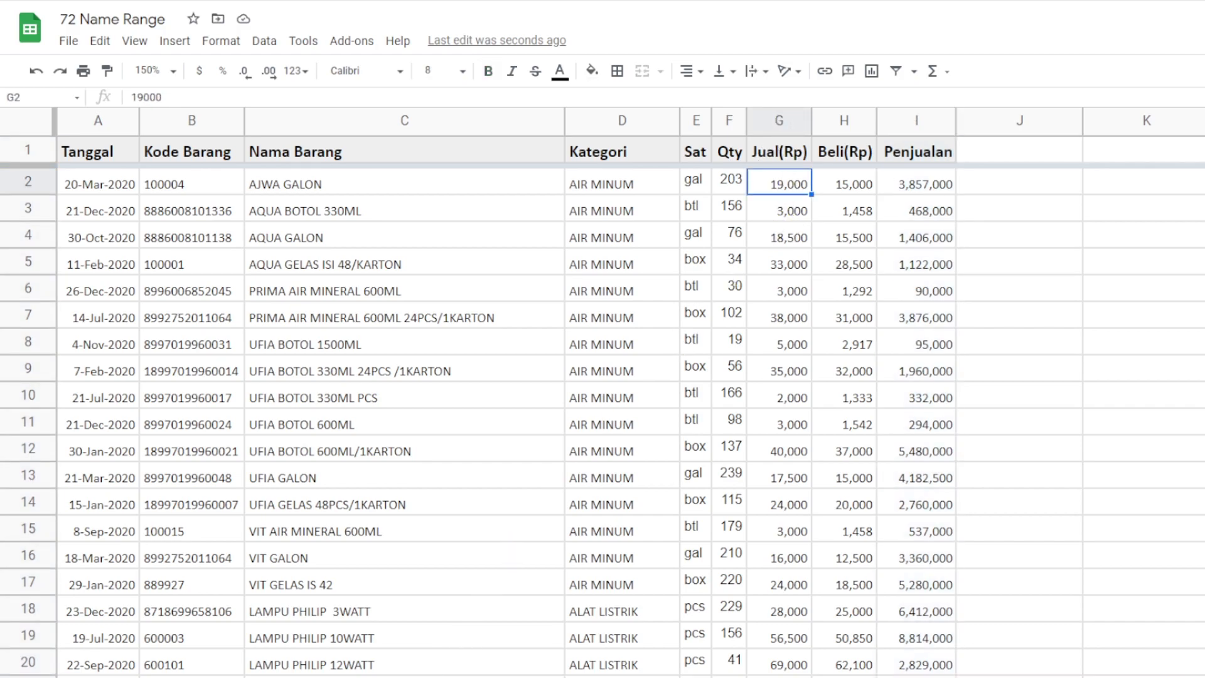
pyautogui.hotkey('ctrl', 'shift', 'pagedown')
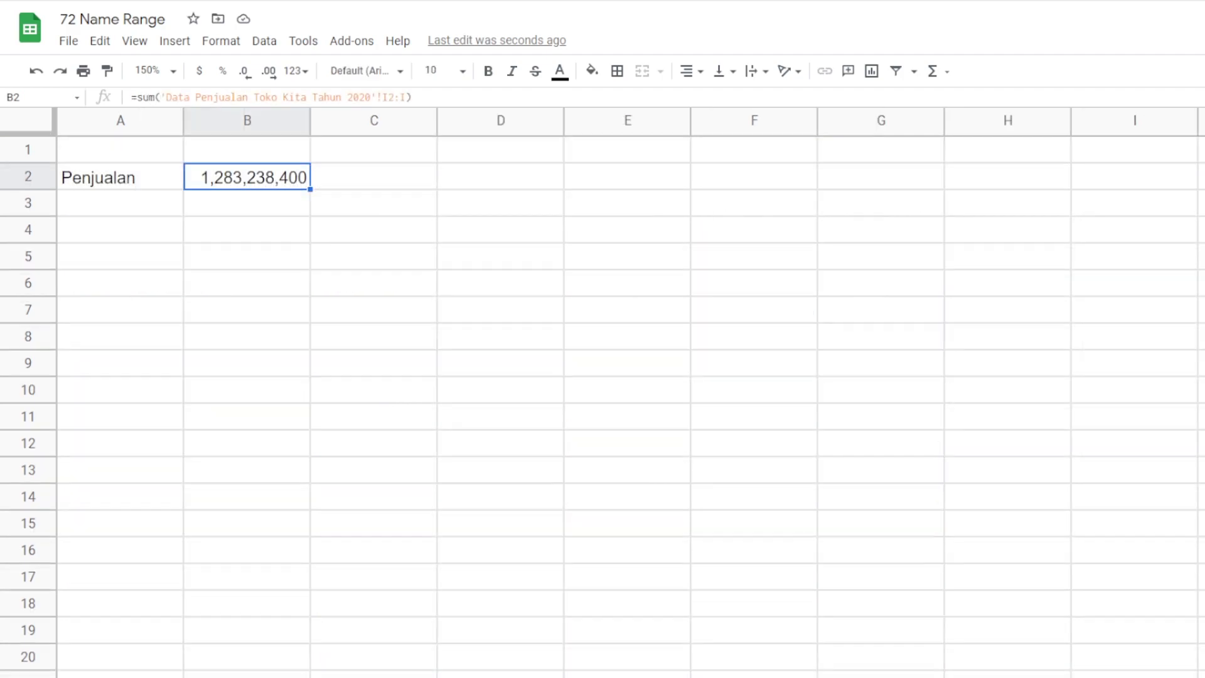
# - Add the column headers "Sheet" in B1 and "Name Range" in C1
pyautogui.click(130, 208)
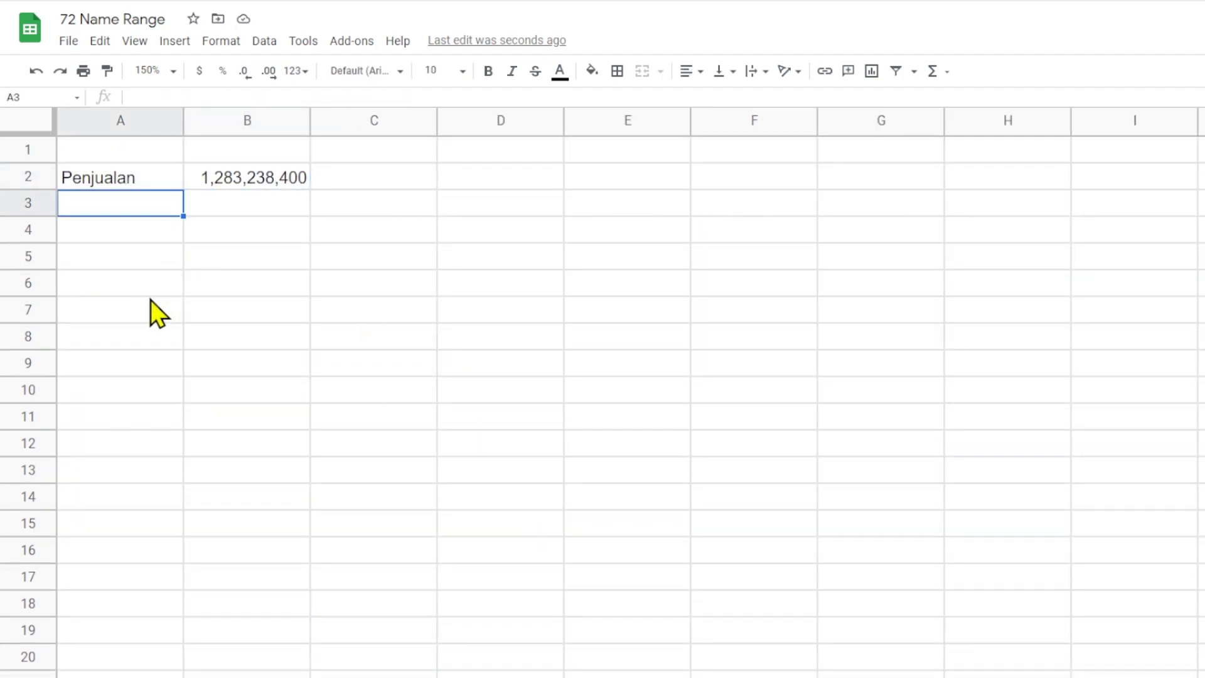
pyautogui.press('Right')
pyautogui.press('Up')
pyautogui.press('Right')
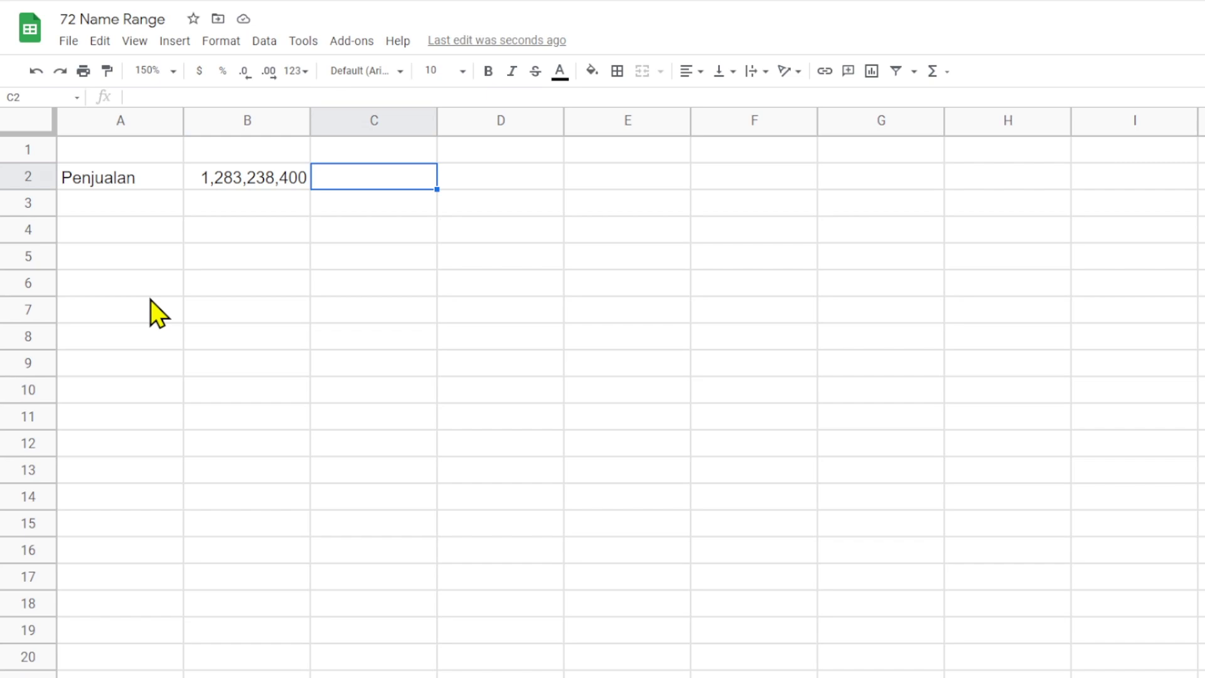
pyautogui.press('Up')
pyautogui.press('Left')
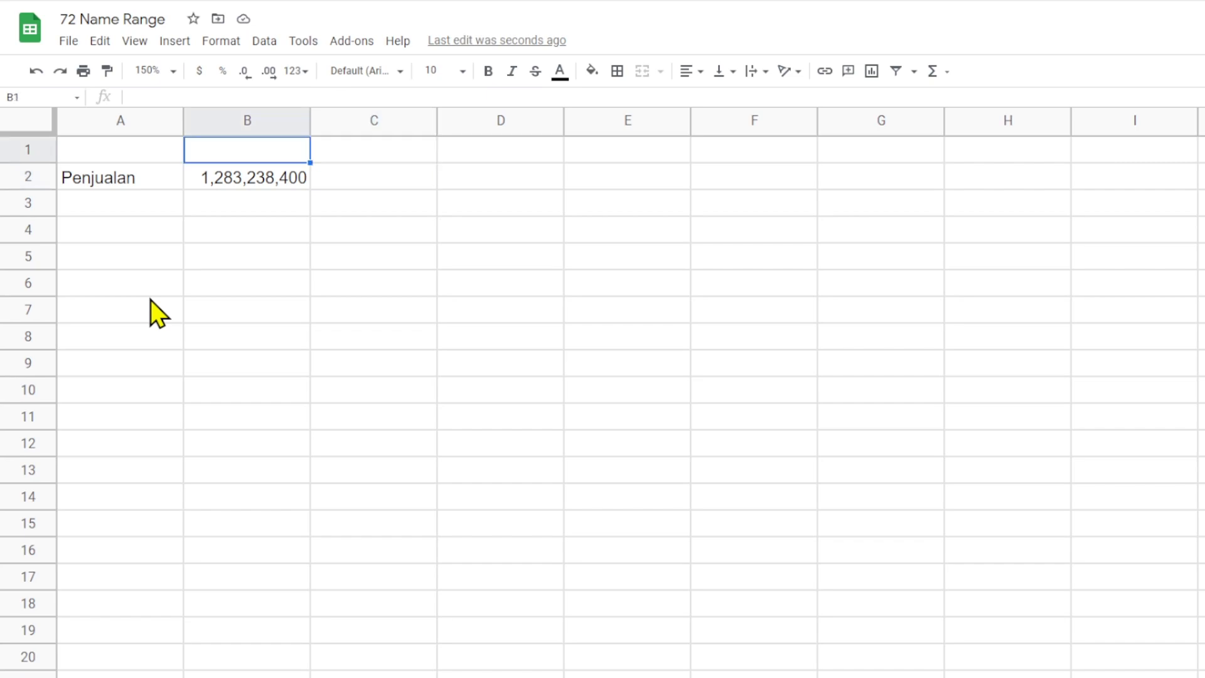
pyautogui.write('Sheet')
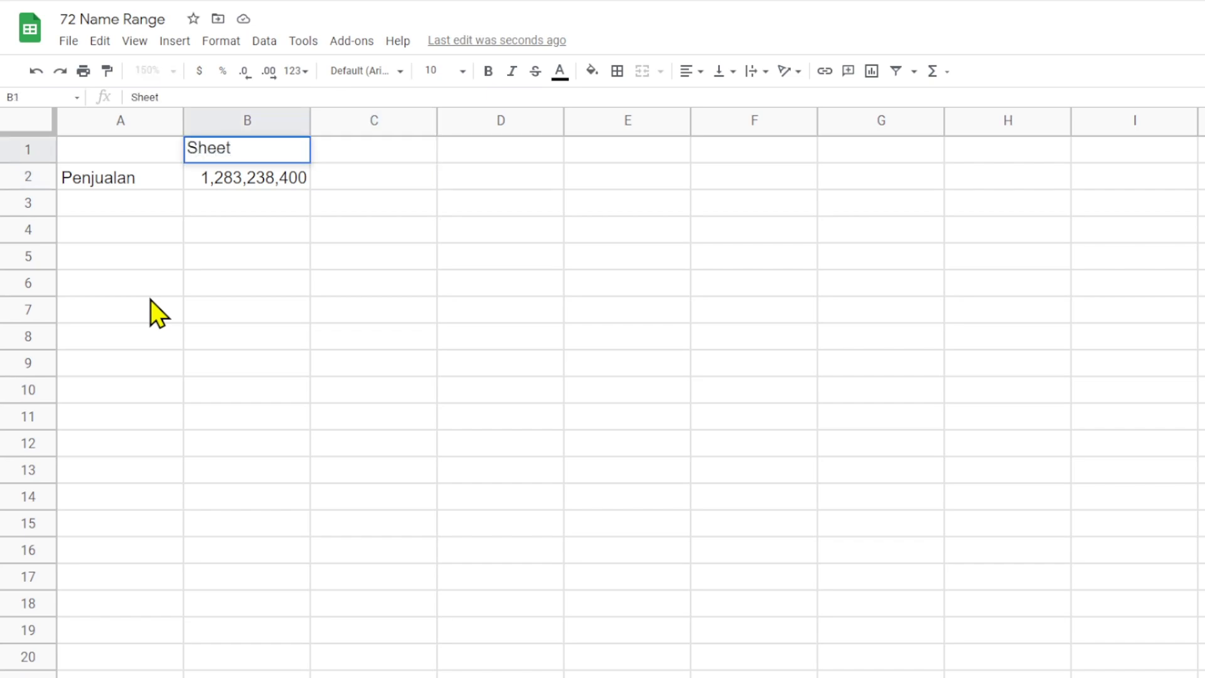
pyautogui.press('Tab')
pyautogui.write('Name Range')
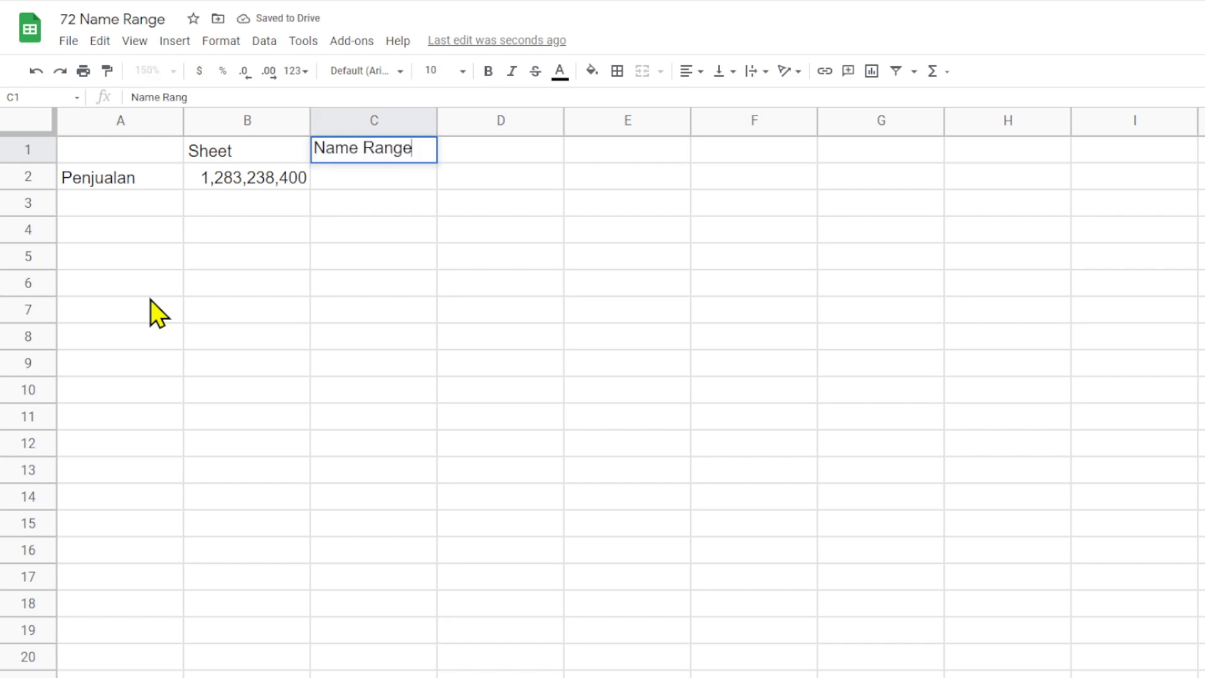
pyautogui.press('Return')
# - Enter =sum(Penjualan) in C2, using the suggested named range, and review the formula
pyautogui.write('=su')
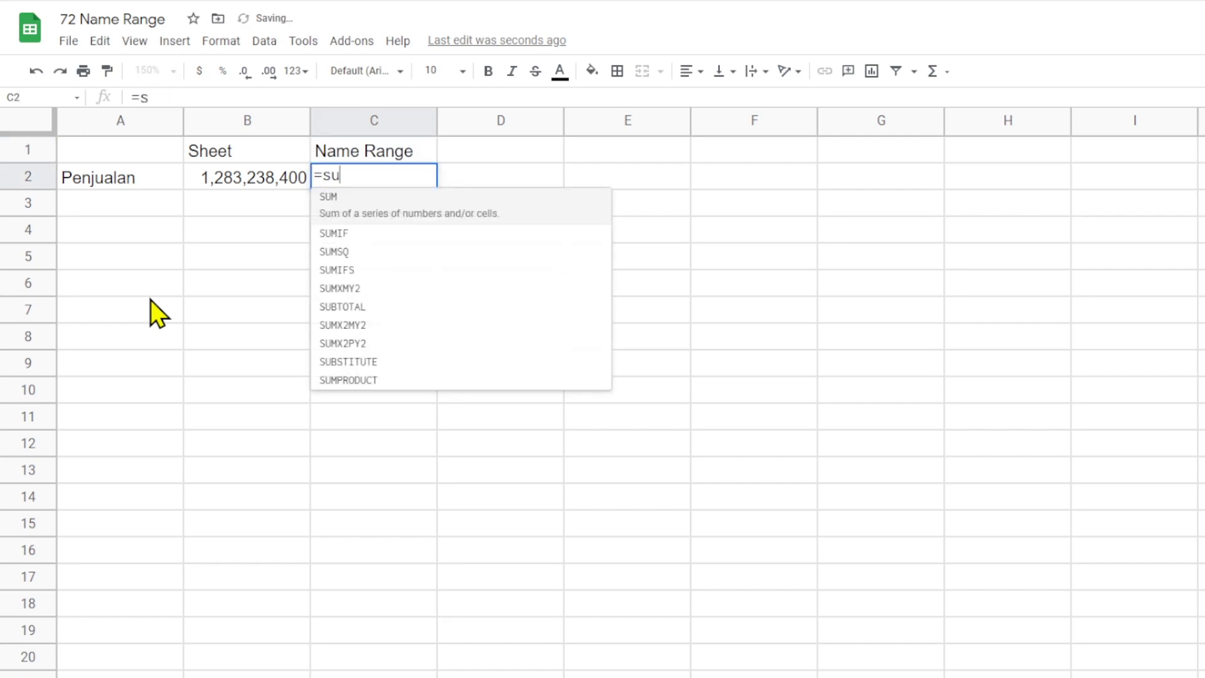
pyautogui.write('m(')
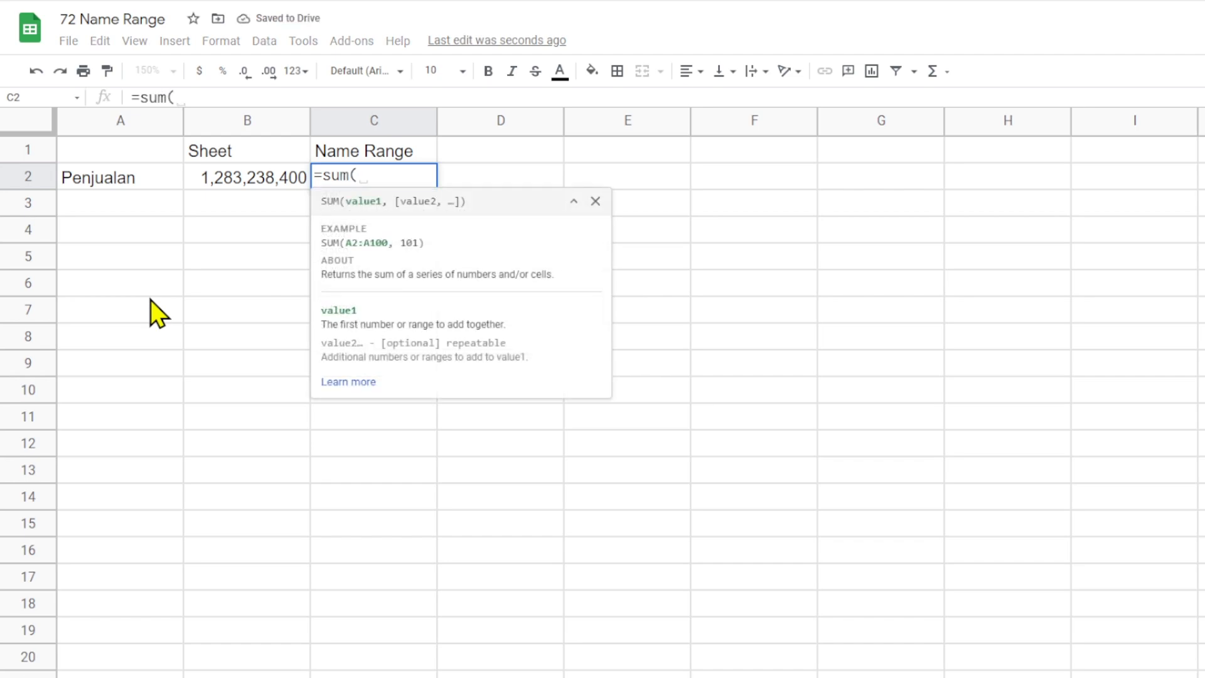
pyautogui.write('p')
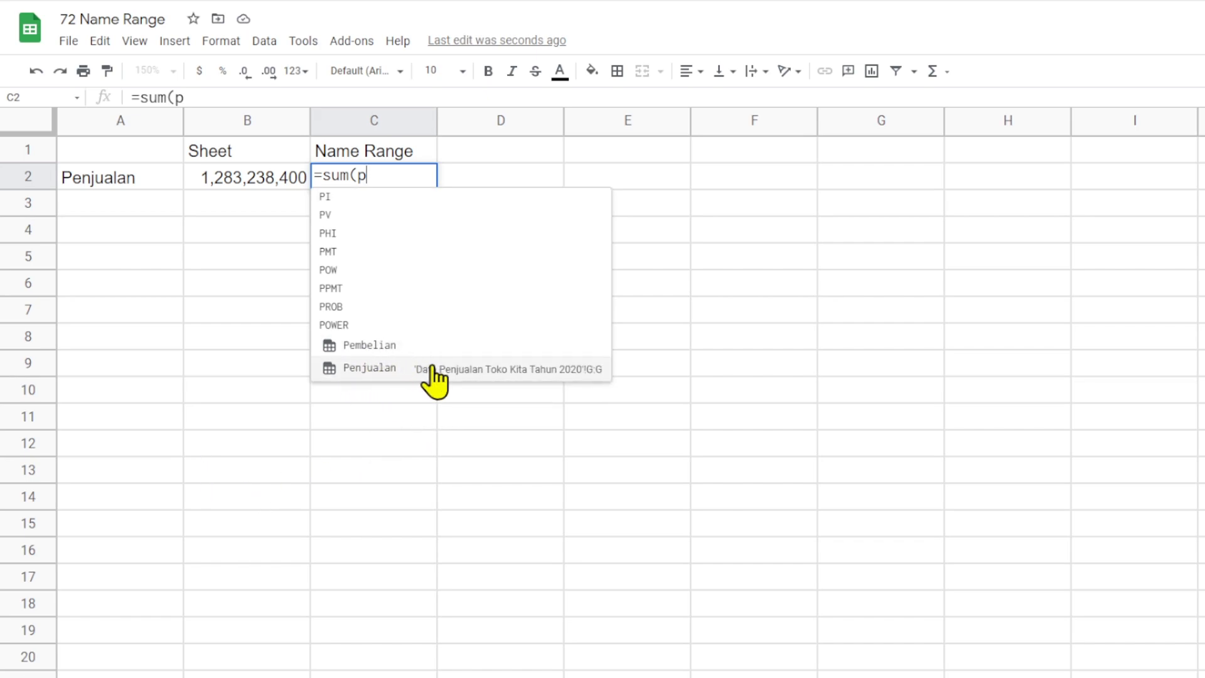
pyautogui.click(374, 372)
pyautogui.write(')')
pyautogui.press('Return')
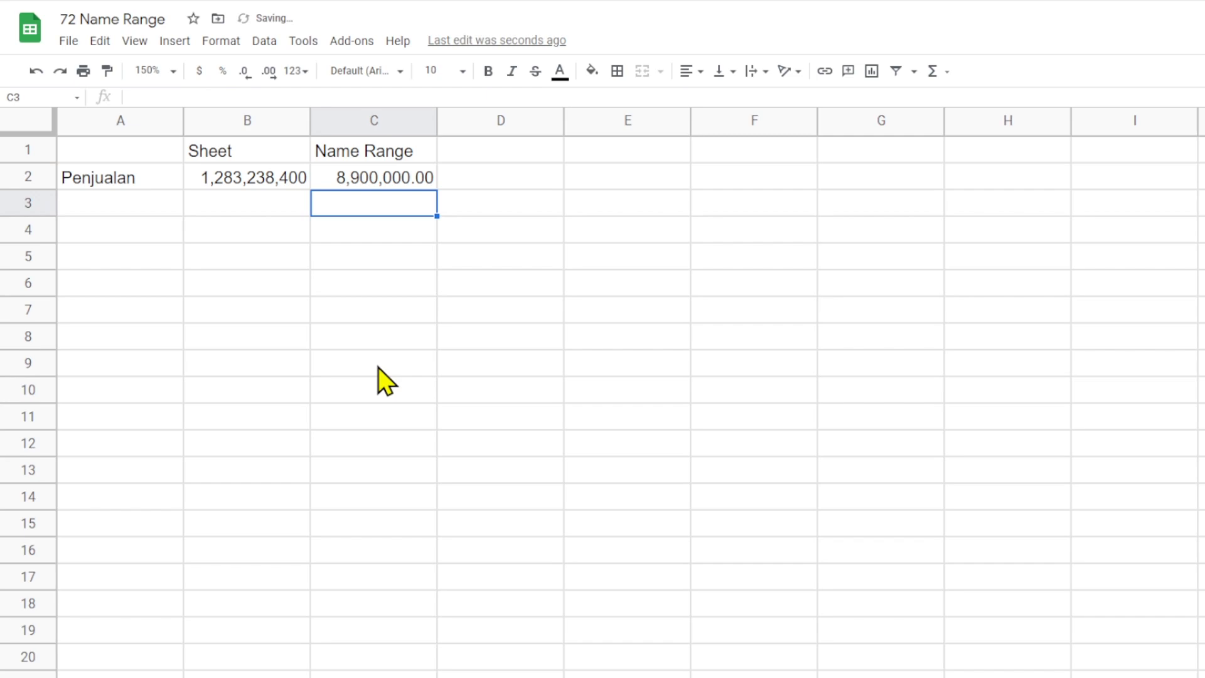
pyautogui.click(379, 186)
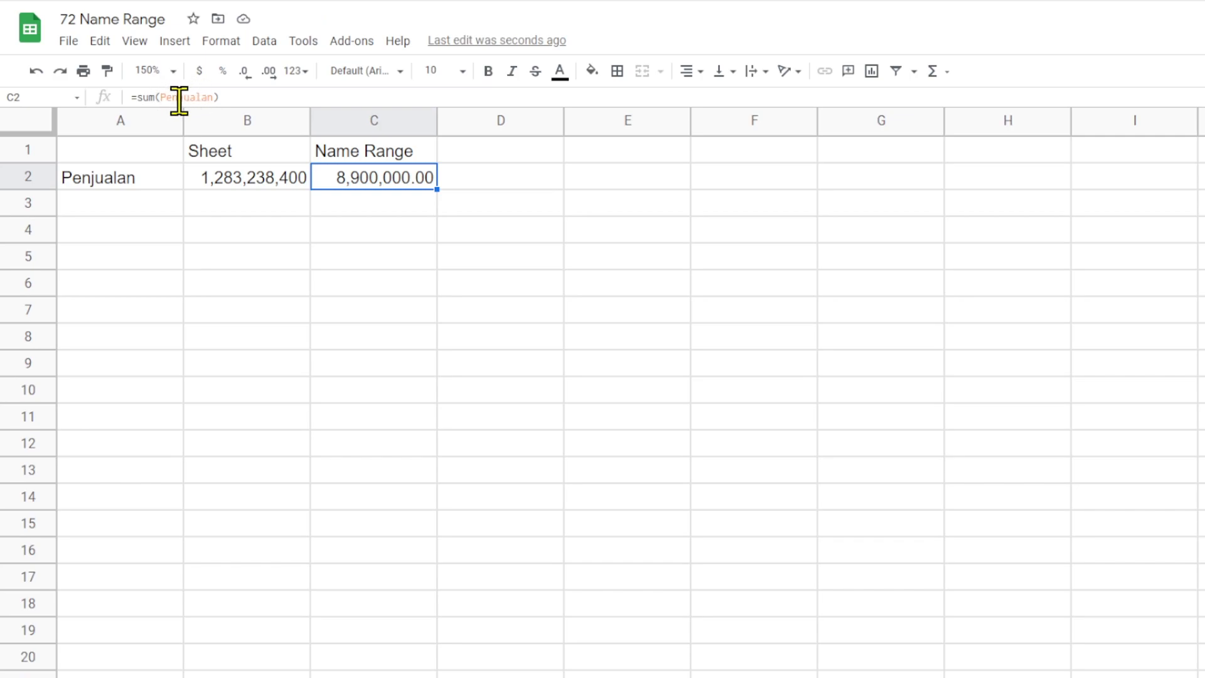
# - Go back to the sales data sheet and open its list of named ranges
pyautogui.click(414, 677)
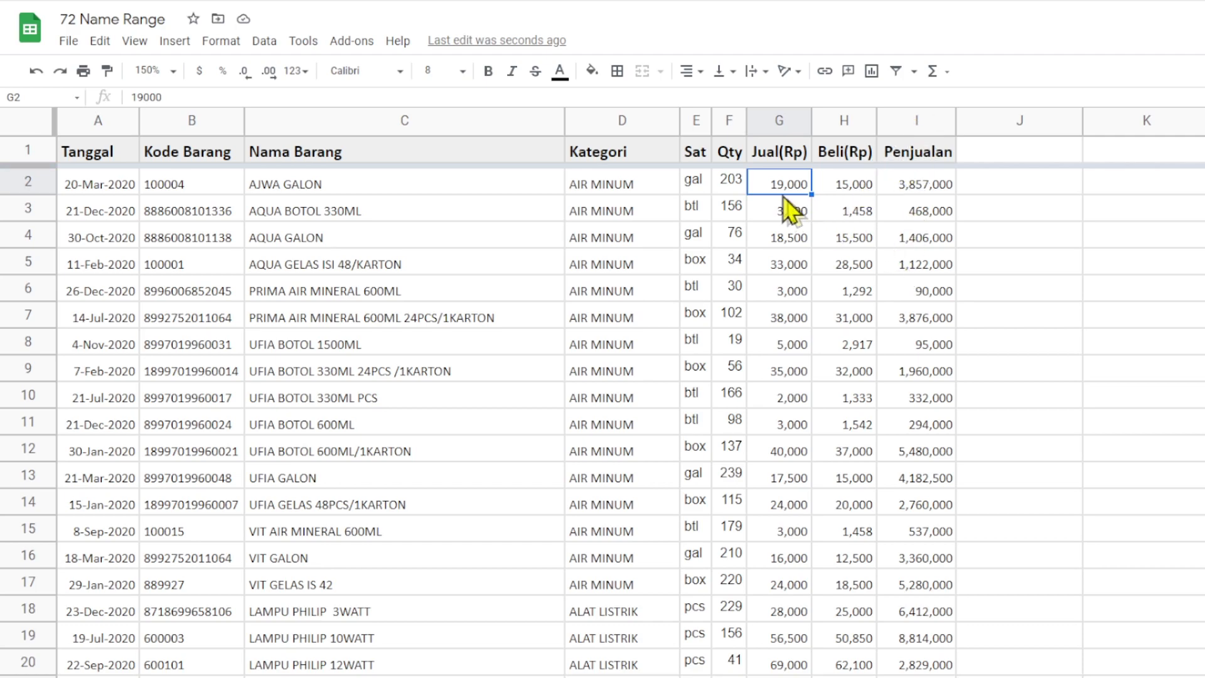
pyautogui.click(901, 182)
pyautogui.rightClick(901, 183)
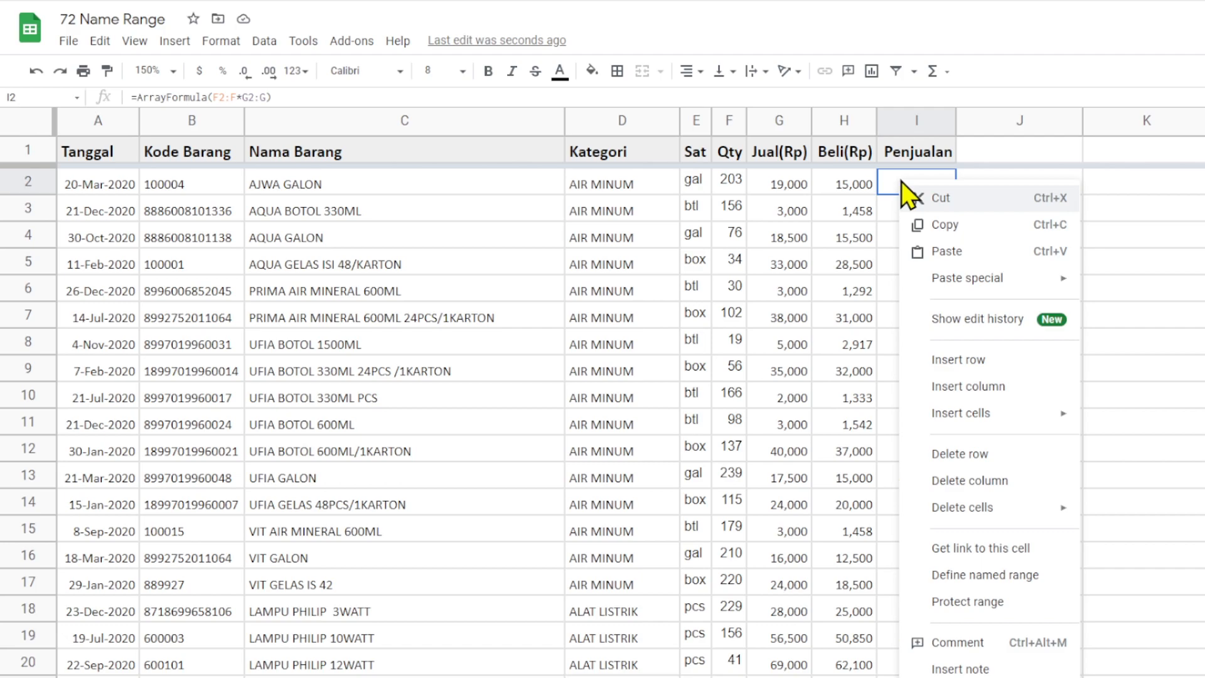
pyautogui.click(958, 574)
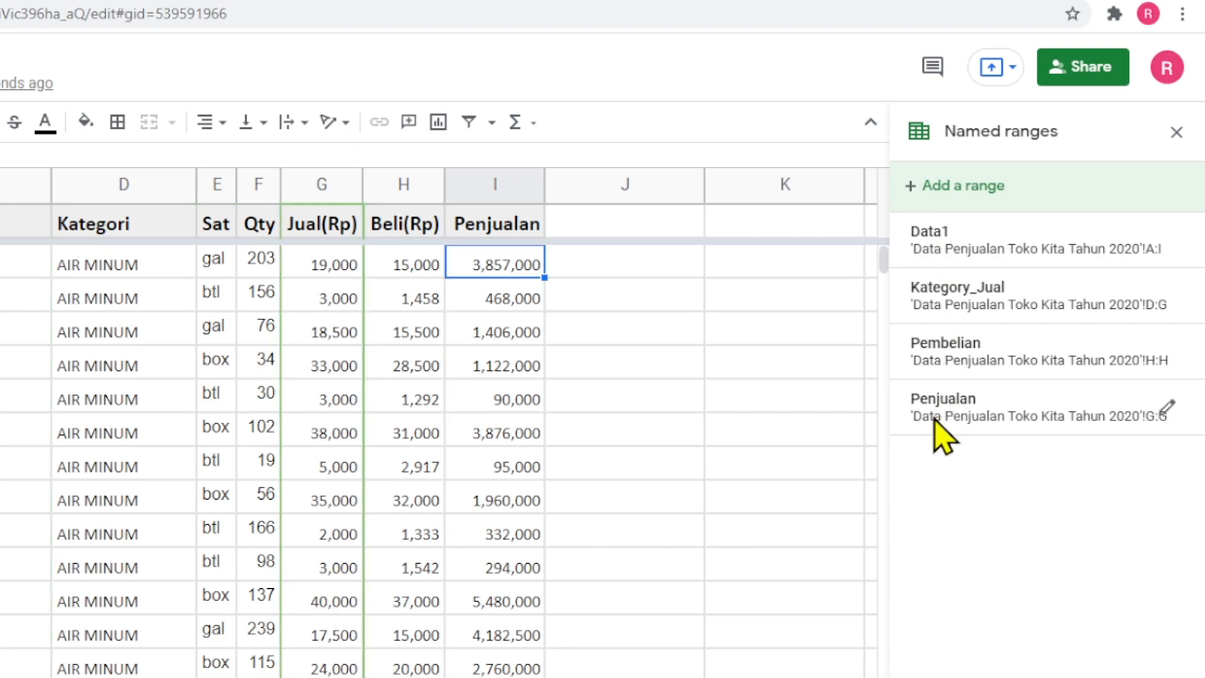
# - Change the reference of the named range Penjualan to column I:I of the sales data sheet and save it
pyautogui.click(1166, 409)
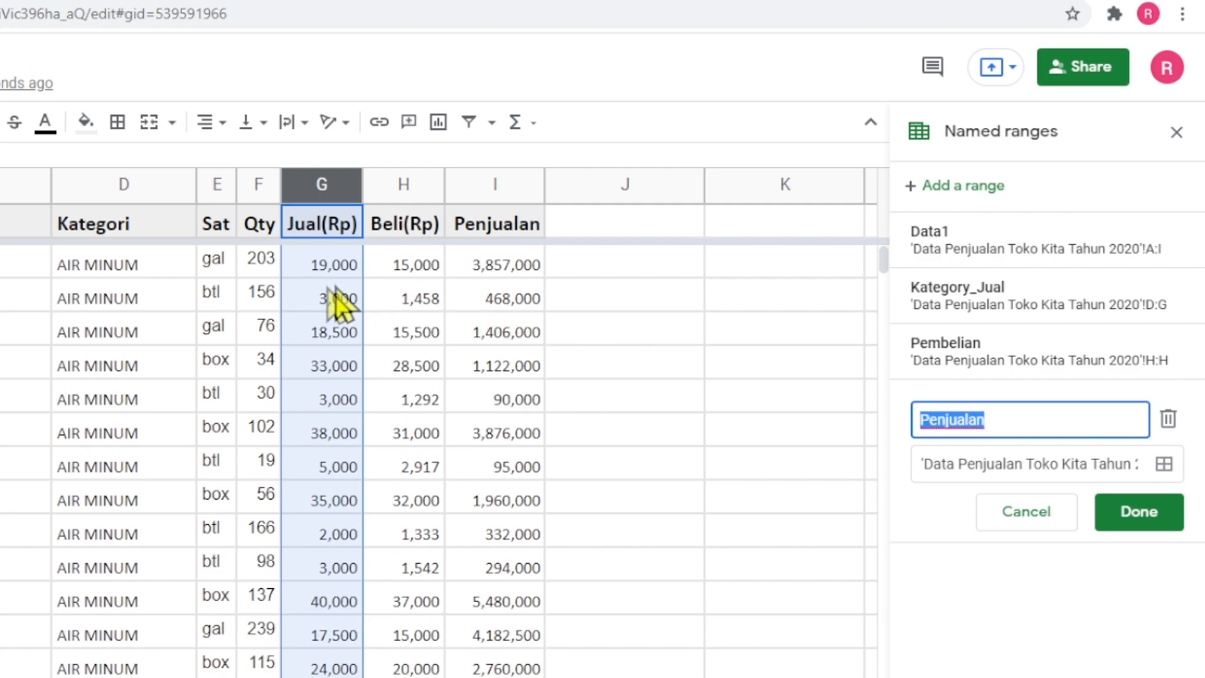
pyautogui.click(1163, 465)
pyautogui.click(1097, 463)
pyautogui.press('Right')
pyautogui.press('Right')
pyautogui.press('Right')
pyautogui.press('Right')
pyautogui.press('Right')
pyautogui.press('Right')
pyautogui.press('Right')
pyautogui.press('Right')
pyautogui.press('Right')
pyautogui.press('Right')
pyautogui.press('Right')
pyautogui.write('G:G')
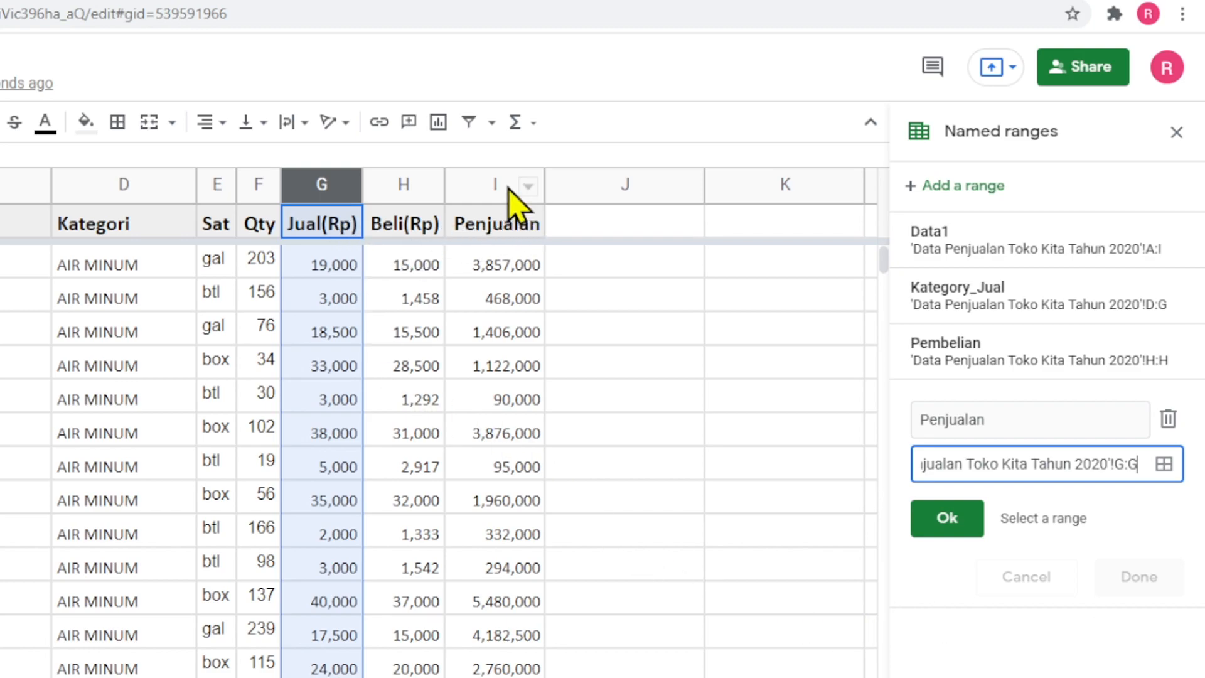
pyautogui.click(1114, 464)
pyautogui.press('Delete')
pyautogui.press('Delete')
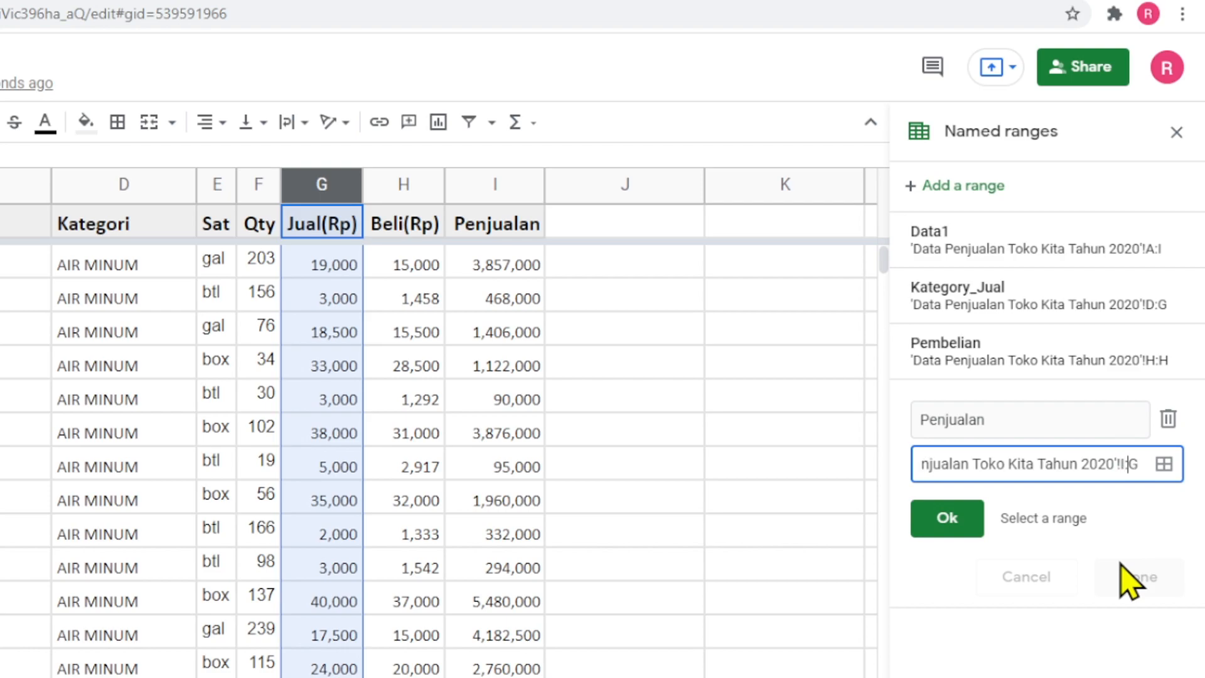
pyautogui.write('I:I')
pyautogui.press('Delete')
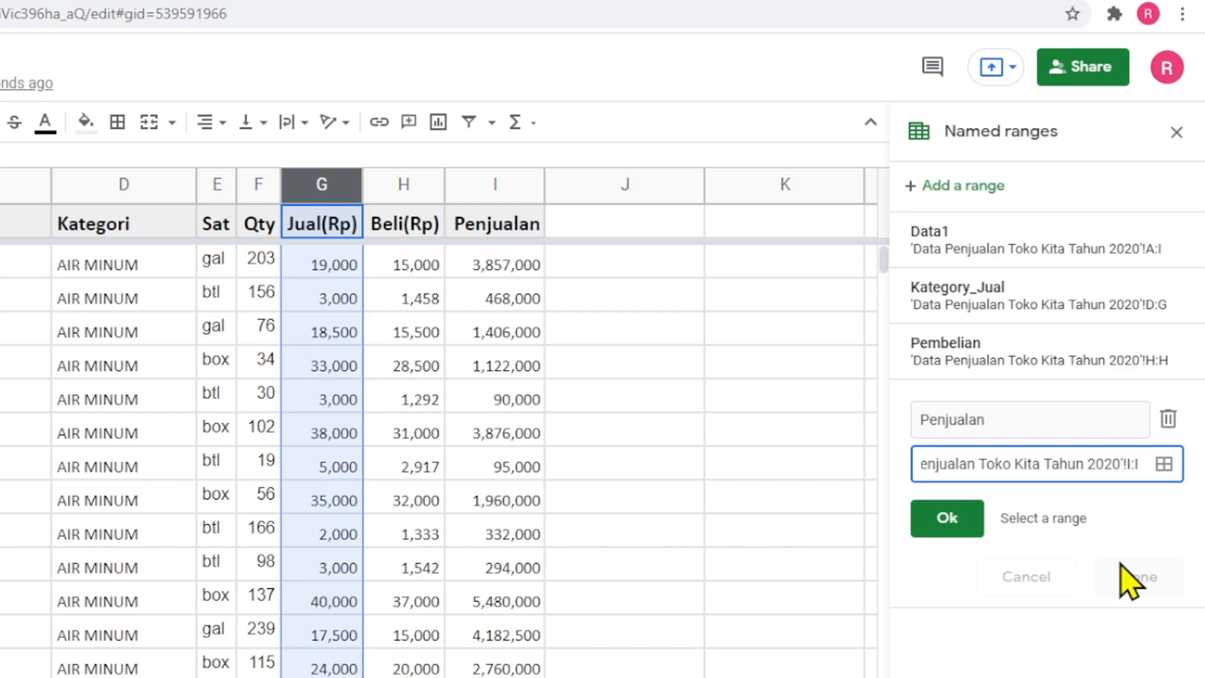
pyautogui.click(947, 519)
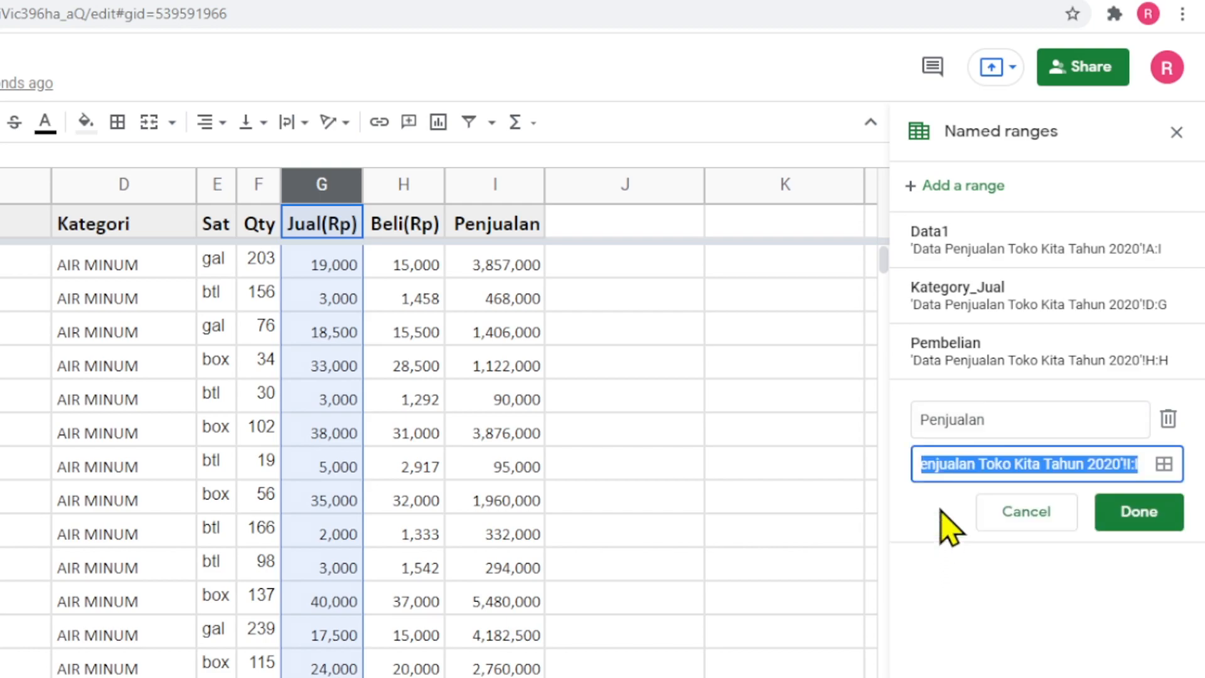
pyautogui.click(1139, 526)
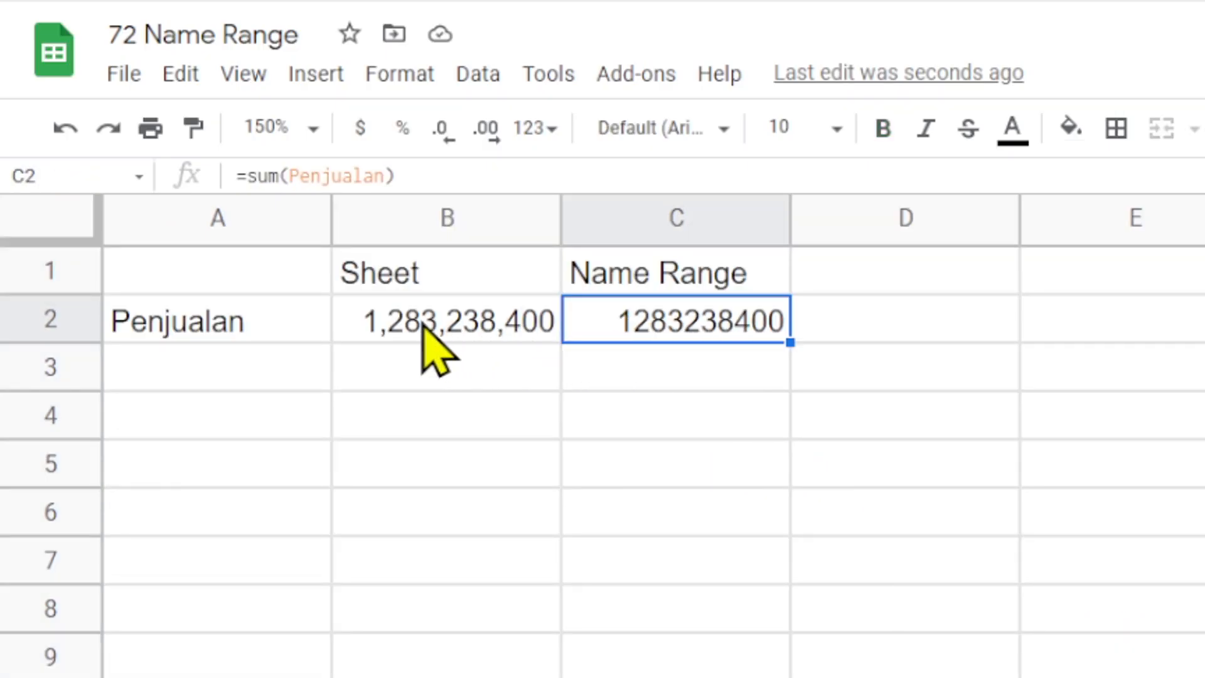
# - Format C2 as a number with thousands separators and no decimals, and compare its formula with the one in B2
pyautogui.click(537, 128)
pyautogui.click(670, 296)
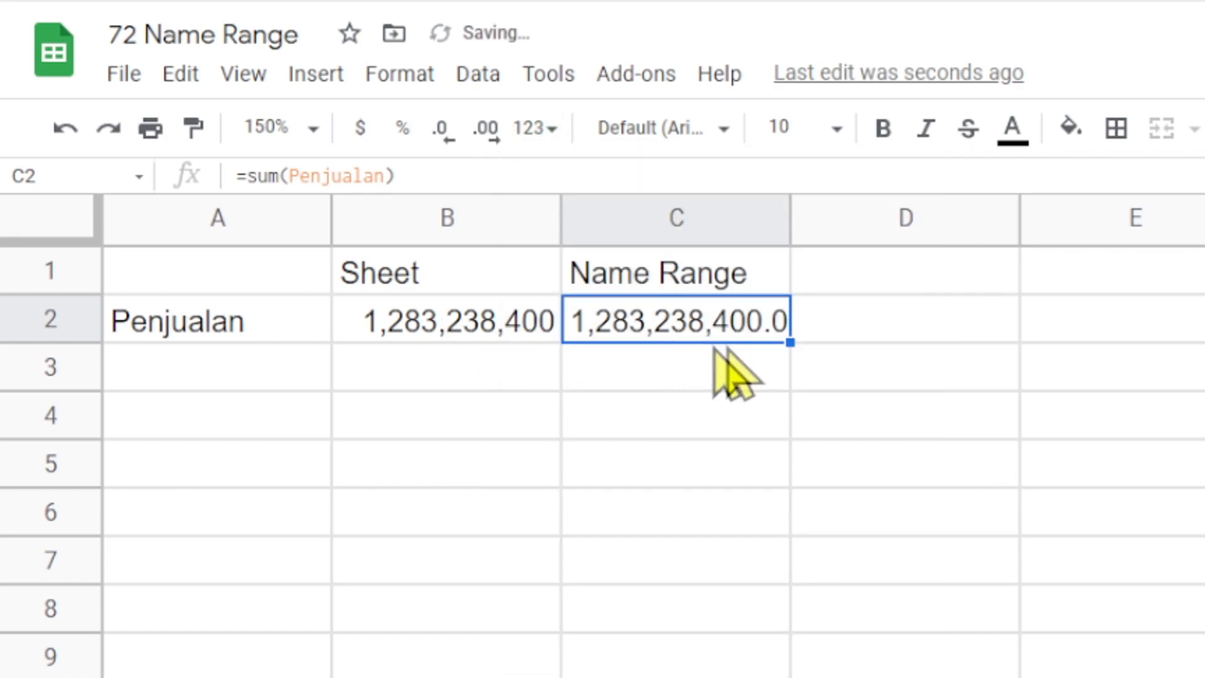
pyautogui.click(446, 146)
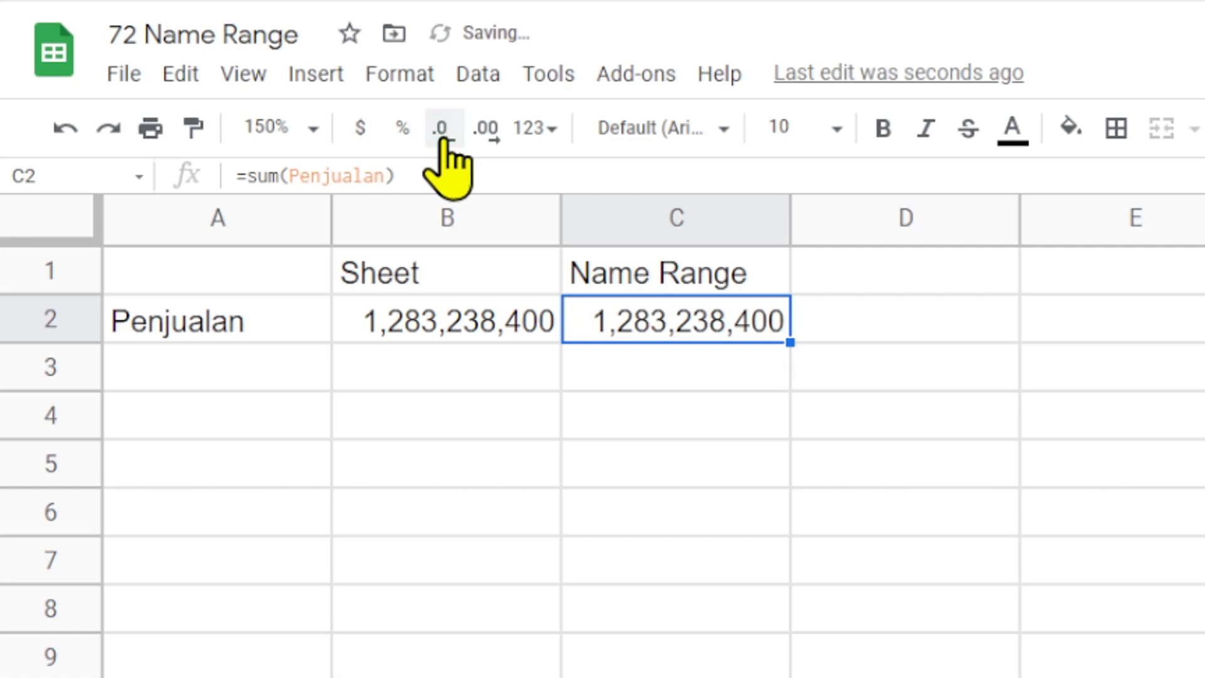
pyautogui.click(753, 433)
pyautogui.click(424, 334)
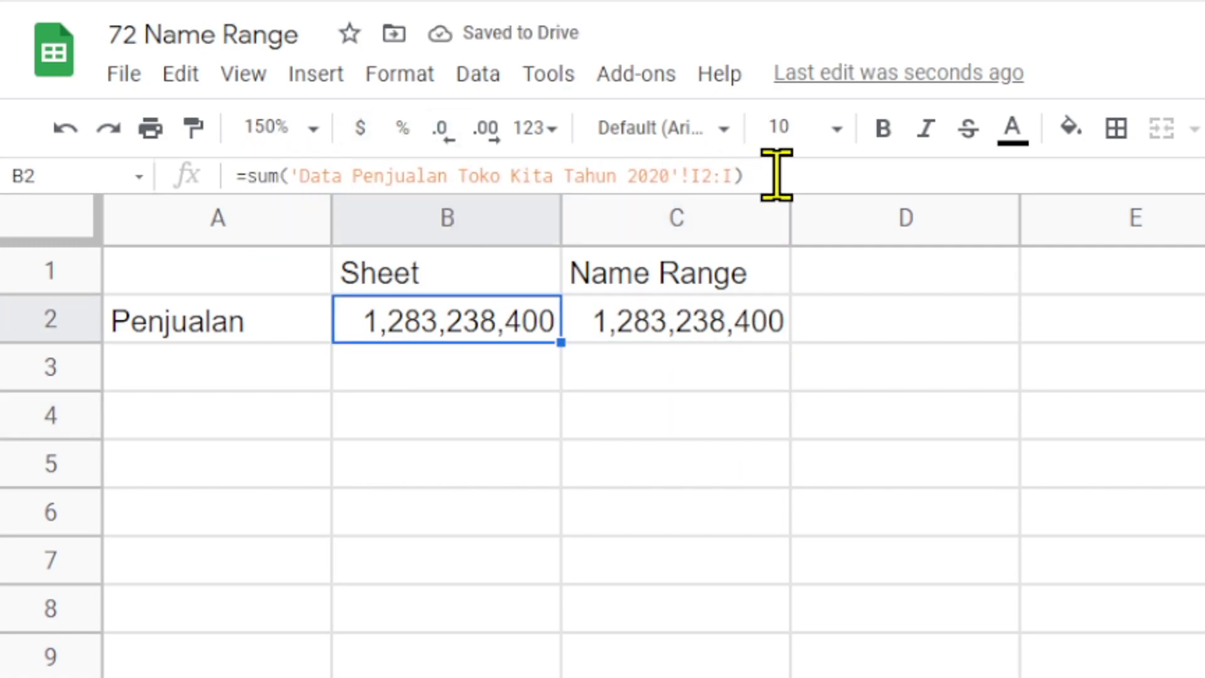
pyautogui.click(621, 326)
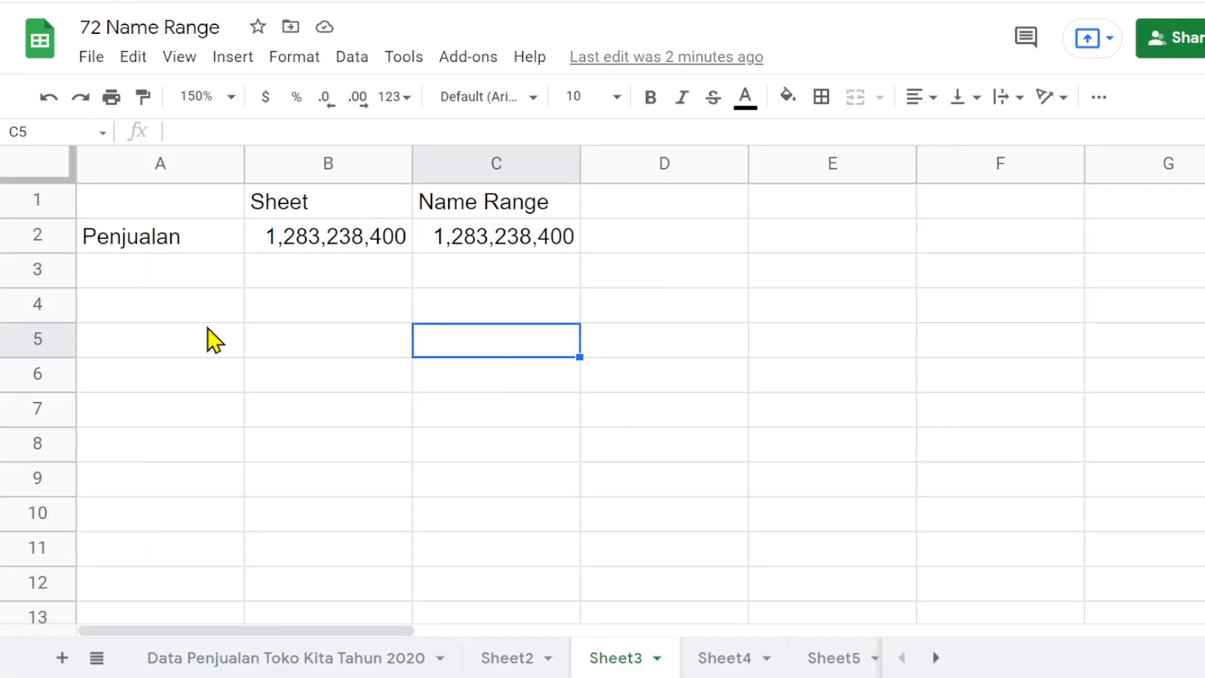
# - Enter the row labels "Total" in A4 and "Rata-rata" in A5
pyautogui.click(208, 314)
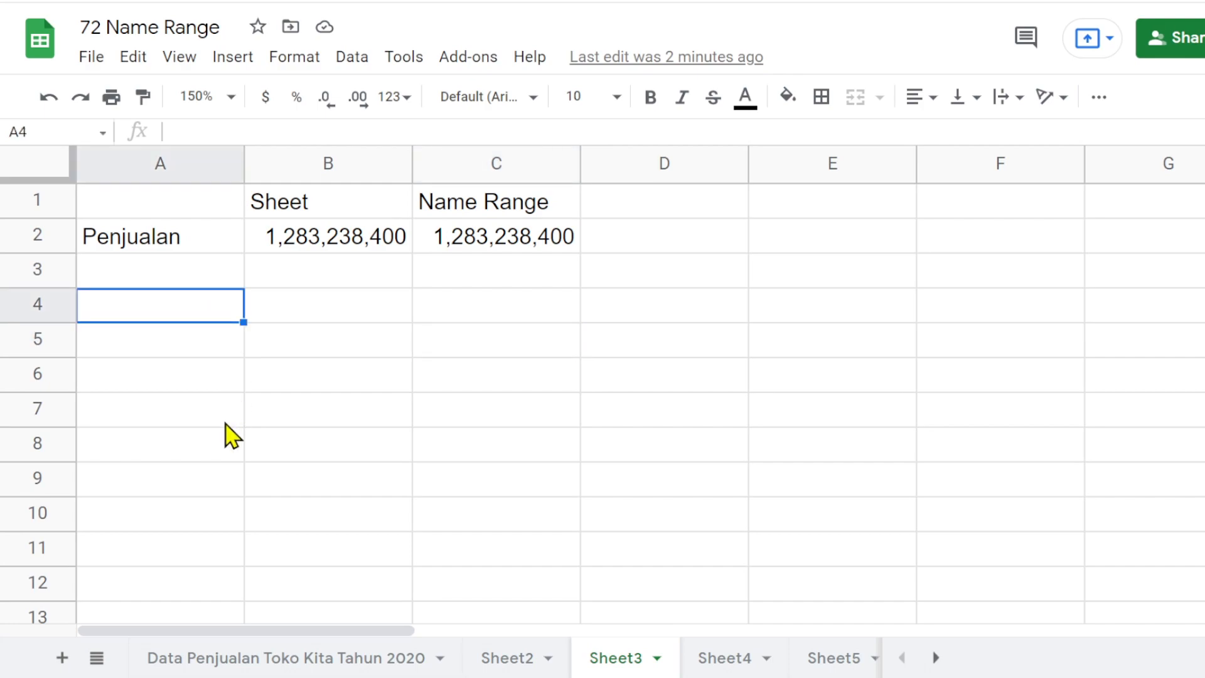
pyautogui.write('T')
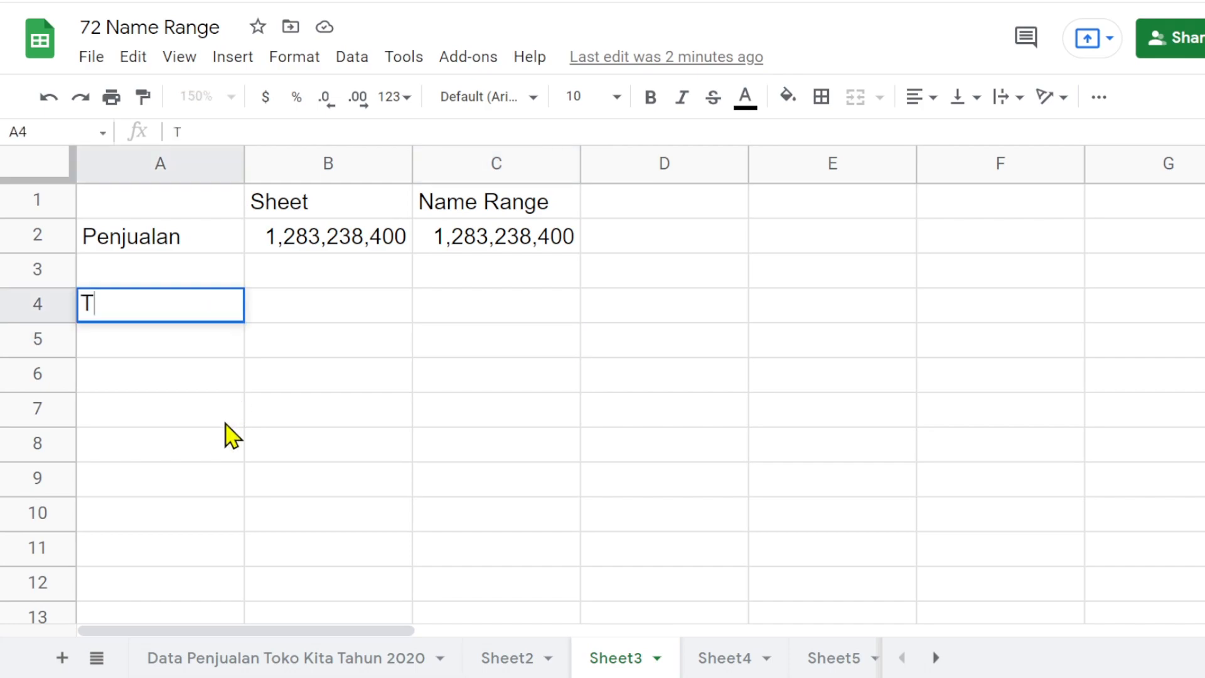
pyautogui.write('otal')
pyautogui.press('Return')
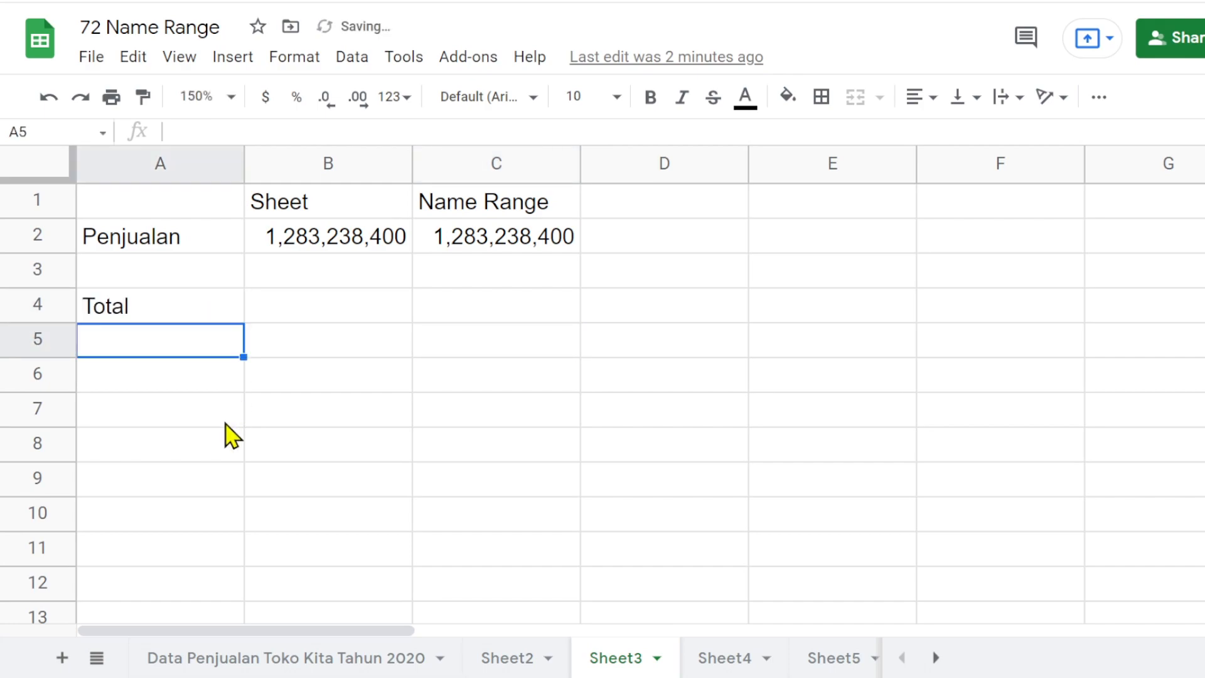
pyautogui.write('Rata-rata')
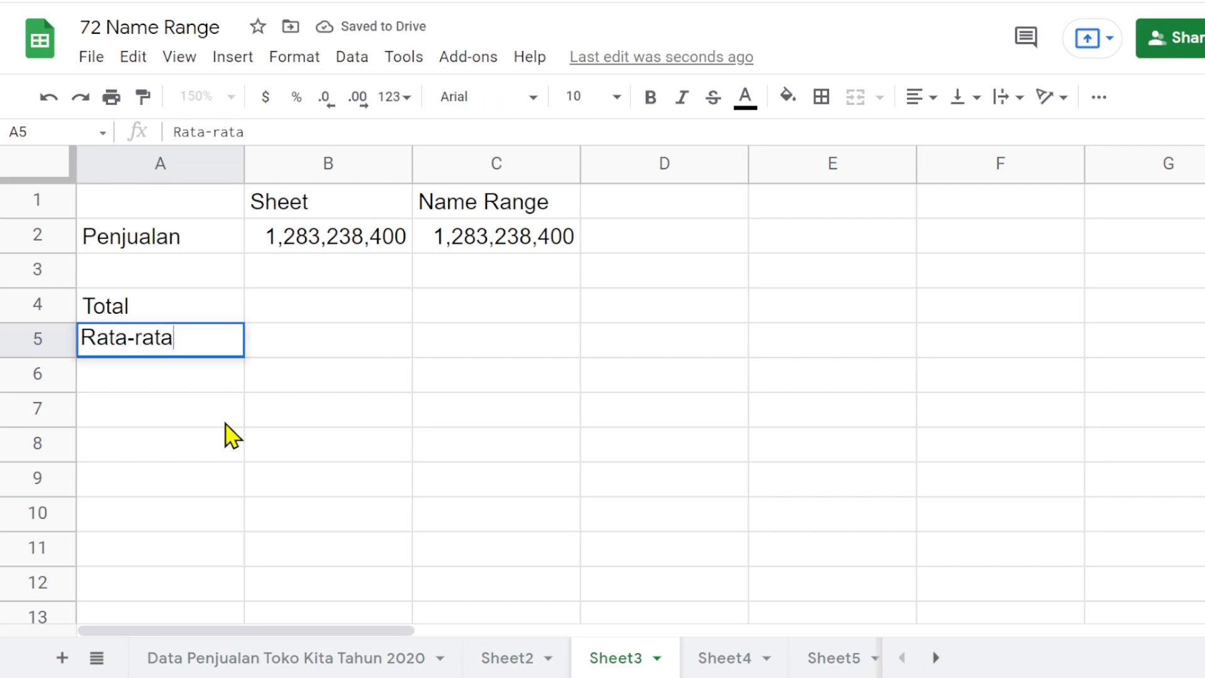
pyautogui.press('Return')
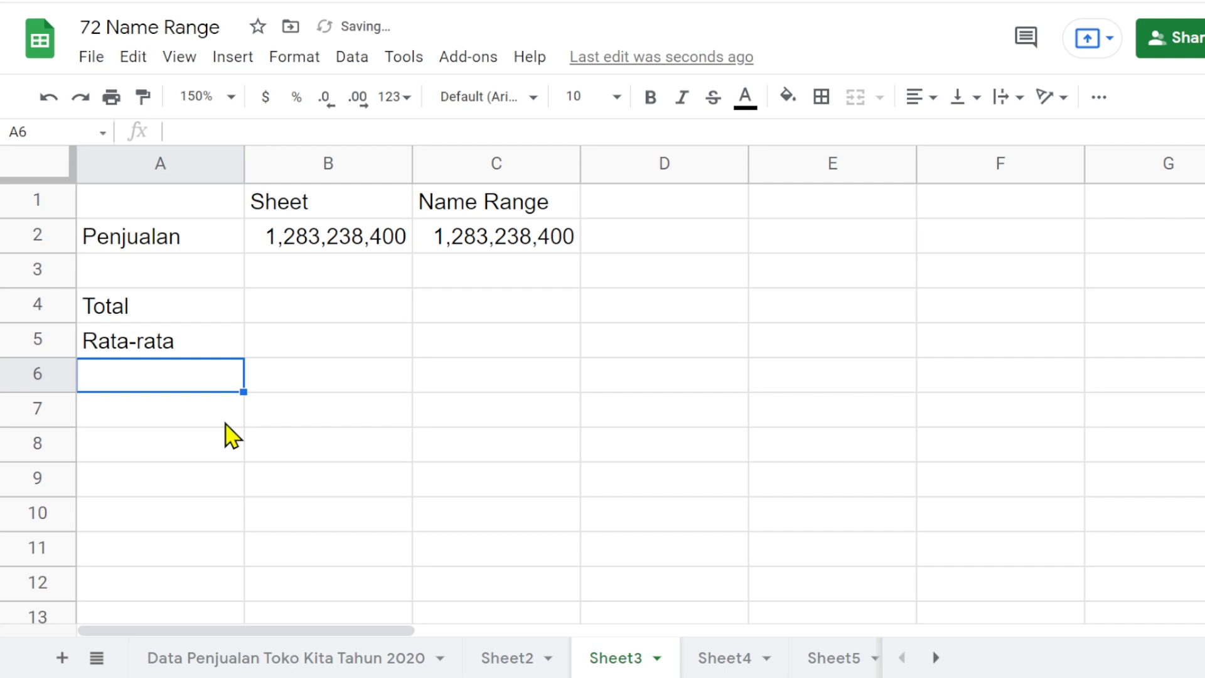
# - Add the row labels "Jumlah item", "Termahal" and "Termurah" in A6 to A8
pyautogui.write('Jumlah item')
pyautogui.press('Return')
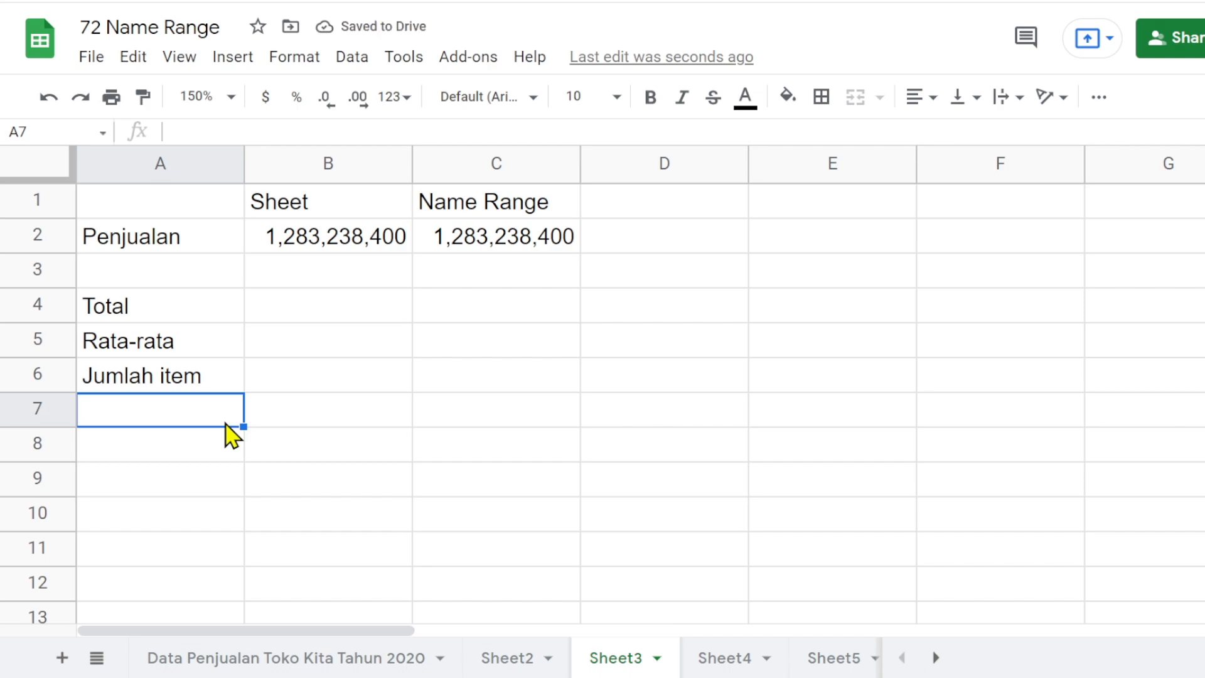
pyautogui.write('Termahal')
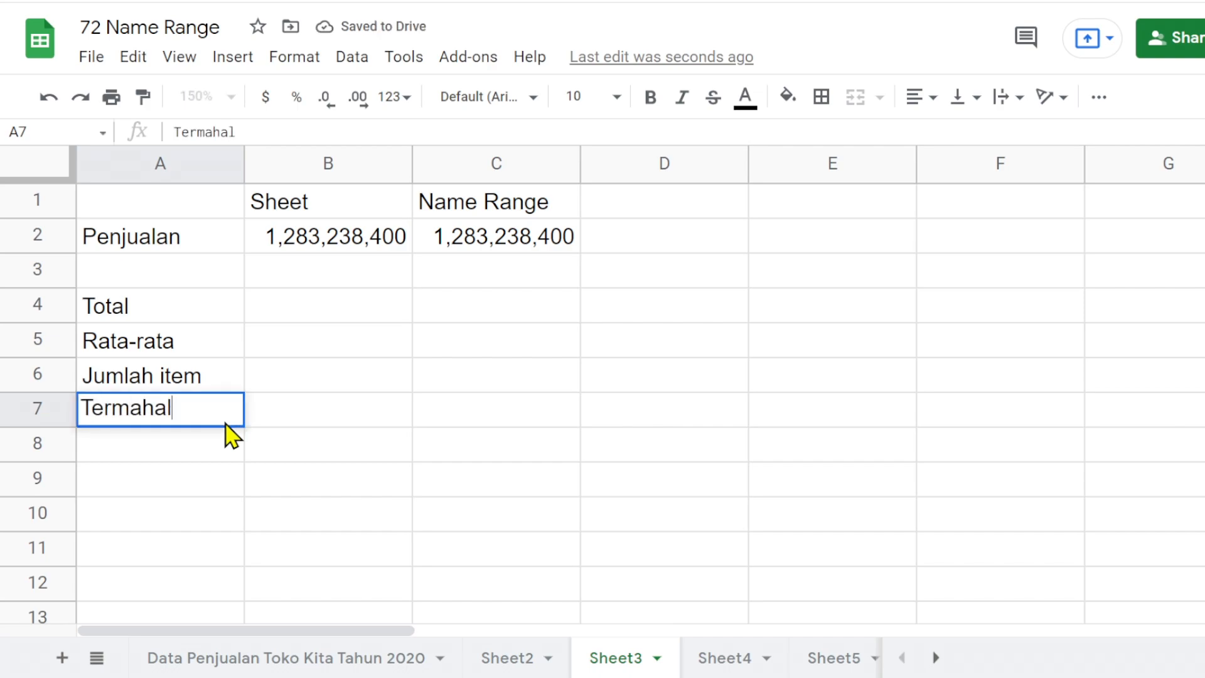
pyautogui.press('Return')
pyautogui.write('Term')
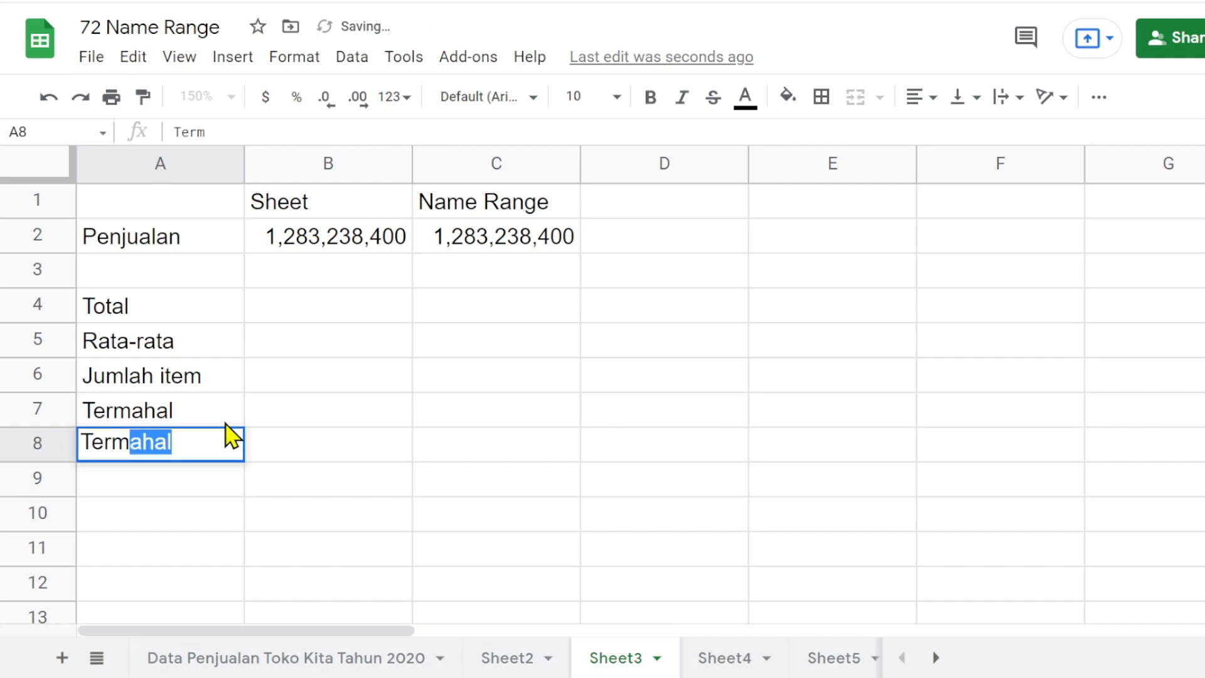
pyautogui.write('urah')
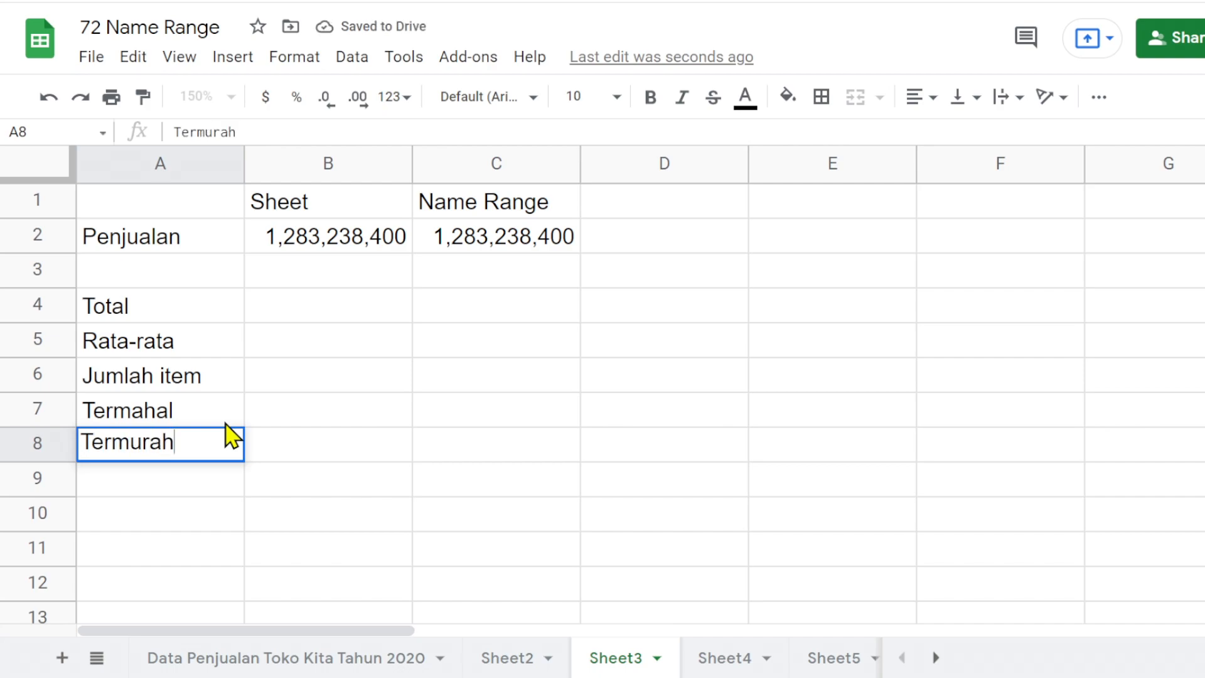
pyautogui.press('Return')
# - Enter =sum(Penjualan) in B4 for the Total row, using the suggested named range
pyautogui.press('Up')
pyautogui.press('Up')
pyautogui.press('Up')
pyautogui.press('Up')
pyautogui.press('Up')
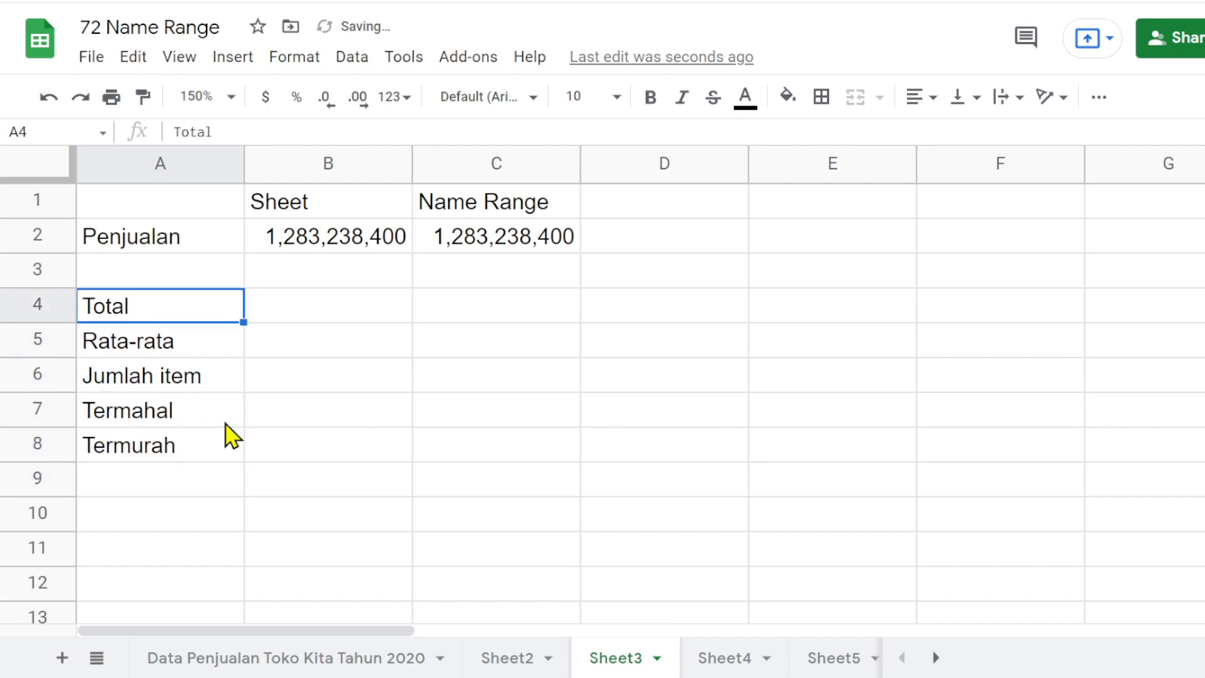
pyautogui.press('Right')
pyautogui.write('=')
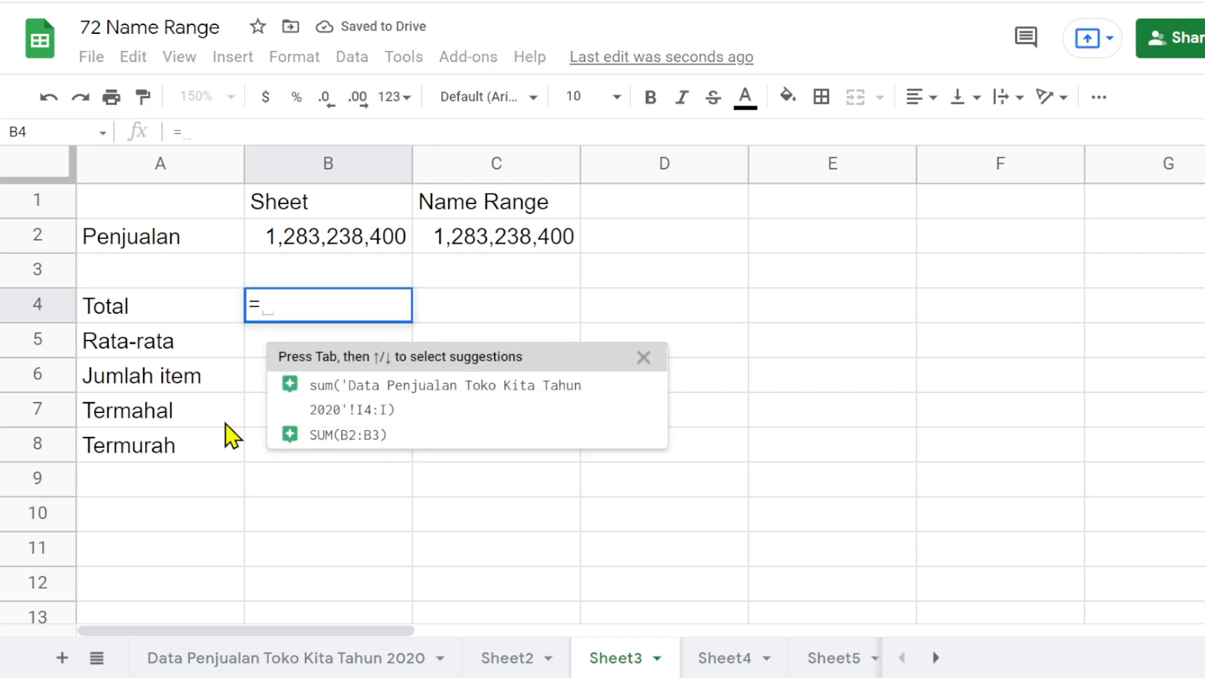
pyautogui.write('sum(')
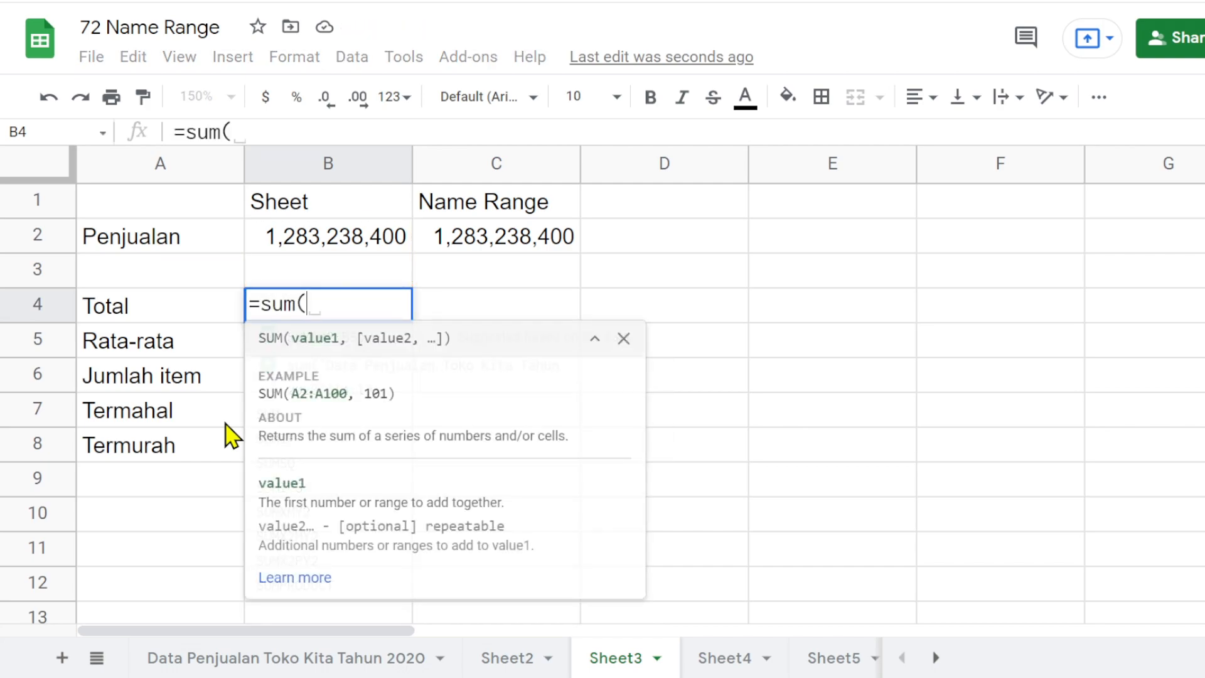
pyautogui.write('pen')
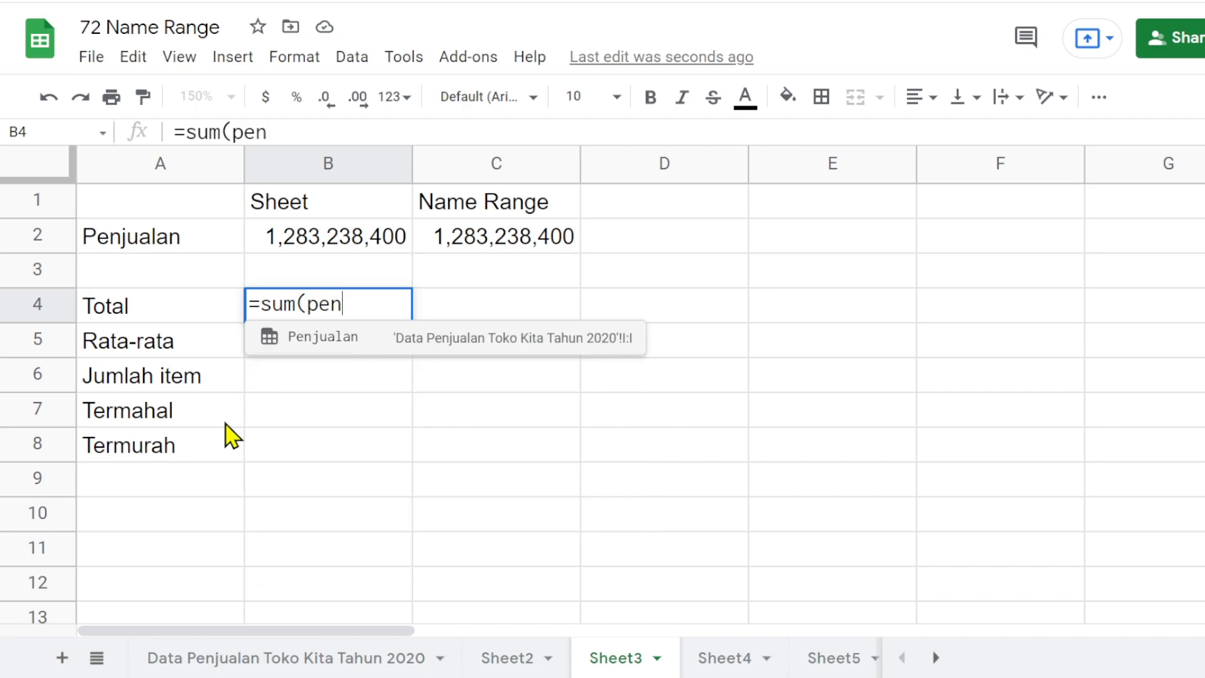
pyautogui.click(326, 342)
pyautogui.write(')')
pyautogui.press('Return')
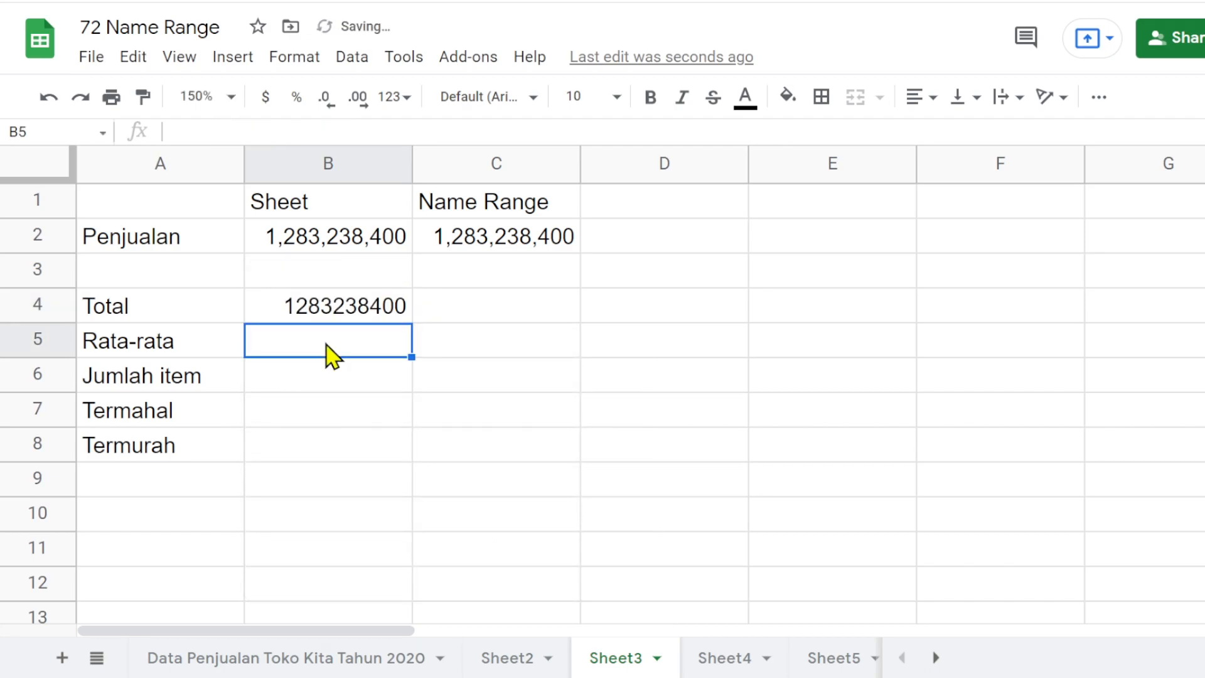
# - Enter =AVERAGE(Penjualan) in B5 for the Rata-rata row, using the suggested named range
pyautogui.write('=aver')
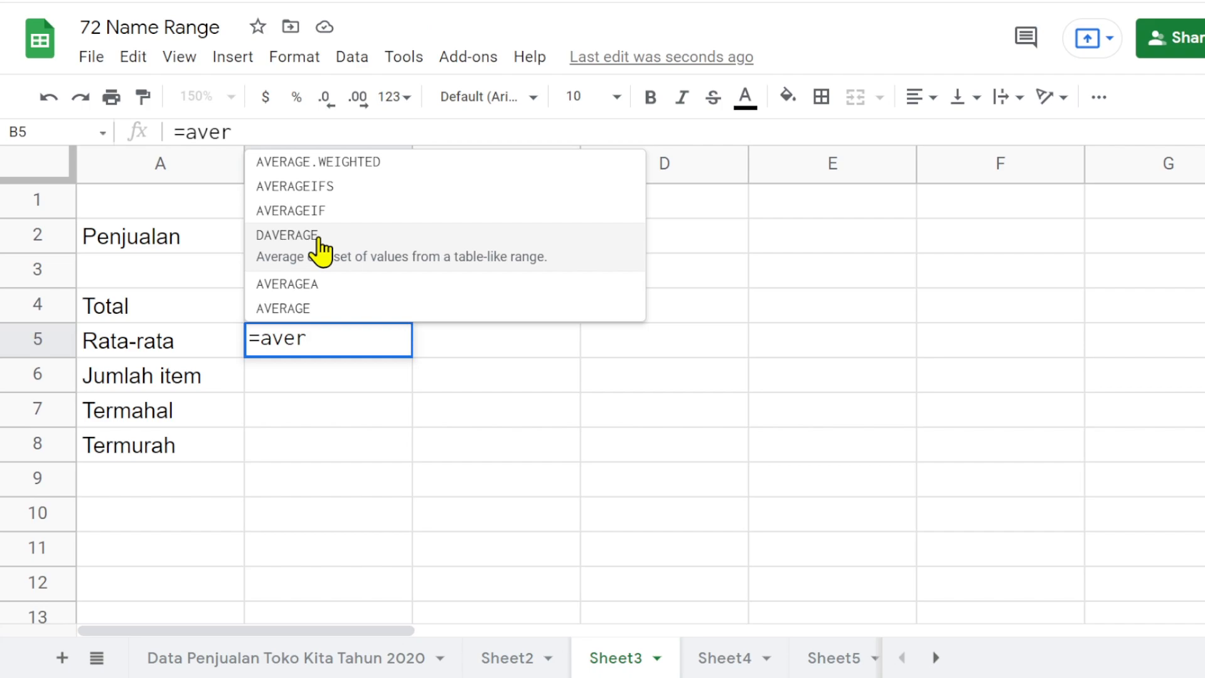
pyautogui.click(297, 304)
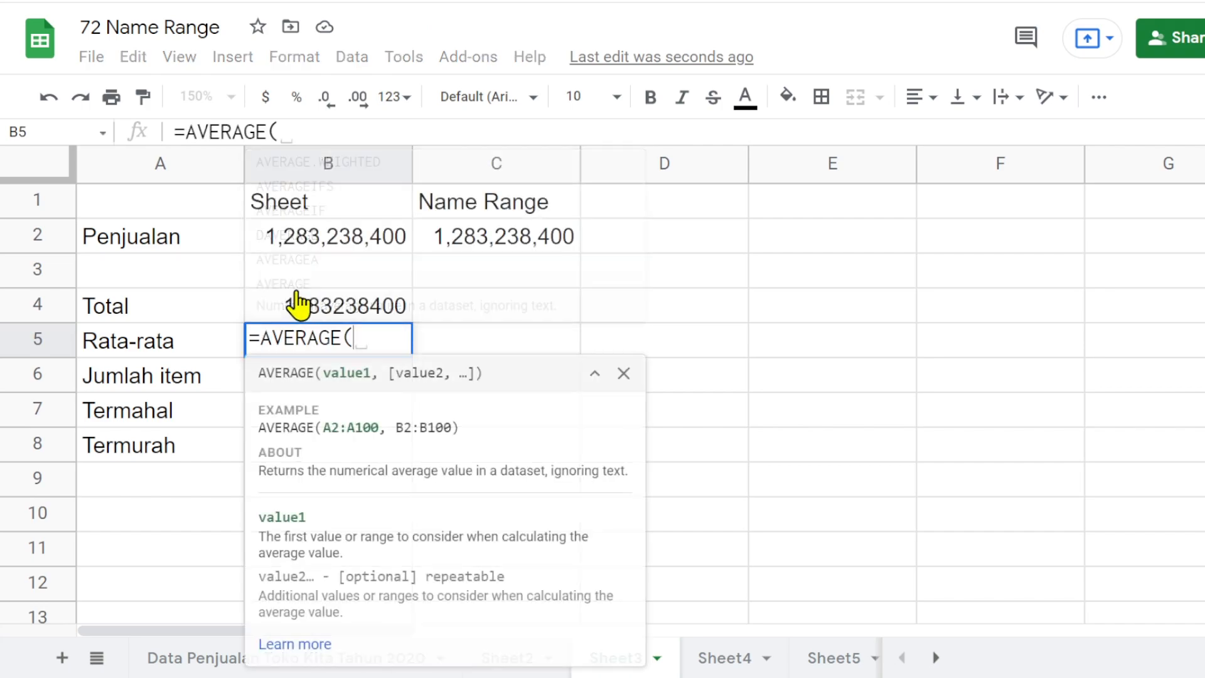
pyautogui.write('penj')
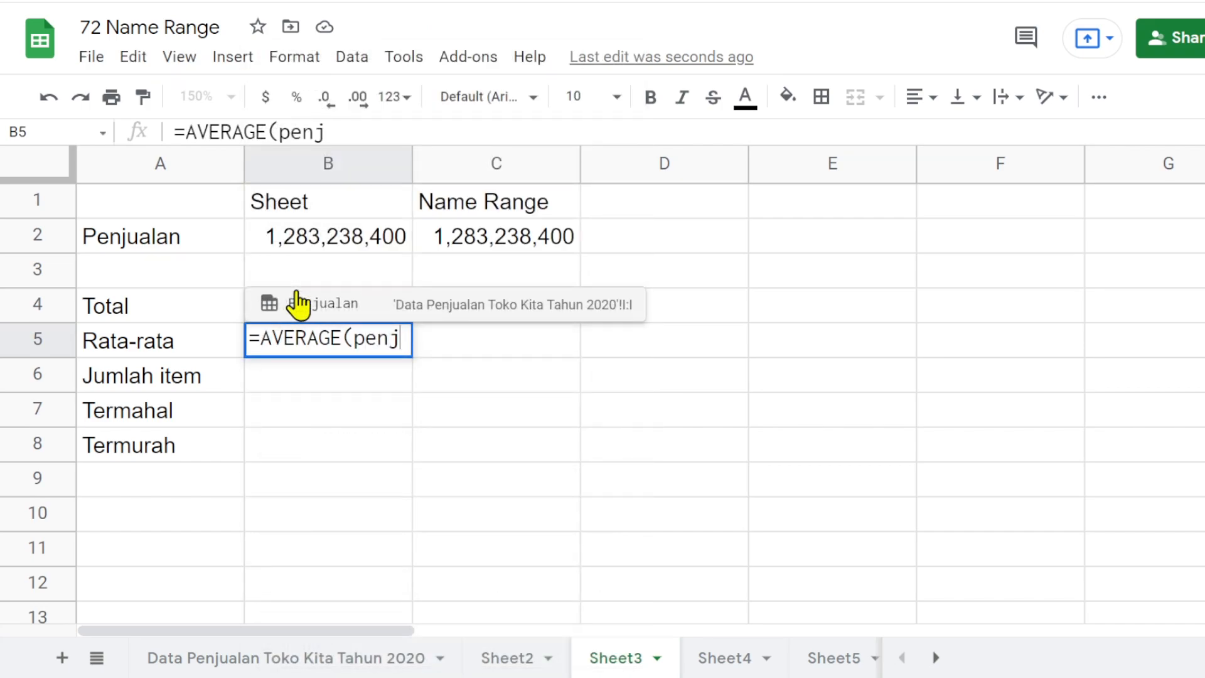
pyautogui.click(359, 310)
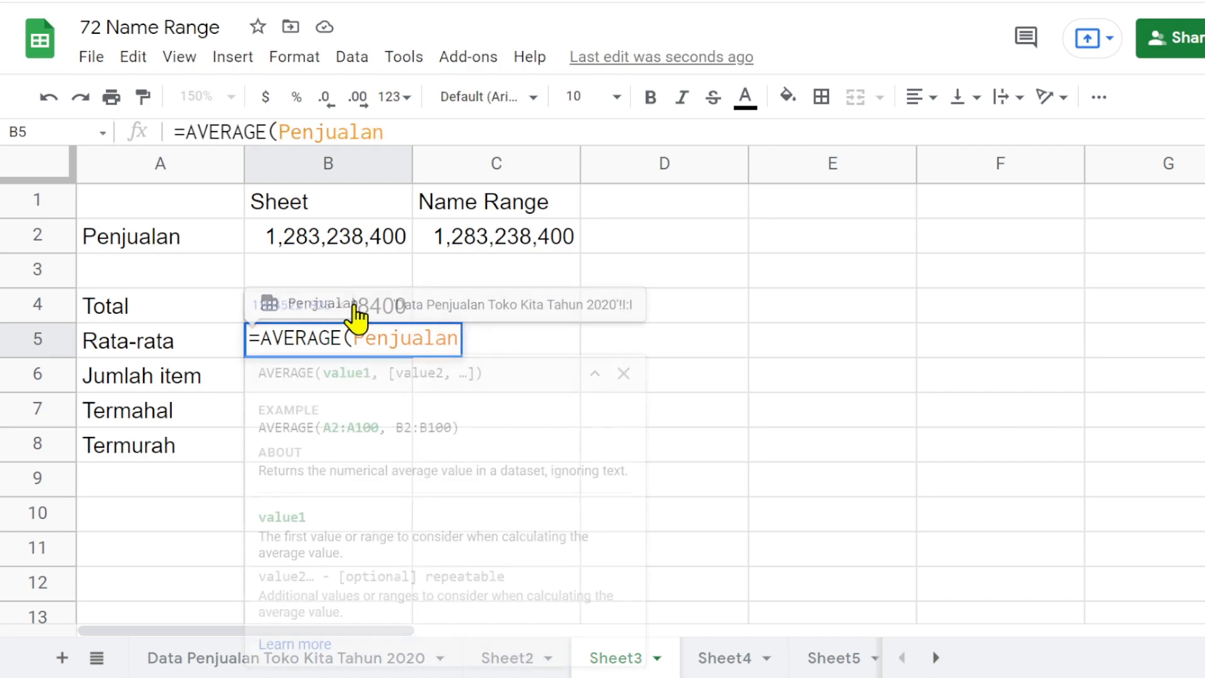
pyautogui.write(')')
pyautogui.press('Return')
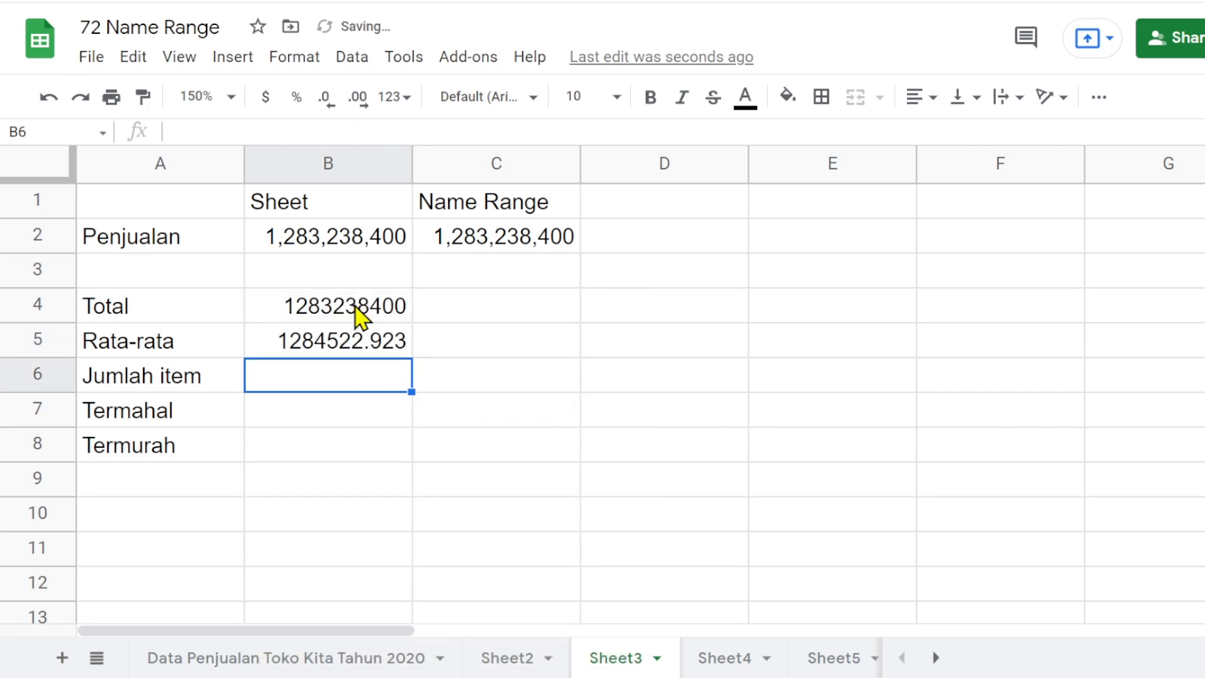
# - Format B4:B8 as numbers with thousands separators and no decimals
pyautogui.moveTo(360, 313); pyautogui.dragTo(362, 463)
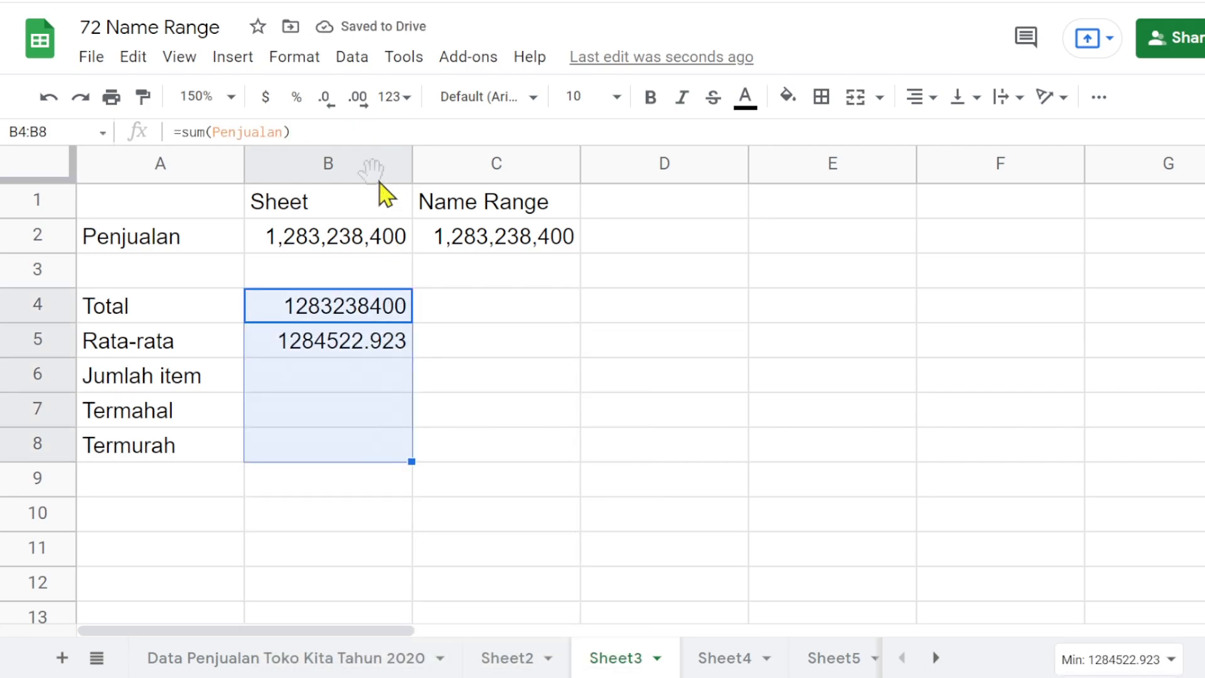
pyautogui.click(393, 102)
pyautogui.click(478, 227)
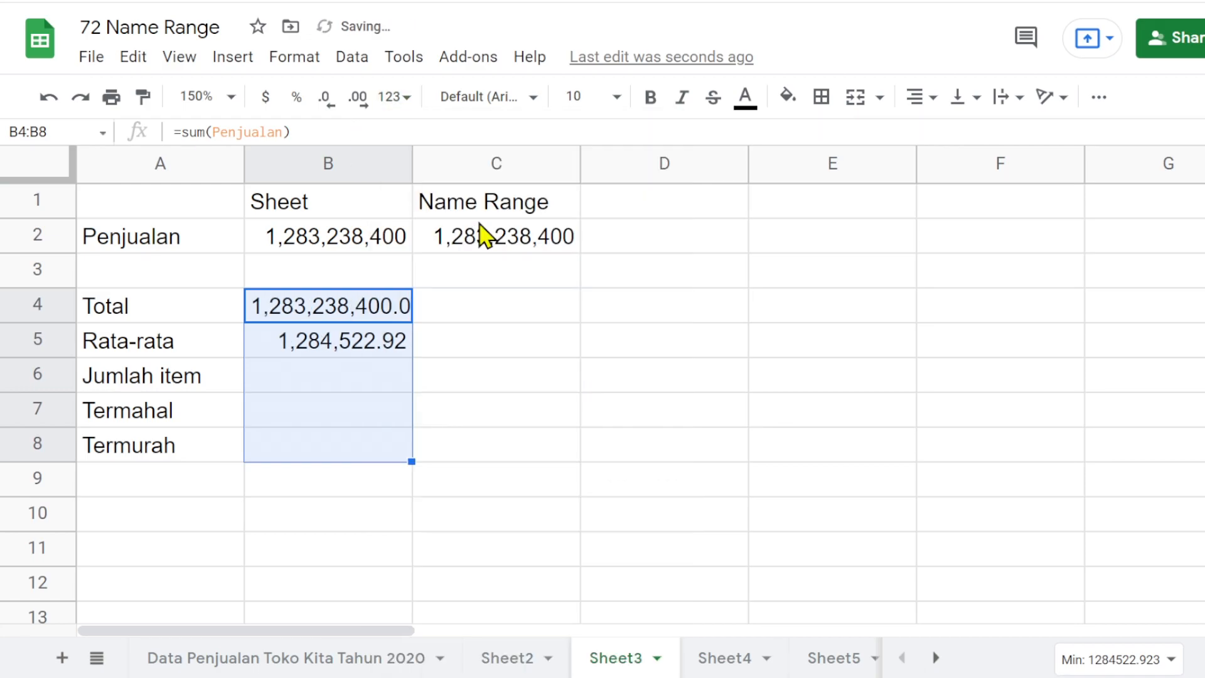
pyautogui.click(325, 101)
pyautogui.click(325, 103)
# - Enter =COUNTA(Penjualan) in B6 for the Jumlah item row, using the suggested named range
pyautogui.click(329, 382)
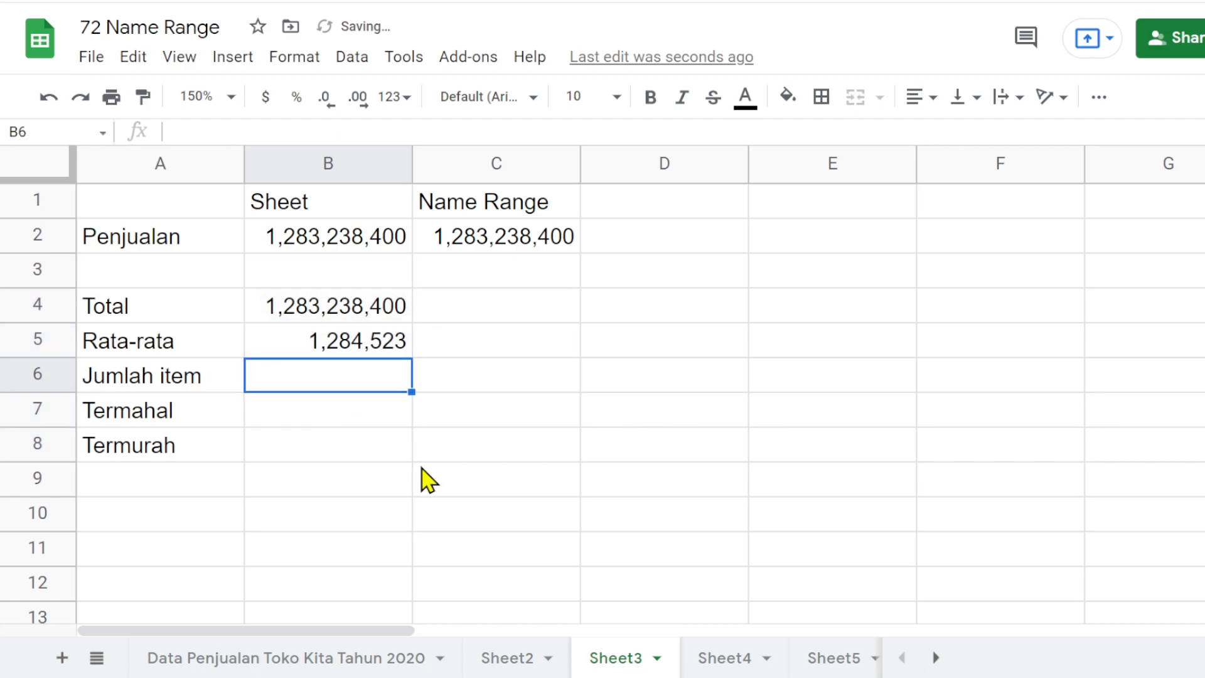
pyautogui.write('=c')
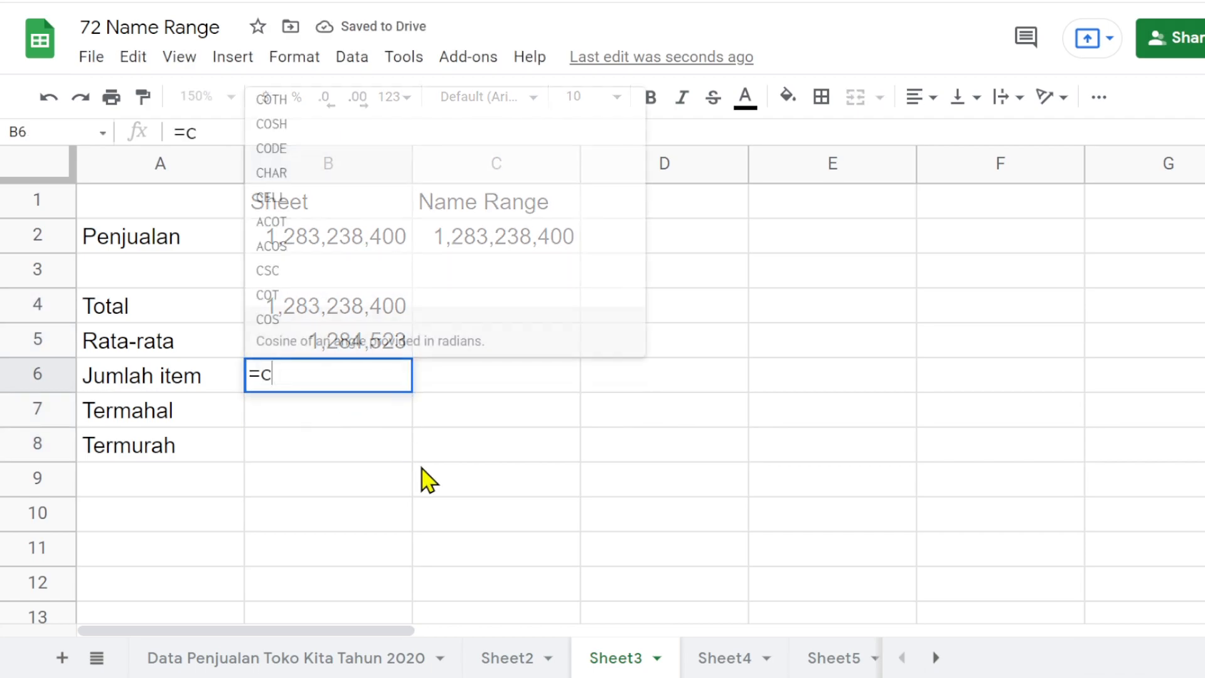
pyautogui.write('ounta')
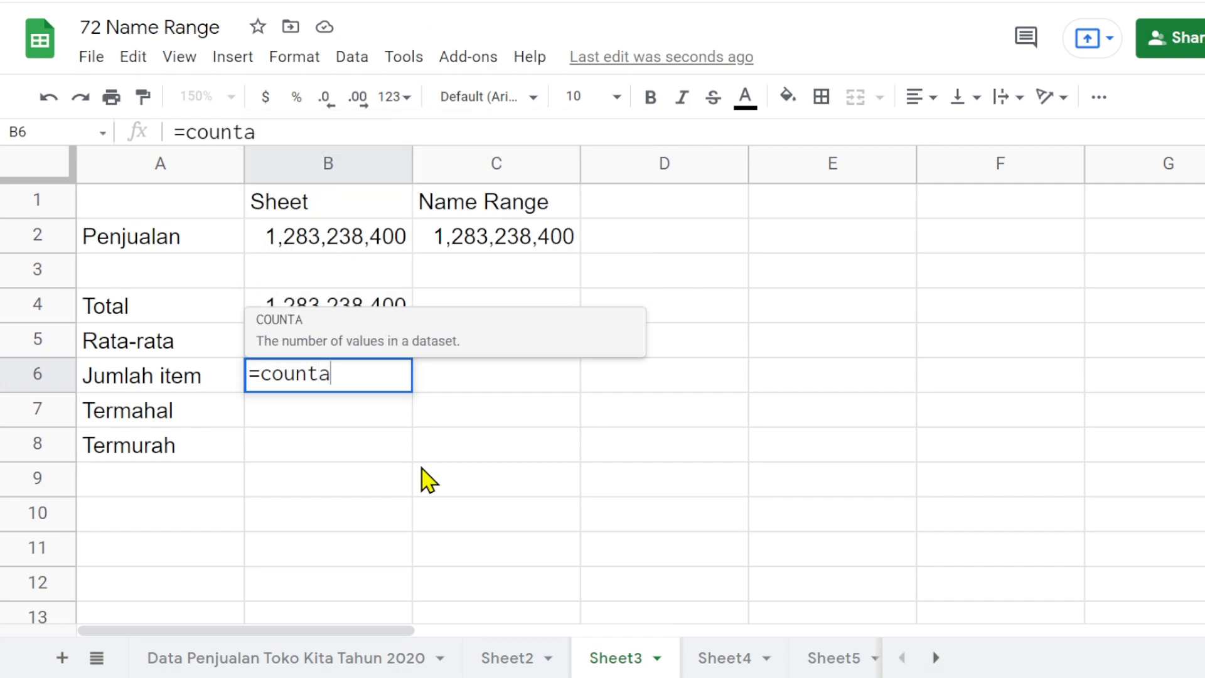
pyautogui.press('Tab')
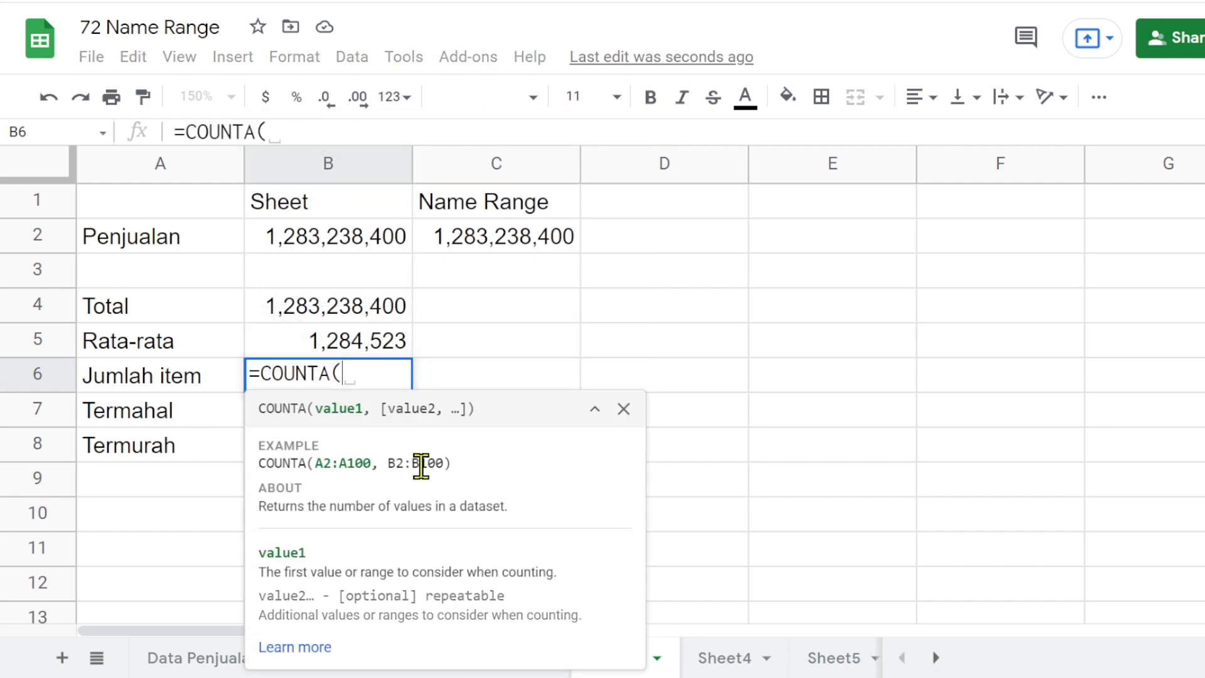
pyautogui.write('penj')
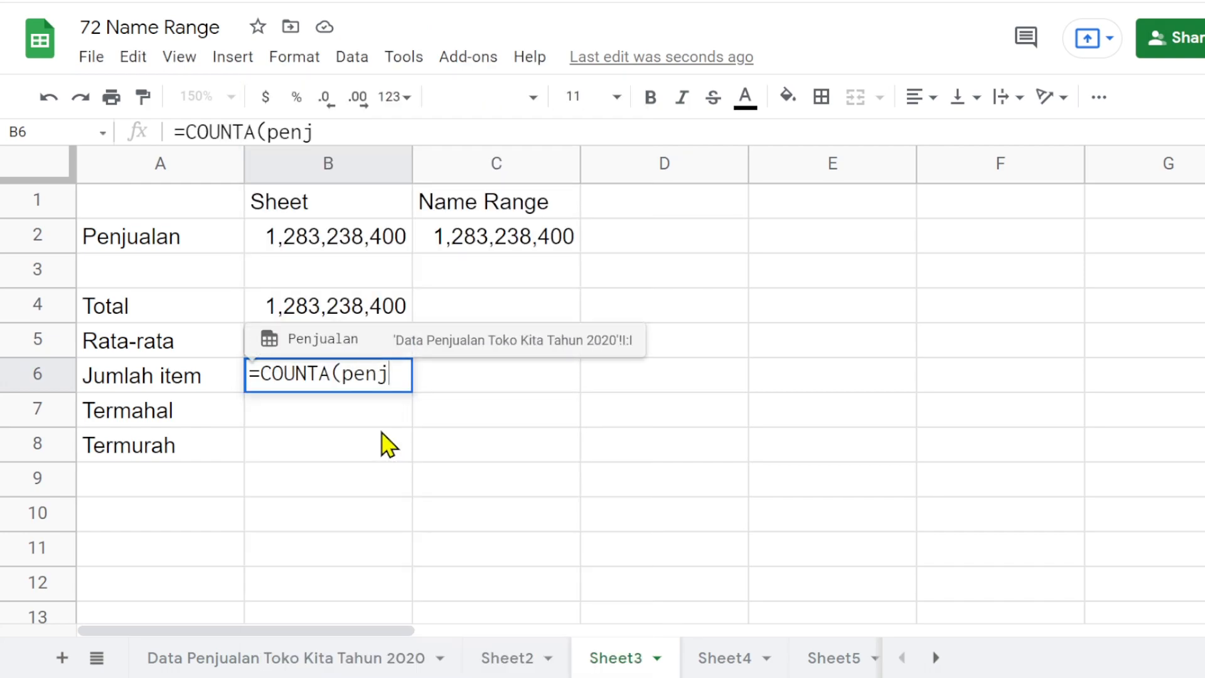
pyautogui.click(353, 343)
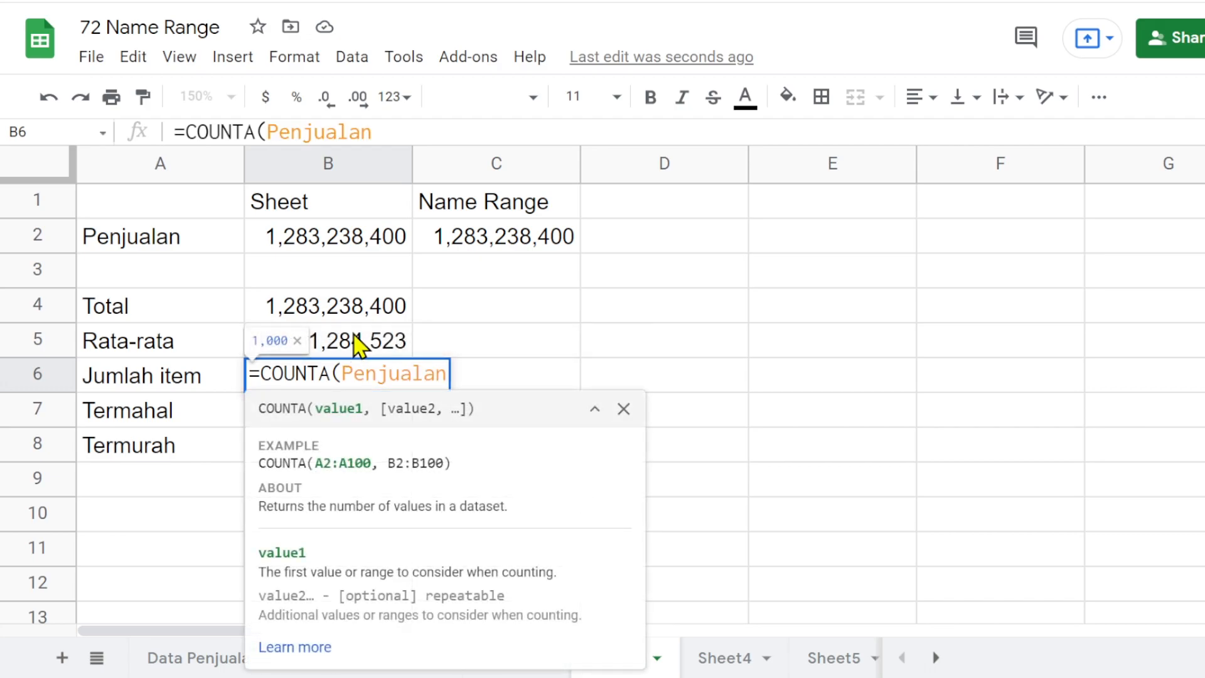
pyautogui.write(')')
pyautogui.press('Return')
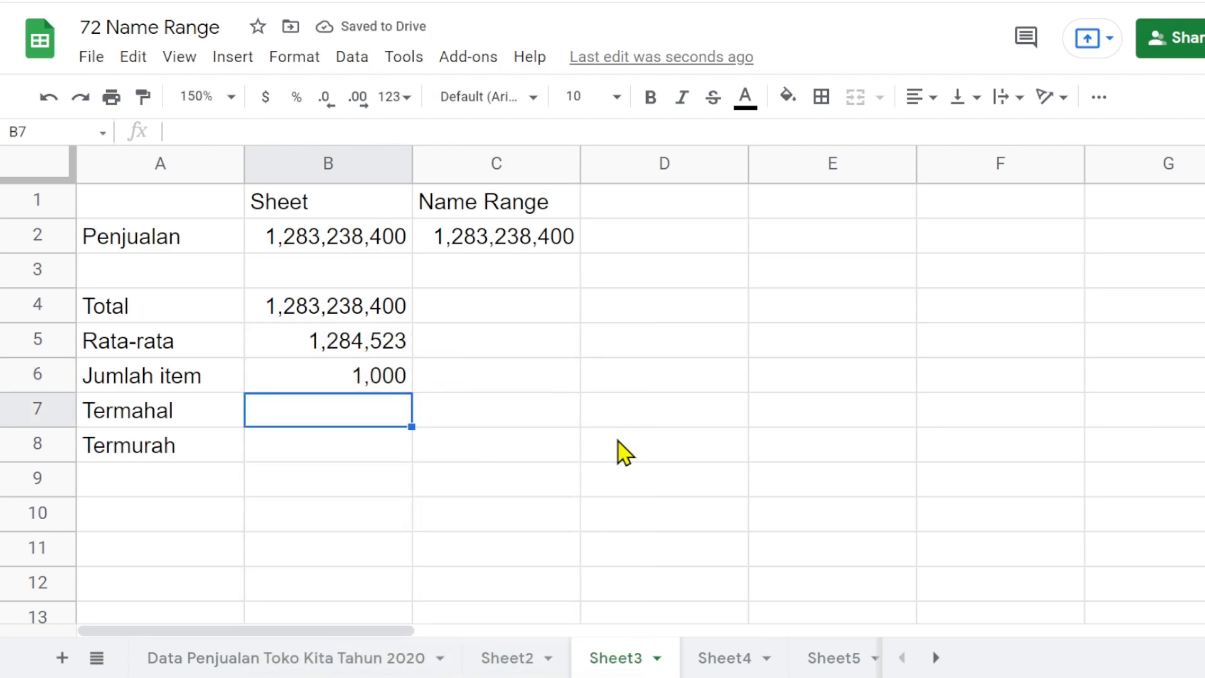
# - Enter =max(Penjualan) in B7 for the Termahal row, using the suggested named range, and dismiss the autofill suggestion
pyautogui.write('=max')
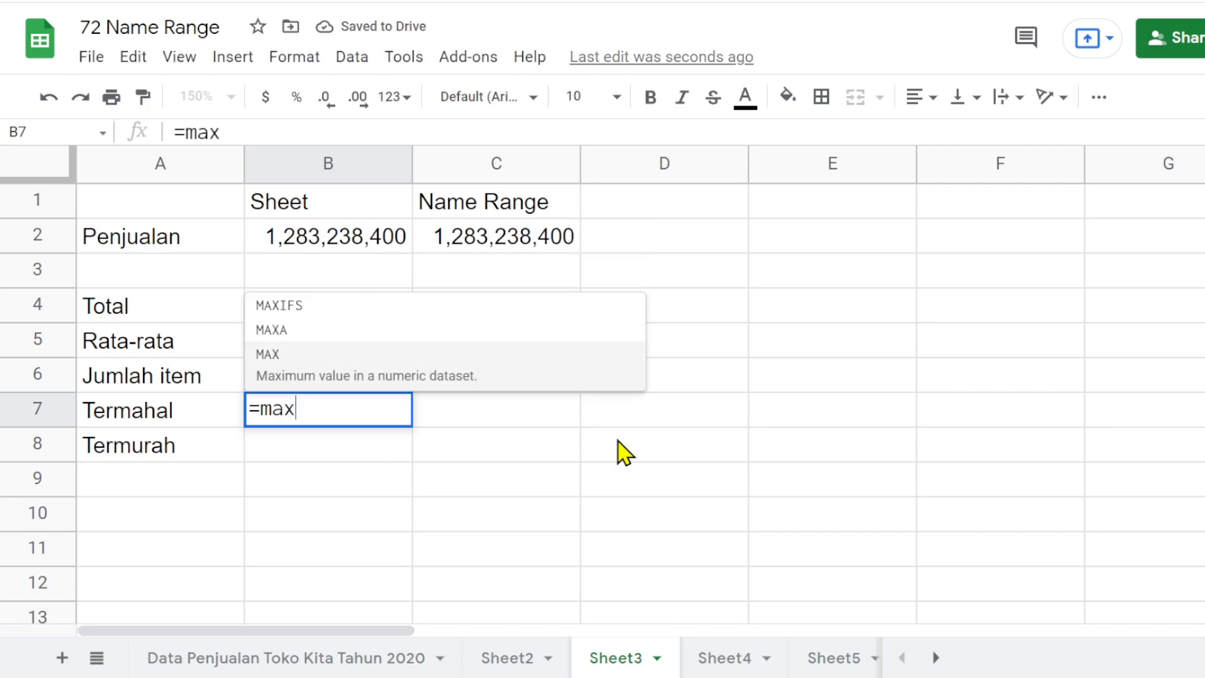
pyautogui.write('(pen')
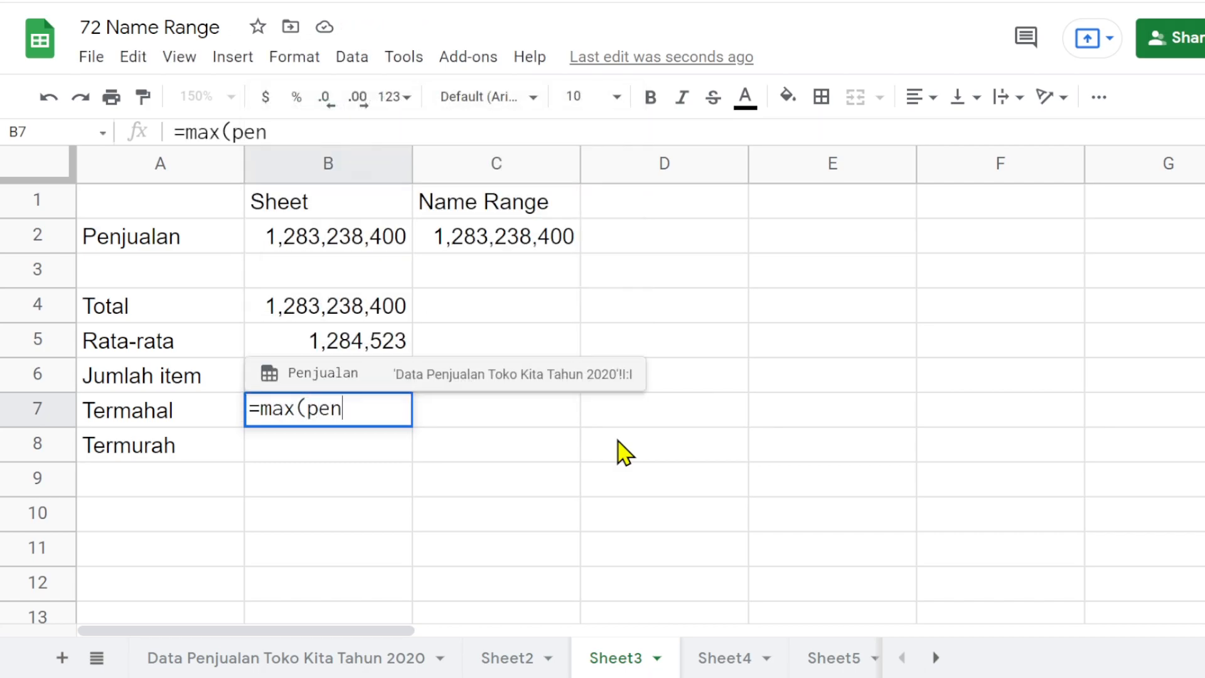
pyautogui.write('j')
pyautogui.click(360, 375)
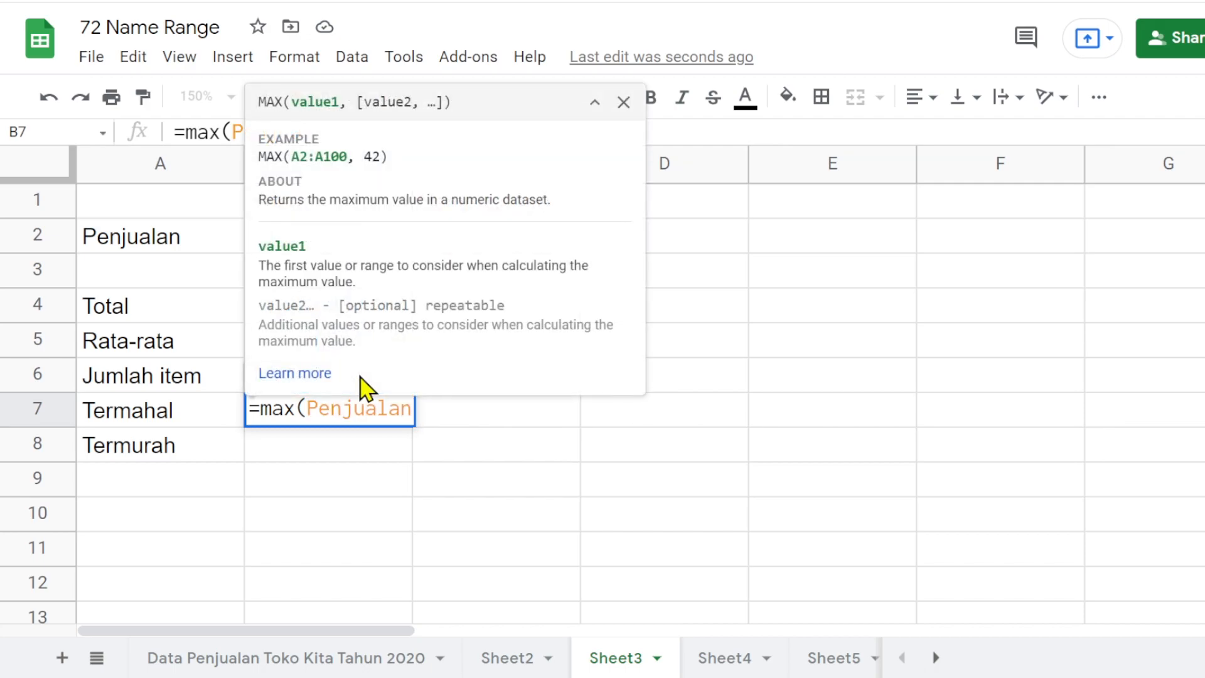
pyautogui.write(')')
pyautogui.press('Return')
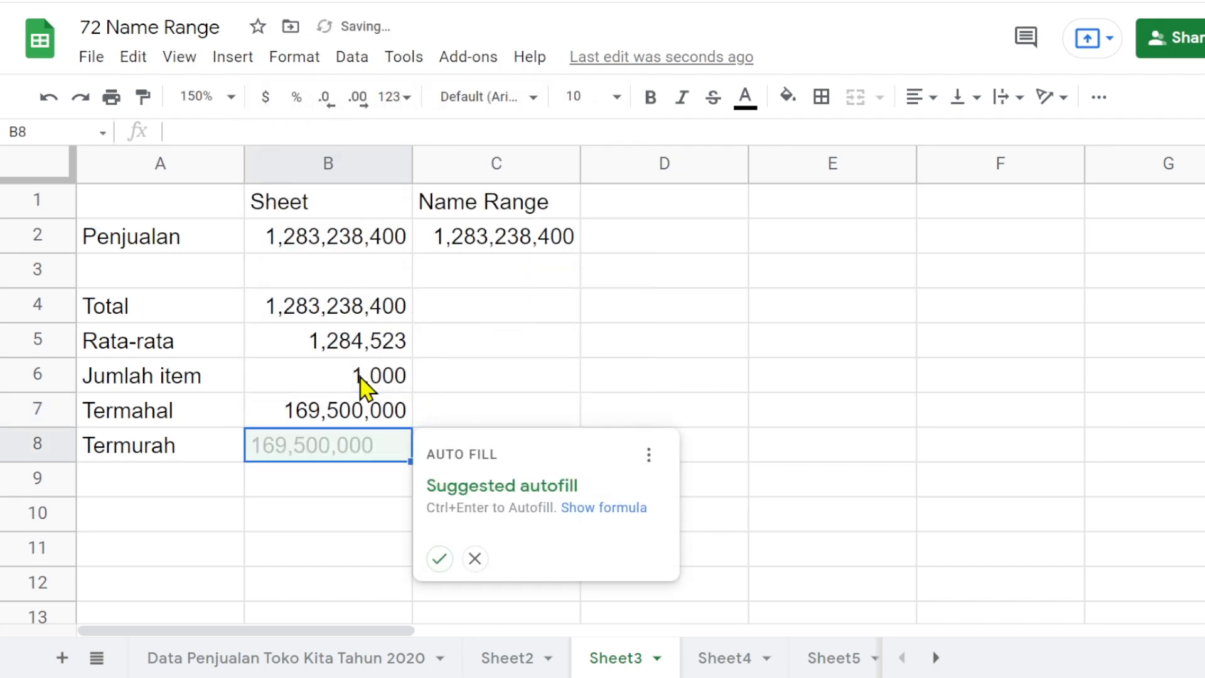
pyautogui.click(474, 558)
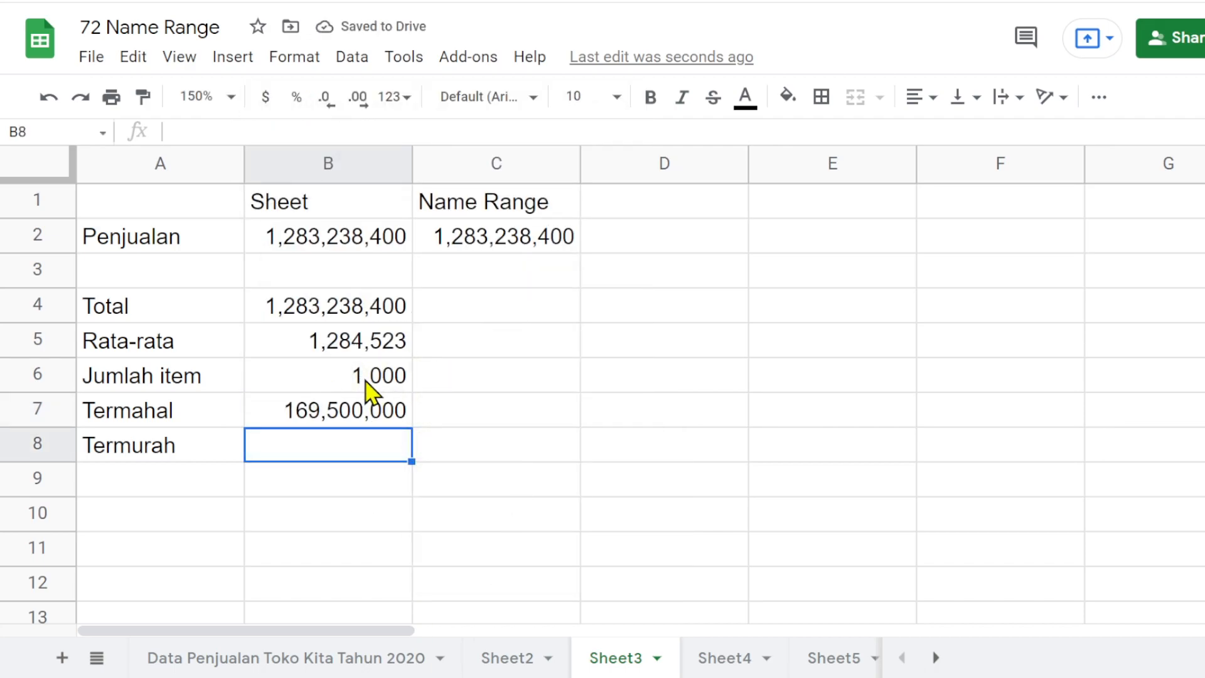
pyautogui.click(316, 411)
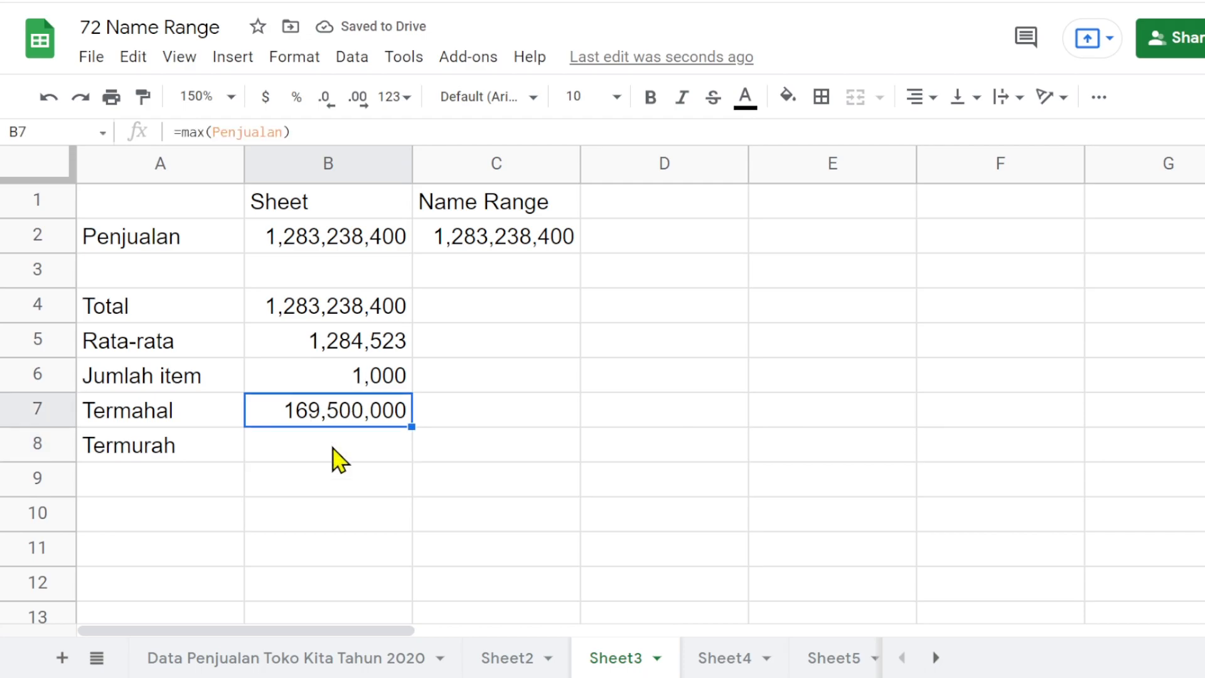
# - Enter =MIN(Penjualan) in B8 for the Termurah row, using the suggested named range
pyautogui.click(334, 446)
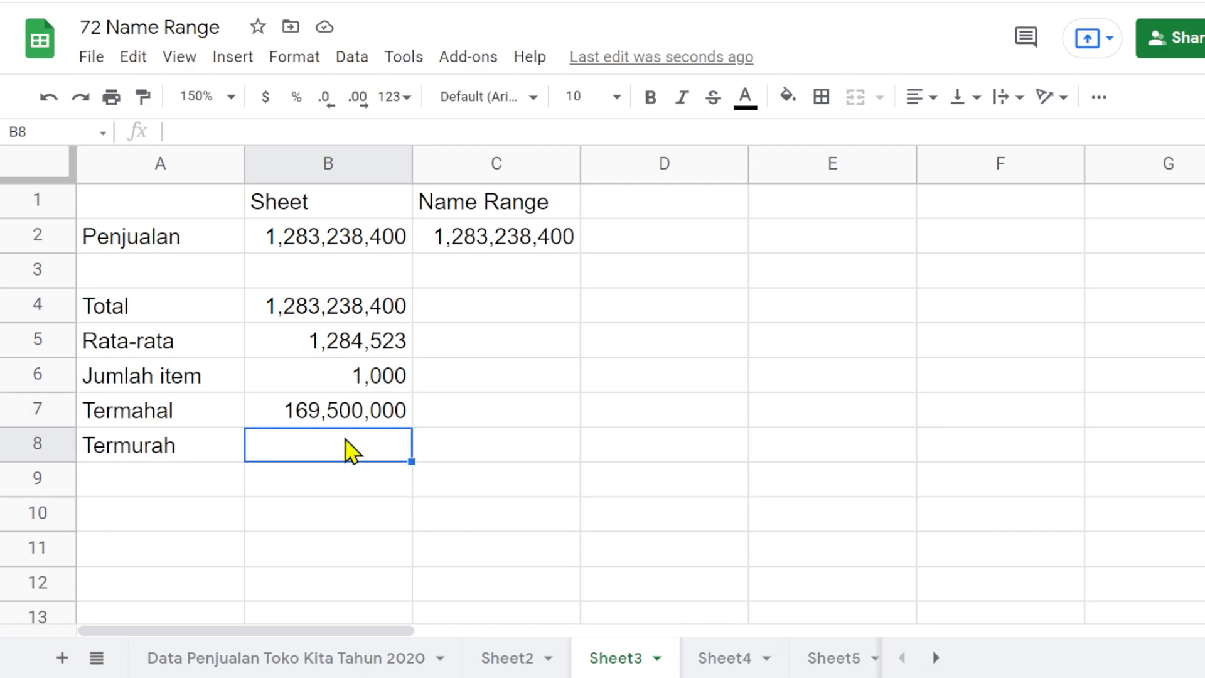
pyautogui.write('=')
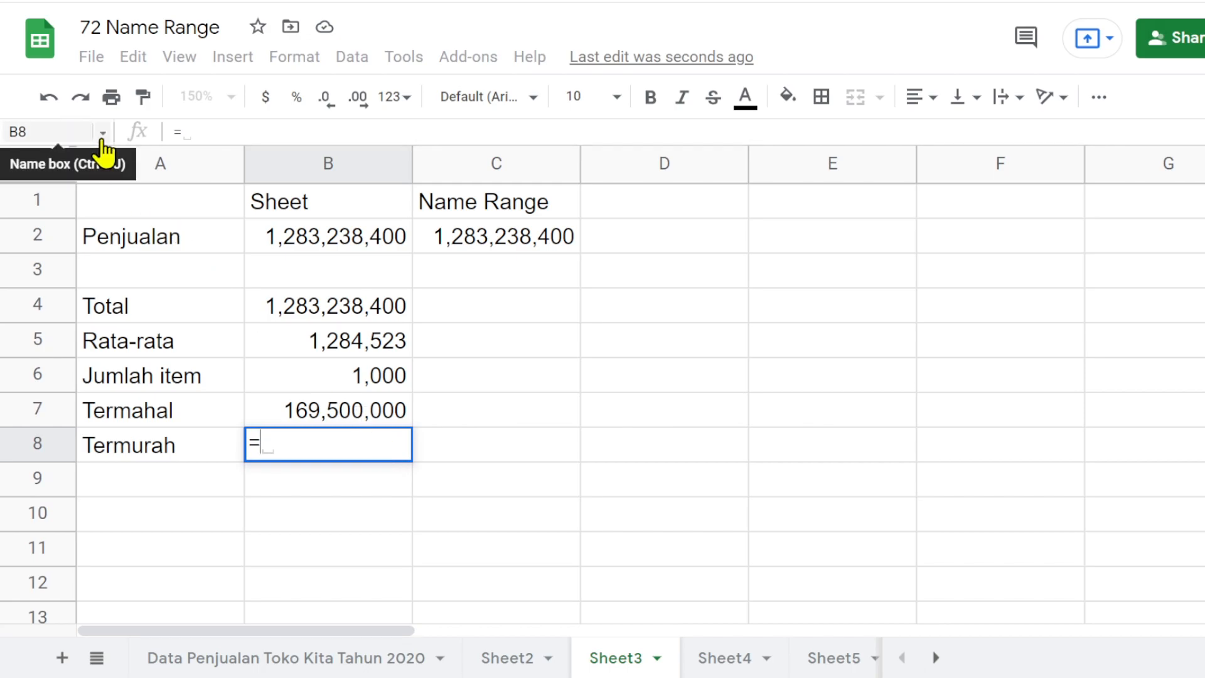
pyautogui.write('min')
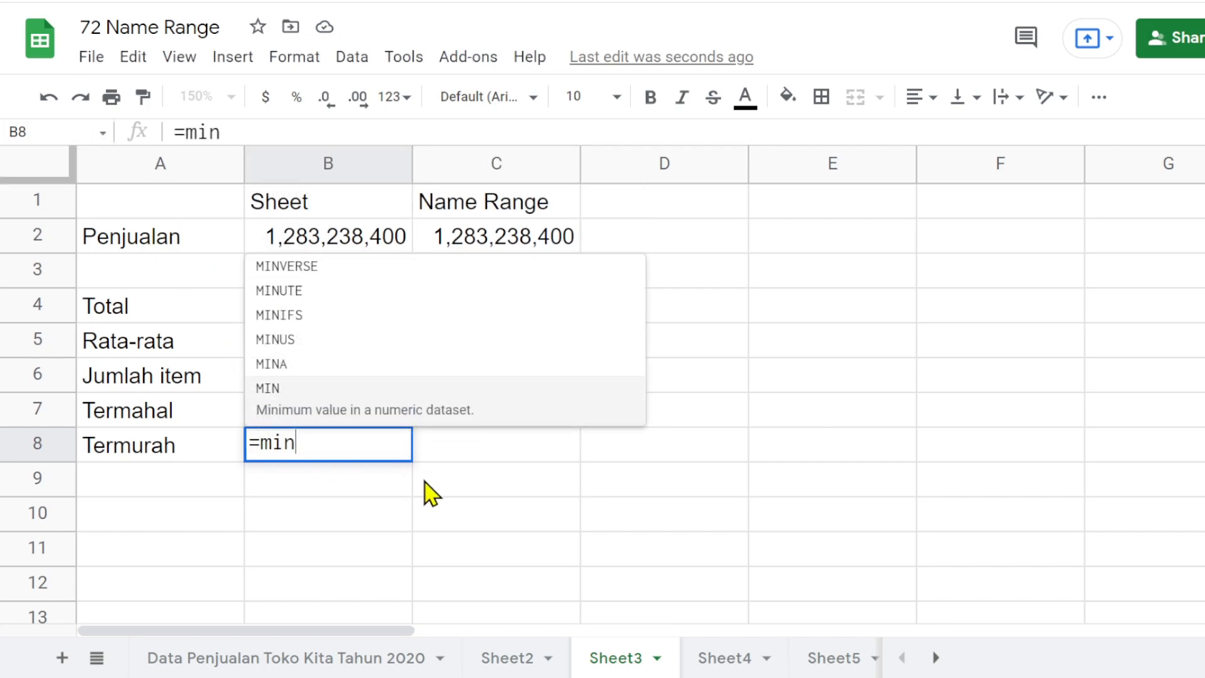
pyautogui.press('Tab')
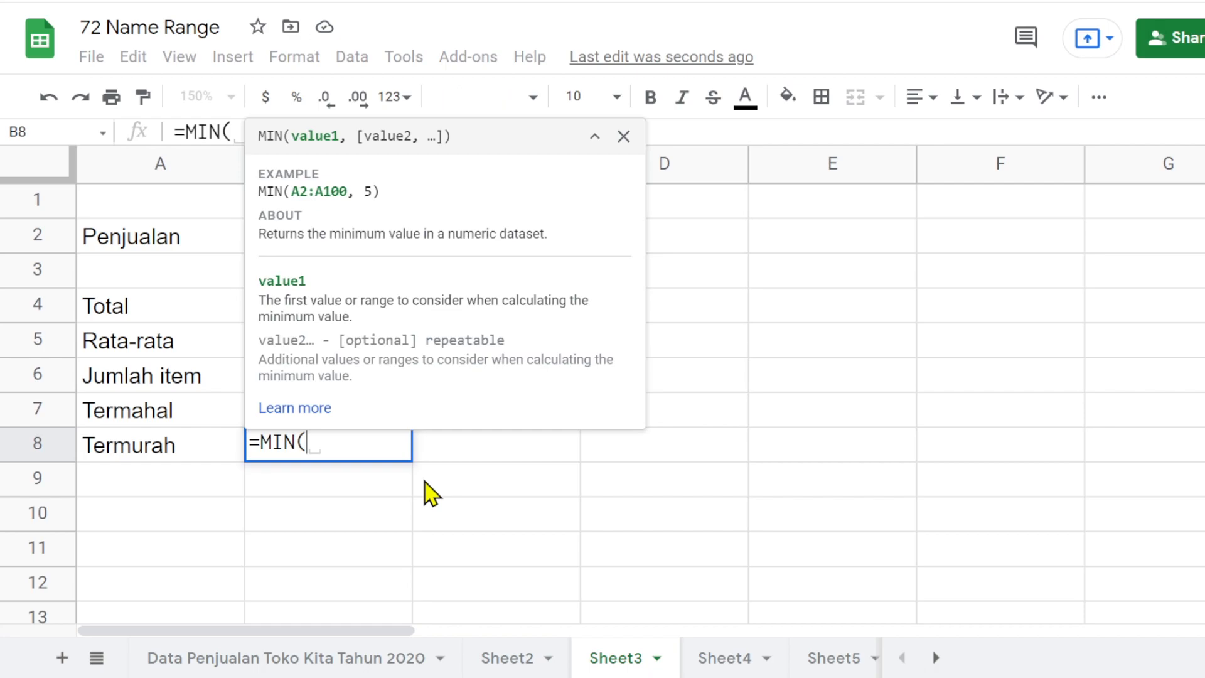
pyautogui.write('penj')
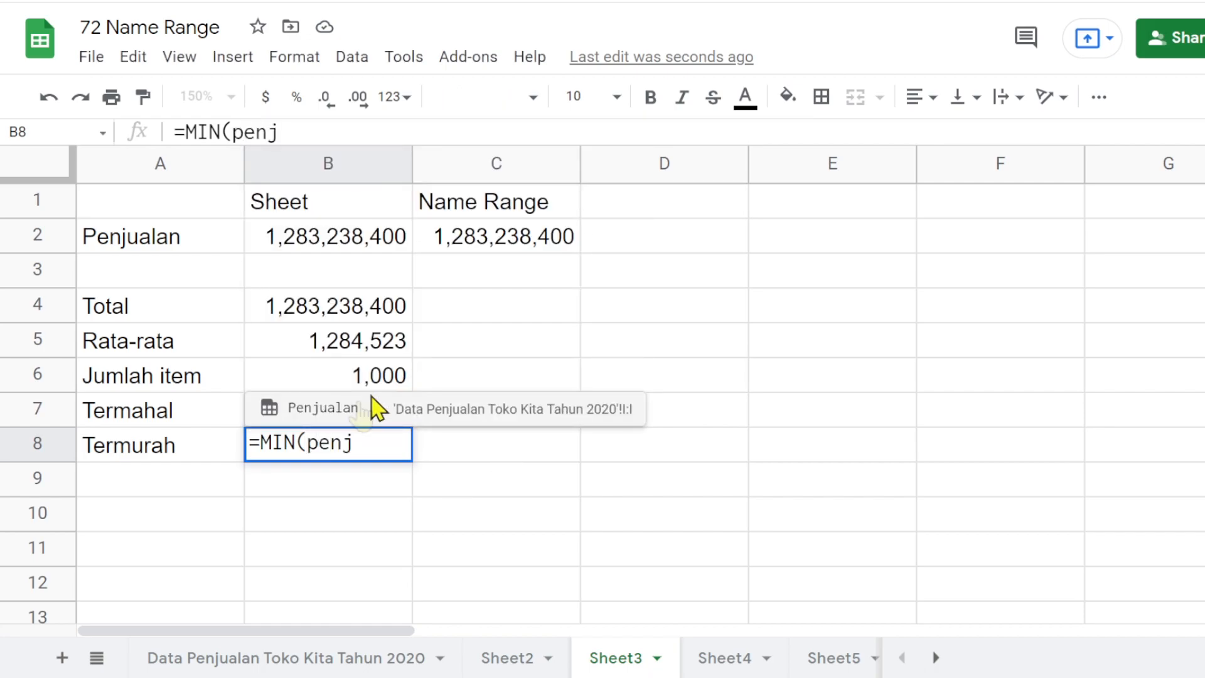
pyautogui.click(301, 411)
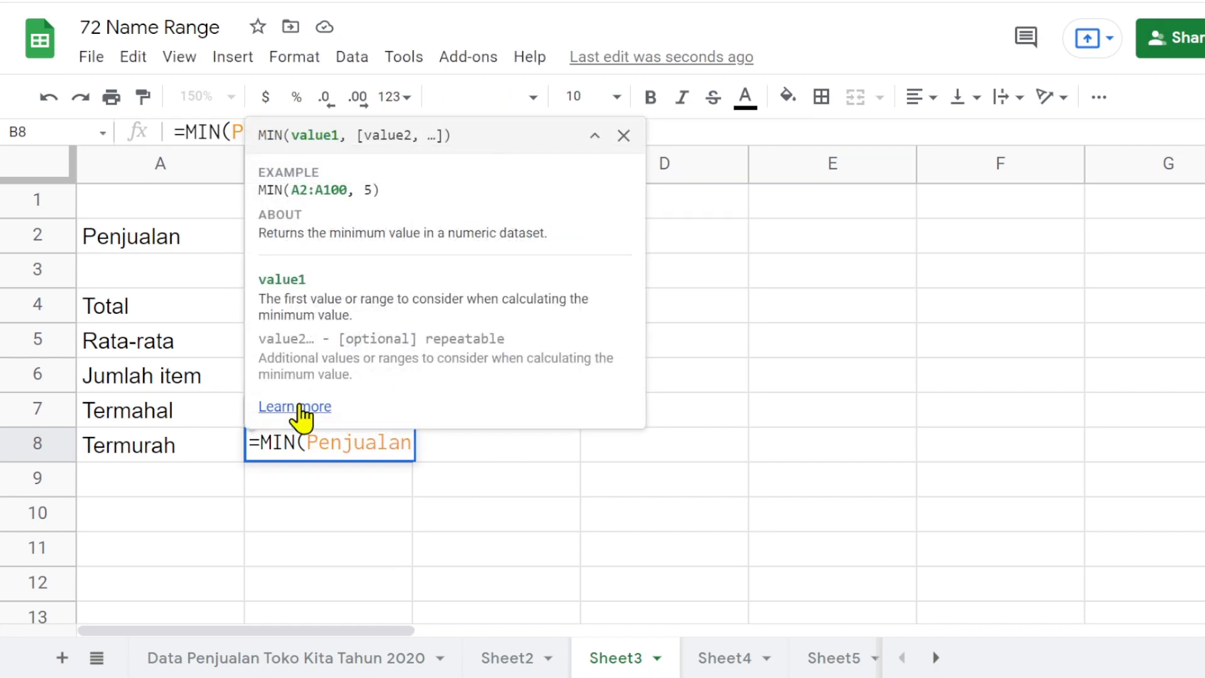
pyautogui.write(')')
pyautogui.press('Return')
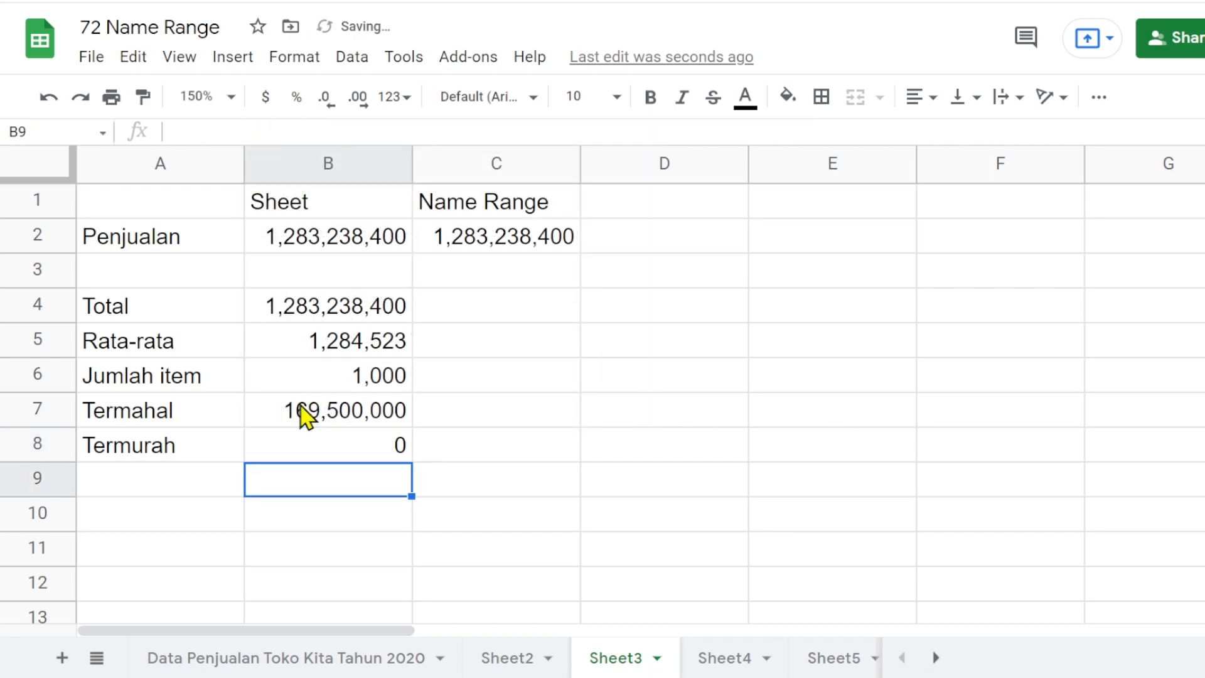
# - Examine the Penjualan column in the Data Penjualan Toko Kita Tahun 2020 sheet to find where the minimum value comes from
pyautogui.click(360, 443)
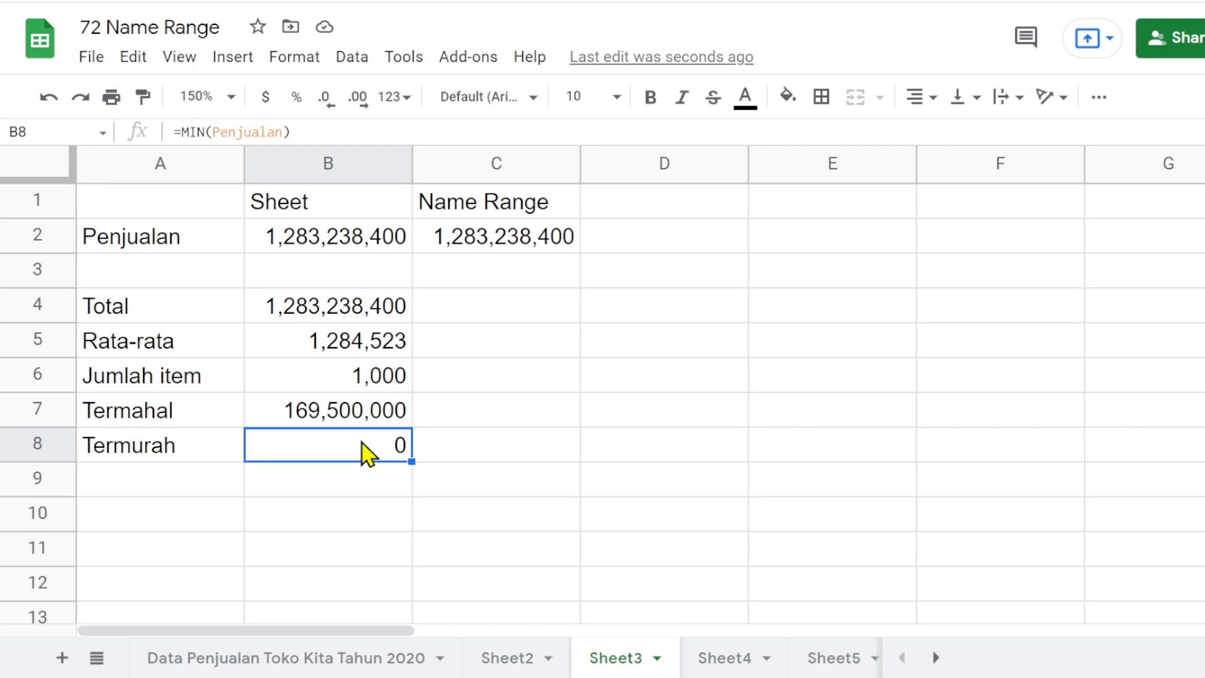
pyautogui.click(375, 658)
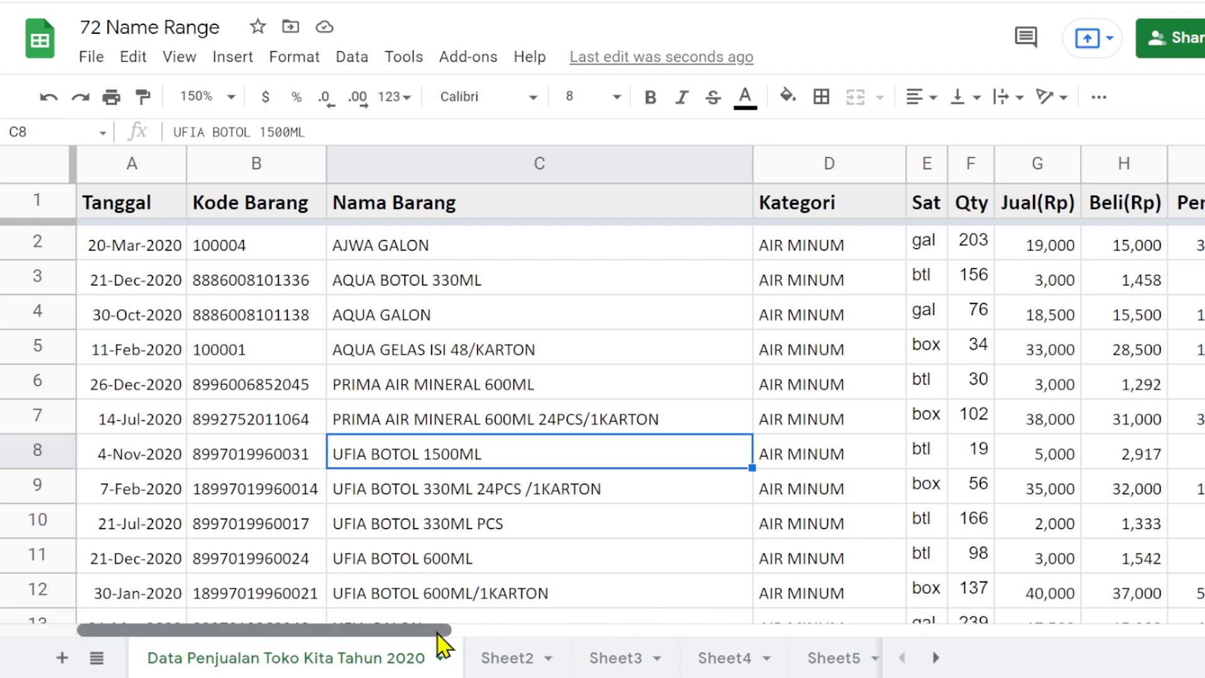
pyautogui.moveTo(442, 631); pyautogui.dragTo(600, 622)
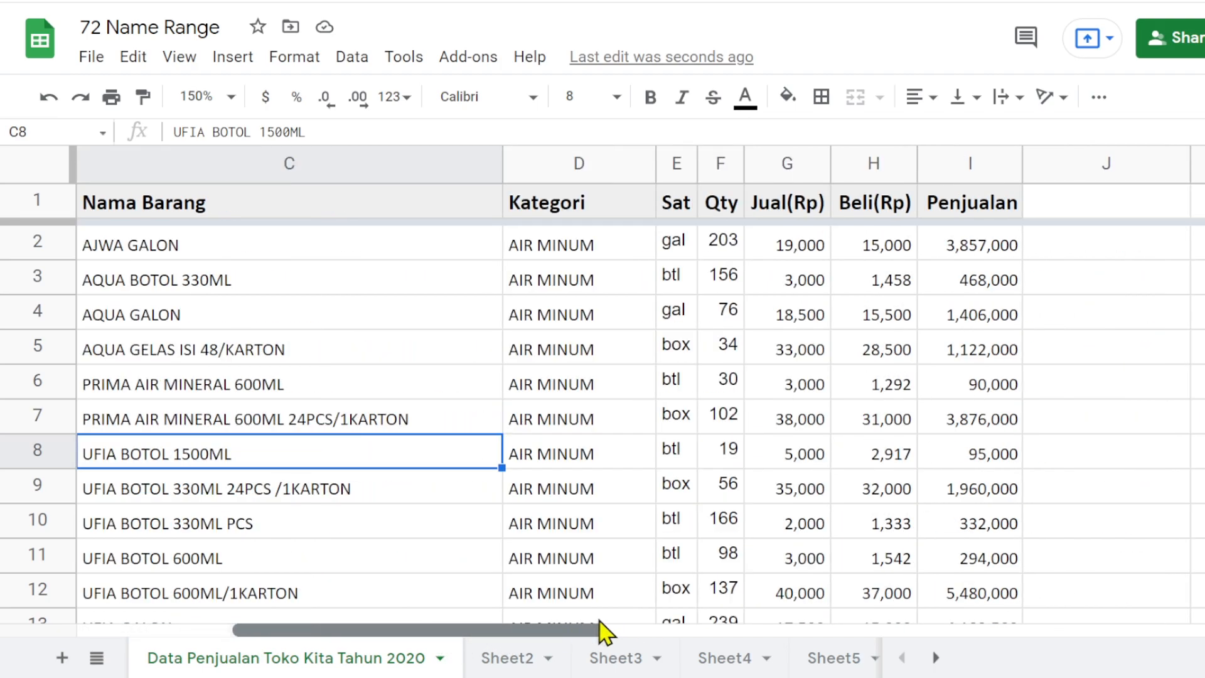
pyautogui.click(971, 323)
pyautogui.scroll(-8, 975, 342)
pyautogui.scroll(3, 975, 342)
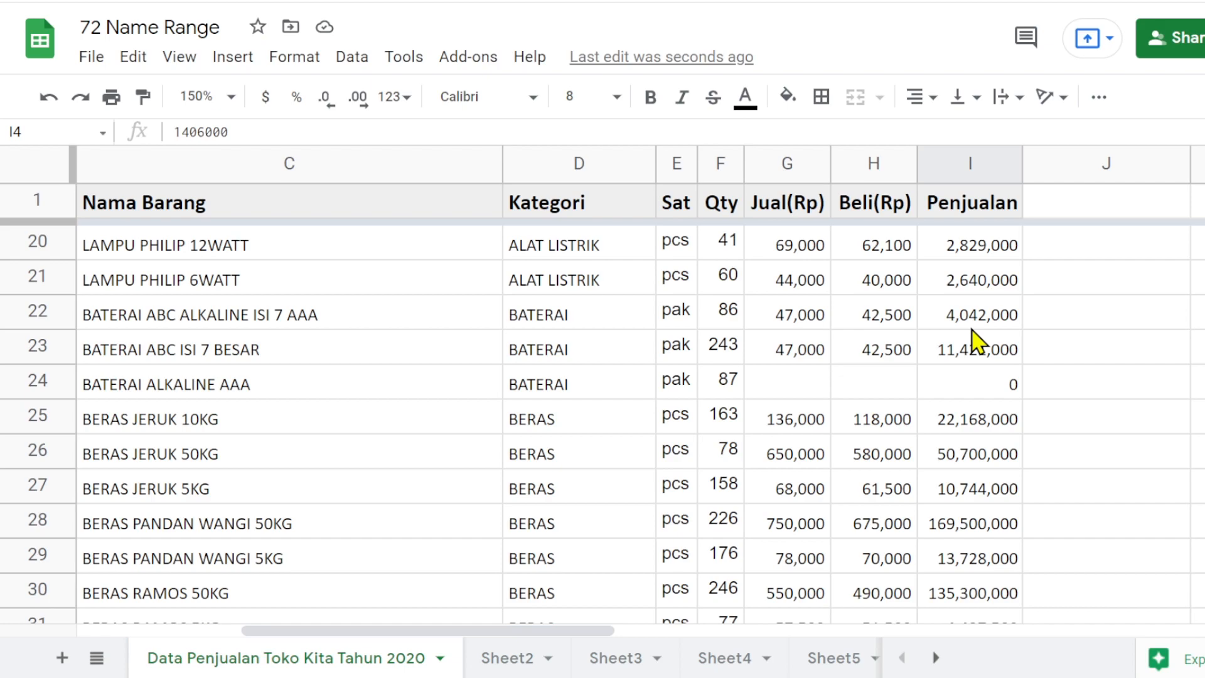
pyautogui.click(998, 392)
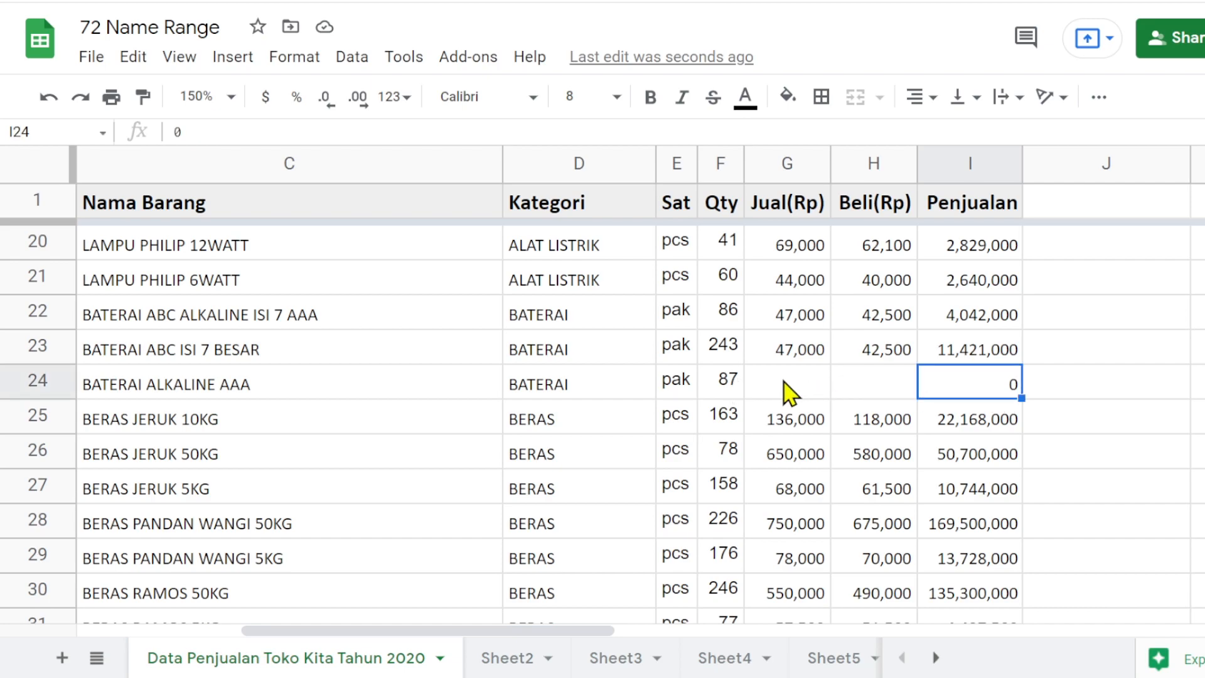
pyautogui.click(788, 385)
pyautogui.click(973, 395)
pyautogui.scroll(-5, 974, 397)
pyautogui.scroll(-5, 977, 399)
pyautogui.scroll(2, 963, 398)
pyautogui.scroll(-4, 963, 398)
pyautogui.scroll(-17, 960, 399)
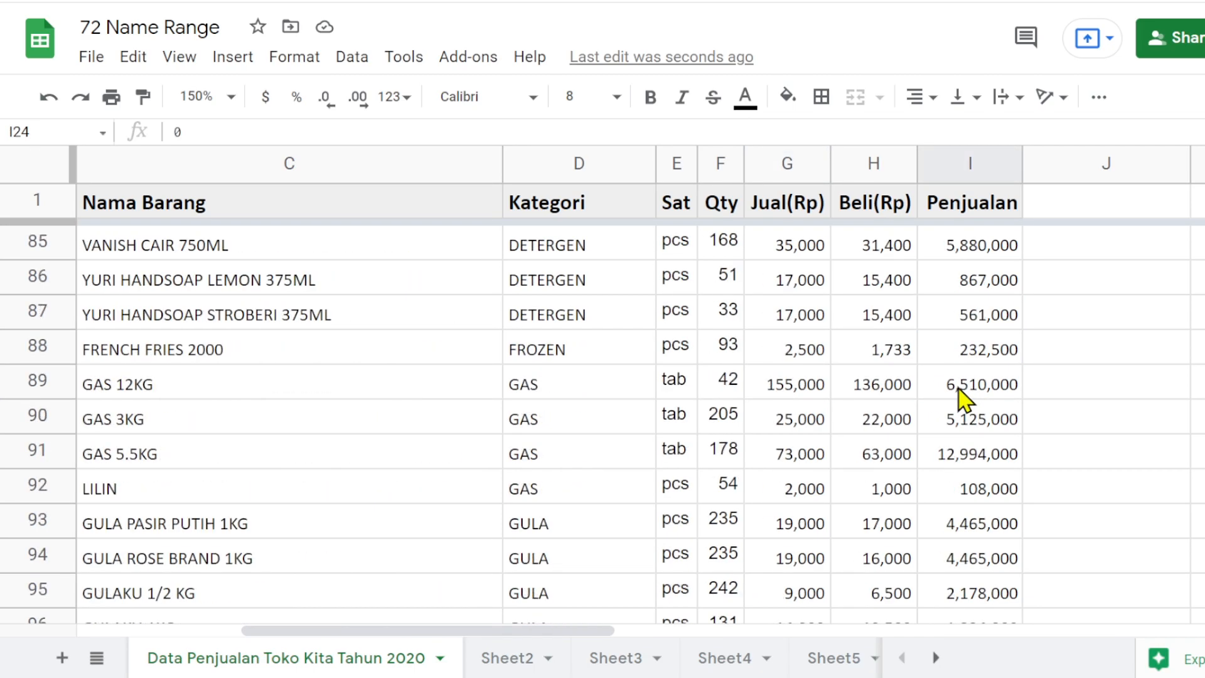
pyautogui.scroll(3, 960, 399)
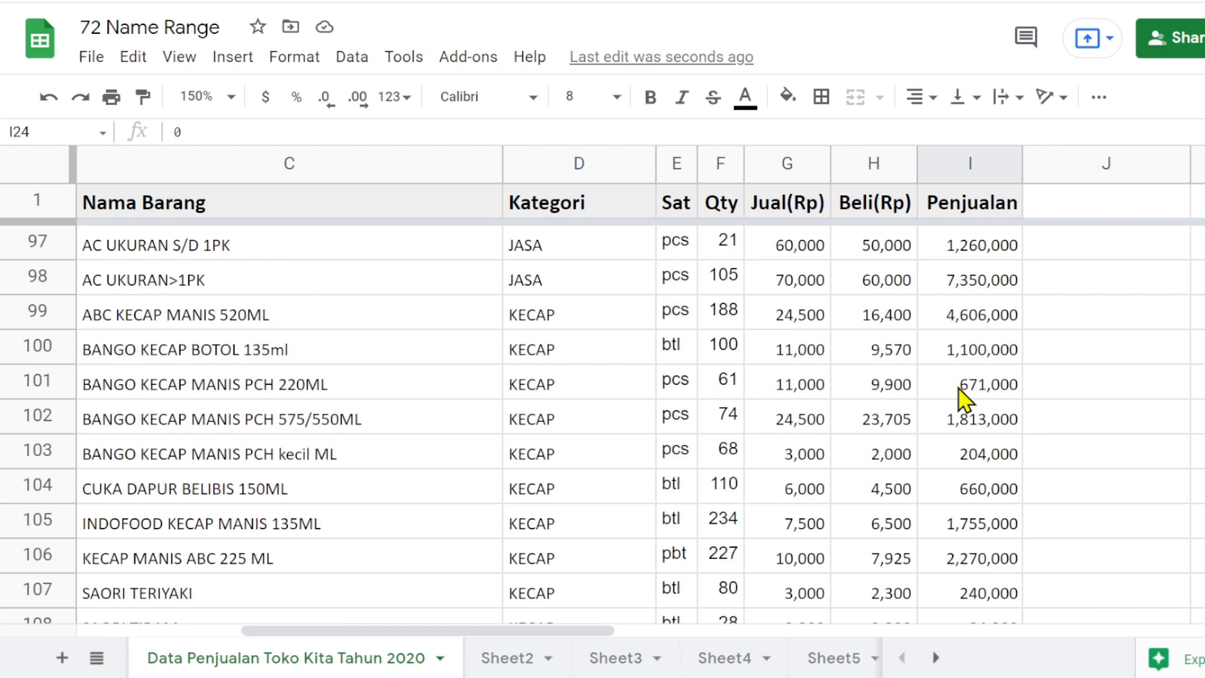
# - Review the named-range formulas in B4:B8 of Sheet3 one by one
pyautogui.click(613, 659)
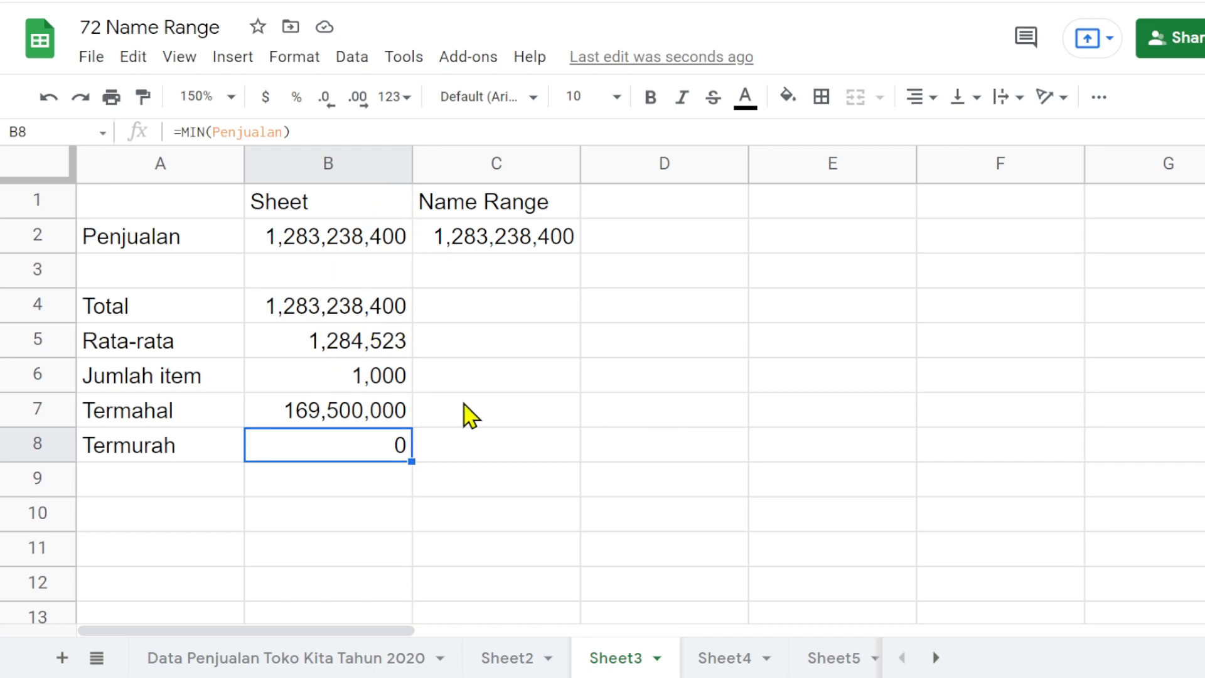
pyautogui.click(357, 323)
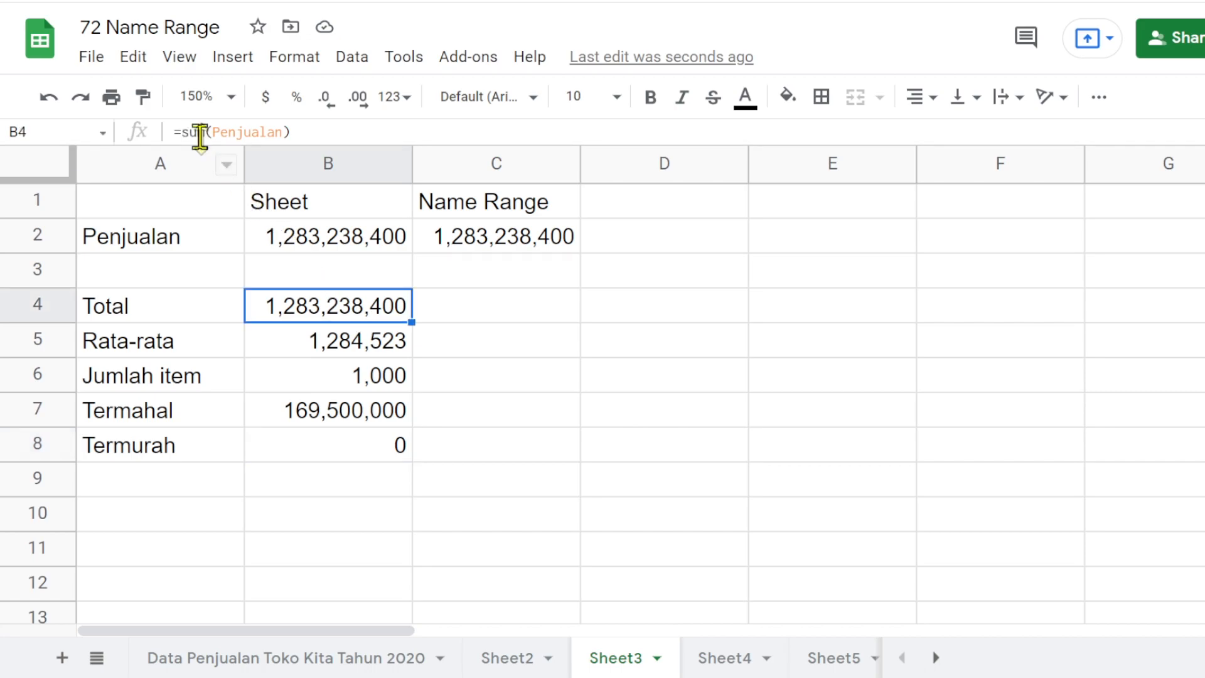
pyautogui.click(337, 346)
pyautogui.click(342, 380)
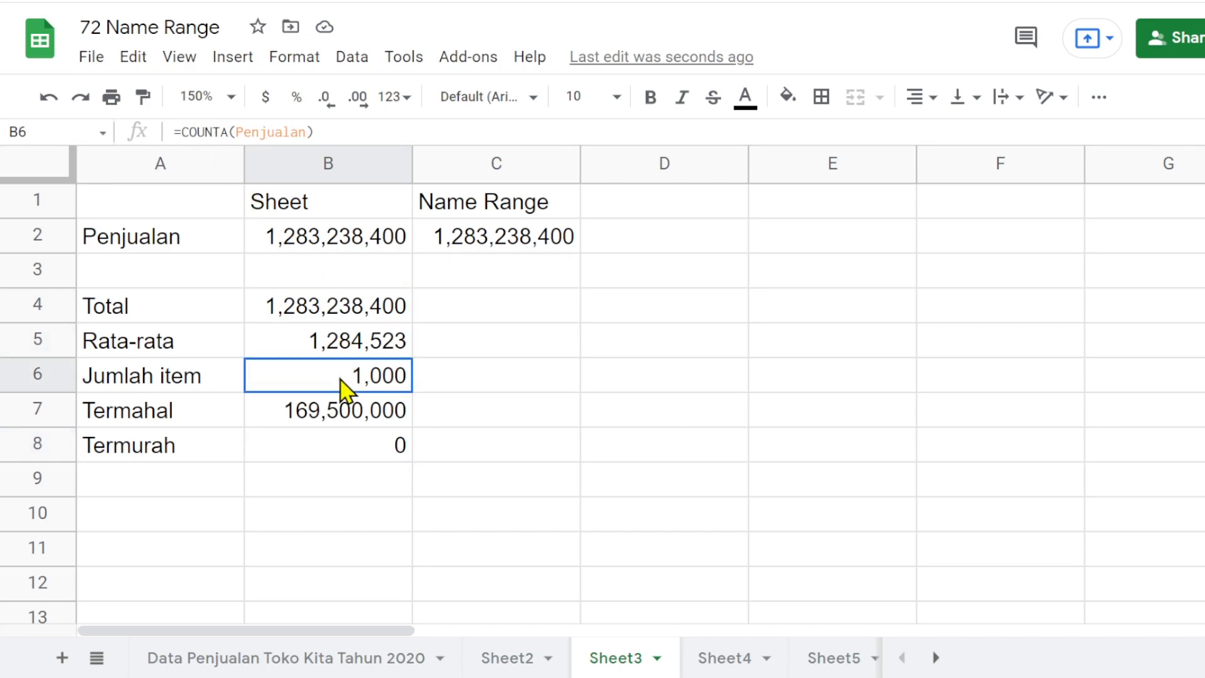
pyautogui.click(342, 419)
pyautogui.click(337, 451)
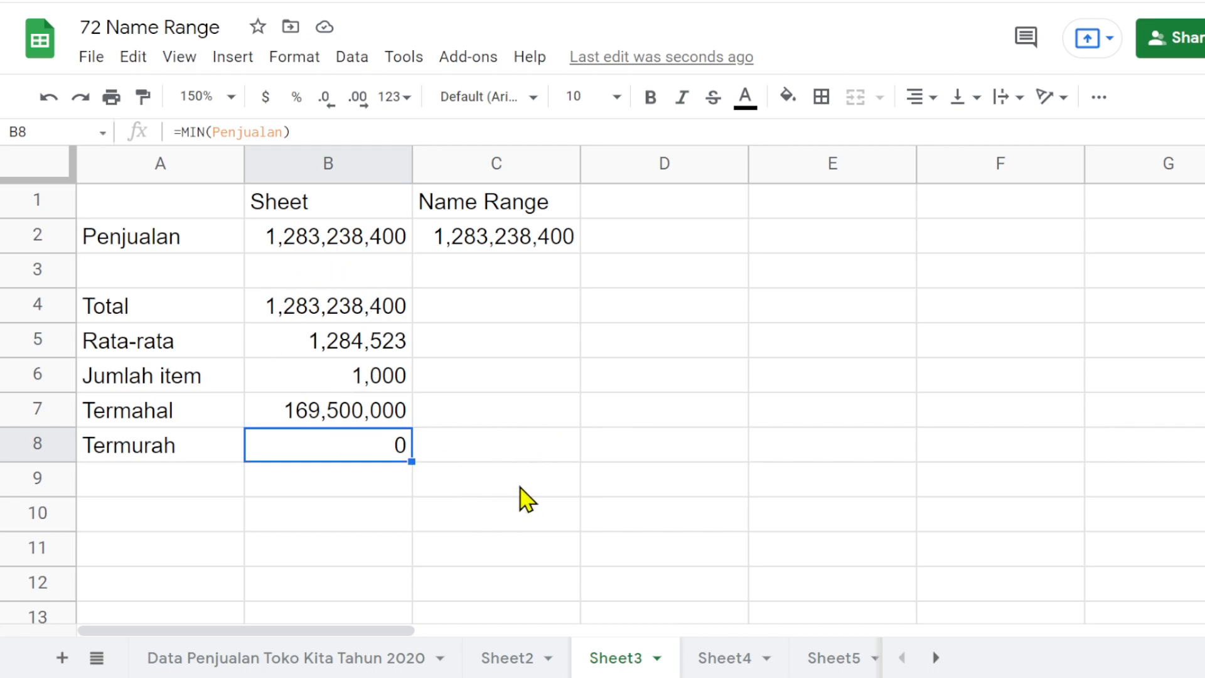
# - Enter the array formula ={Penjualan} in A1 of Sheet4, using the suggested named range
pyautogui.click(725, 660)
pyautogui.click(182, 207)
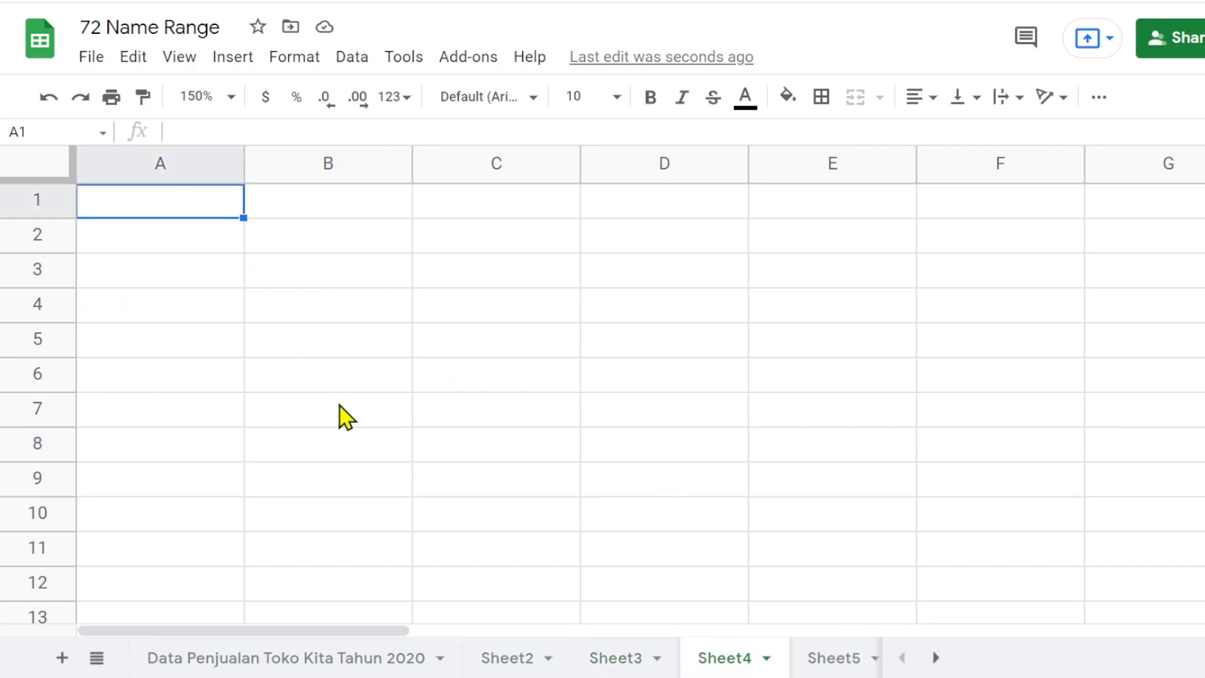
pyautogui.write('=')
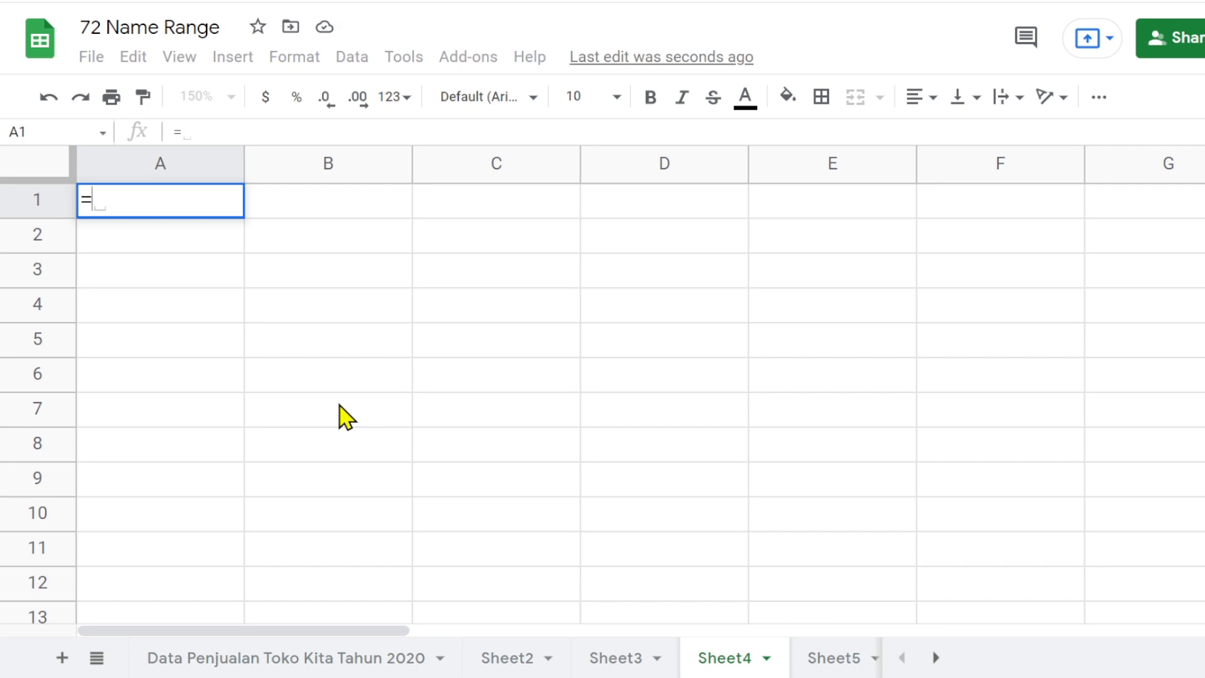
pyautogui.write('{')
pyautogui.write('penj')
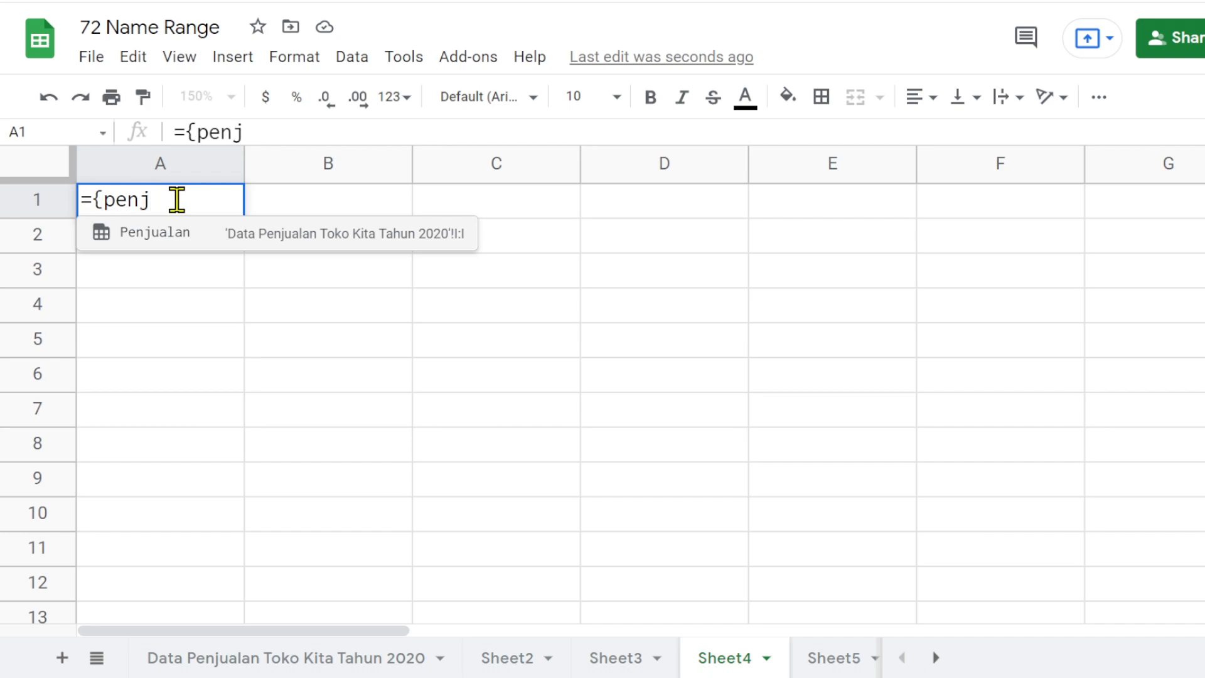
pyautogui.click(175, 233)
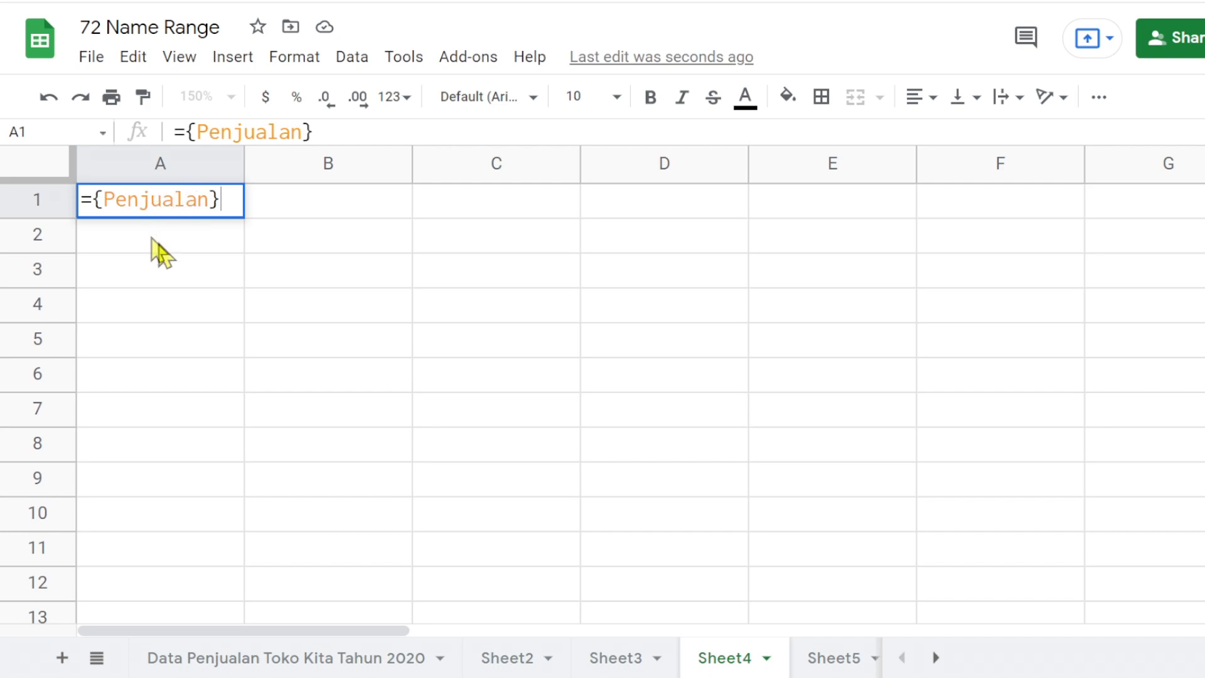
pyautogui.write('}')
pyautogui.press('Return')
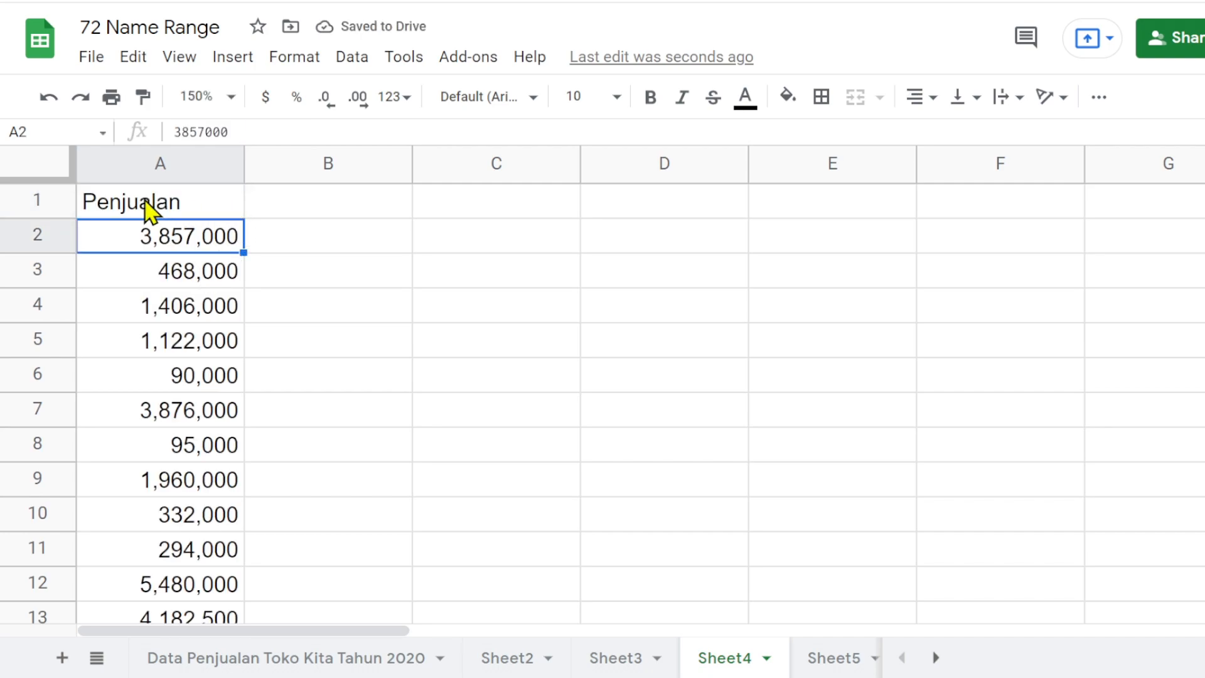
# - Enter the array formula ={Pembelian} in B1 of Sheet4, using the suggested named range
pyautogui.click(311, 207)
pyautogui.write('={pemb')
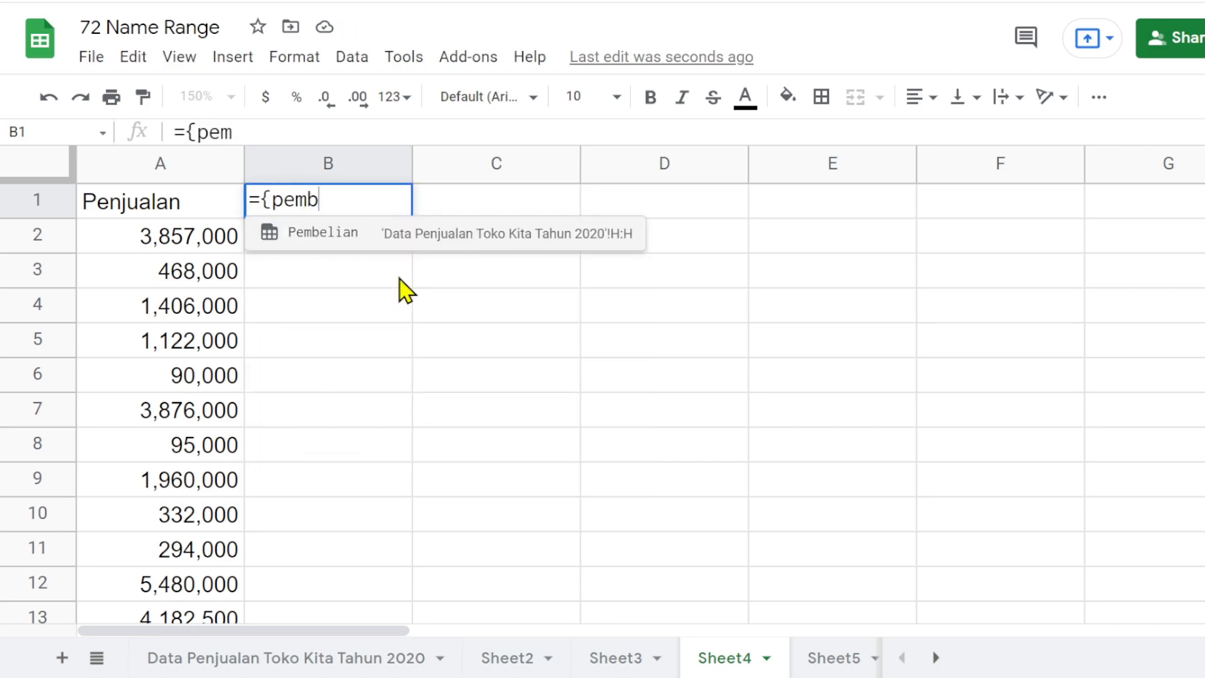
pyautogui.click(351, 235)
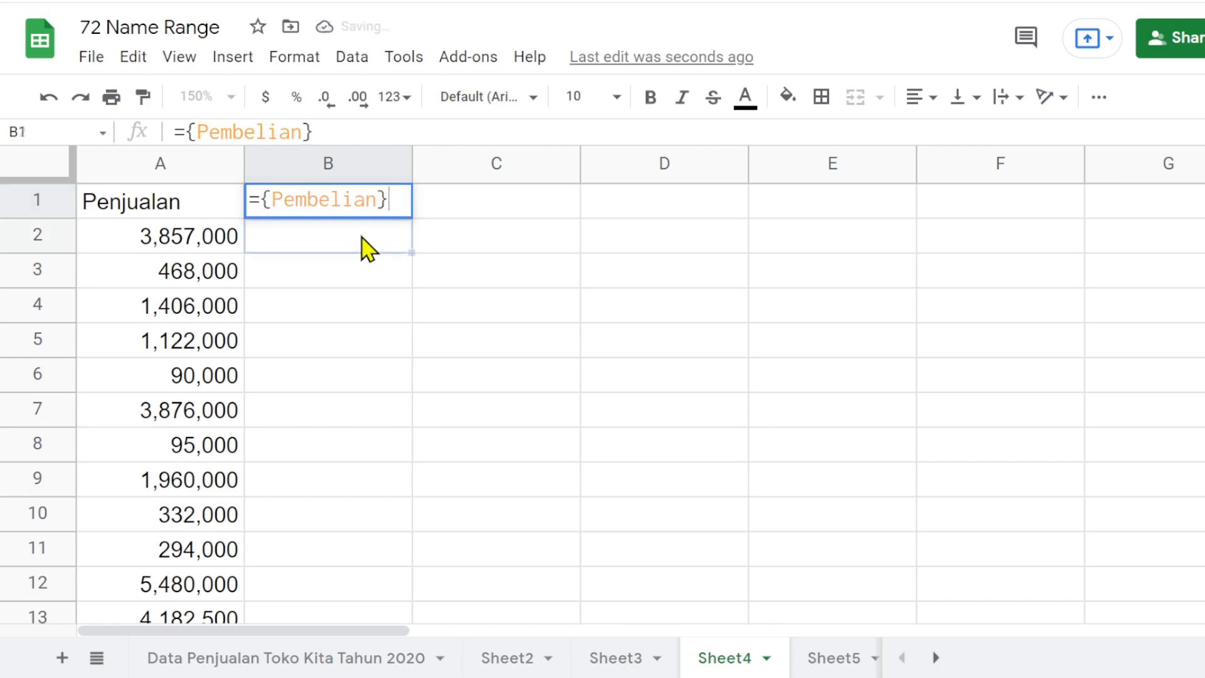
pyautogui.write('}')
pyautogui.press('Return')
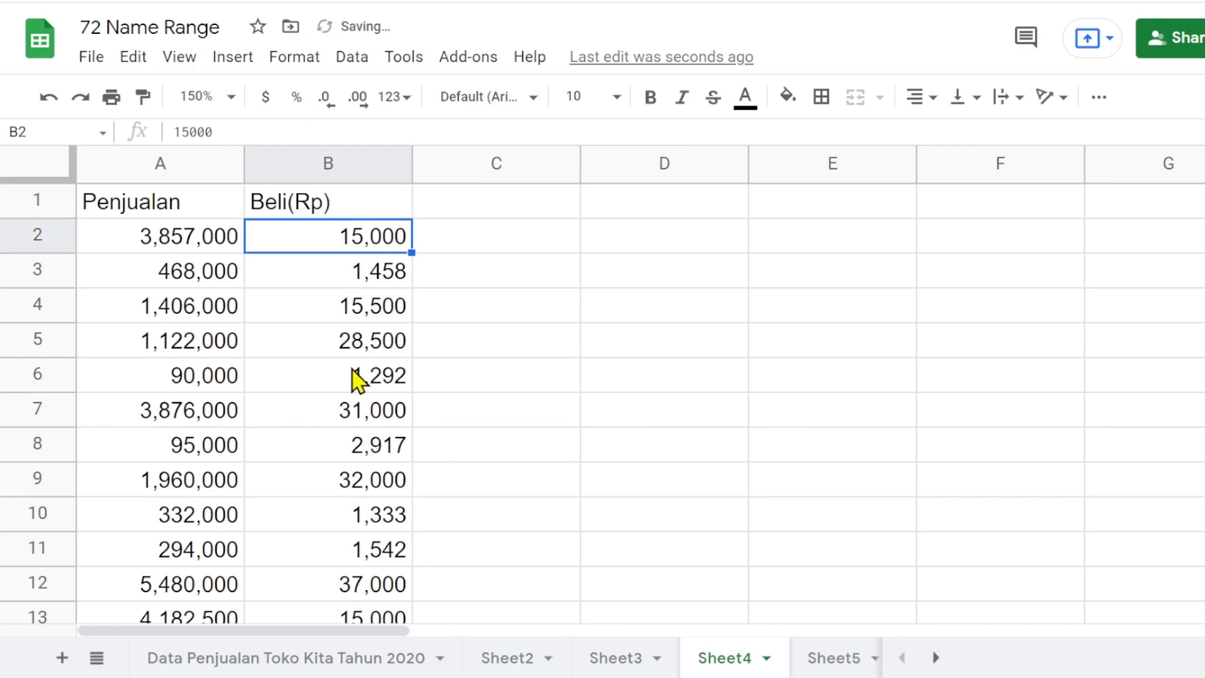
# - Move the Beli(Rp) column in front of the Penjualan column and compare the formulas in A1 and B1
pyautogui.click(323, 162)
pyautogui.moveTo(319, 164); pyautogui.dragTo(167, 161)
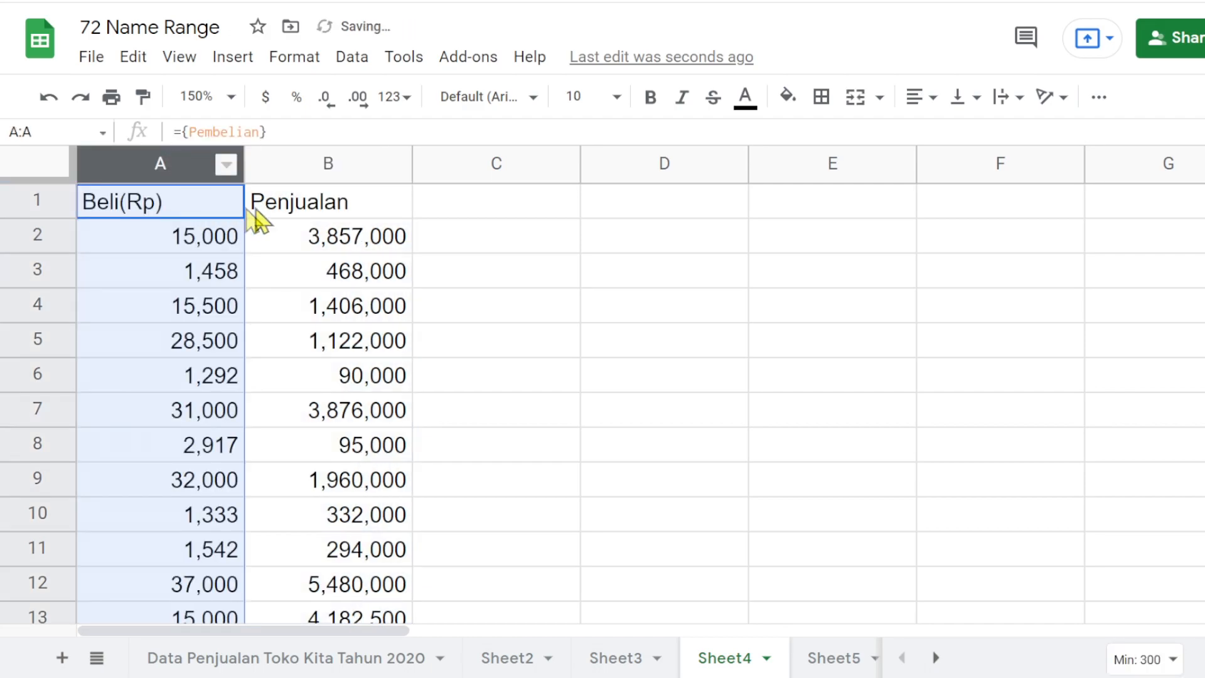
pyautogui.click(253, 213)
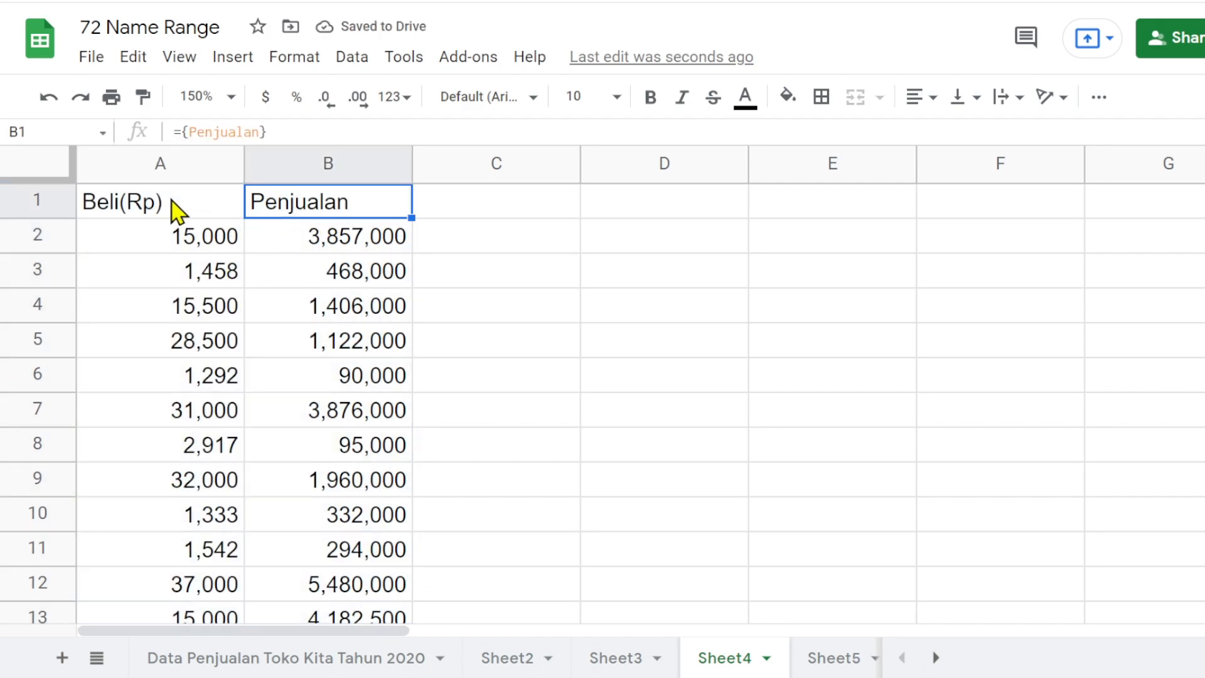
pyautogui.click(152, 216)
pyautogui.click(286, 210)
pyautogui.click(165, 215)
pyautogui.click(318, 214)
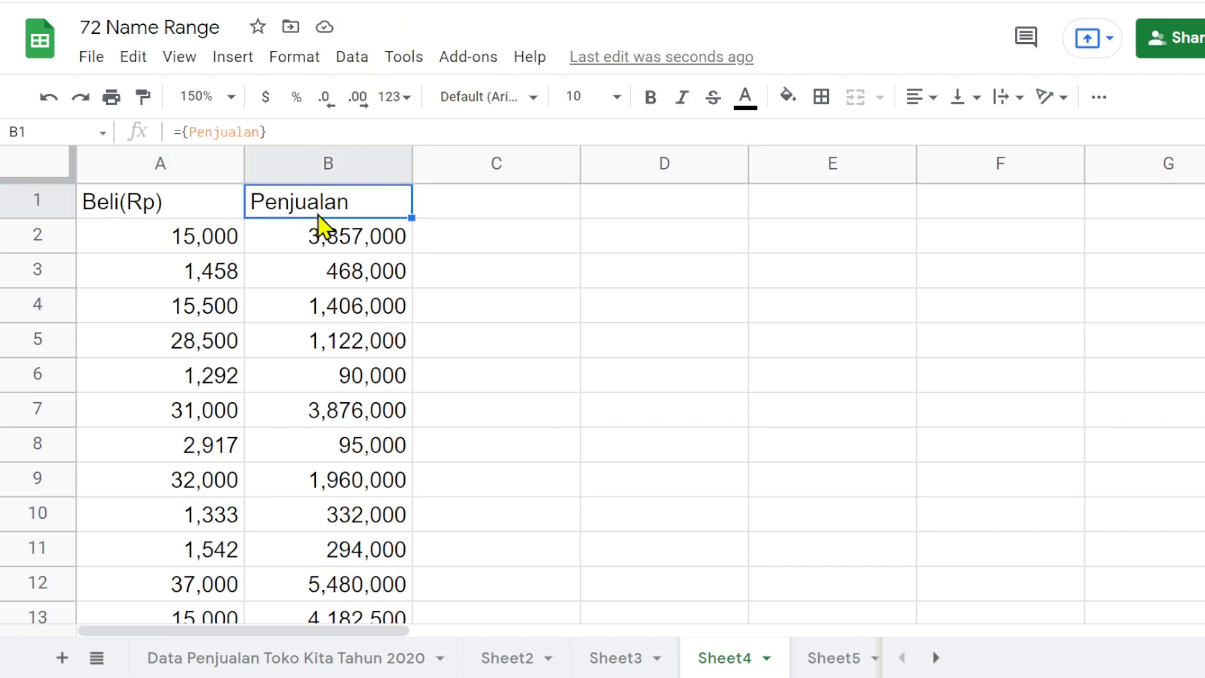
# - Extend the array formula in A1 to ={Pembelian, Penjualan}, using the suggested named range
pyautogui.click(158, 209)
pyautogui.click(261, 133)
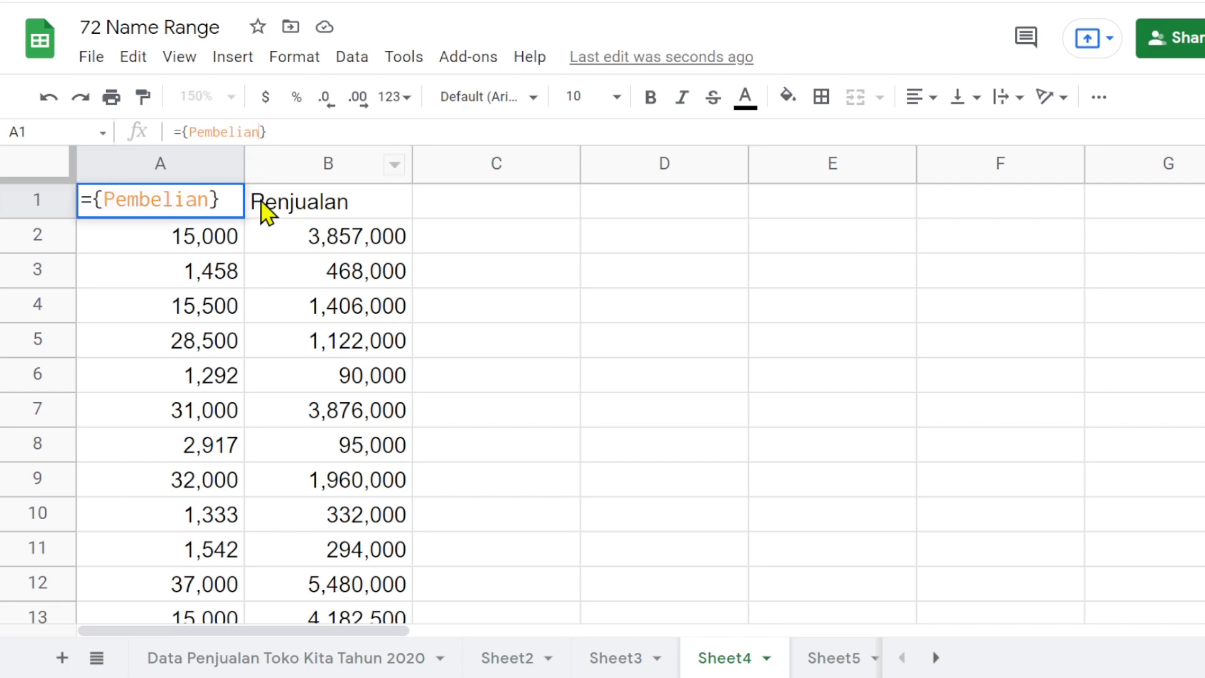
pyautogui.write(', pe')
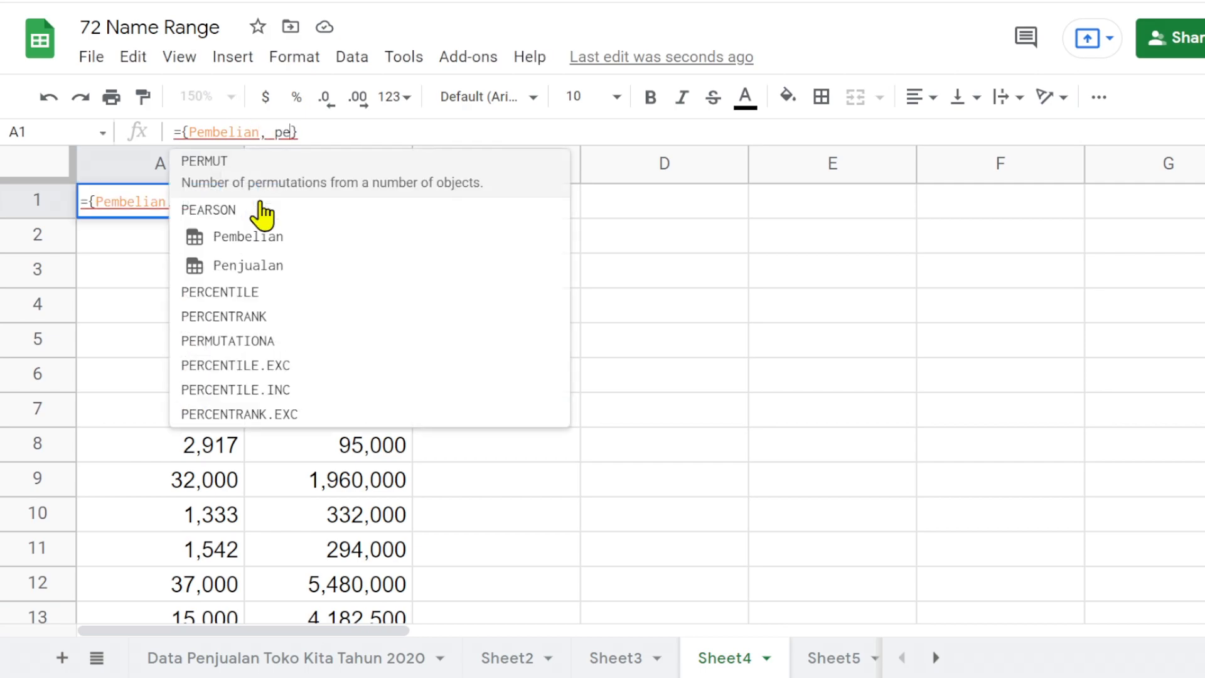
pyautogui.write('nj')
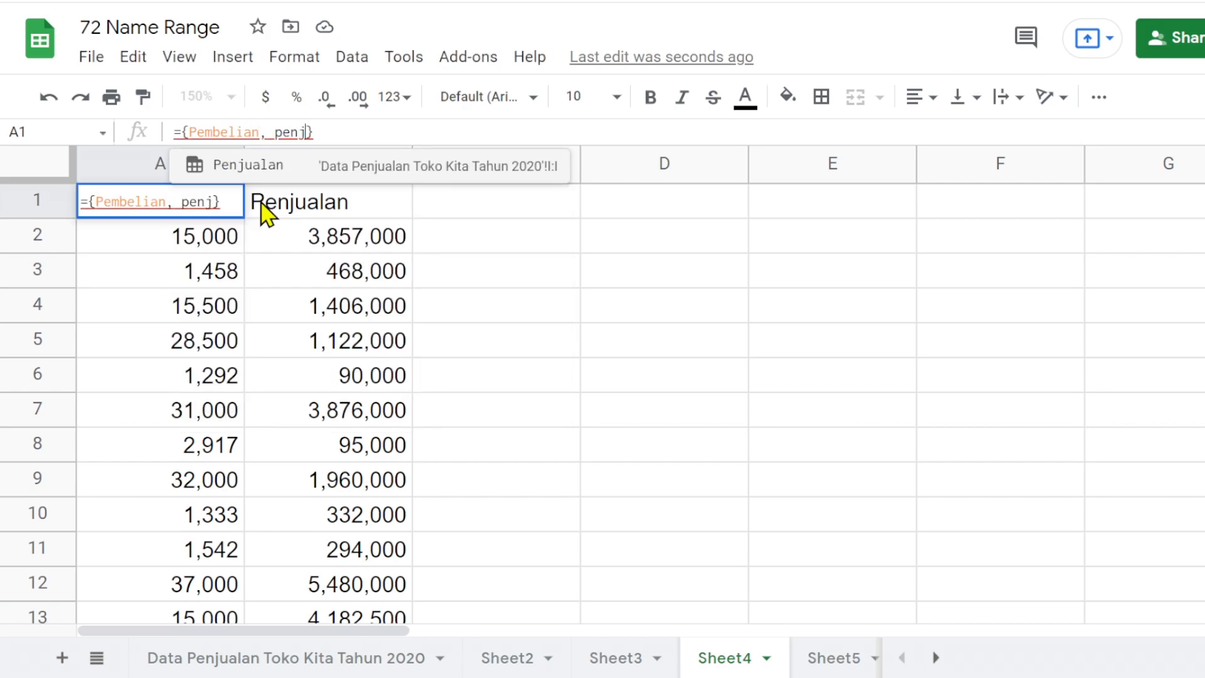
pyautogui.click(284, 166)
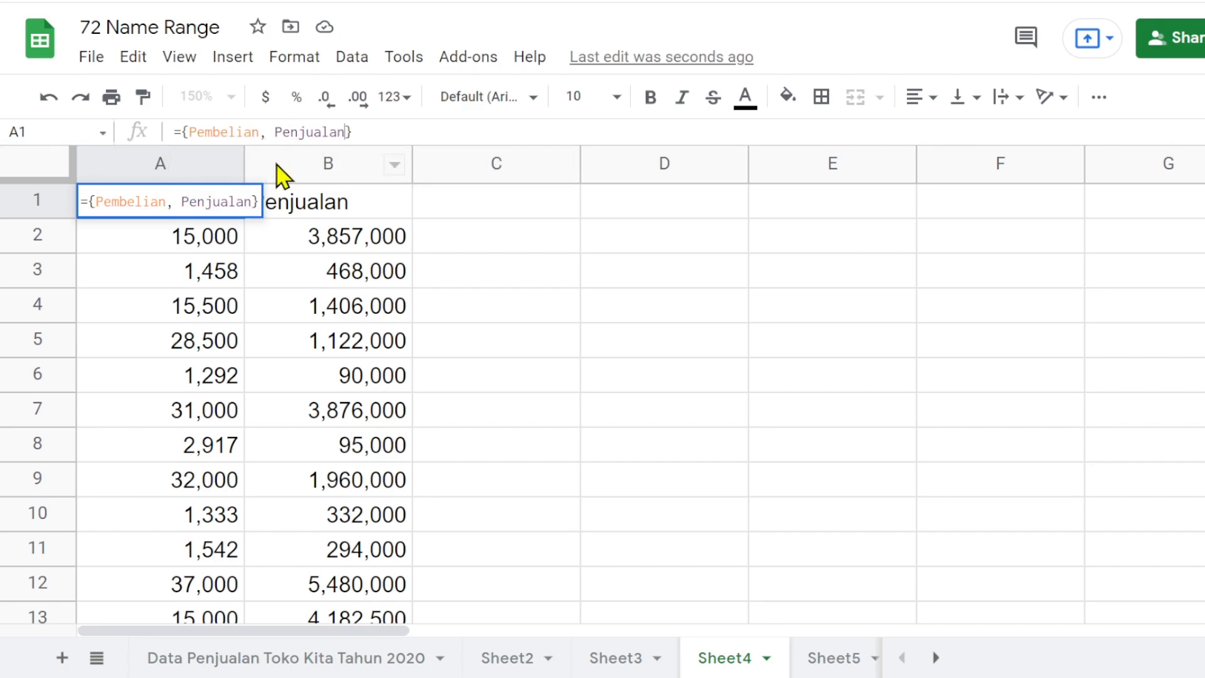
pyautogui.press('Return')
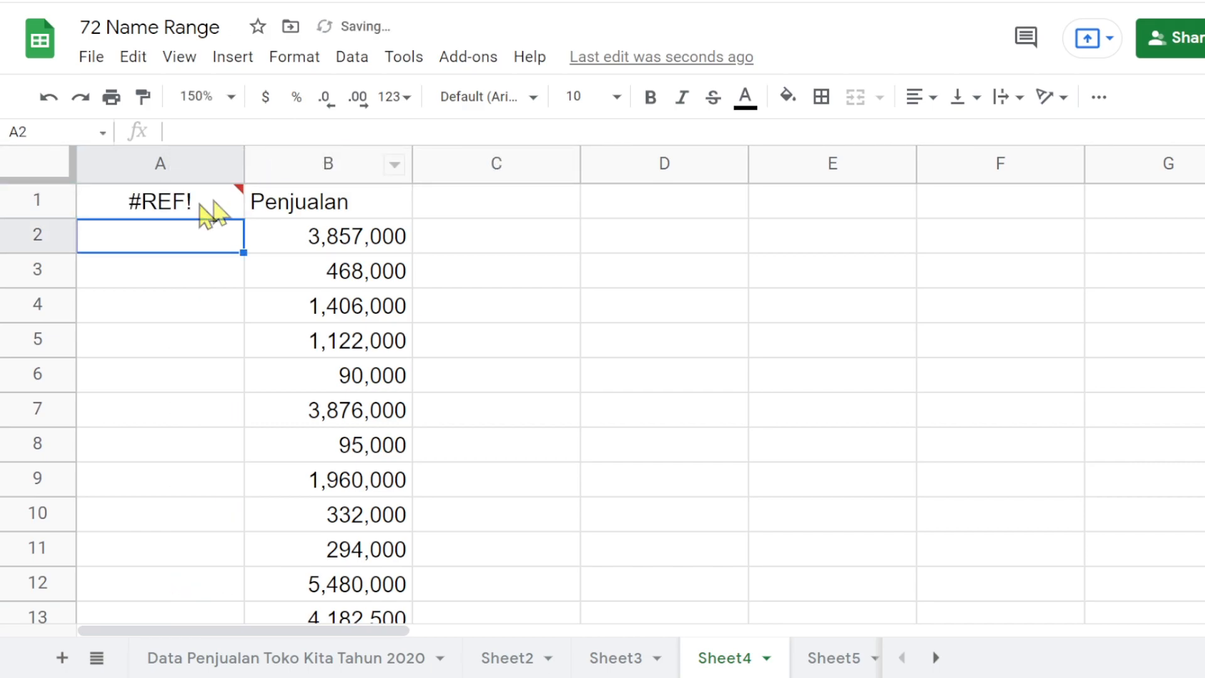
# - Clear the separate Penjualan formula from B1 and check the combined array formula in A1
pyautogui.moveTo(182, 218)
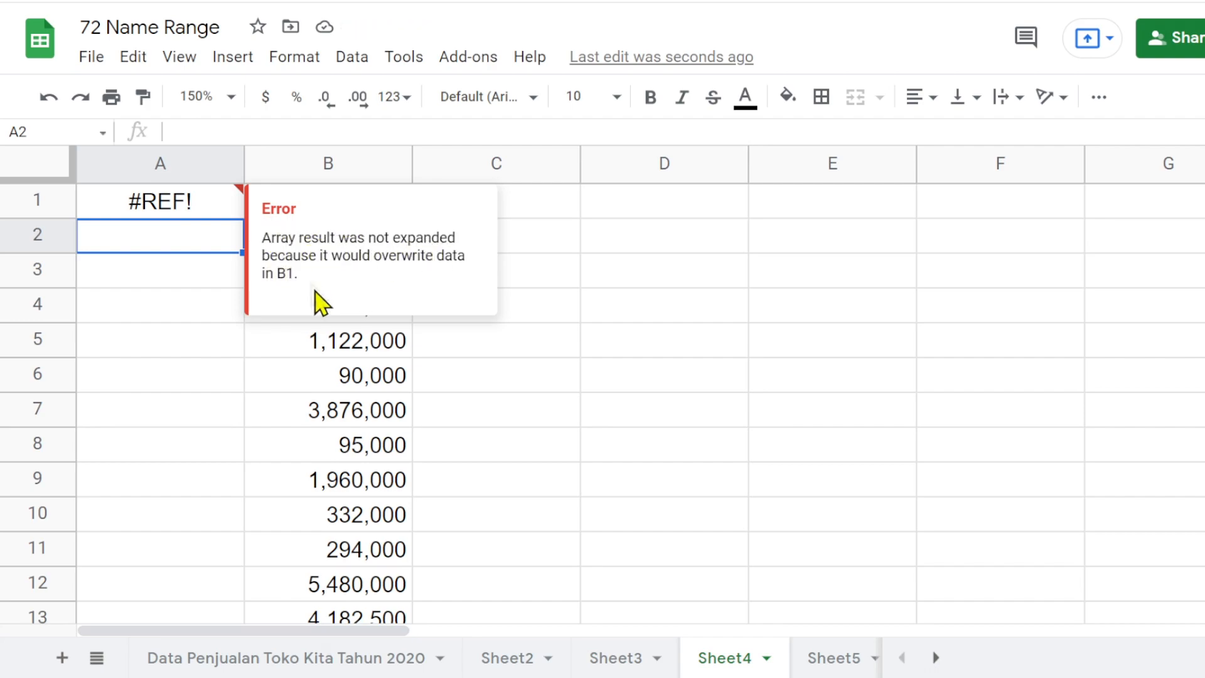
pyautogui.click(324, 375)
pyautogui.click(334, 210)
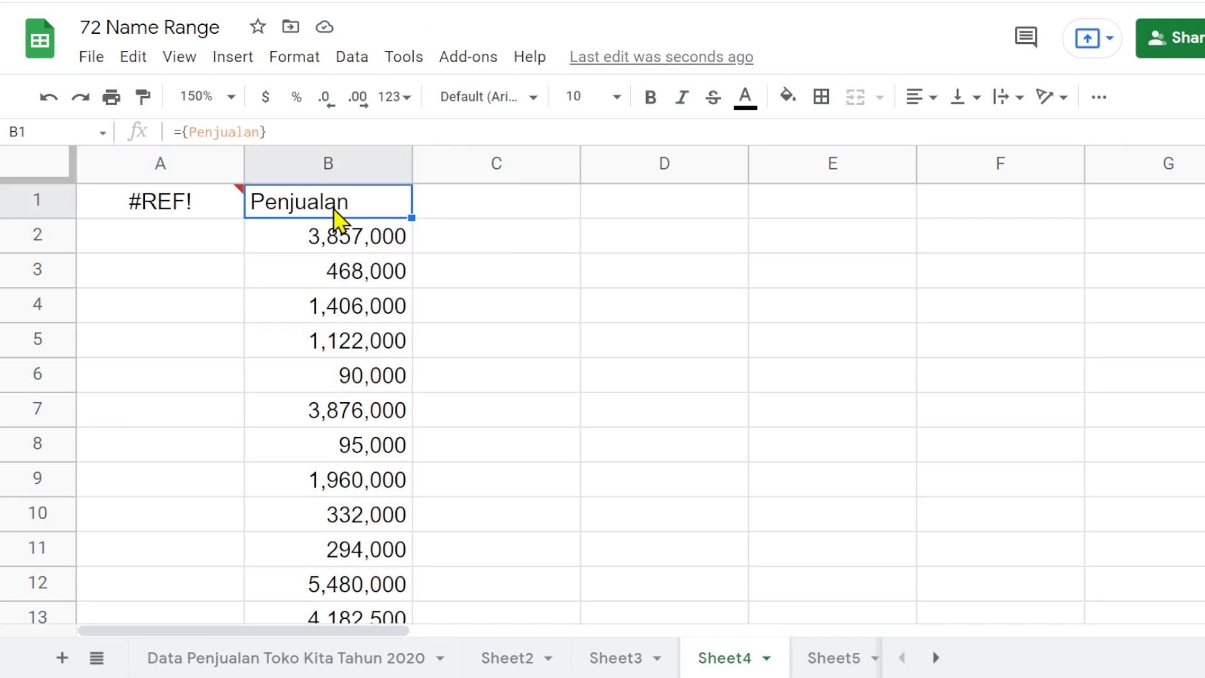
pyautogui.press('Delete')
pyautogui.click(158, 212)
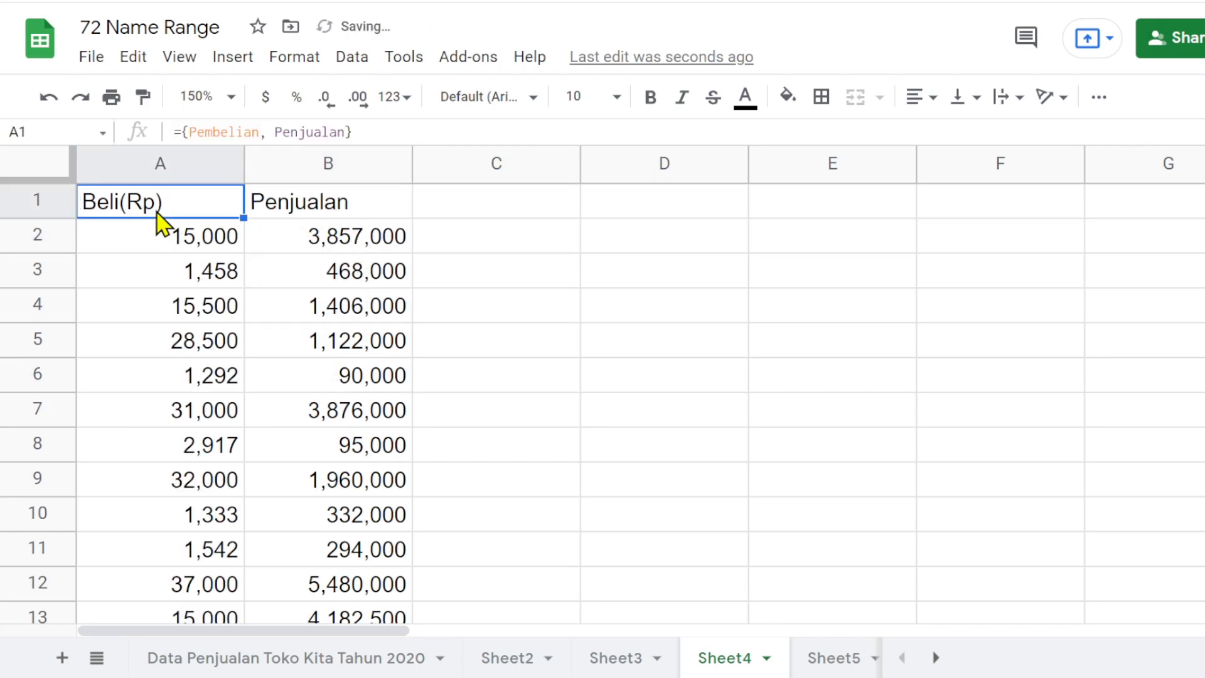
pyautogui.click(192, 132)
# - In the Data Penjualan Toko Kita Tahun 2020 sheet, define column D as a named range called Kategori
pyautogui.click(303, 658)
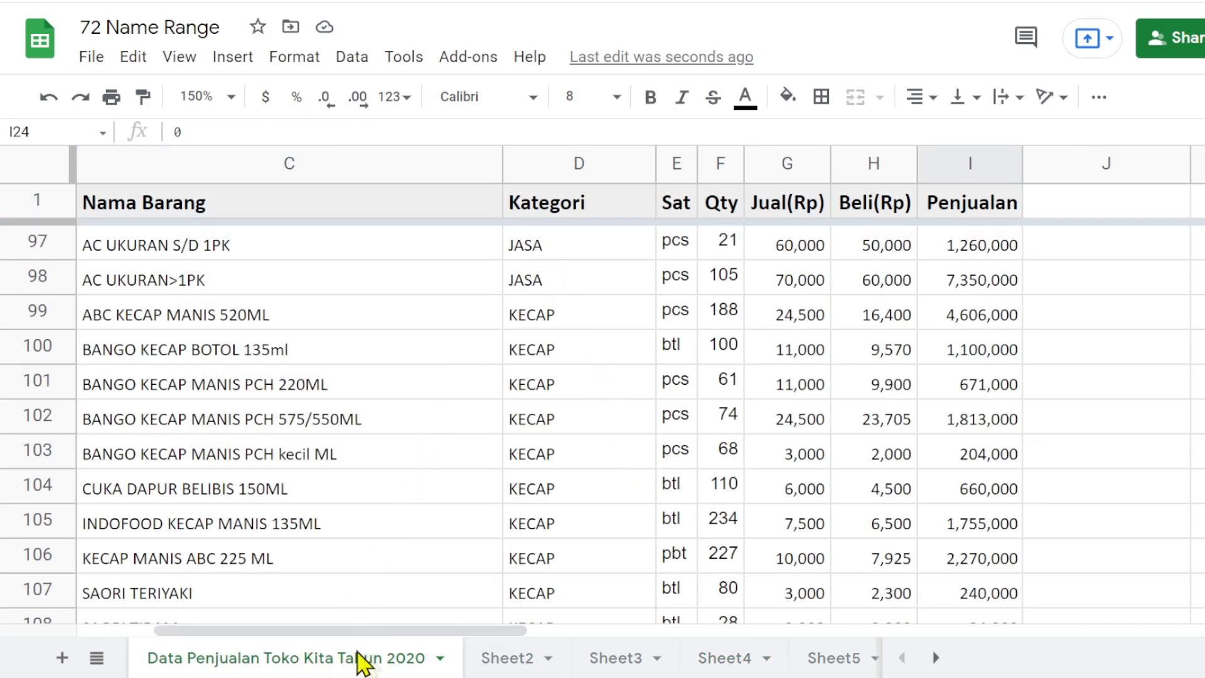
pyautogui.click(552, 162)
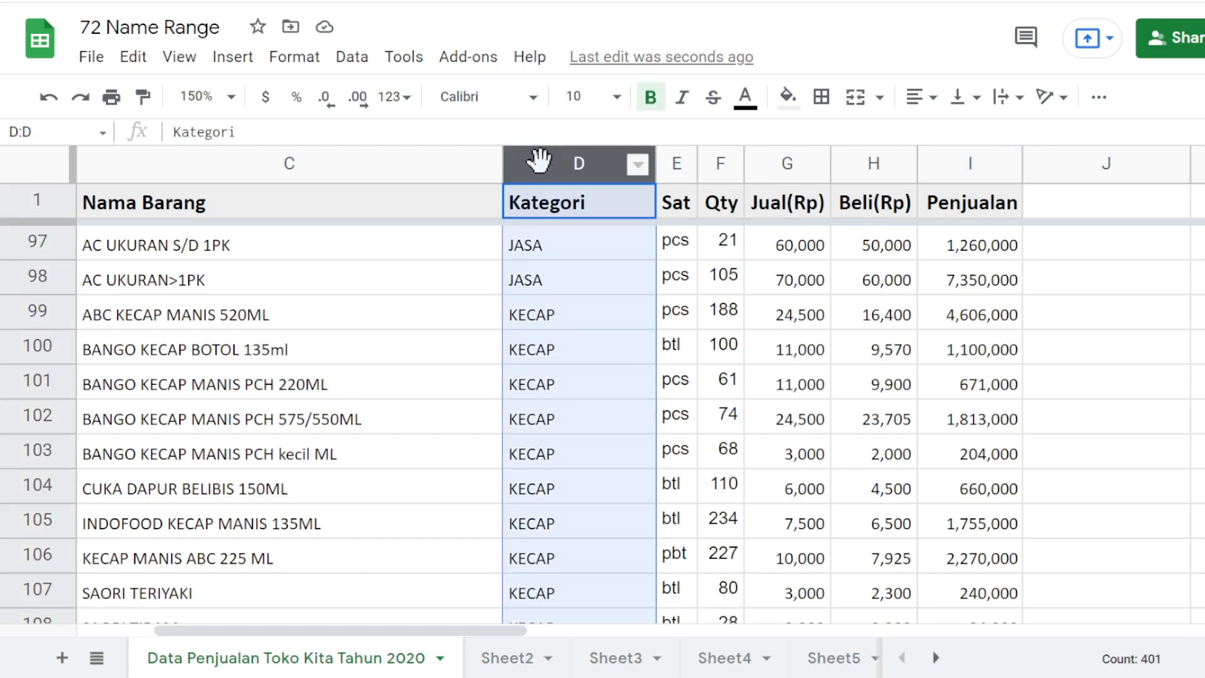
pyautogui.click(79, 128)
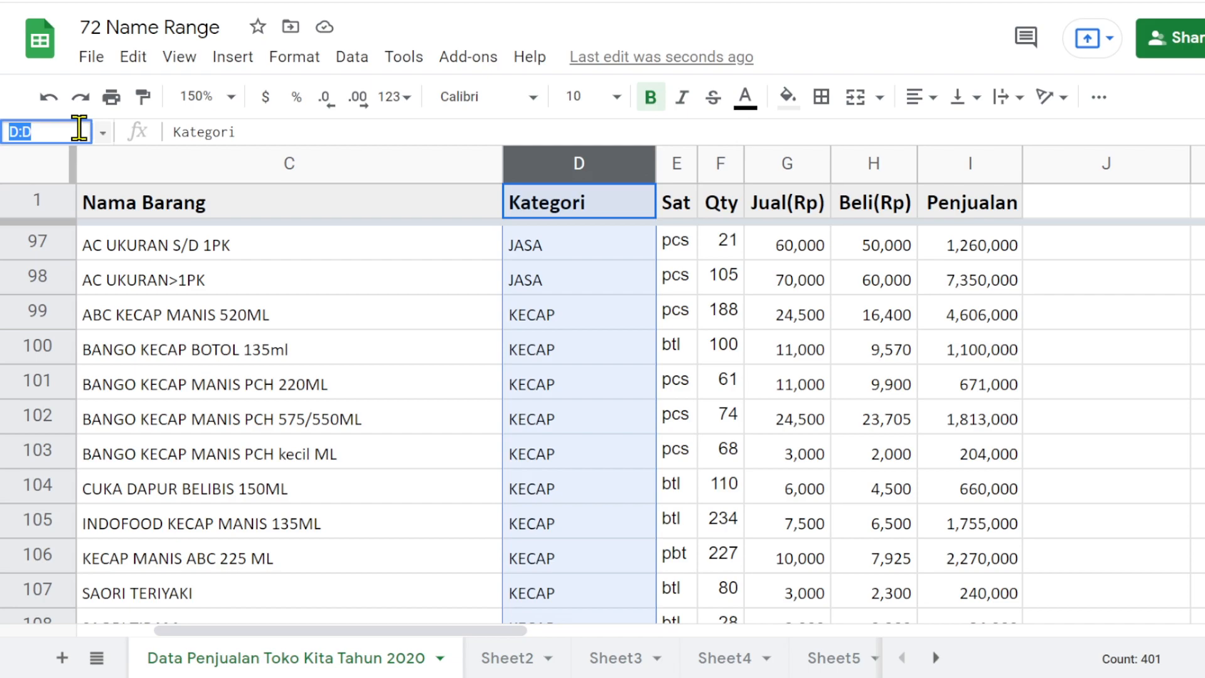
pyautogui.write('Kart')
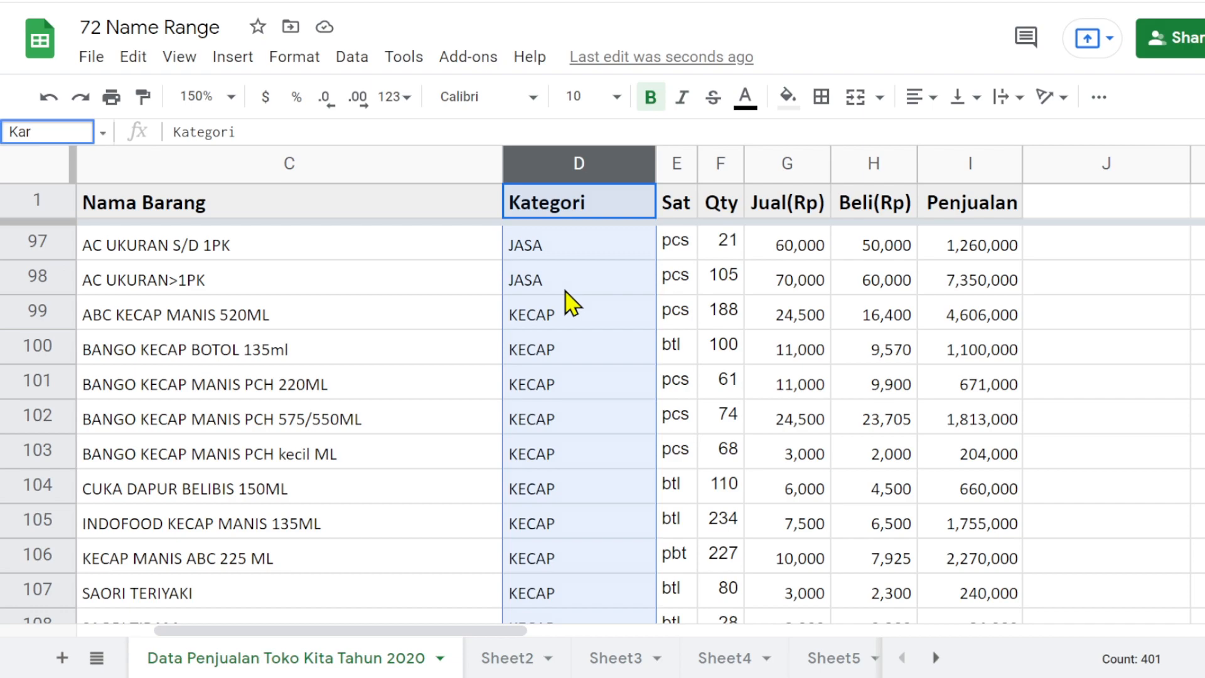
pyautogui.press('BackSpace')
pyautogui.write('tegor')
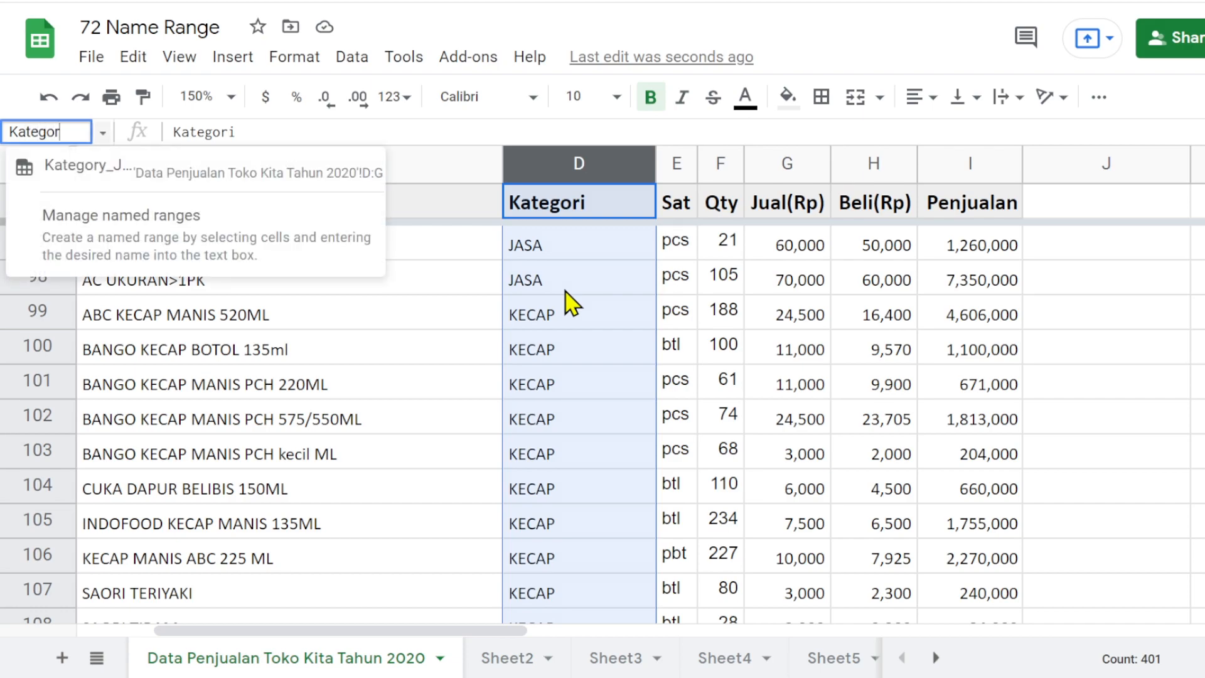
pyautogui.write('i')
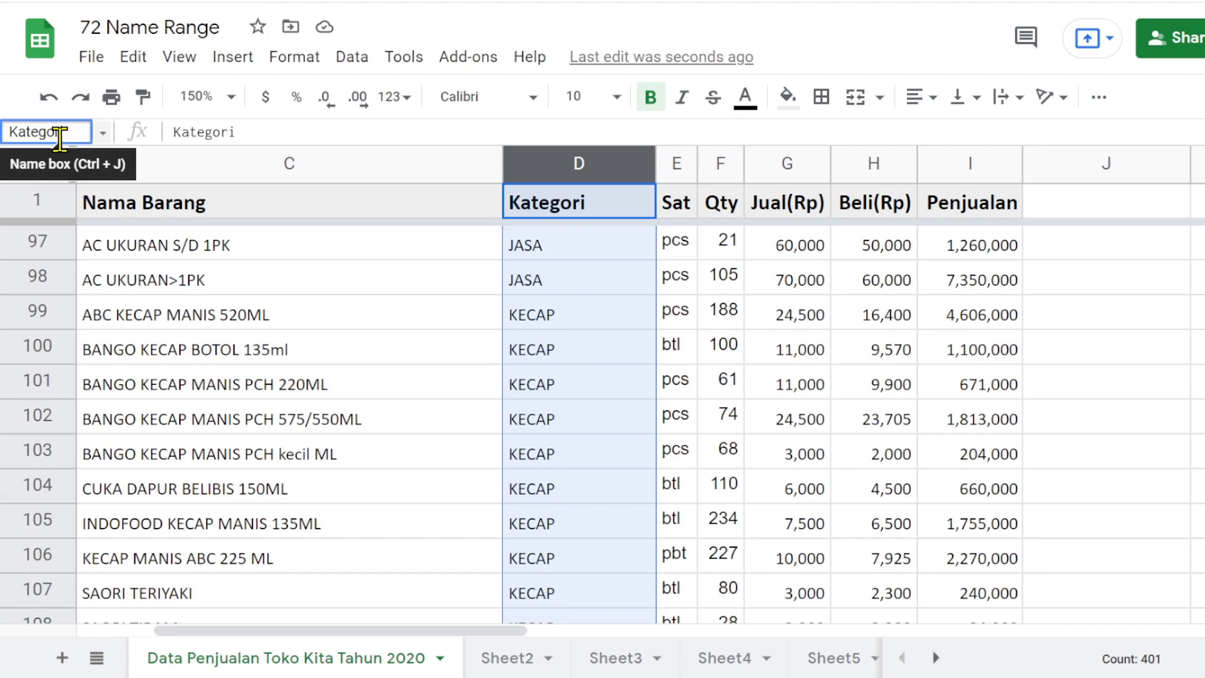
pyautogui.press('Return')
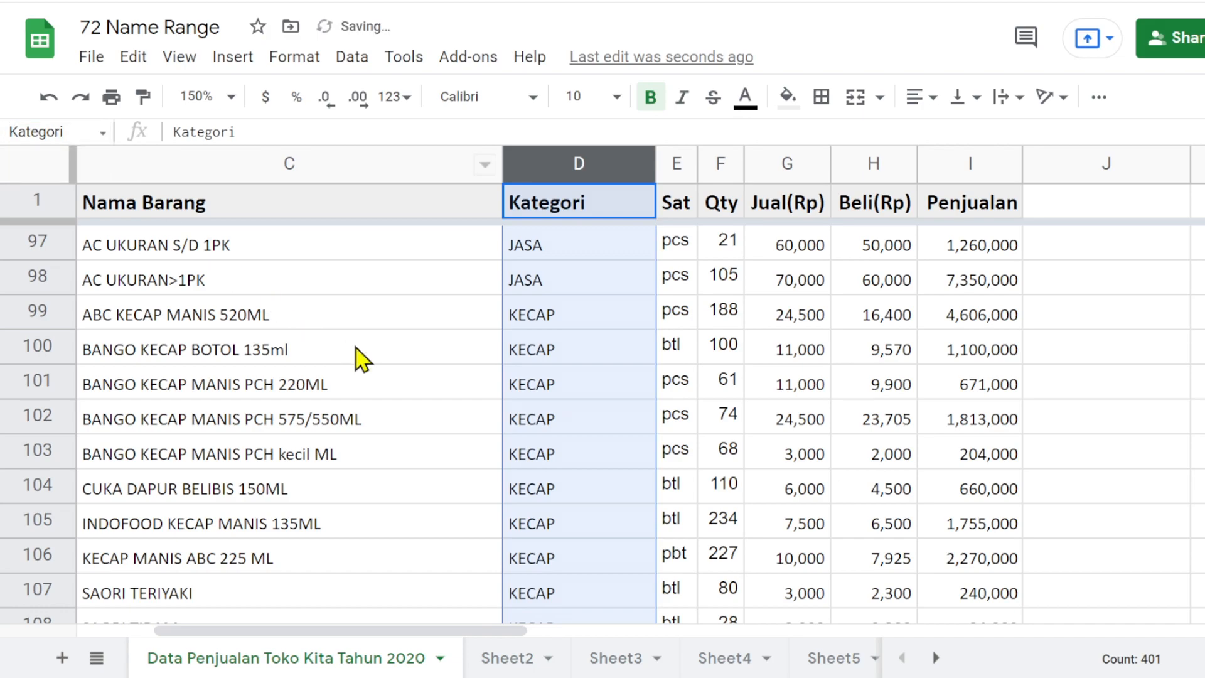
pyautogui.click(357, 351)
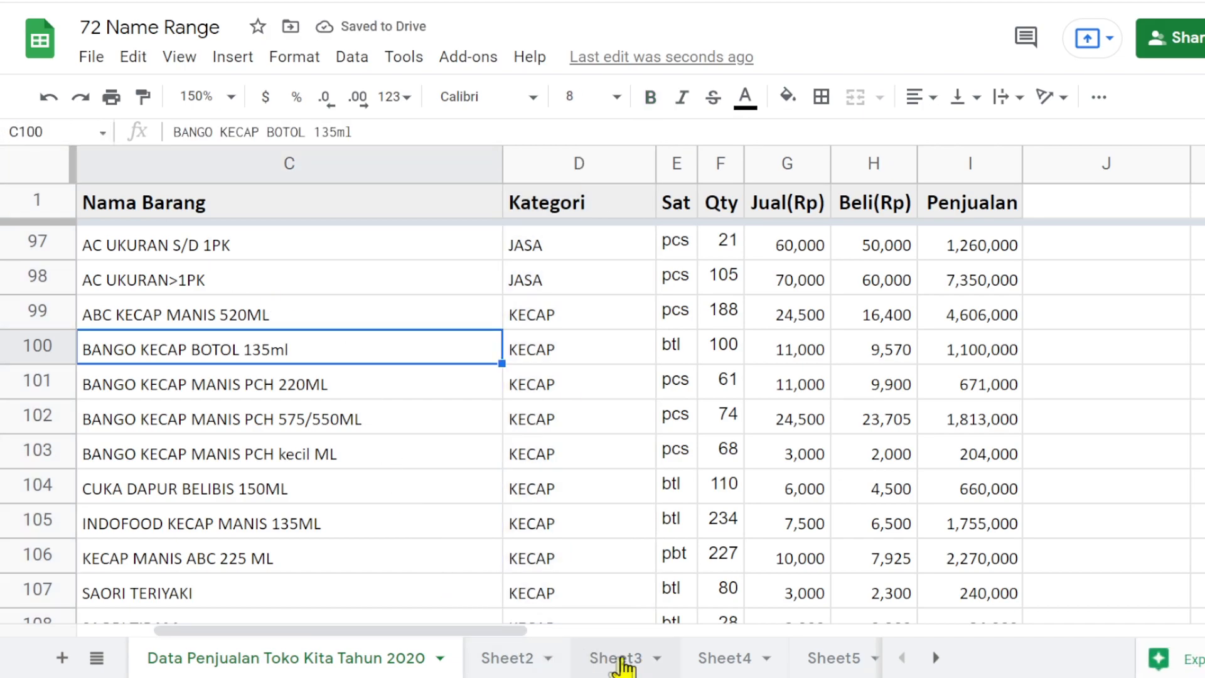
# - Replace the array formula in A1 of Sheet4 with ={Kategori}, using the suggested named range
pyautogui.click(615, 662)
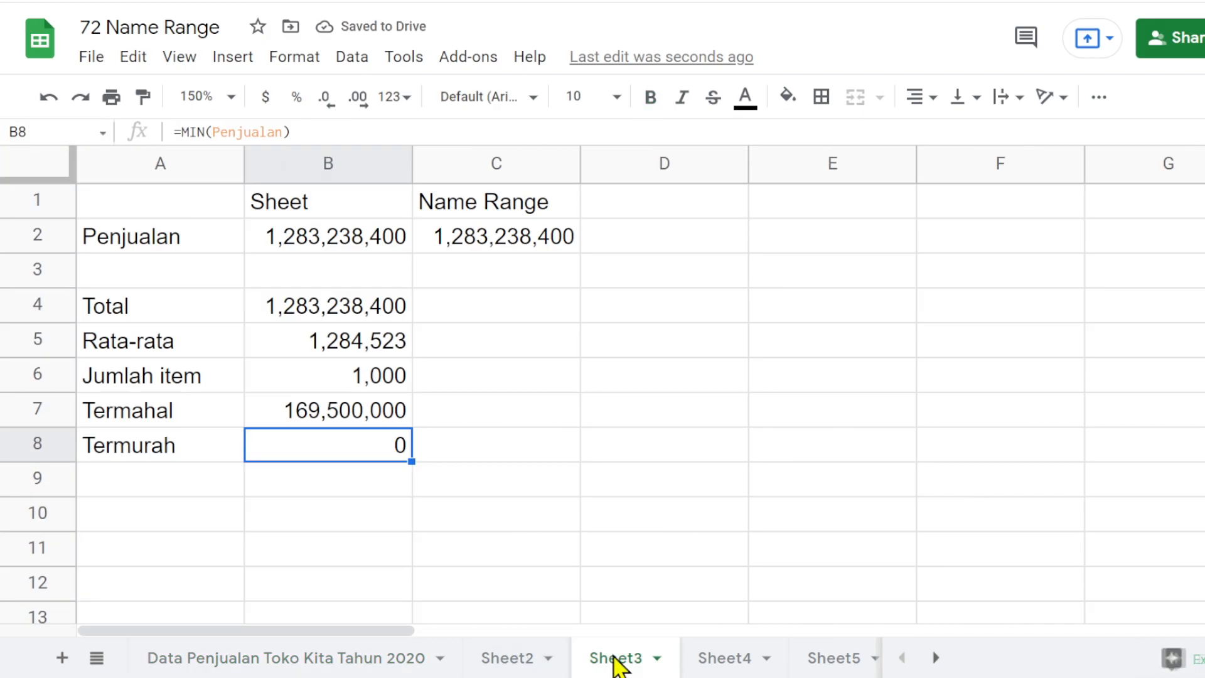
pyautogui.click(744, 658)
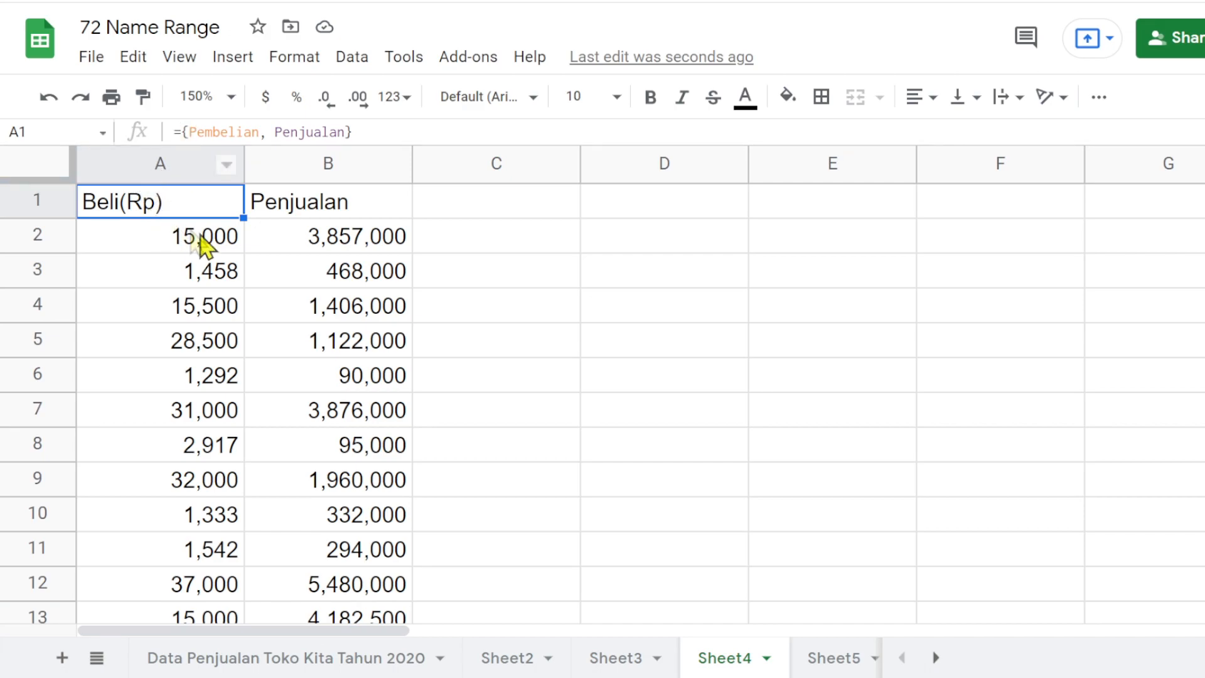
pyautogui.press('Delete')
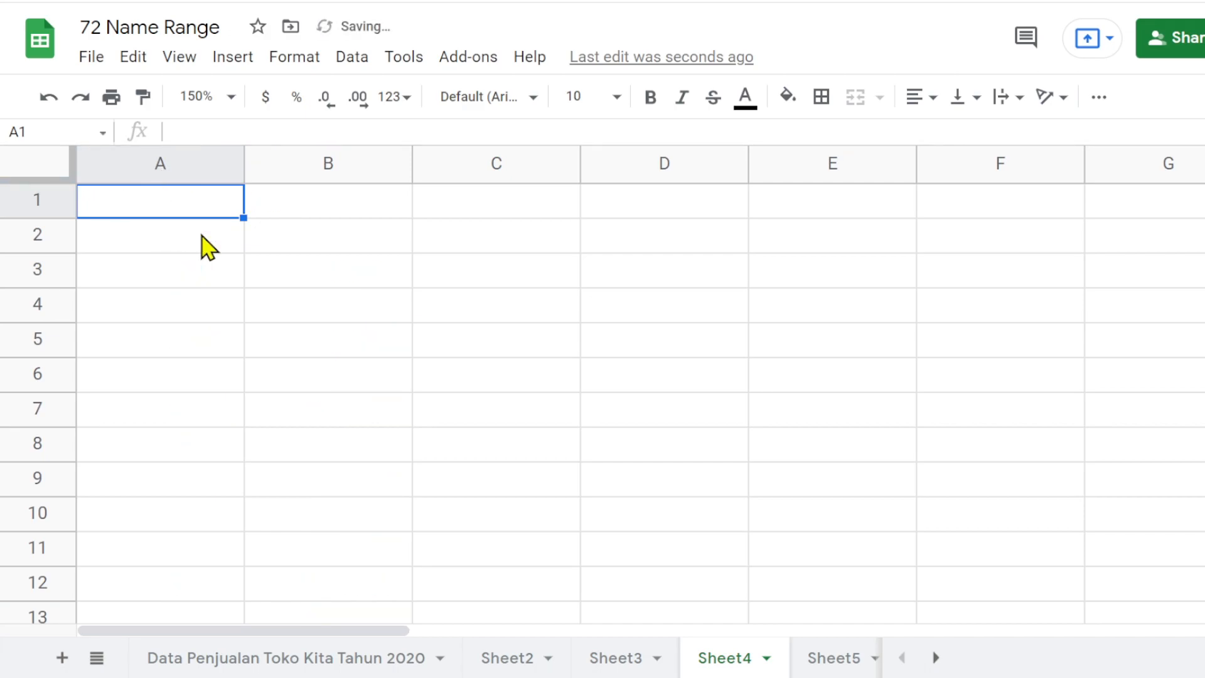
pyautogui.write('=')
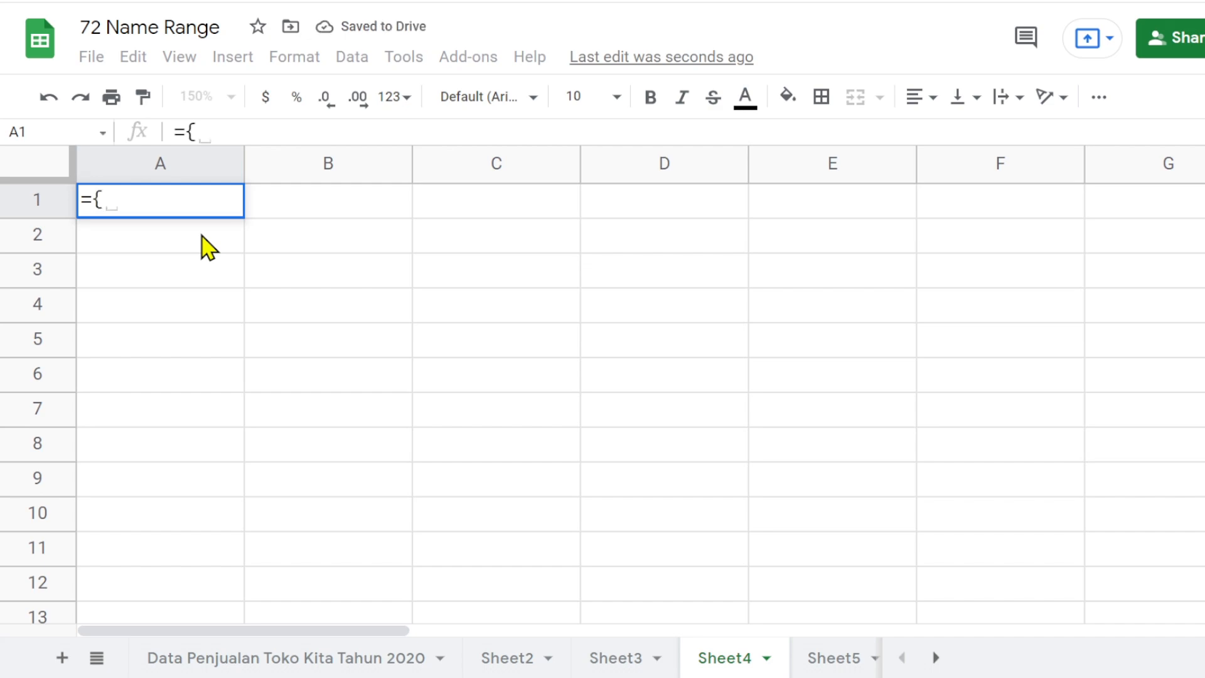
pyautogui.write('{ka')
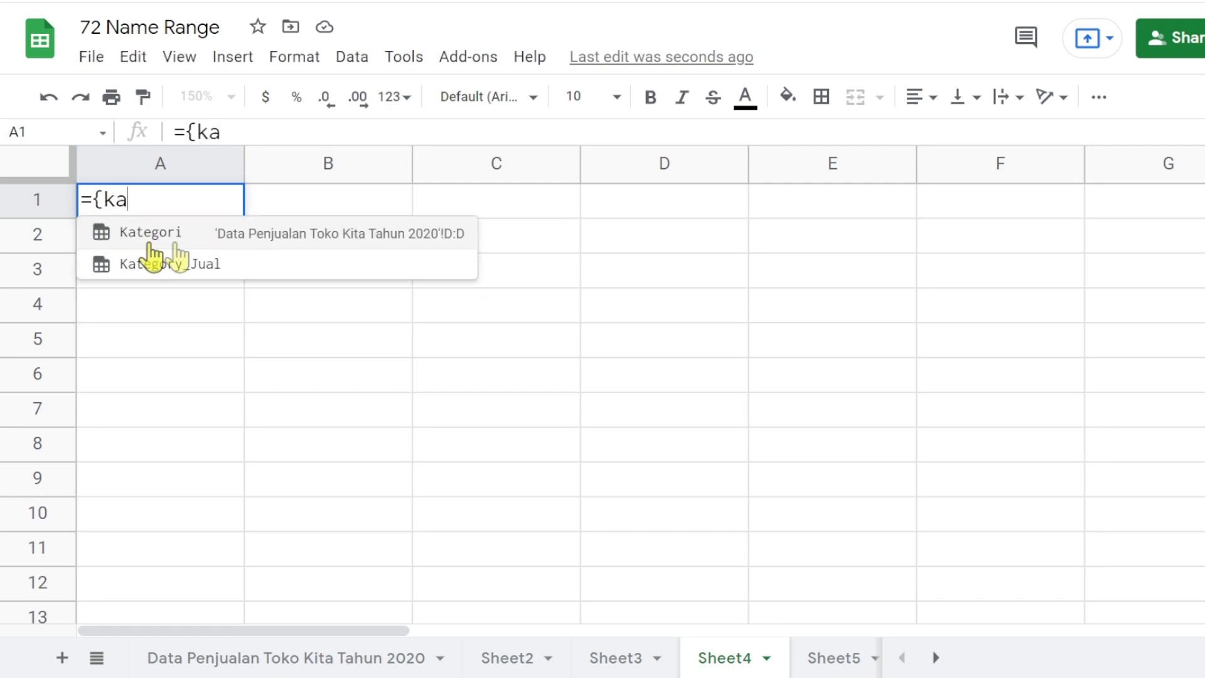
pyautogui.click(175, 241)
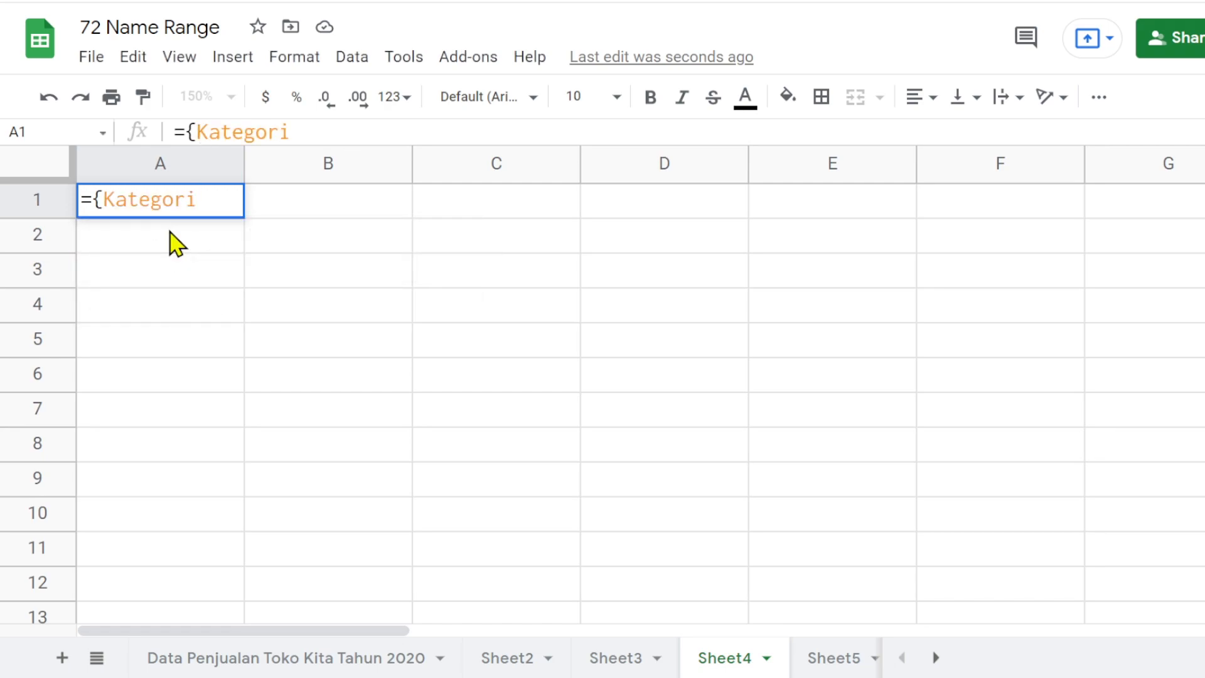
pyautogui.press('Return')
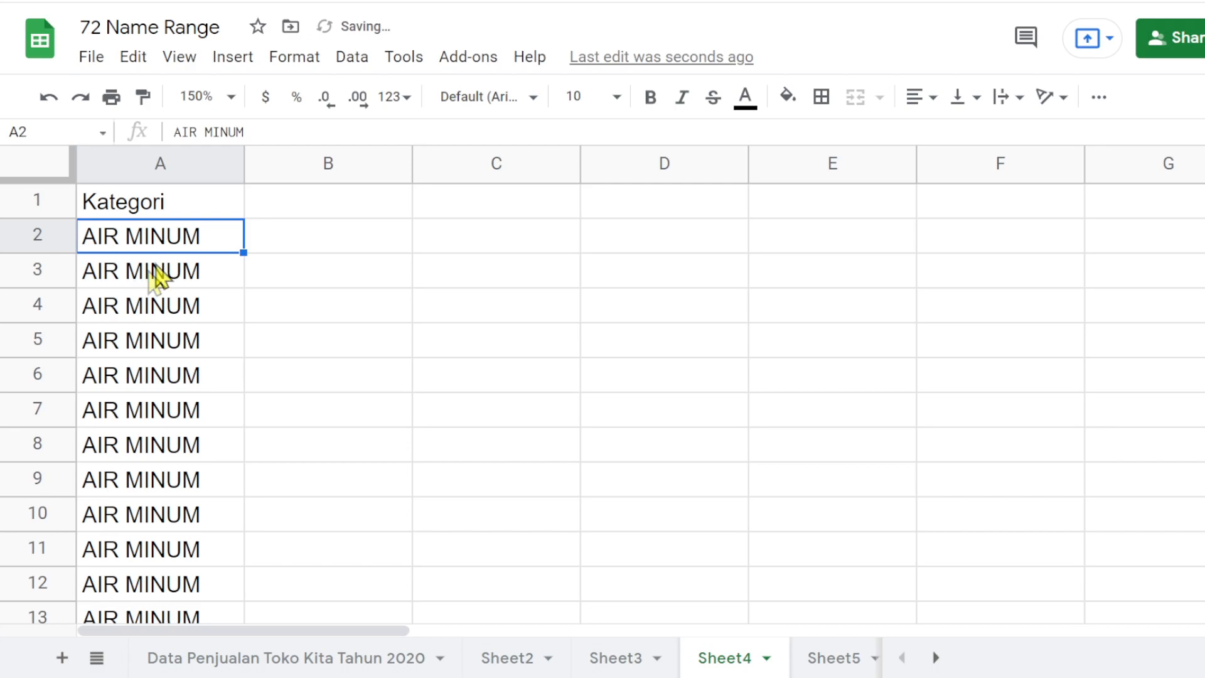
# - Wrap the A1 formula in UNIQUE, making it =unique({Kategori}), to list each category only once
pyautogui.scroll(-10, 158, 269)
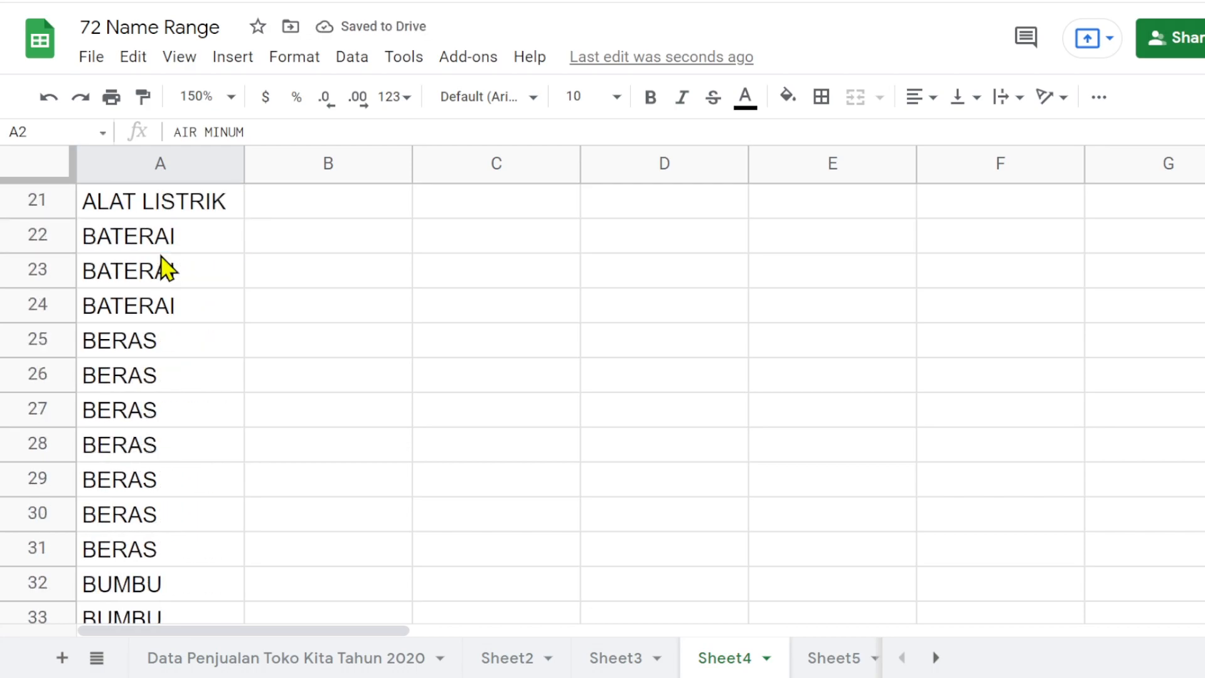
pyautogui.scroll(5, 128, 420)
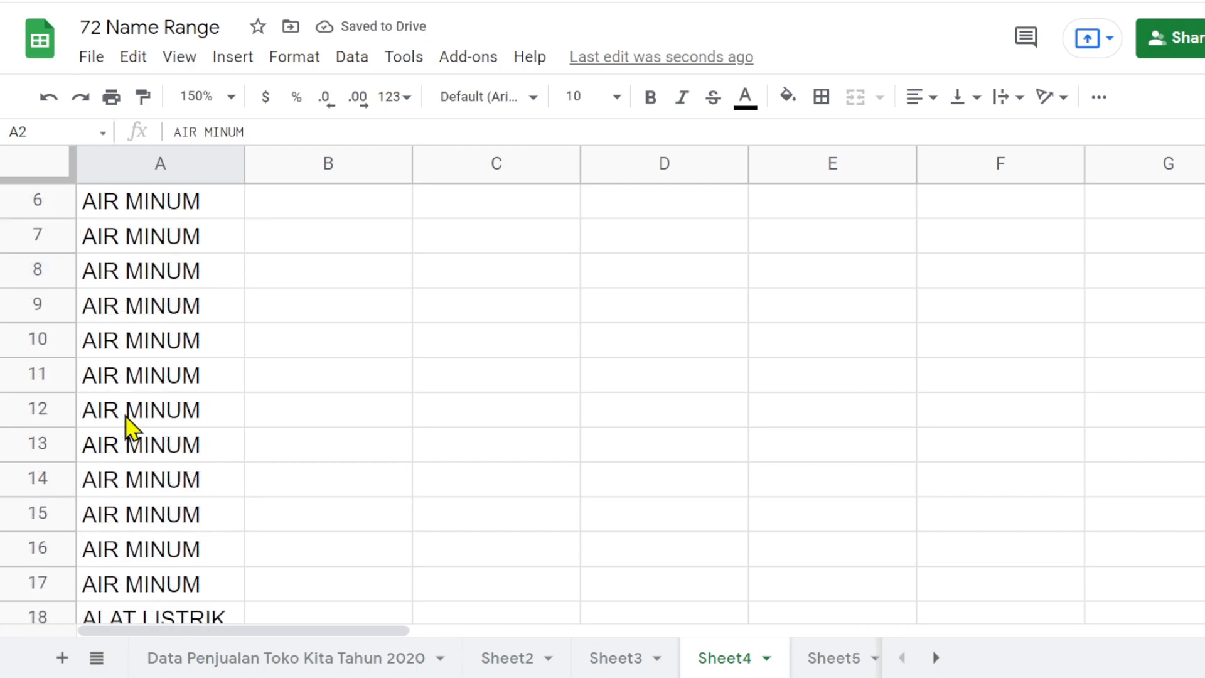
pyautogui.scroll(2, 127, 426)
pyautogui.click(127, 209)
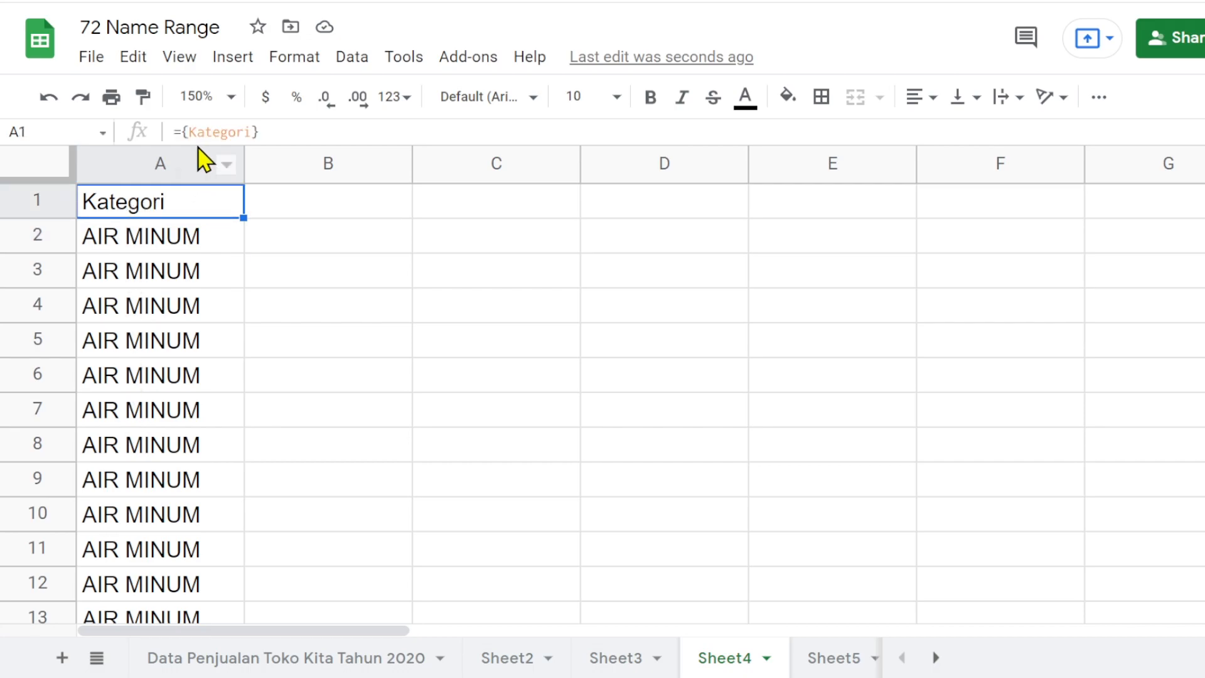
pyautogui.click(178, 131)
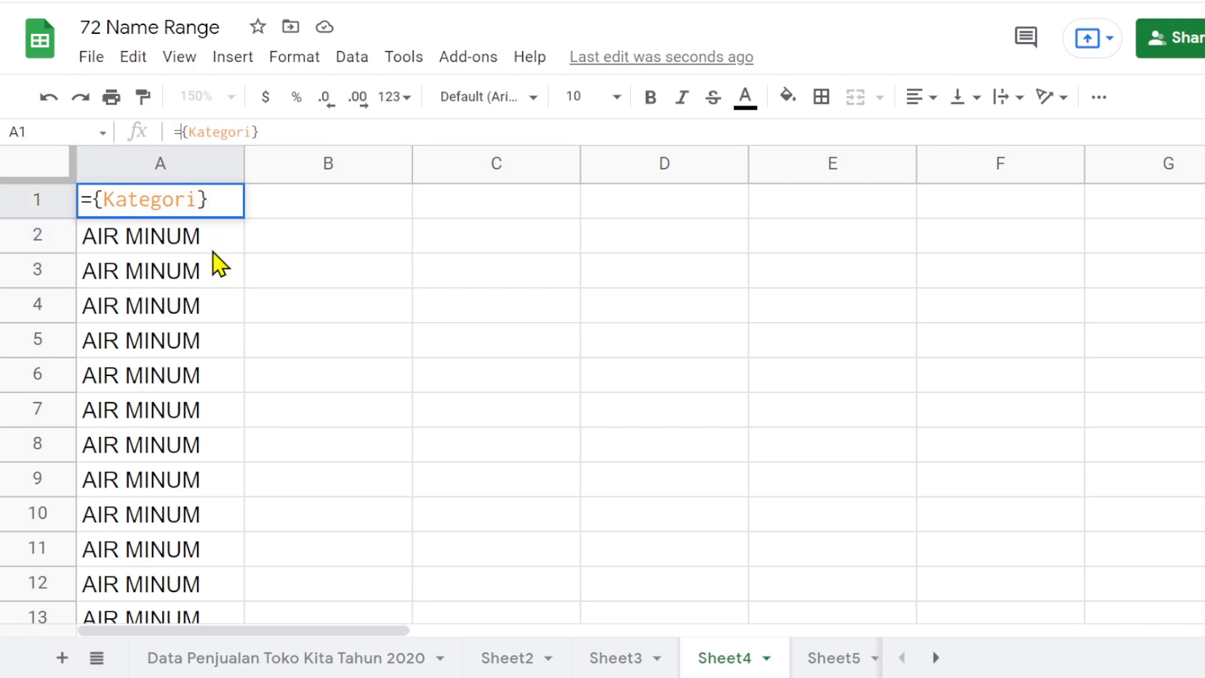
pyautogui.write('unique')
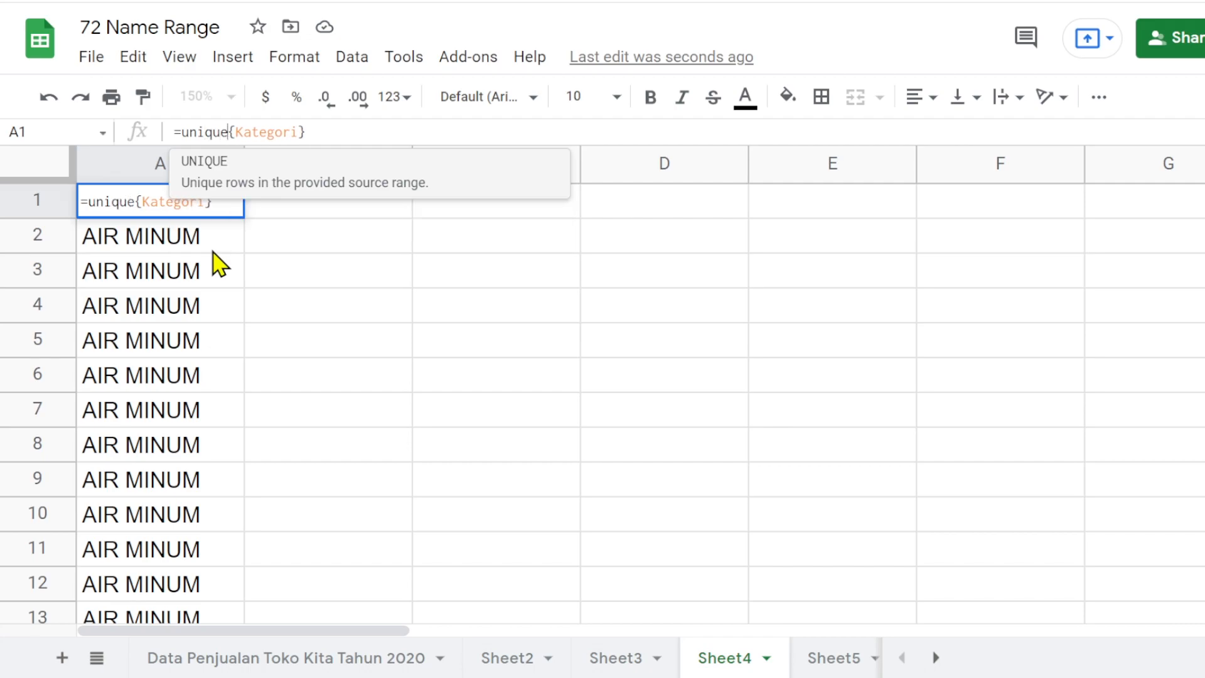
pyautogui.write('(')
pyautogui.click(330, 132)
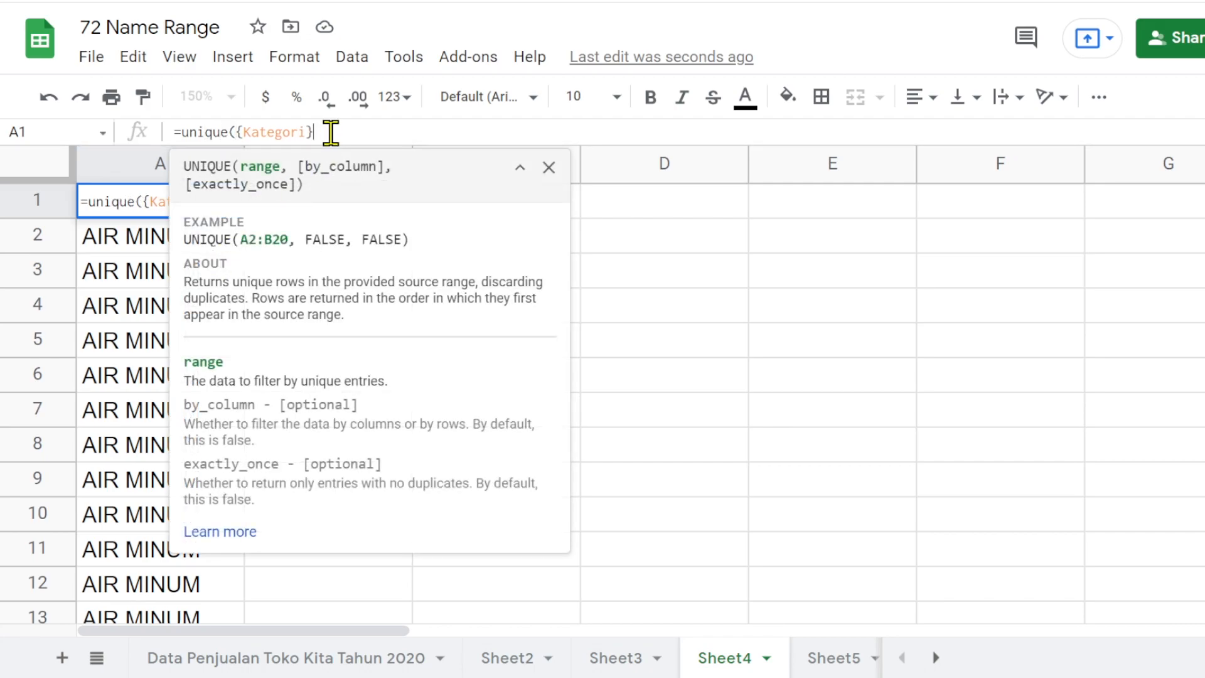
pyautogui.write(')')
pyautogui.press('Return')
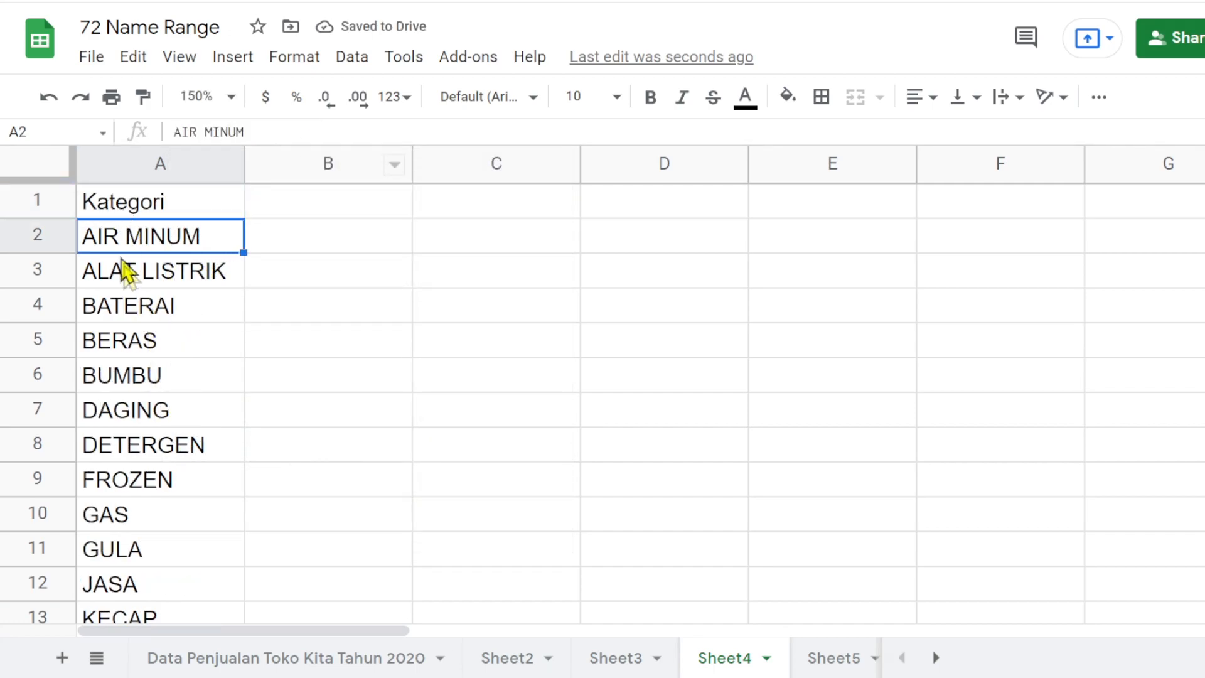
# - Look through the category list and enter the header Penjualan in B1
pyautogui.scroll(-5, 147, 377)
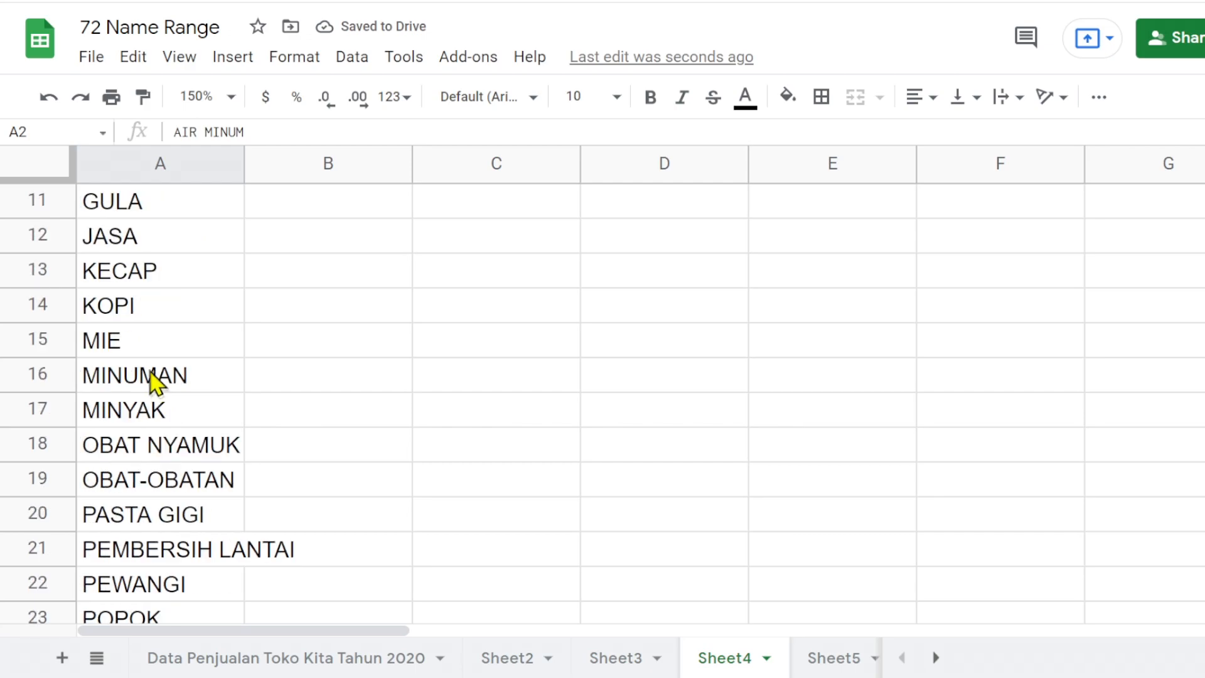
pyautogui.scroll(-3, 151, 377)
pyautogui.scroll(8, 154, 376)
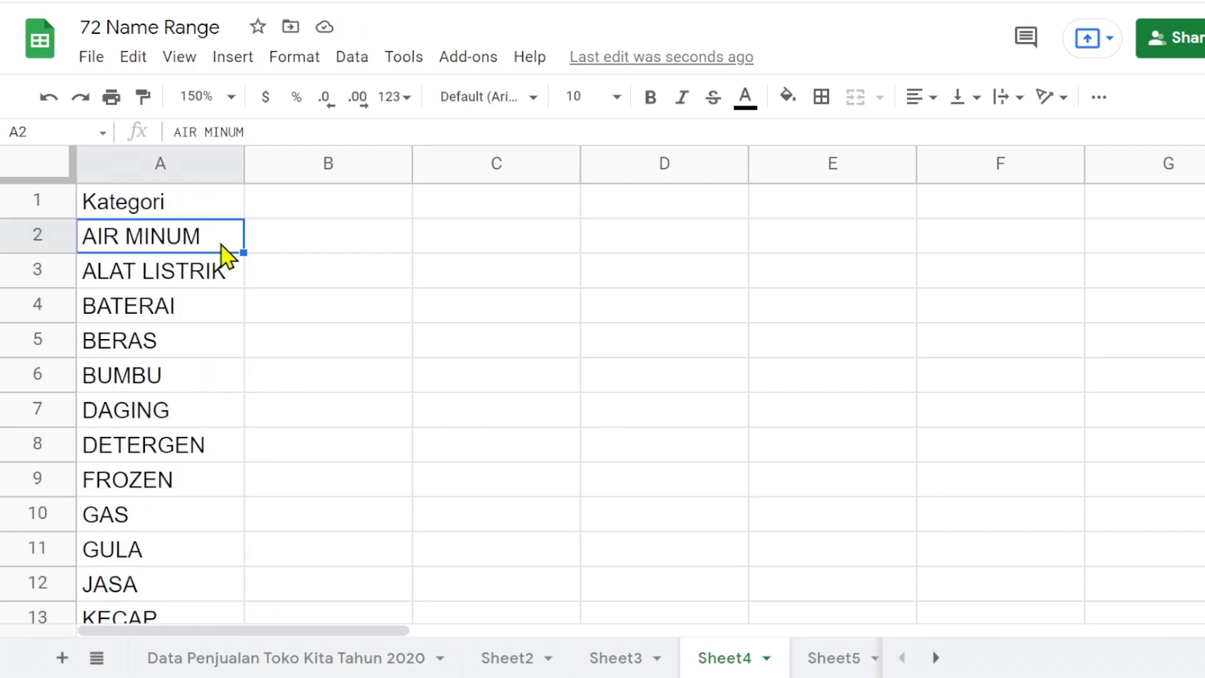
pyautogui.click(361, 210)
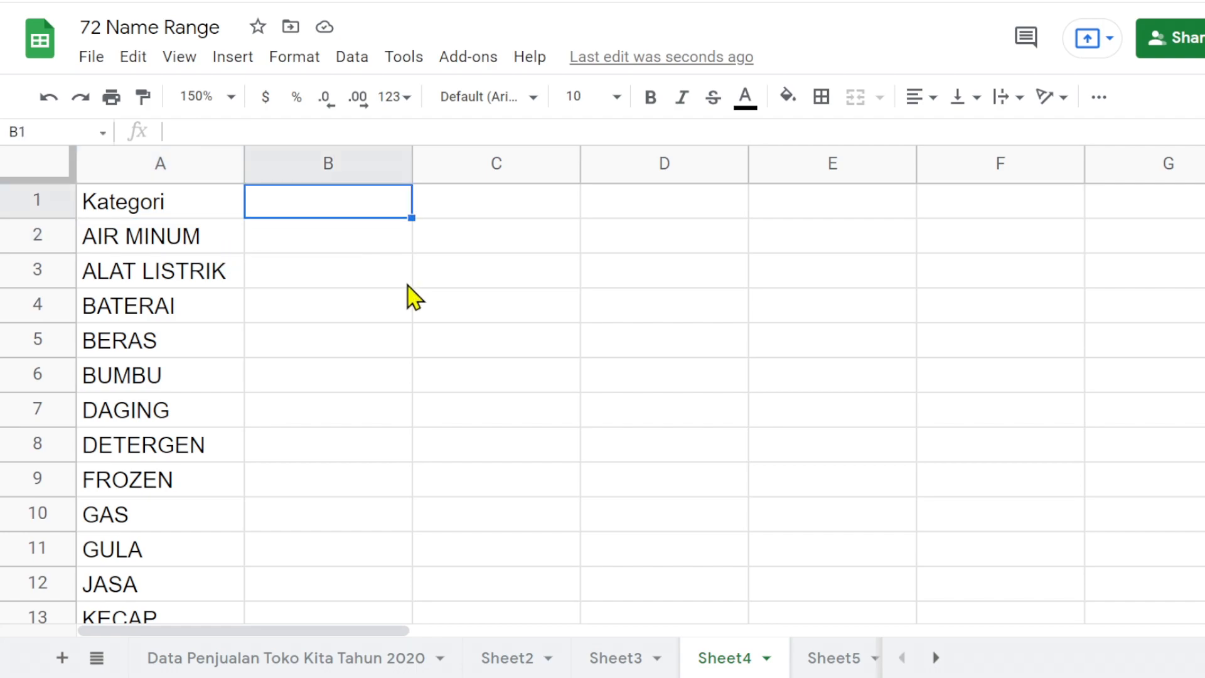
pyautogui.write('Penjualan')
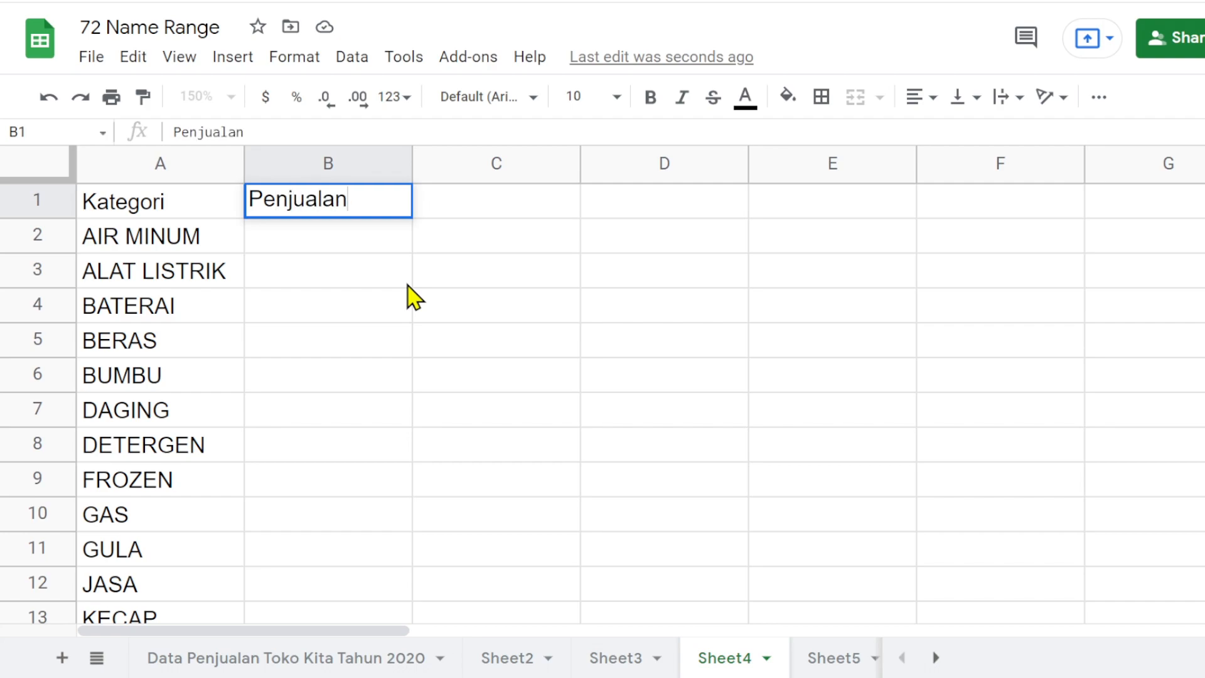
pyautogui.press('Return')
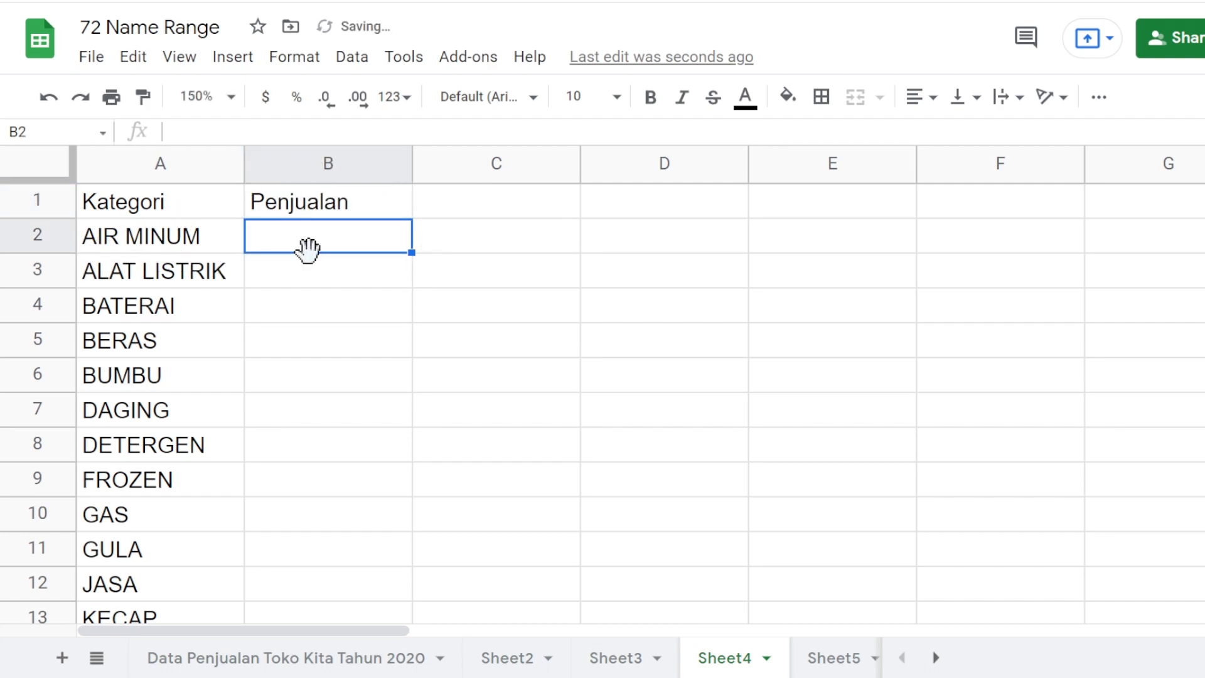
# - Enter =SUMIF(Kategori,A2,Penjualan) in B2 using the suggested named ranges, and decline the suggested autofill
pyautogui.write('=')
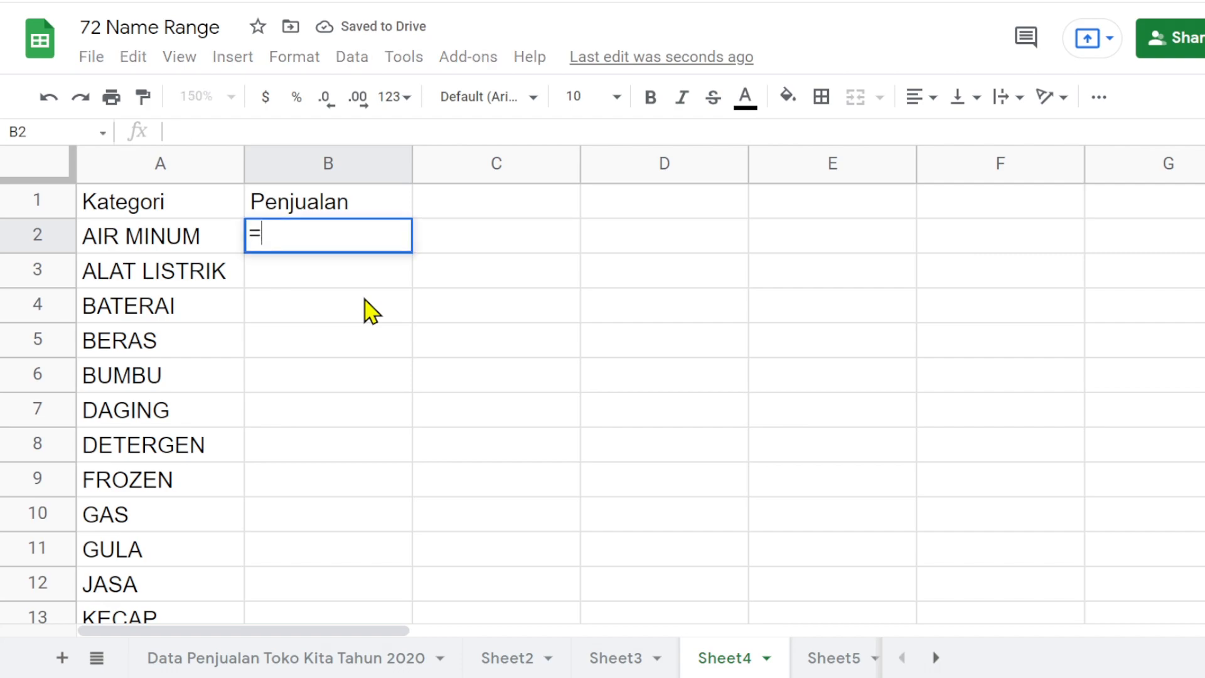
pyautogui.write('sumi')
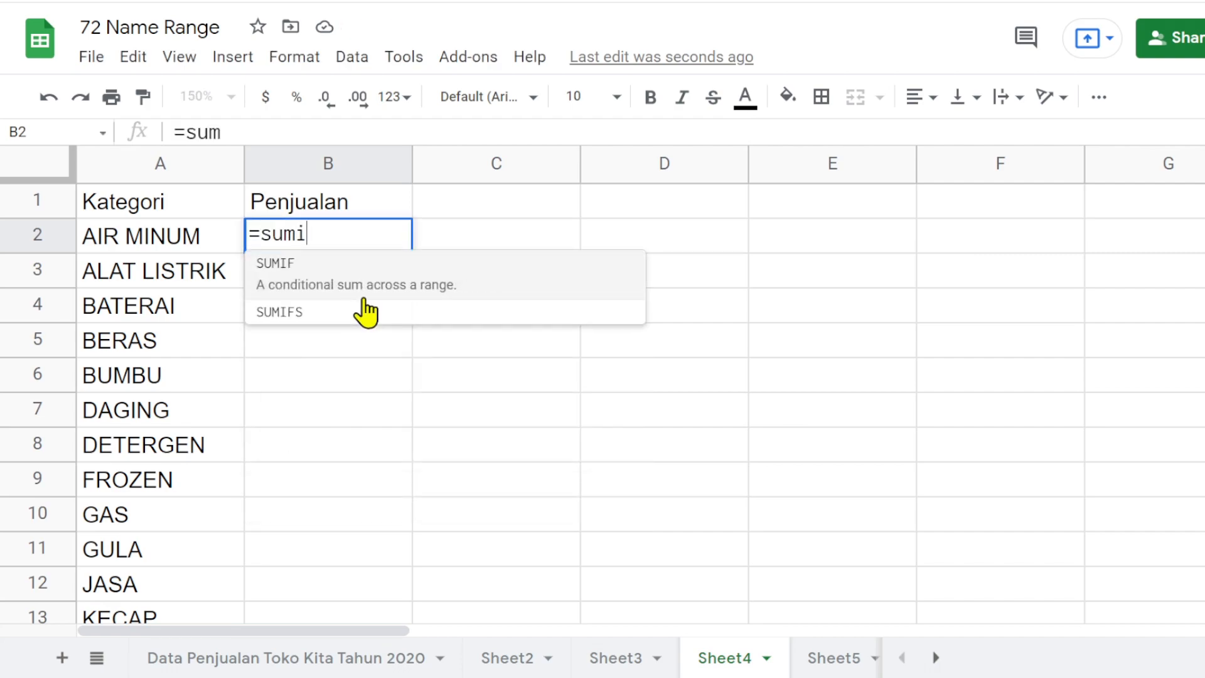
pyautogui.write('f')
pyautogui.press('Tab')
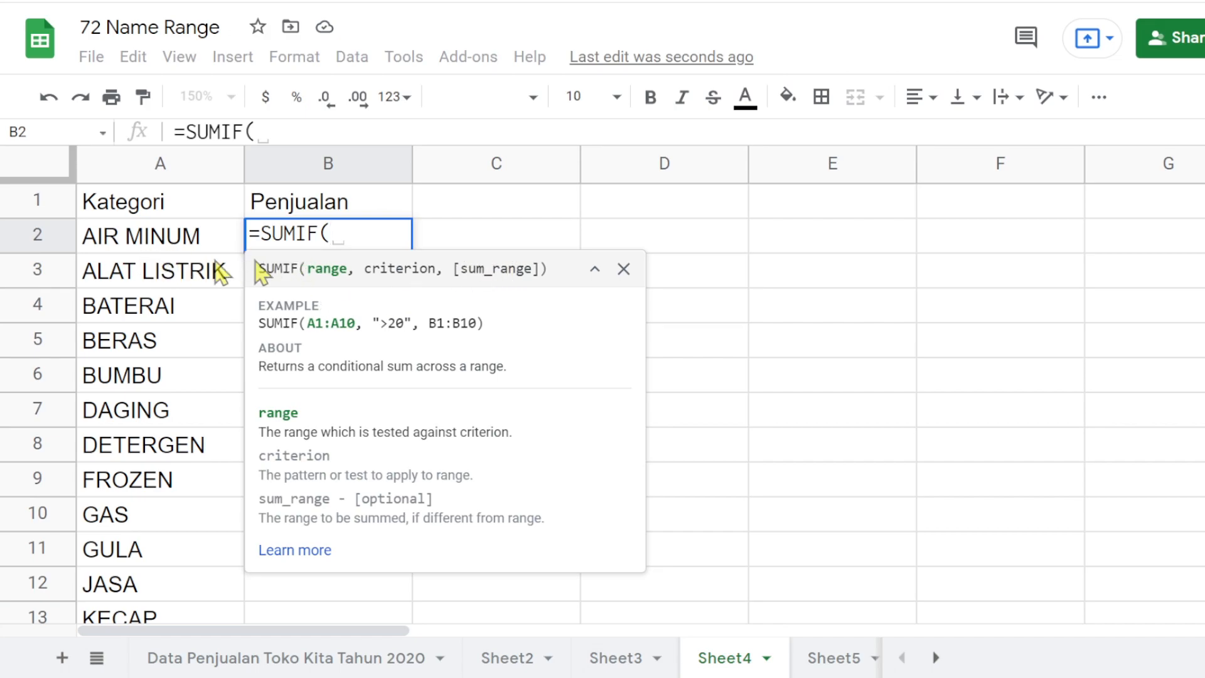
pyautogui.write('ka')
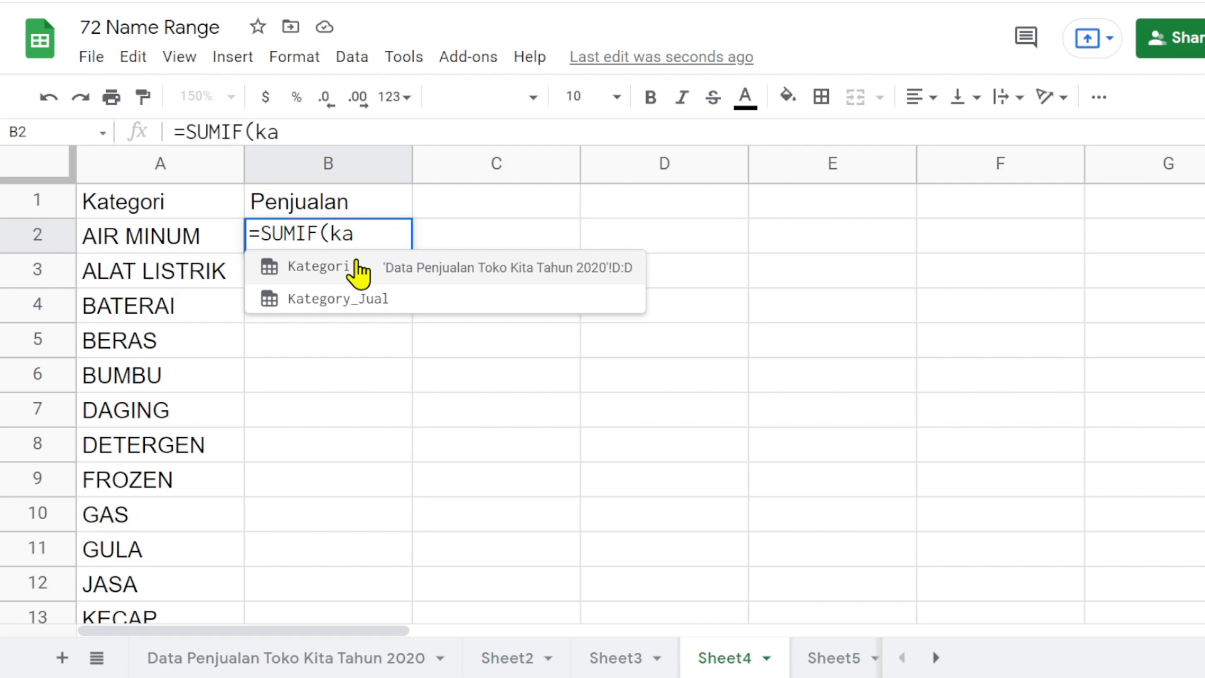
pyautogui.click(330, 268)
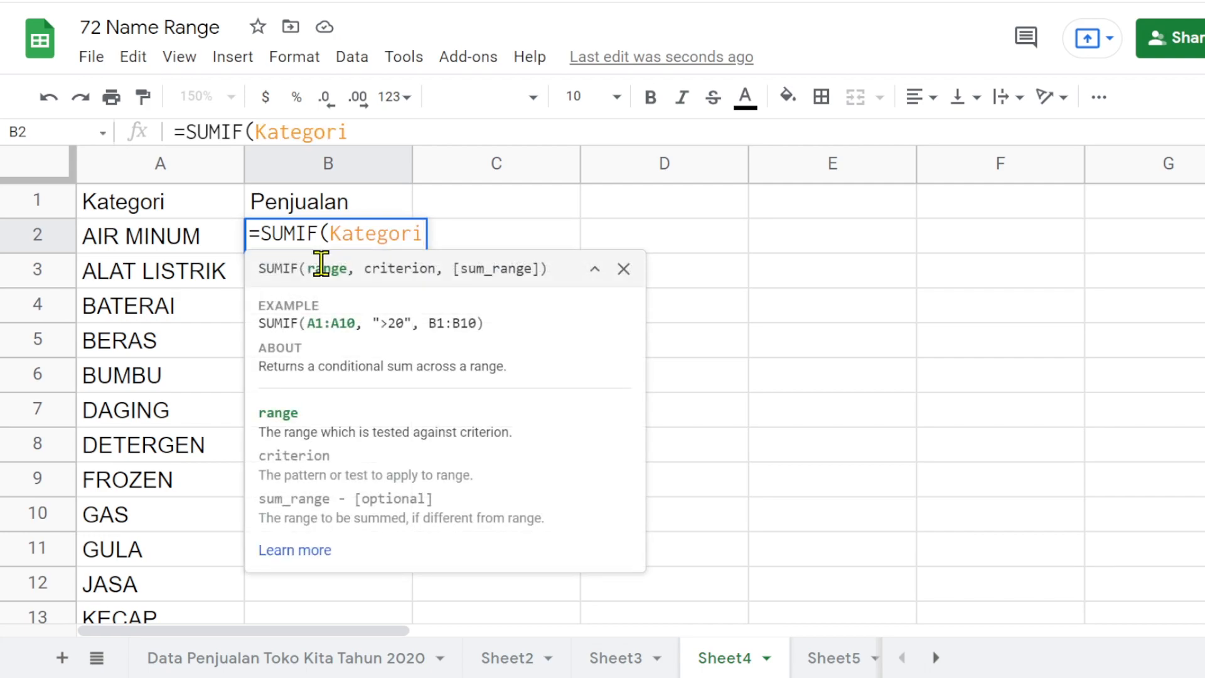
pyautogui.write(',')
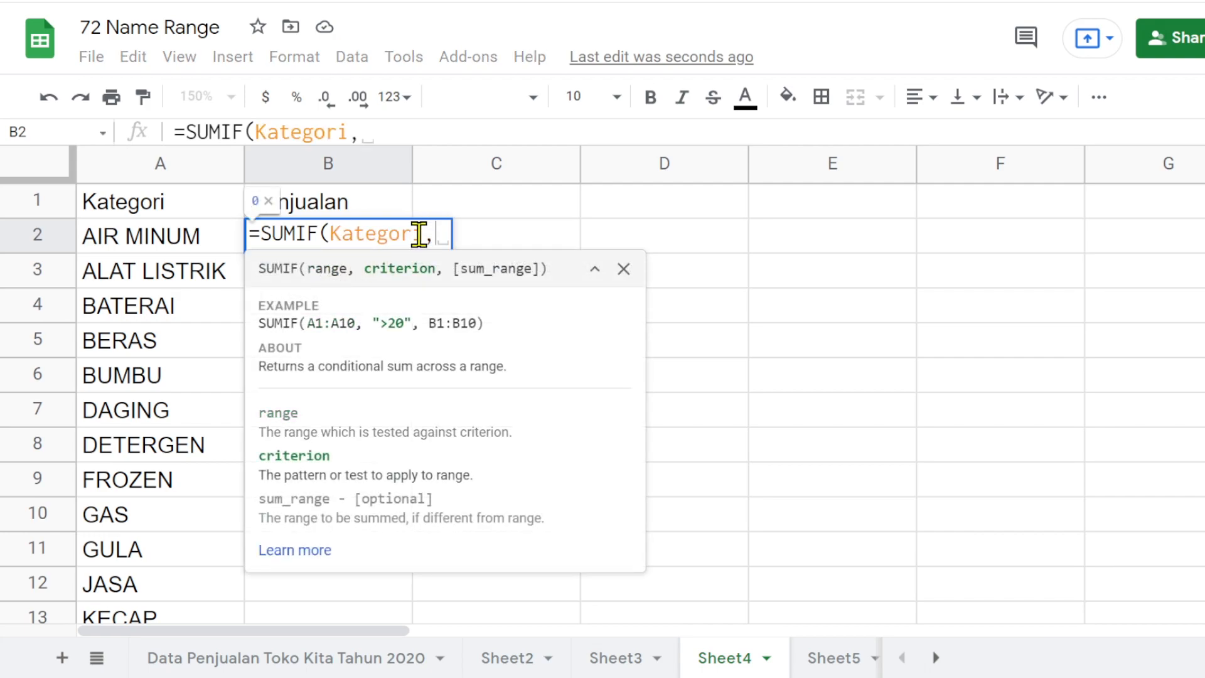
pyautogui.click(127, 245)
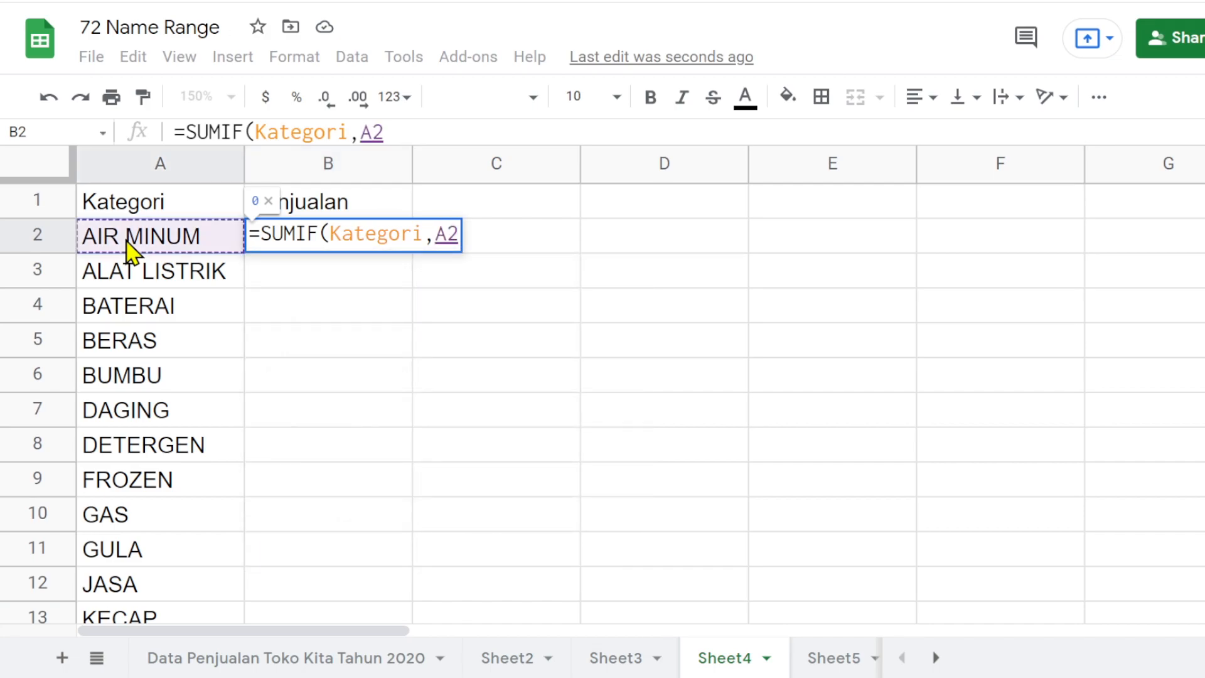
pyautogui.write(',')
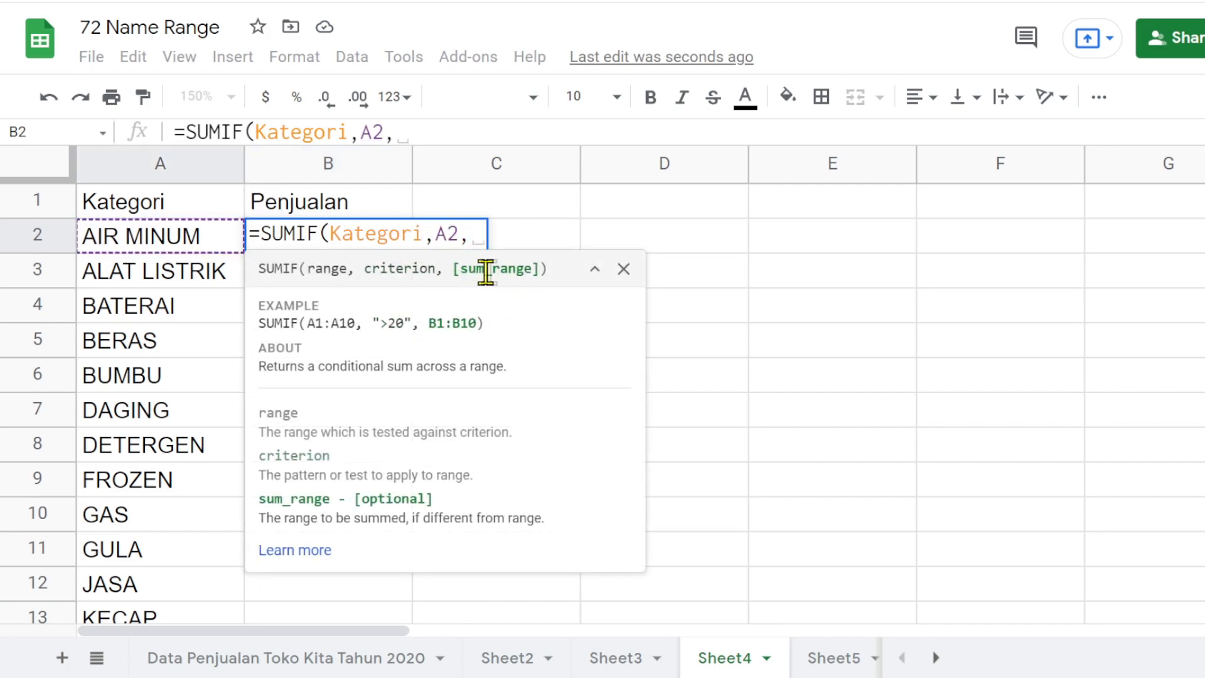
pyautogui.write('penj')
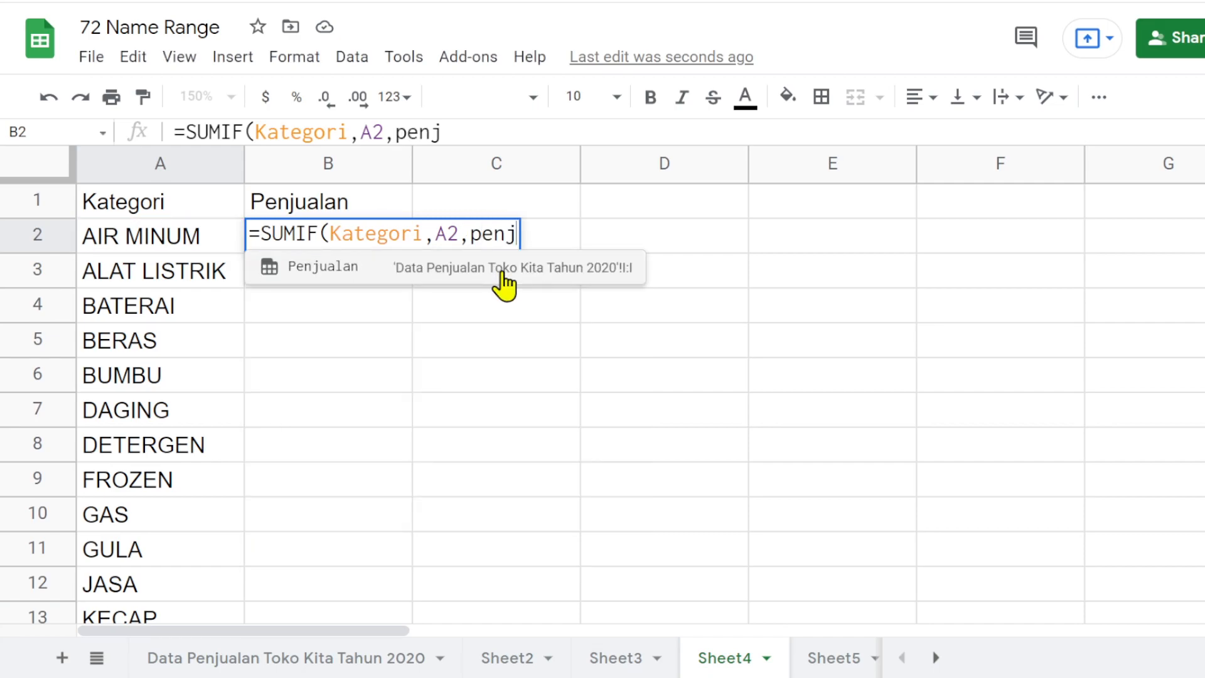
pyautogui.click(341, 270)
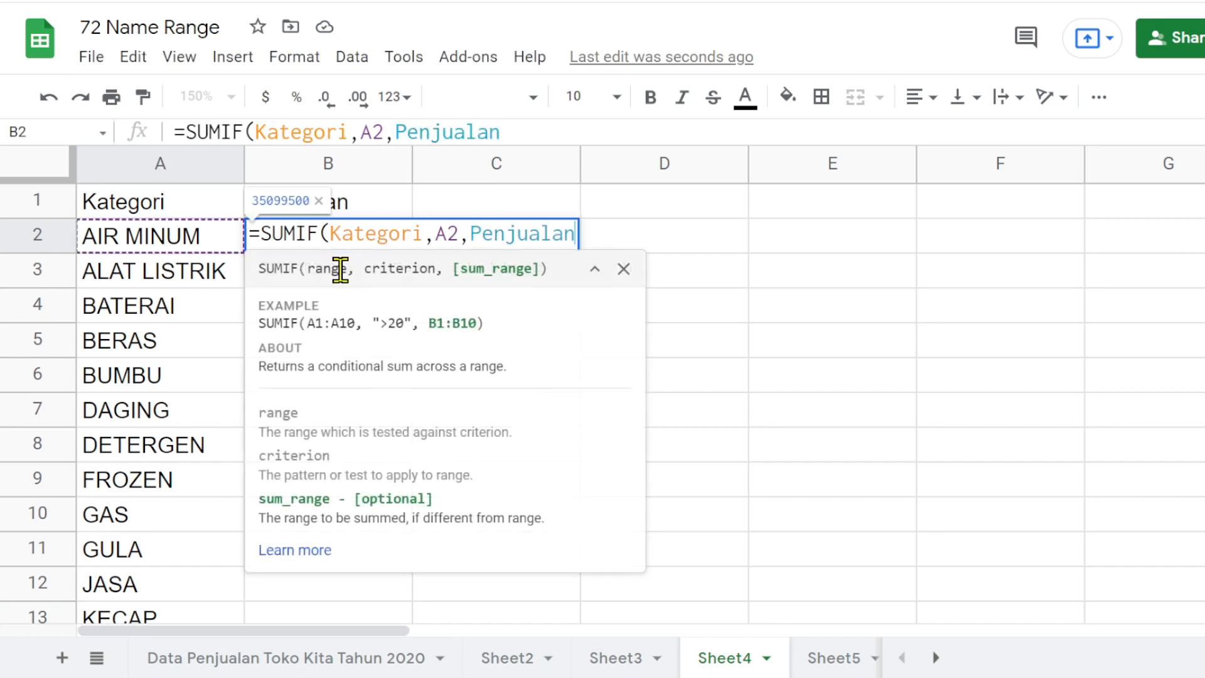
pyautogui.write(')')
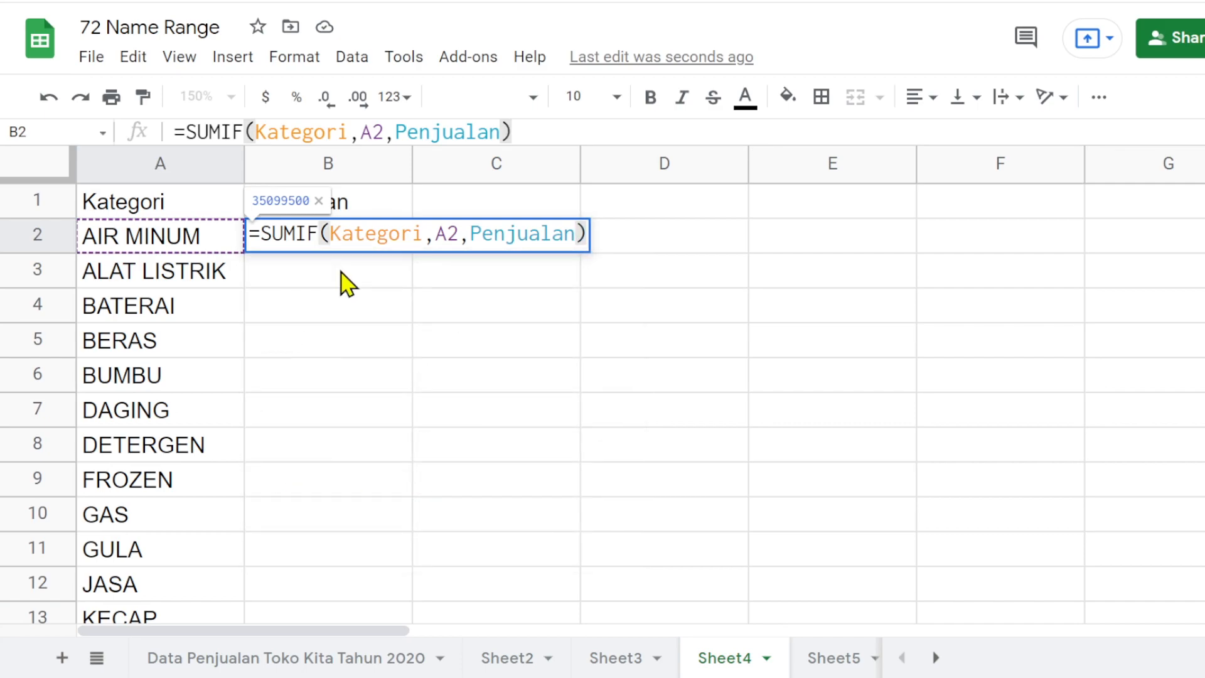
pyautogui.press('Return')
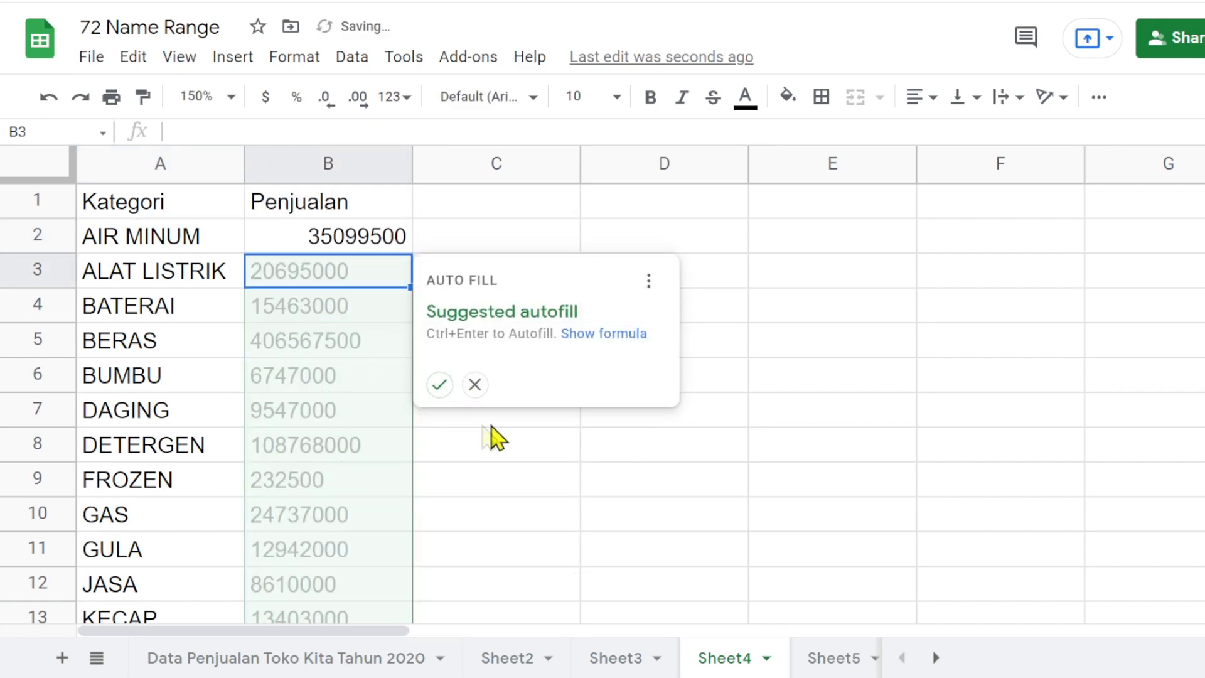
pyautogui.click(475, 384)
# - Format B2 as Number with no decimal places
pyautogui.click(347, 251)
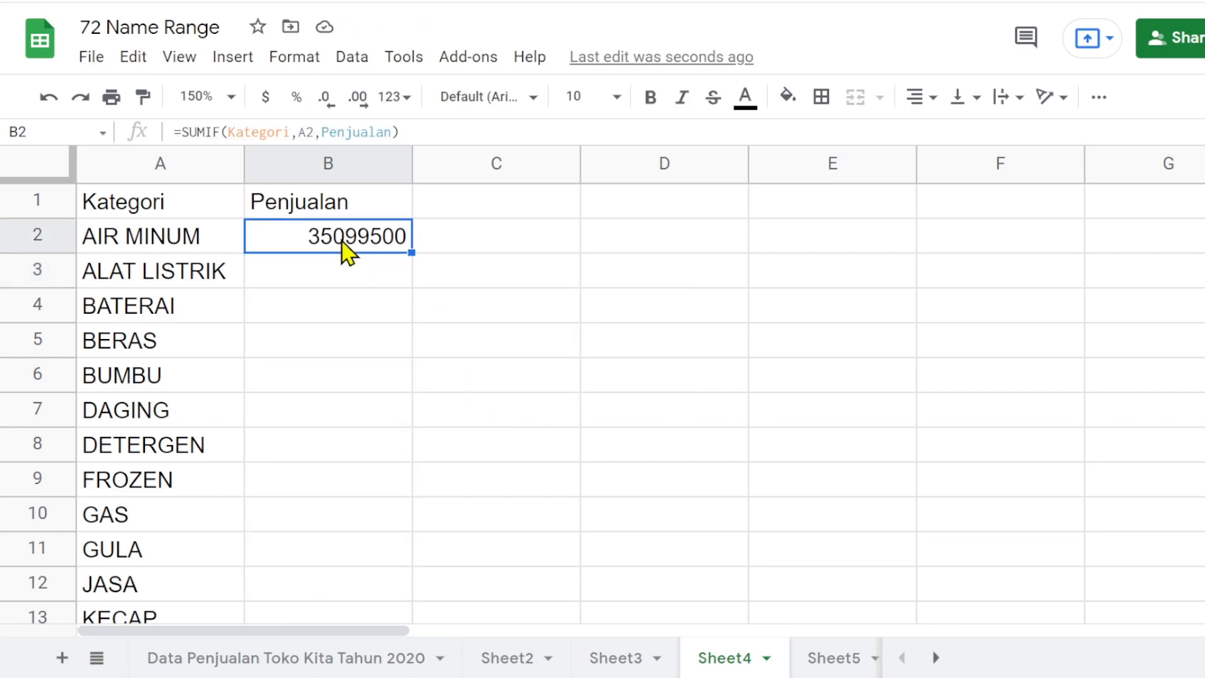
pyautogui.click(392, 99)
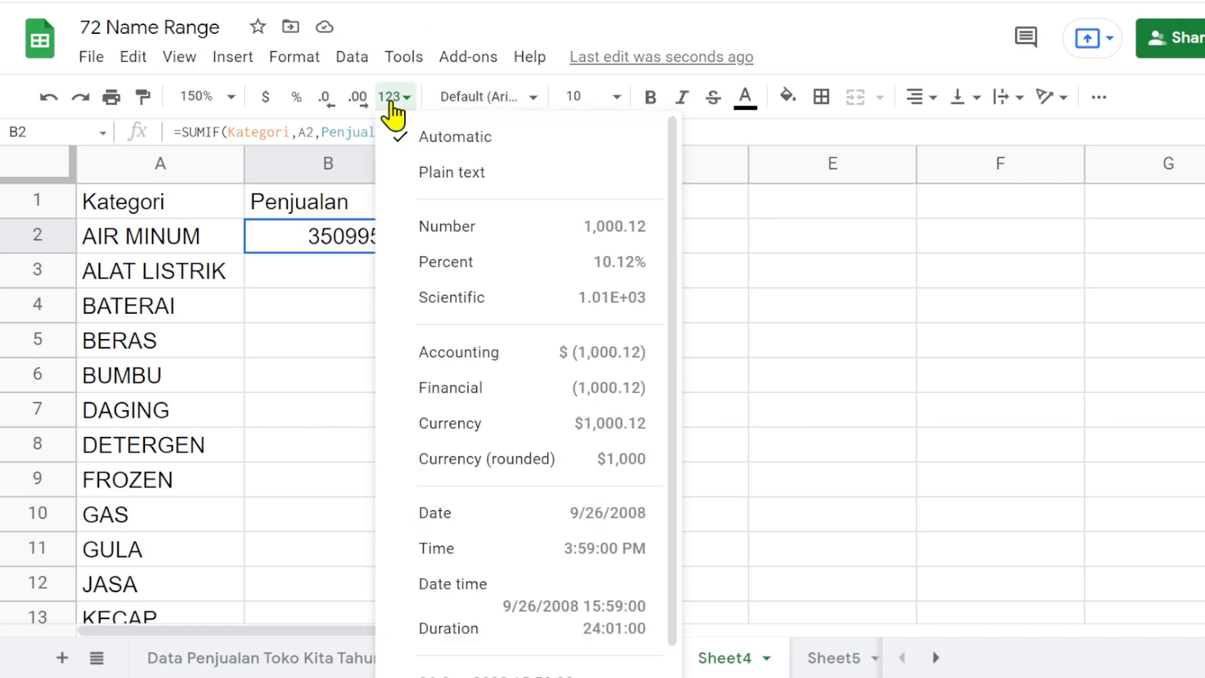
pyautogui.click(479, 230)
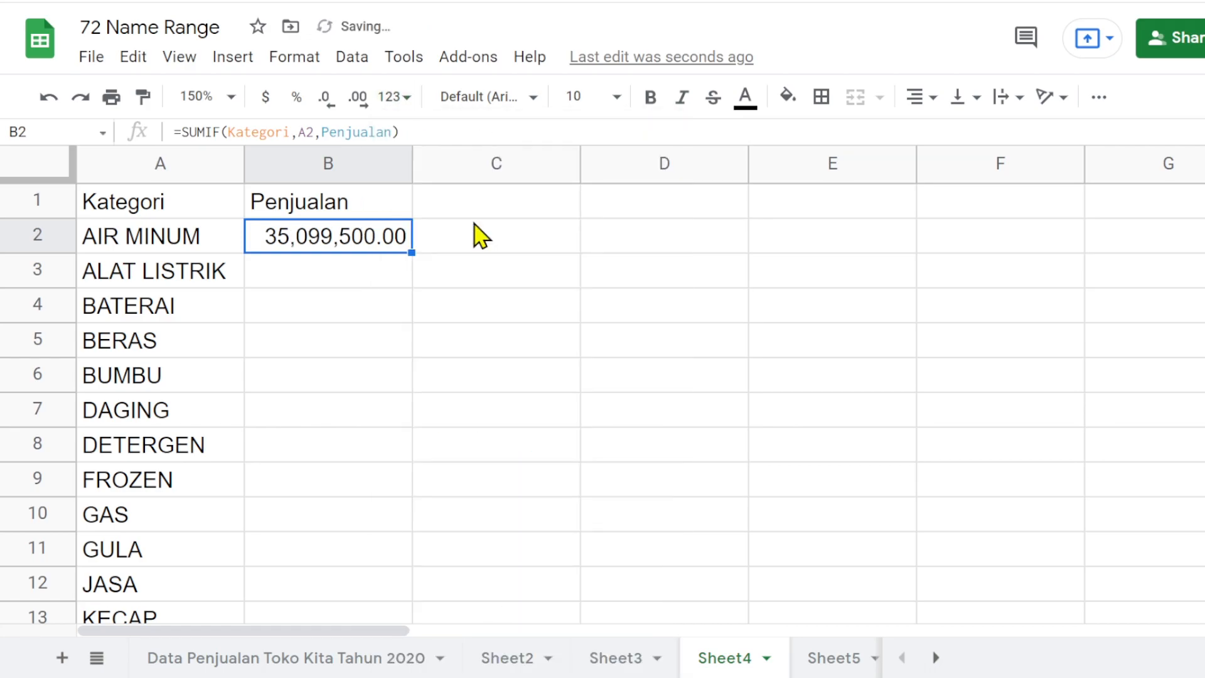
pyautogui.click(326, 103)
pyautogui.click(325, 102)
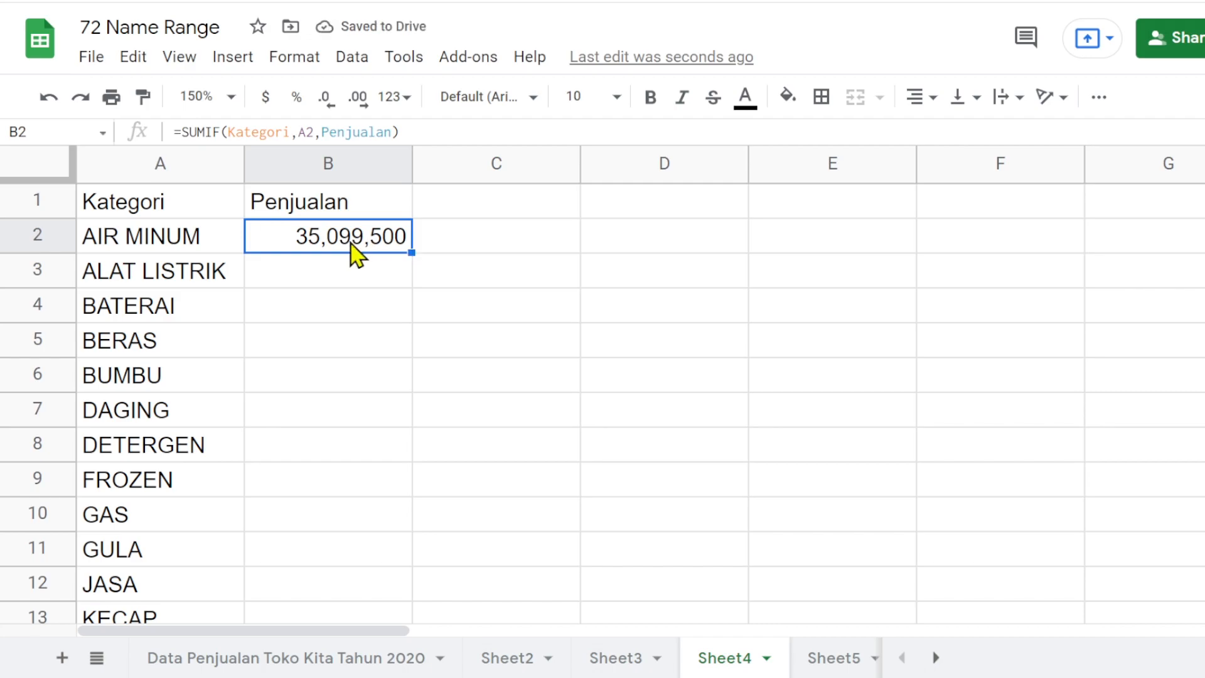
# - Fill the B2 formula down alongside the category list and check the copied formulas
pyautogui.doubleClick(411, 253)
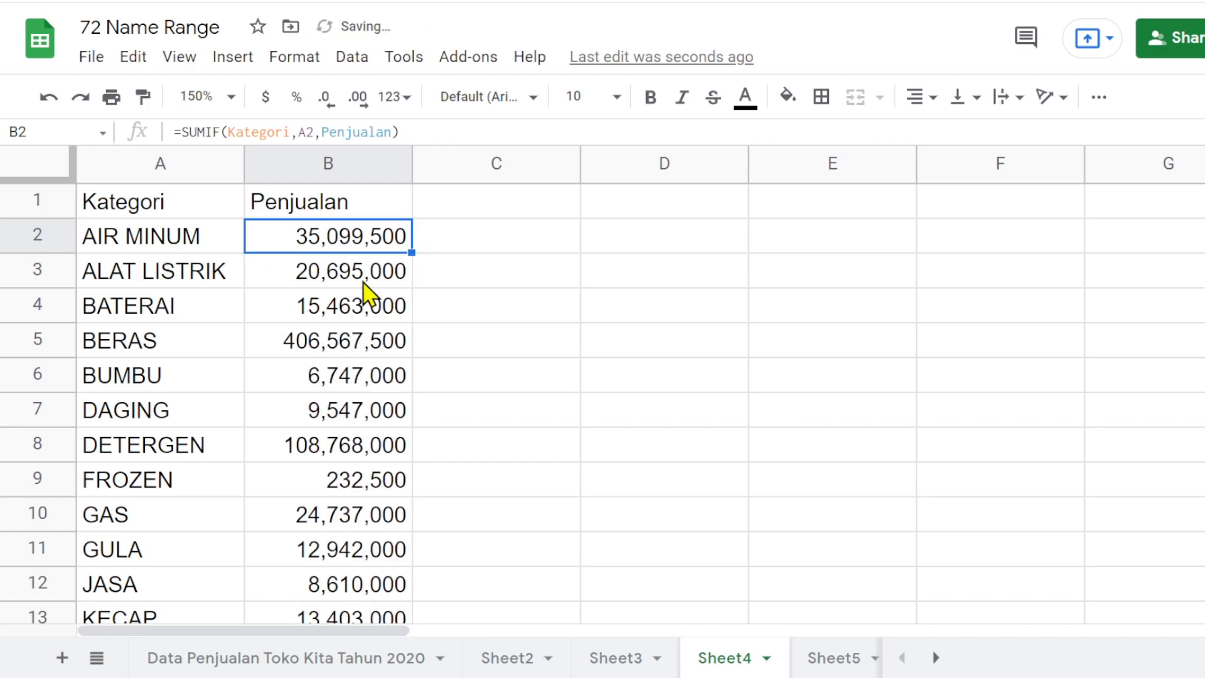
pyautogui.scroll(-3, 365, 289)
pyautogui.scroll(-10, 365, 290)
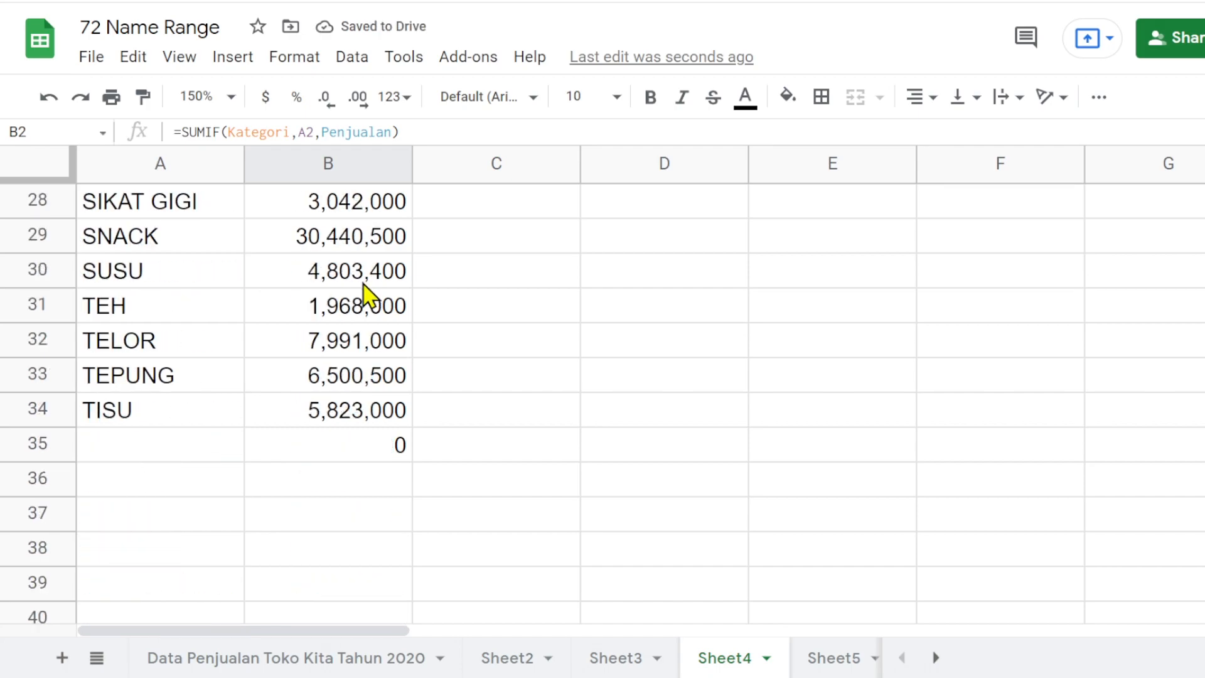
pyautogui.scroll(12, 365, 290)
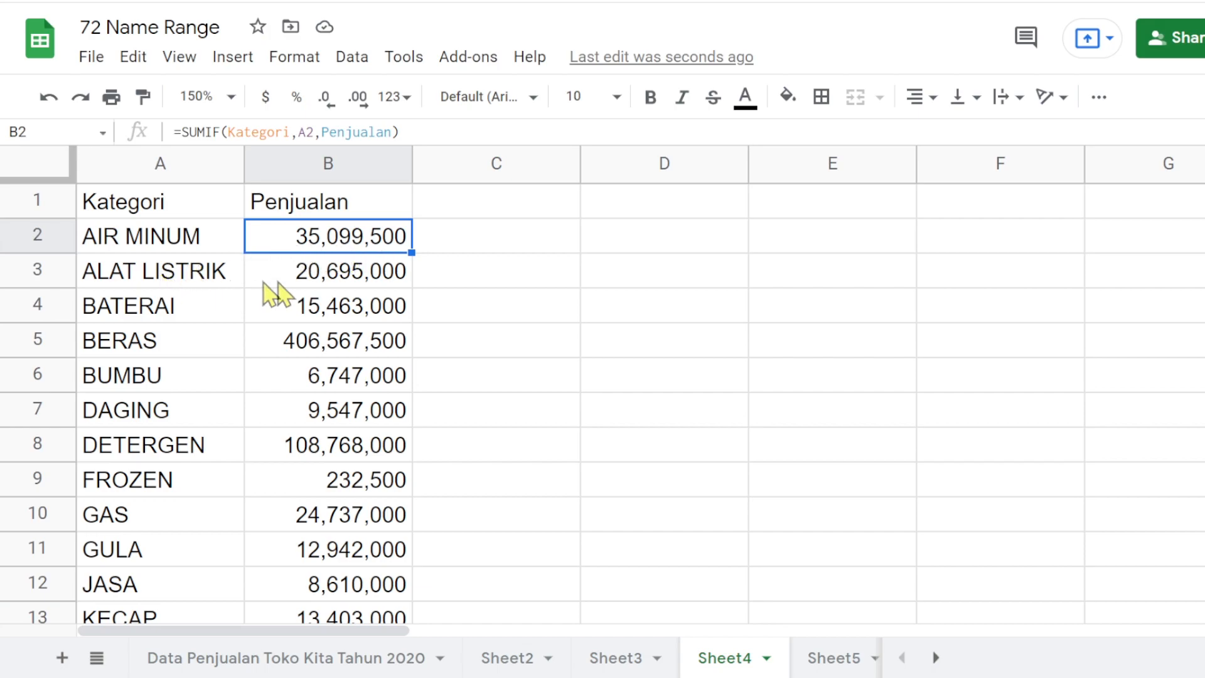
pyautogui.click(323, 280)
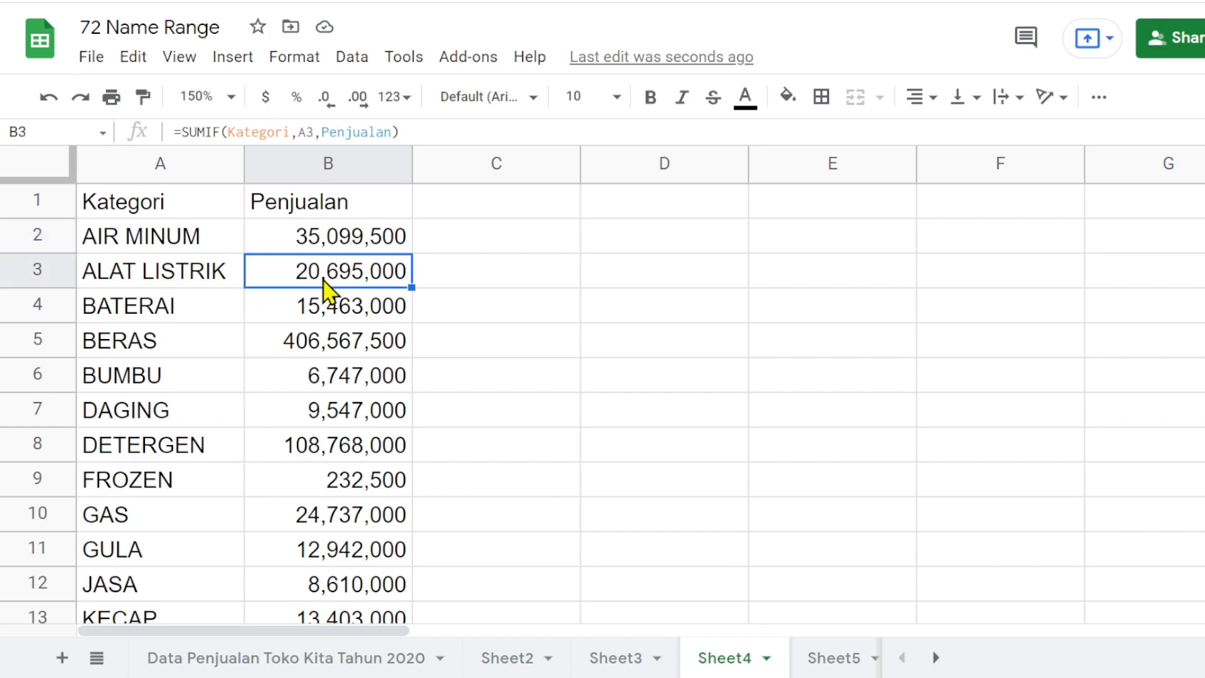
pyautogui.click(308, 317)
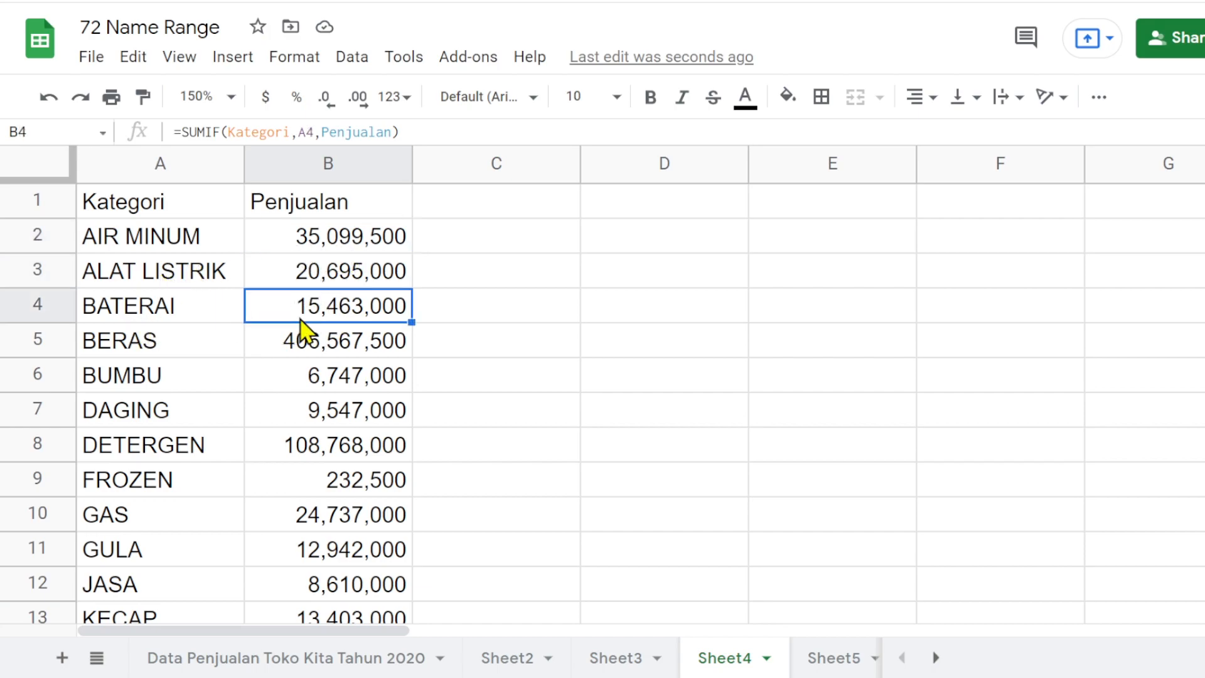
pyautogui.click(344, 274)
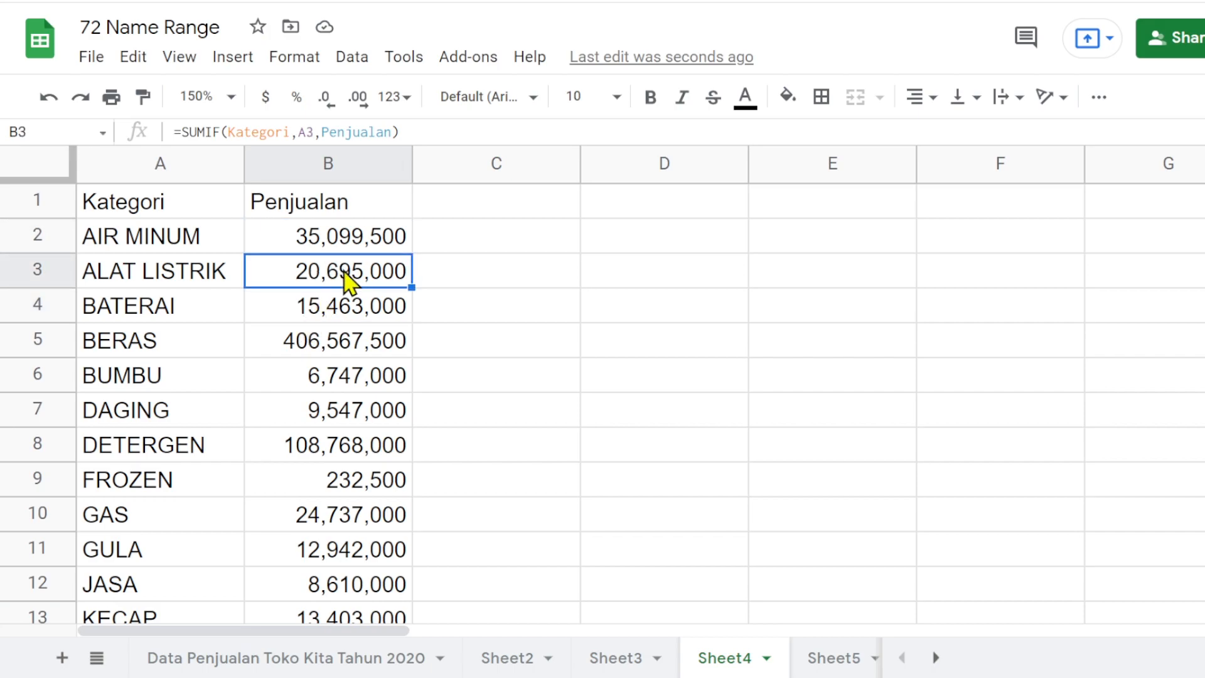
# - Right-align the whole of column B, including the Penjualan header
pyautogui.hotkey('ctrl', 'shift', 'Down')
pyautogui.press('Up')
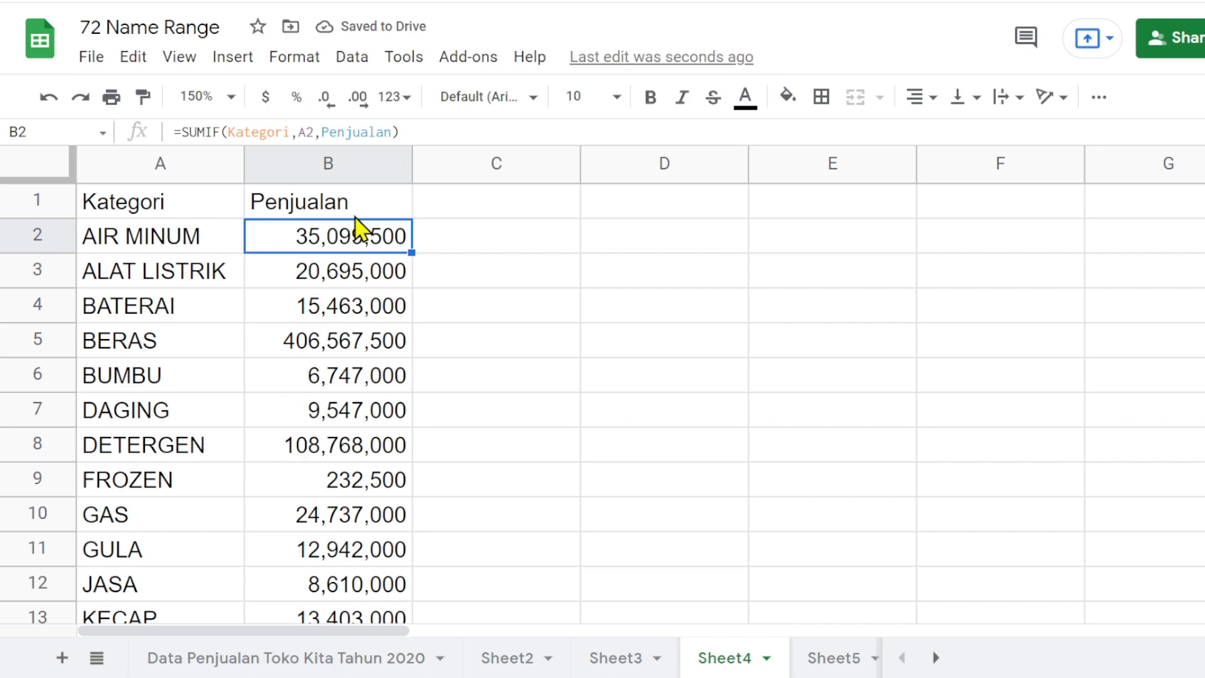
pyautogui.press('Up')
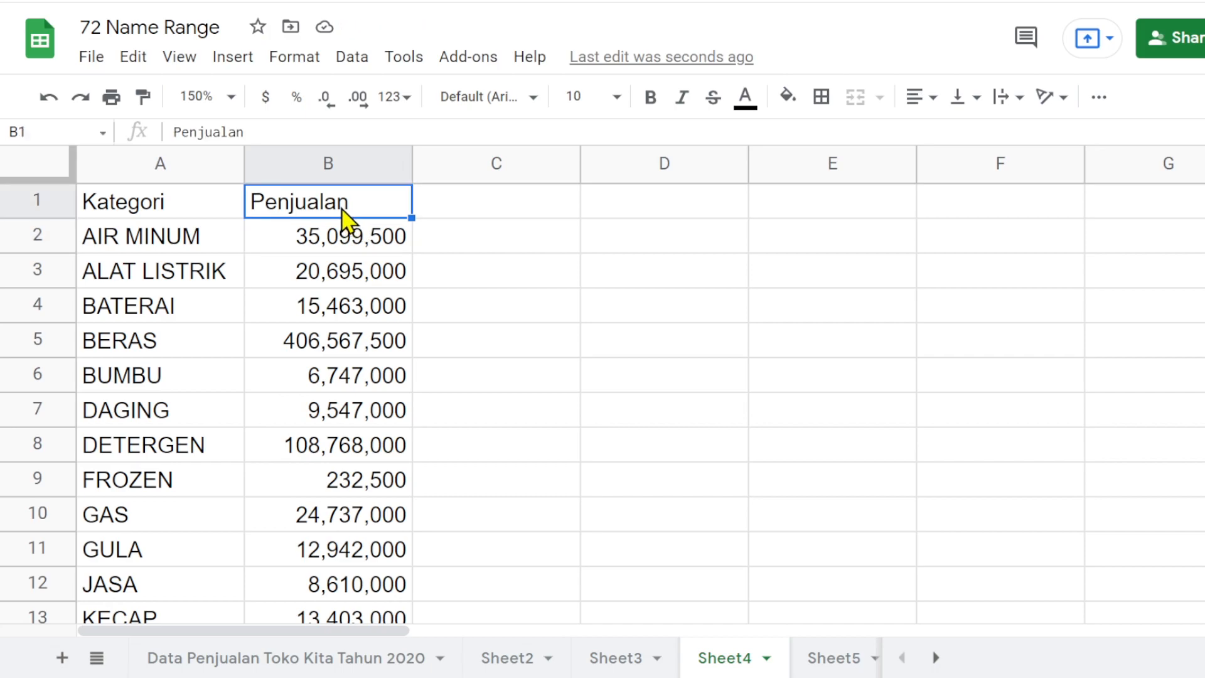
pyautogui.click(356, 174)
pyautogui.click(932, 99)
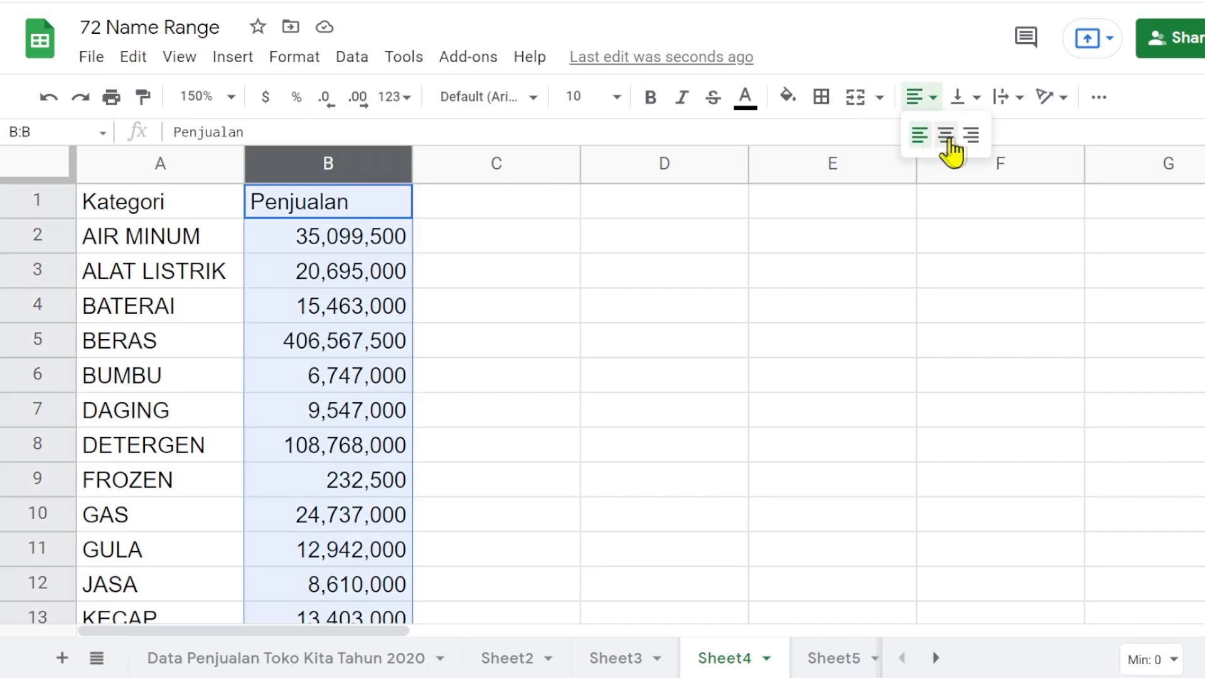
pyautogui.click(971, 133)
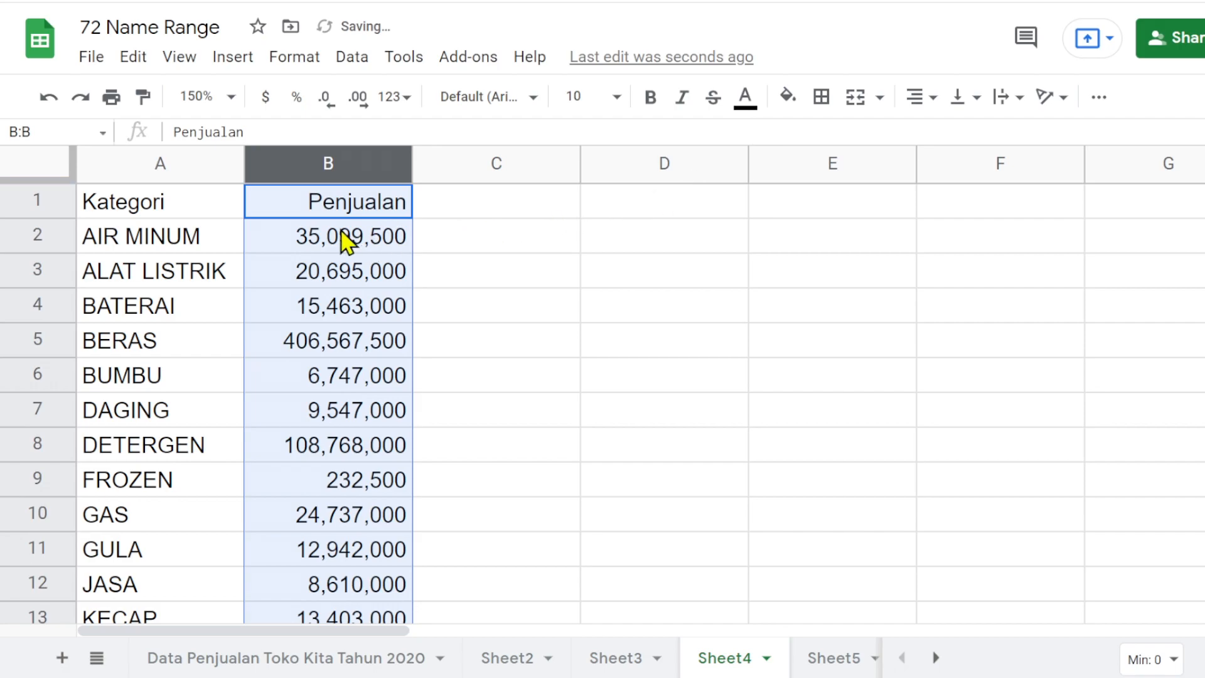
# - Copy the Penjualan header from B1 into C1 and change the copy to Penjualan_AF
pyautogui.click(525, 205)
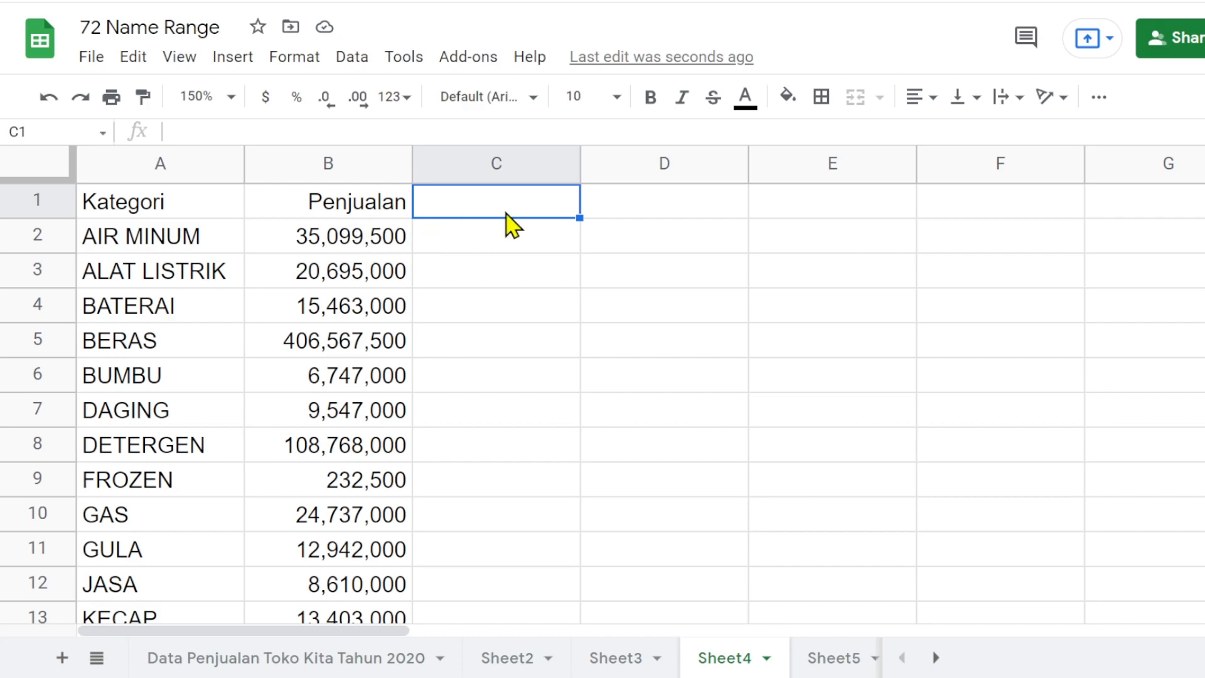
pyautogui.click(365, 209)
pyautogui.moveTo(417, 221); pyautogui.dragTo(461, 216)
pyautogui.doubleClick(524, 213)
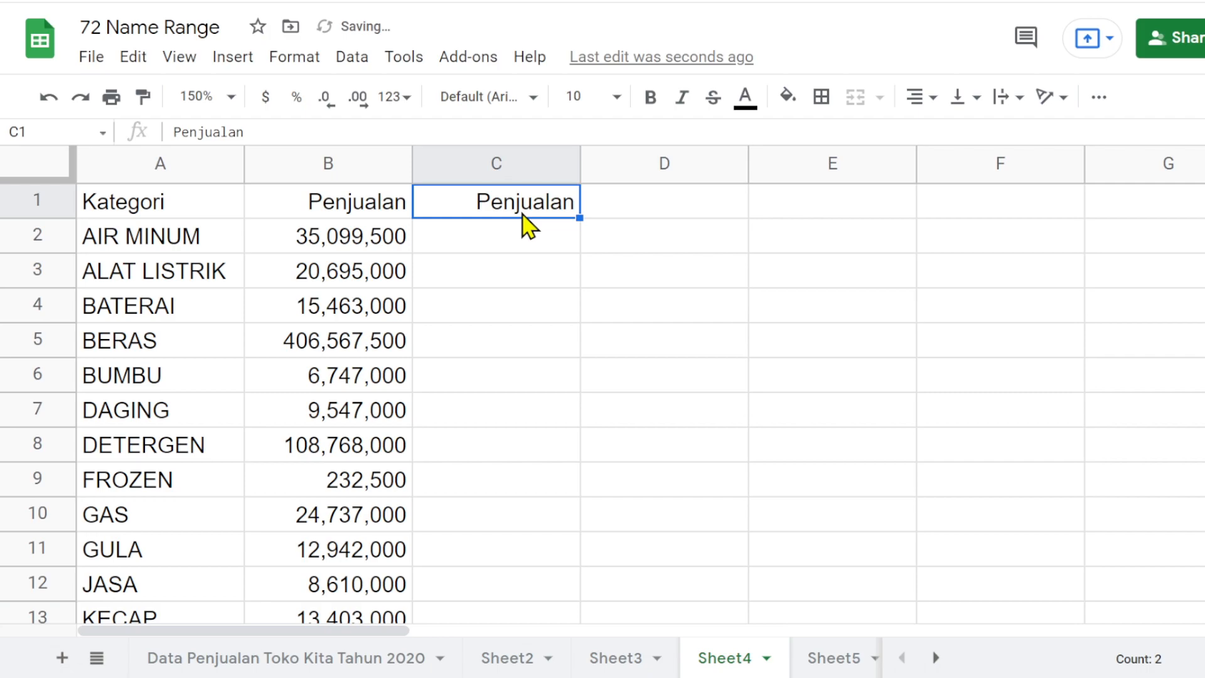
pyautogui.click(573, 205)
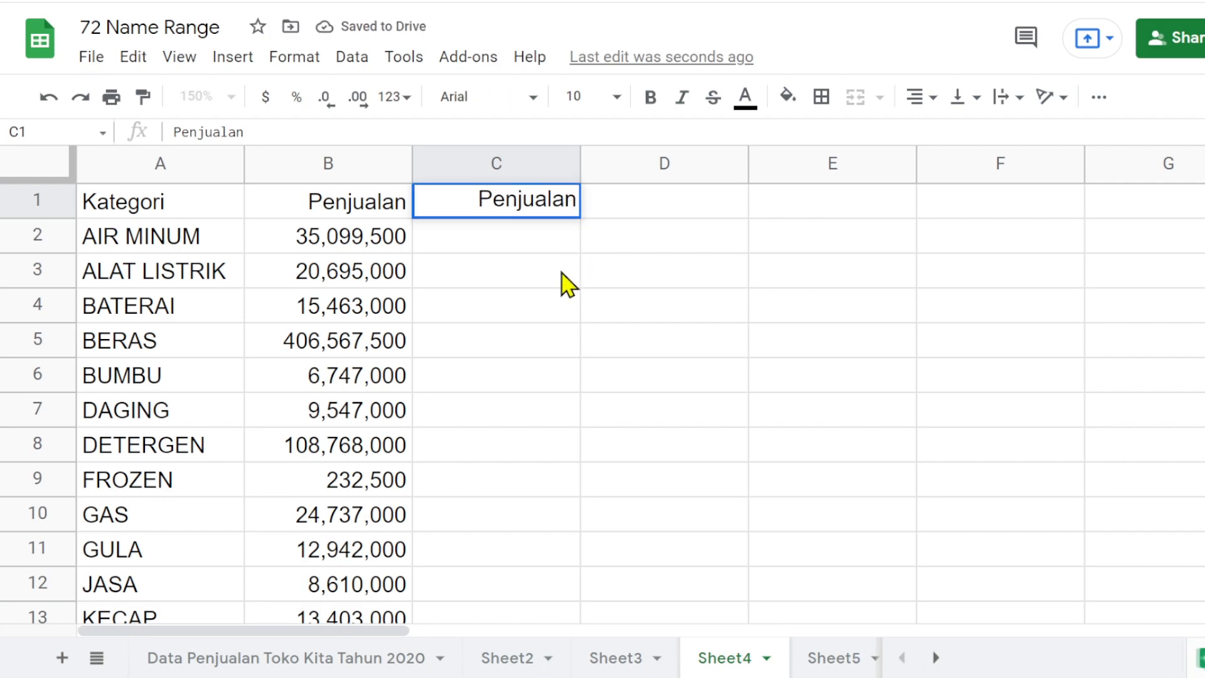
pyautogui.write('_AF')
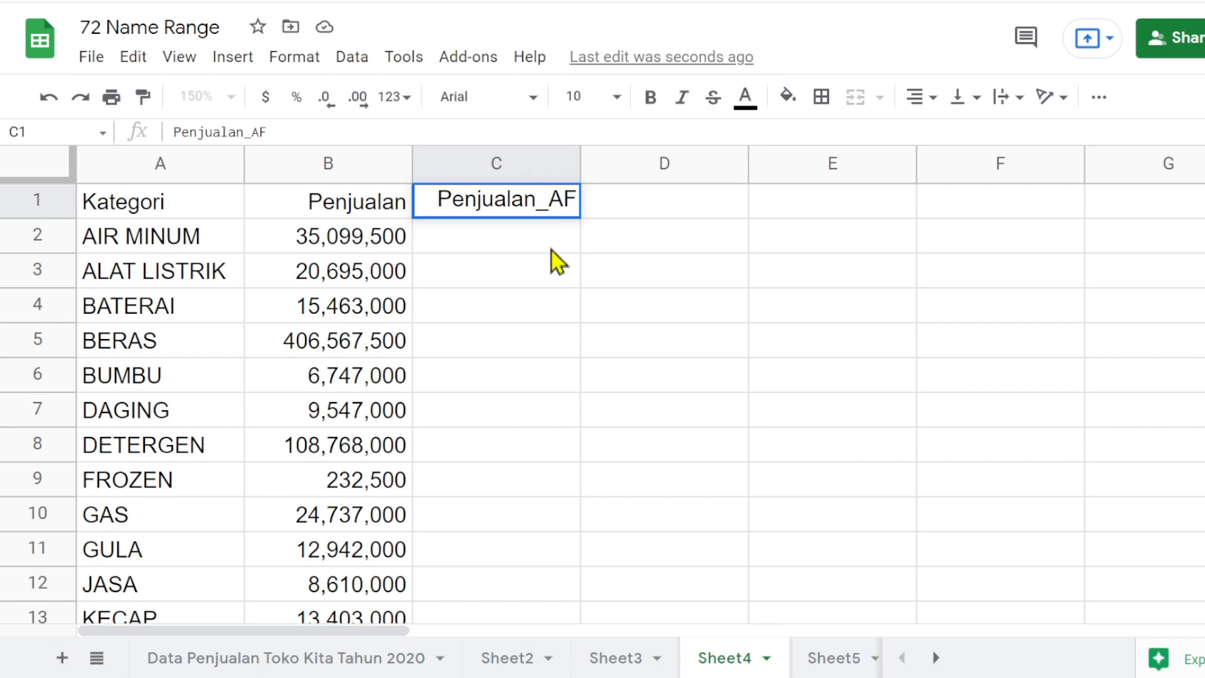
pyautogui.press('Return')
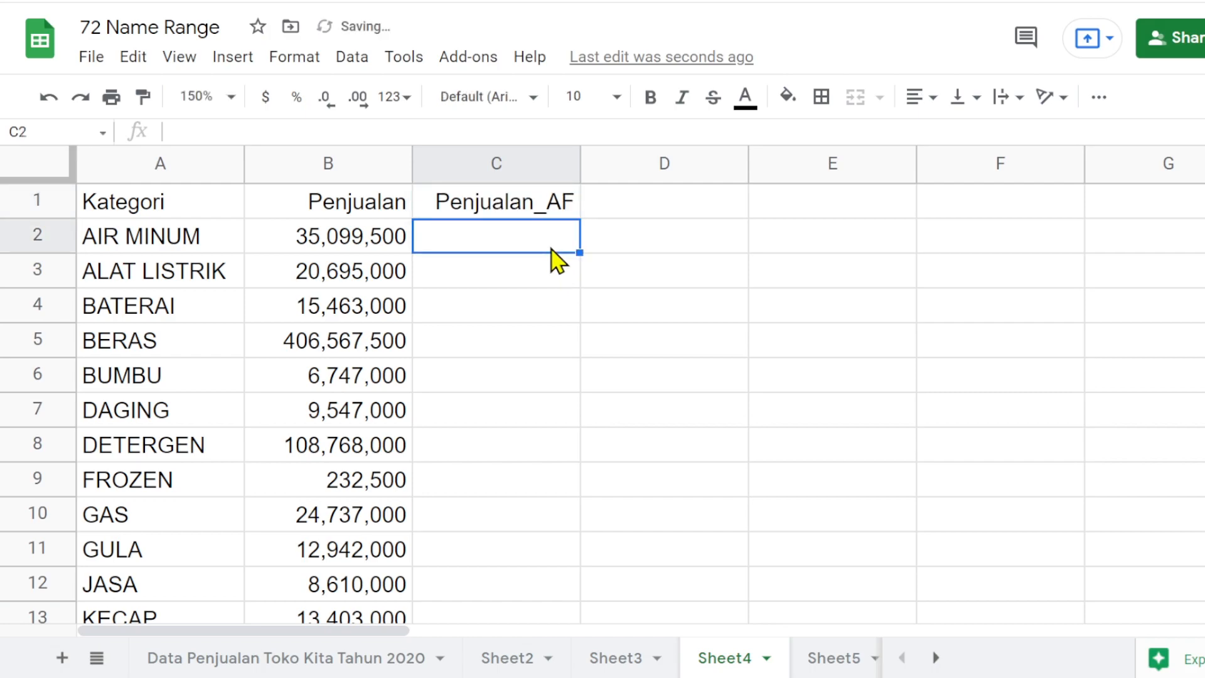
# - Begin a SUMIF formula in C2 with the named range Kategori as the range to test
pyautogui.write('=')
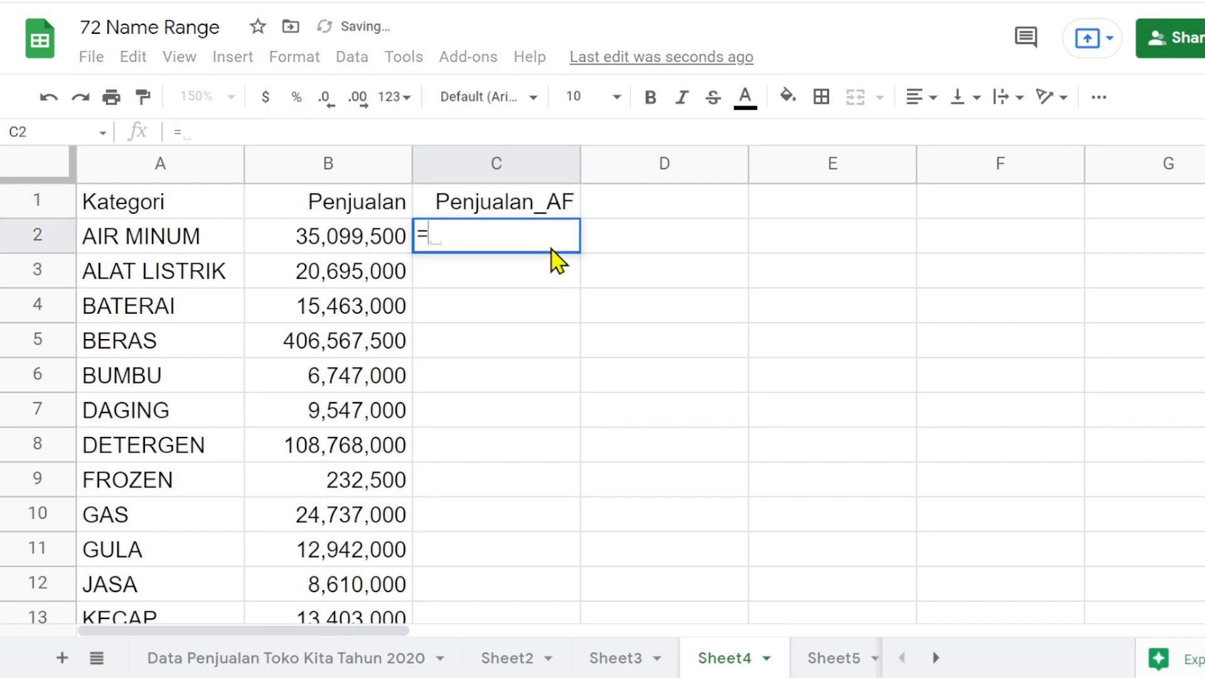
pyautogui.write('sumi')
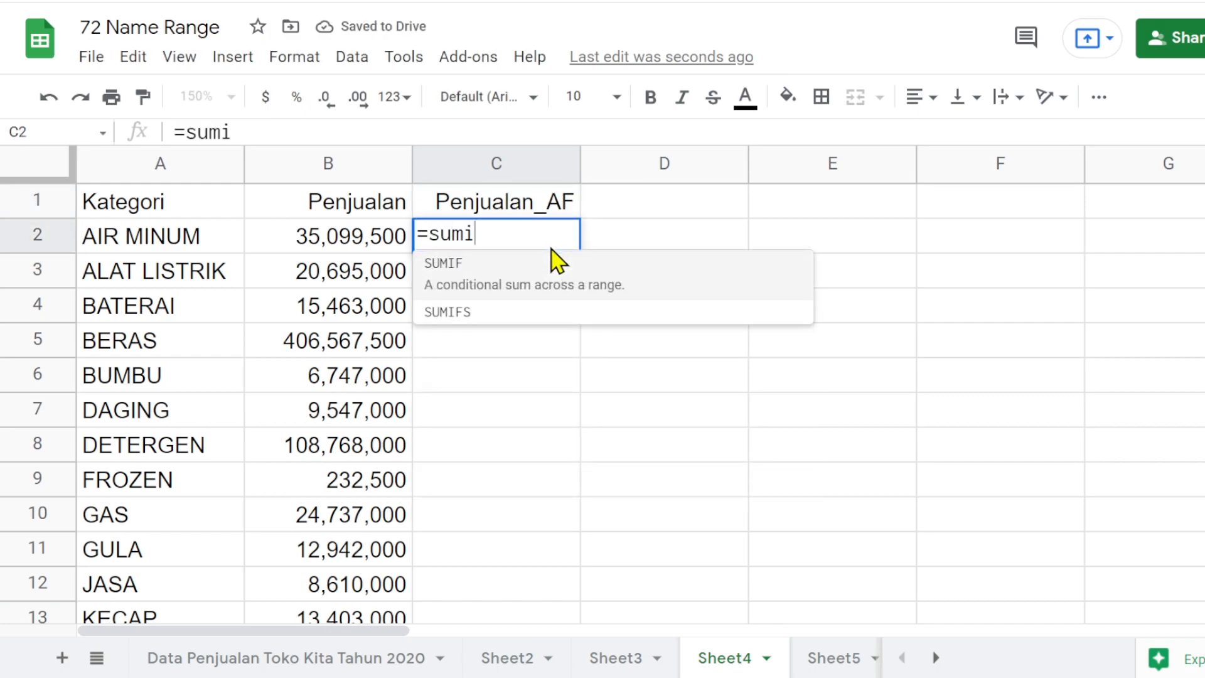
pyautogui.click(465, 275)
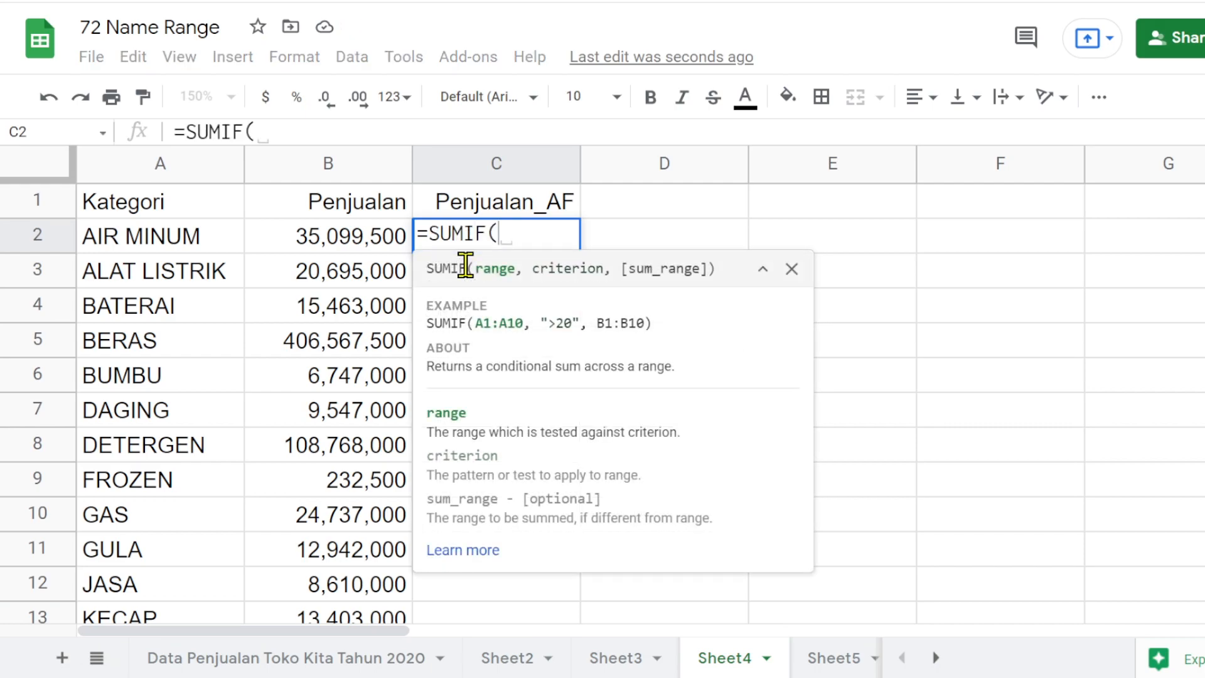
pyautogui.write('ka')
pyautogui.click(497, 269)
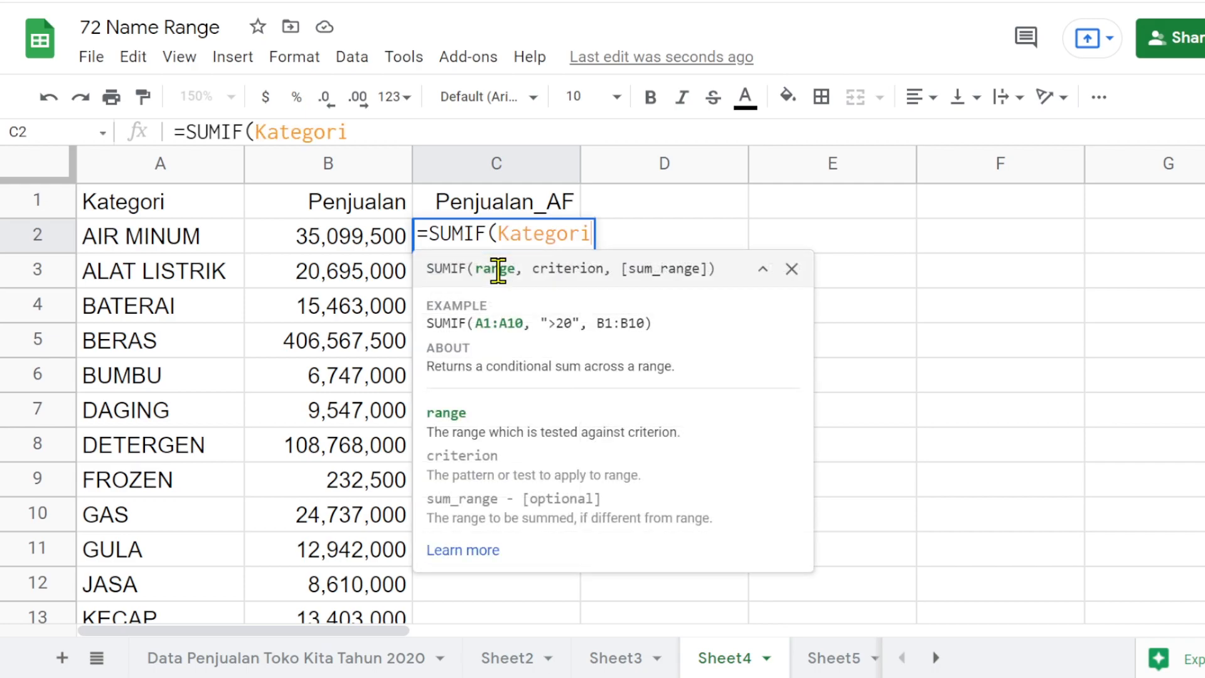
pyautogui.write(',')
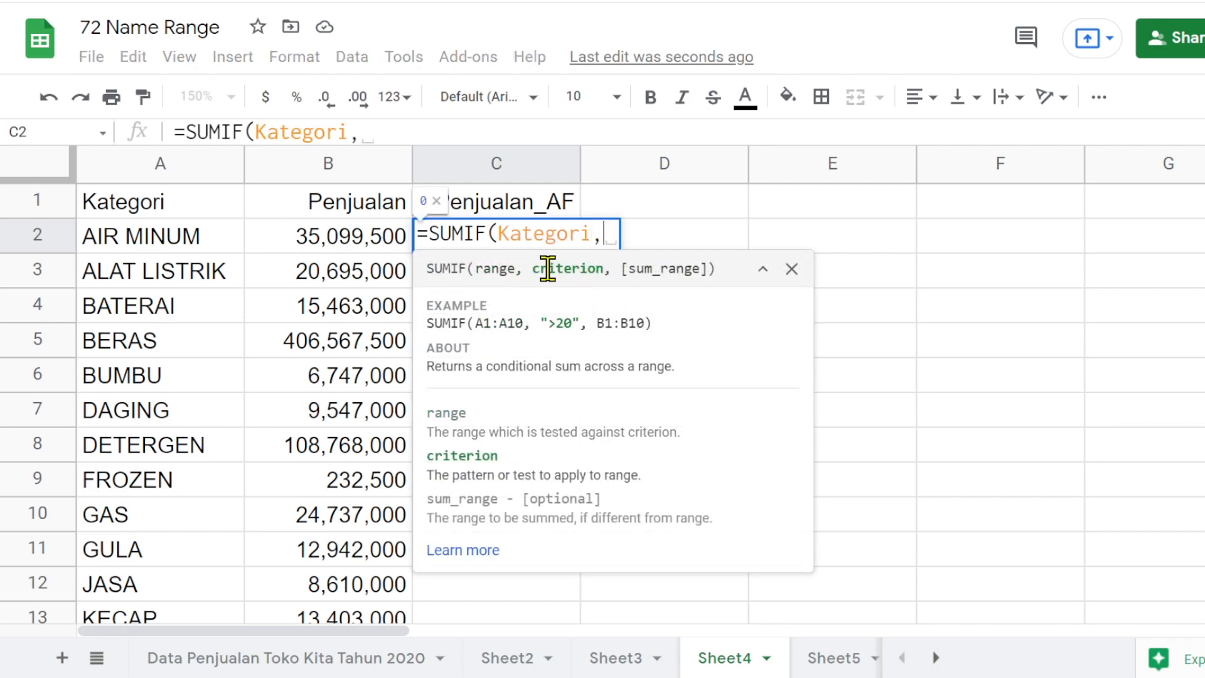
# - Set the criterion of the C2 SUMIF formula to the open-ended range A2:A
pyautogui.click(134, 244)
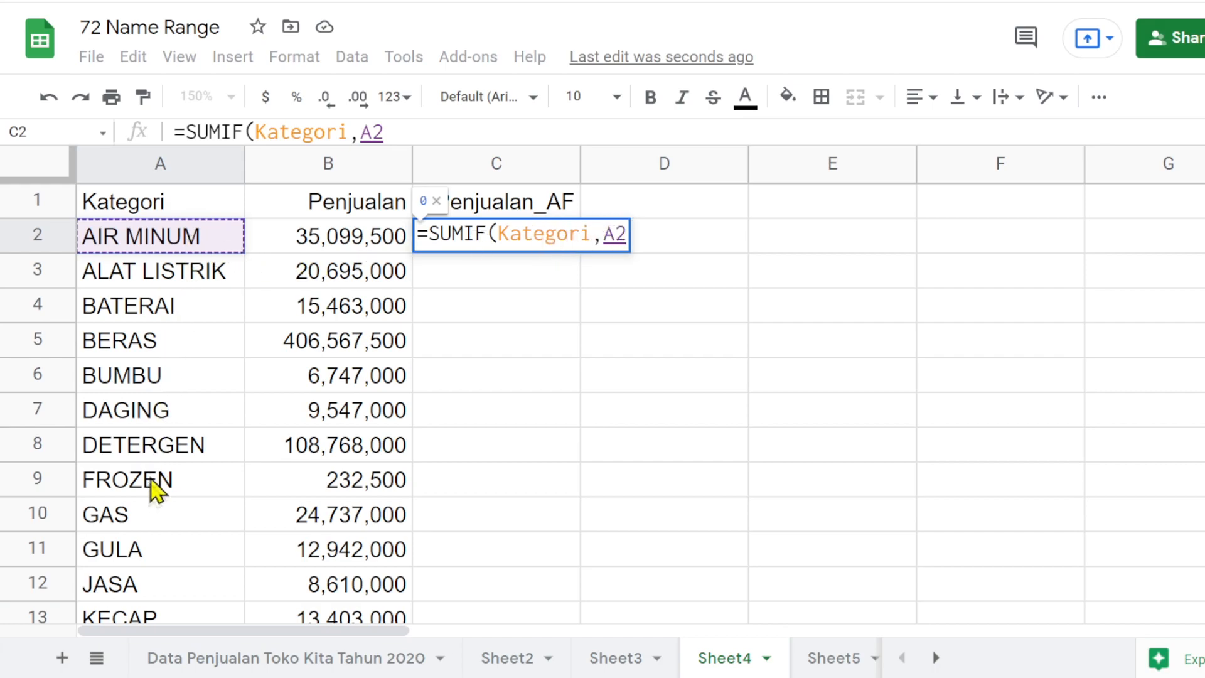
pyautogui.click(625, 234)
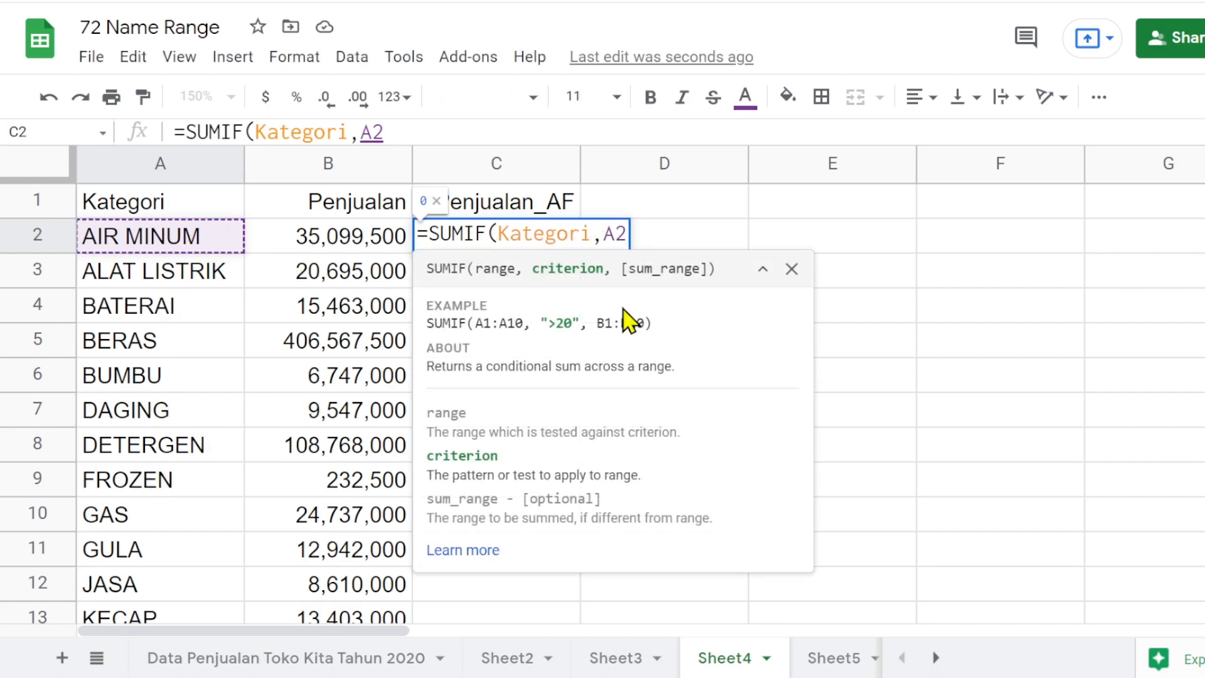
pyautogui.write(':')
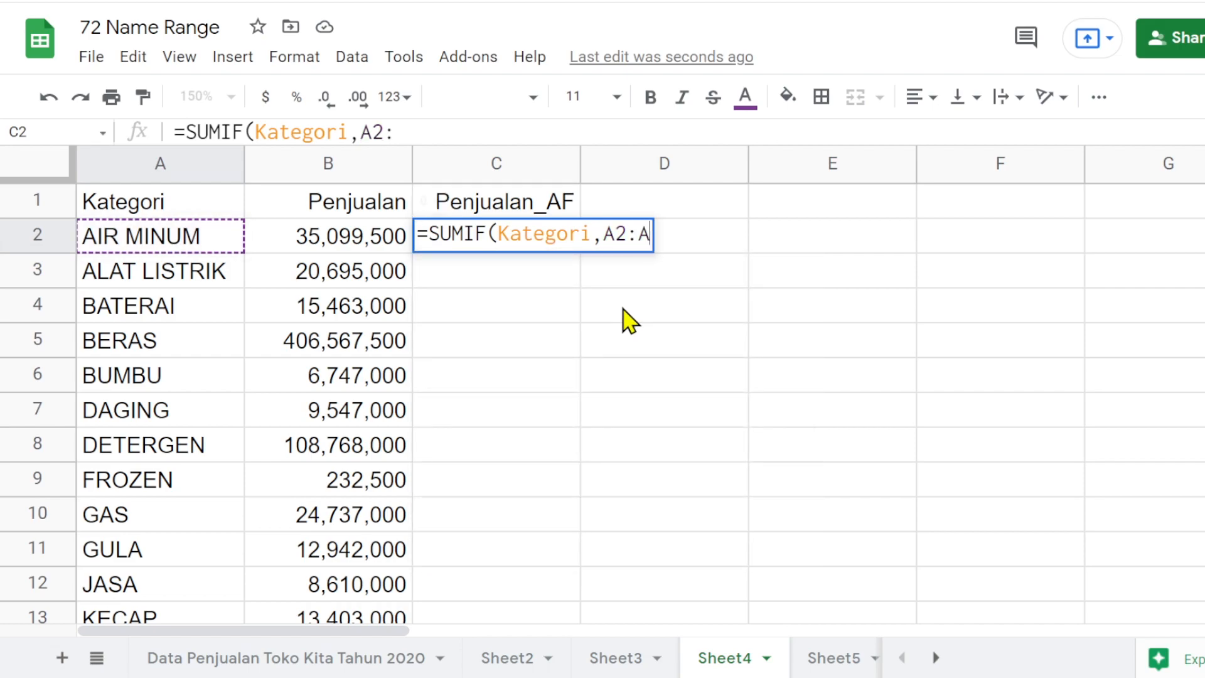
pyautogui.write('A, ')
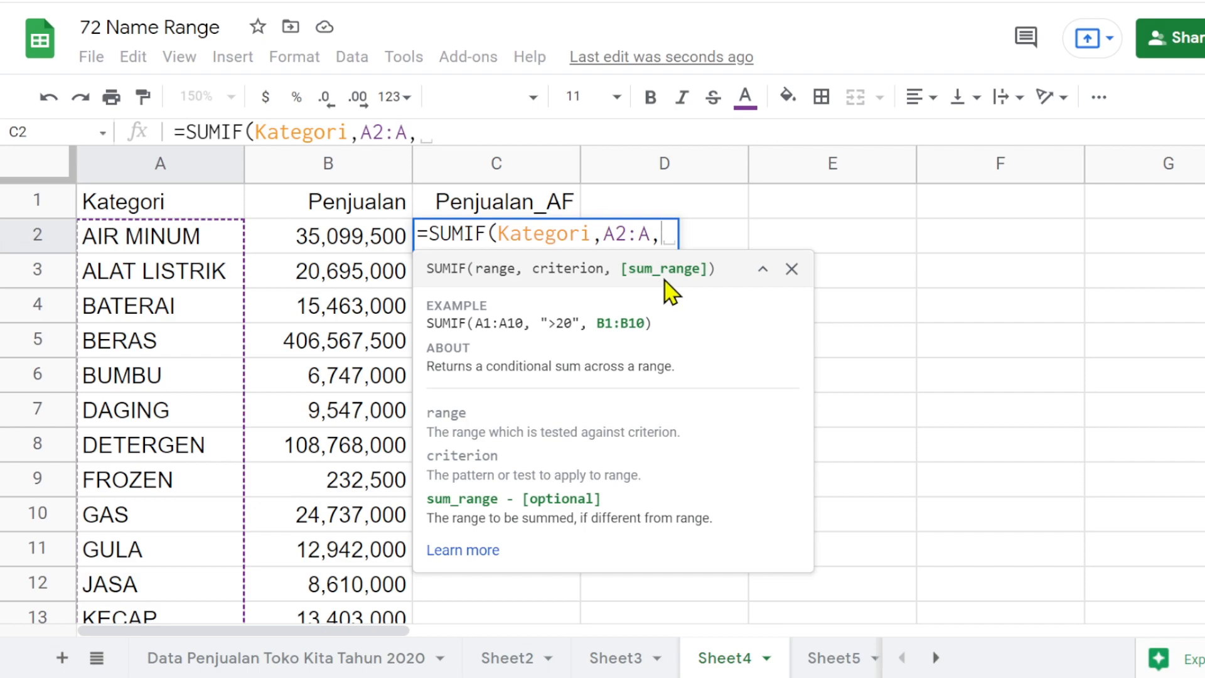
pyautogui.write('penj')
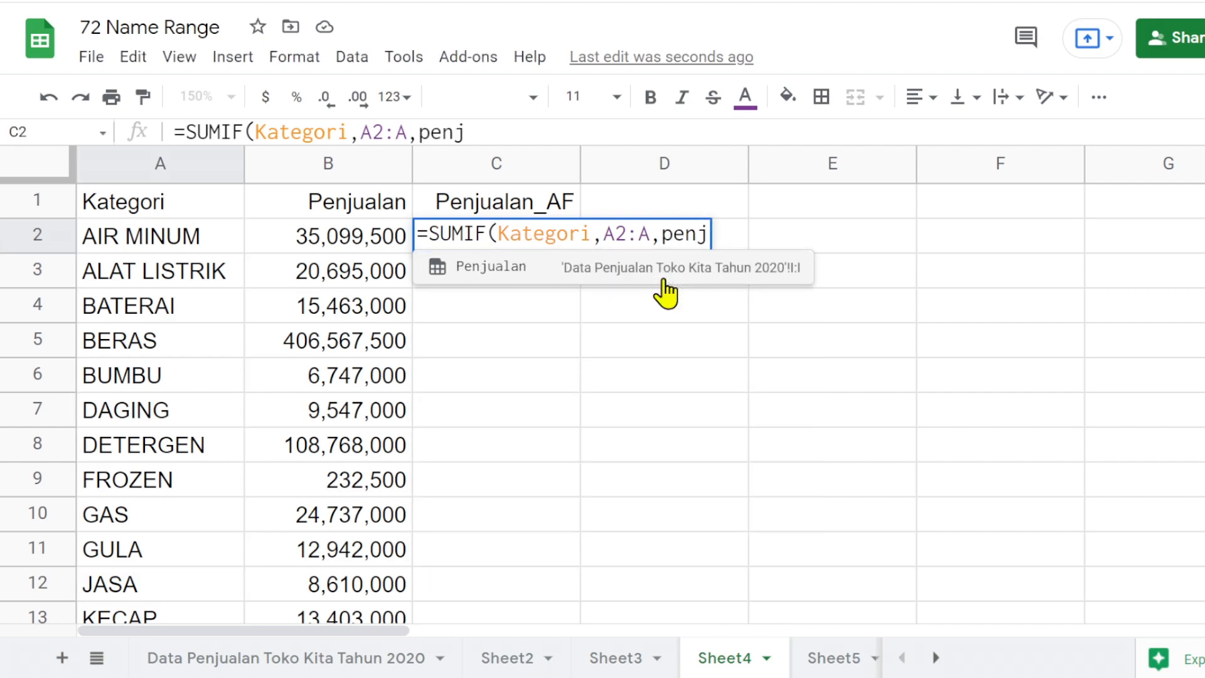
# - Add the named range Penjualan as the sum range and complete the formula =SUMIF(Kategori,A2:A,Penjualan) in C2
pyautogui.click(508, 270)
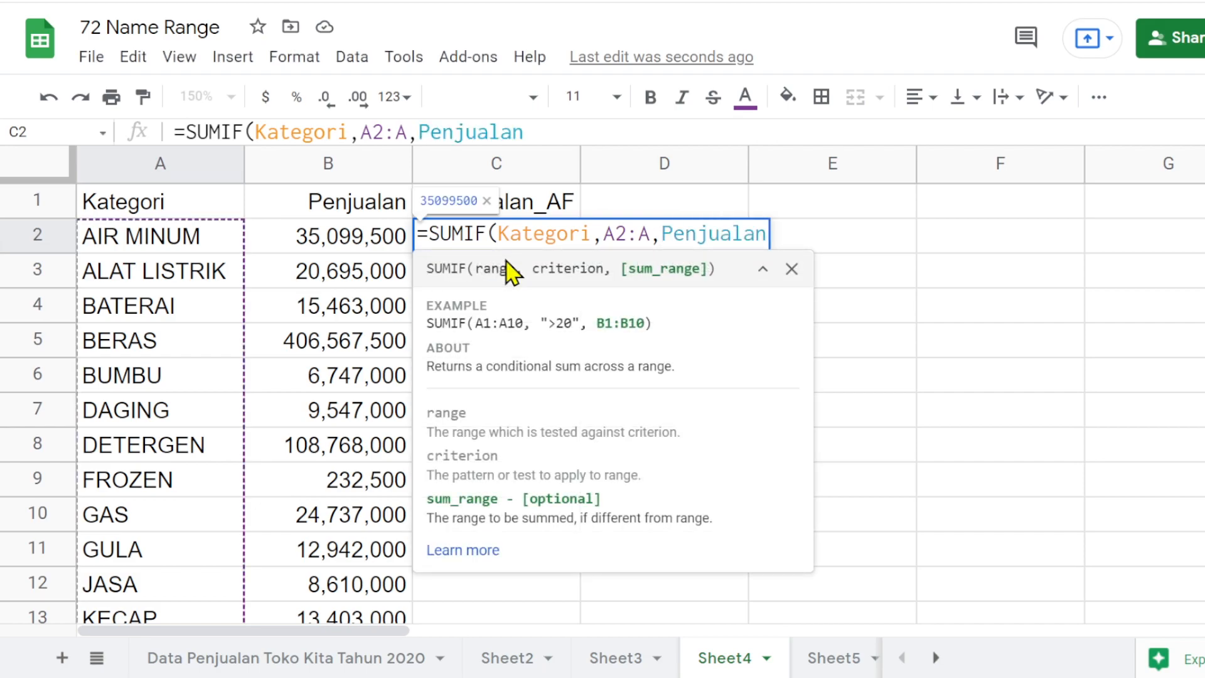
pyautogui.write(')')
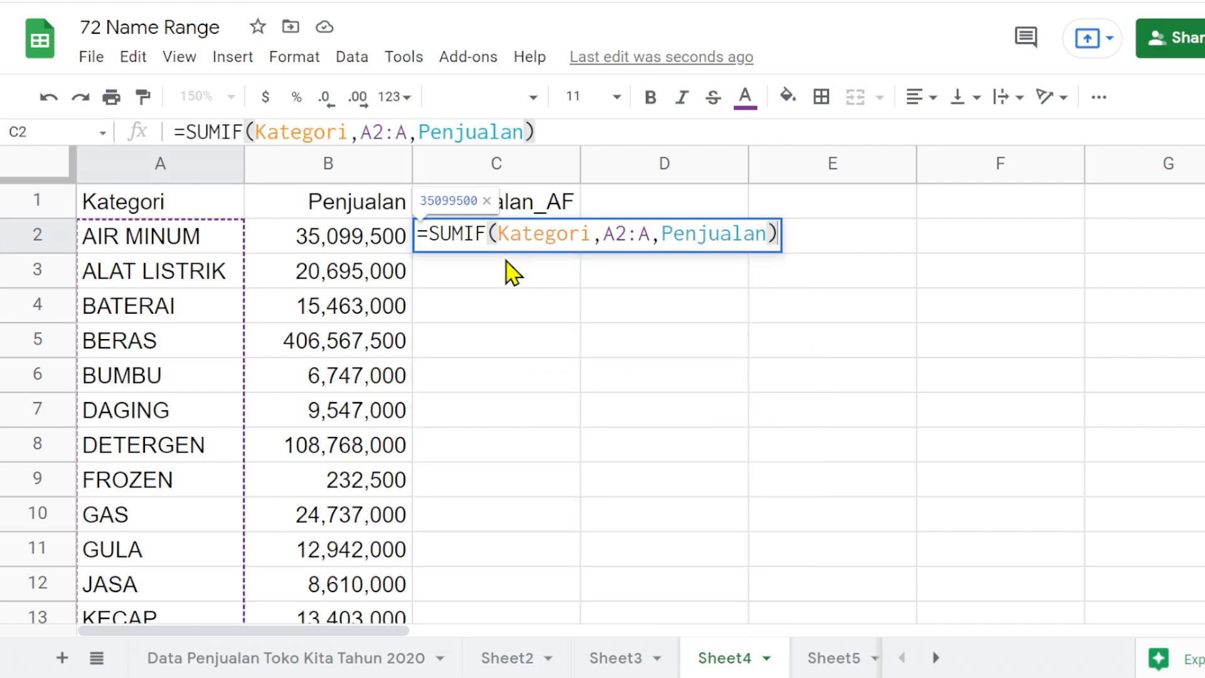
pyautogui.press('Return')
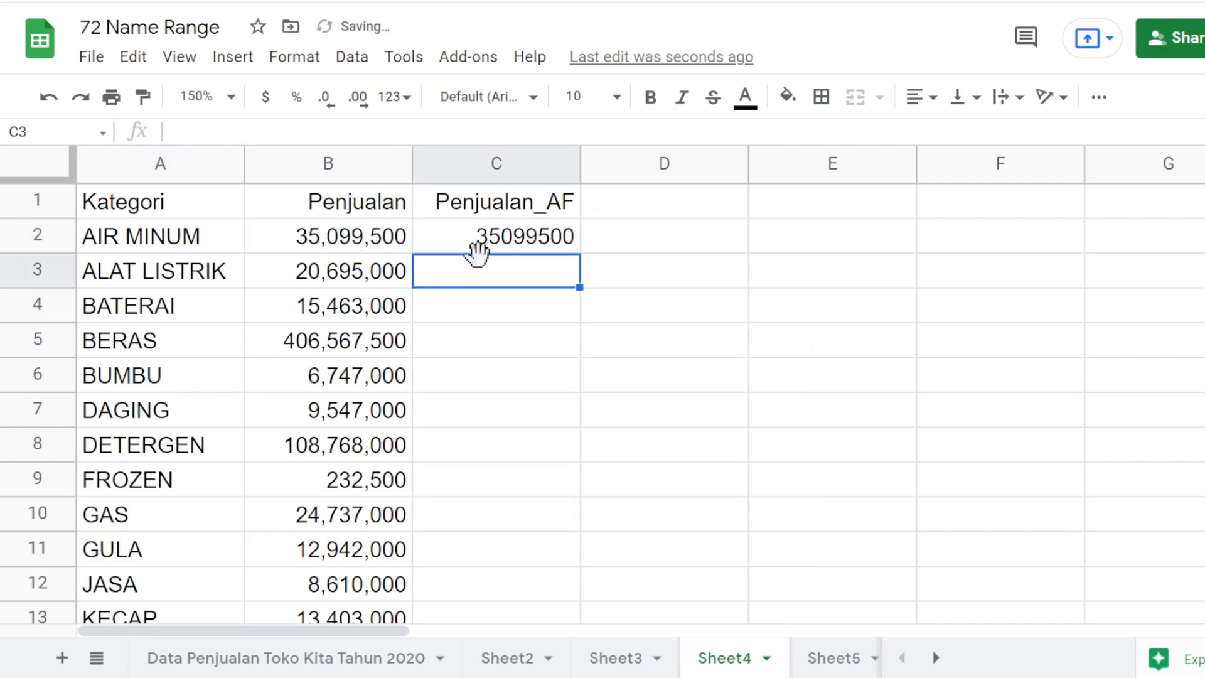
# - Format C2 as Number with no decimal places
pyautogui.click(489, 244)
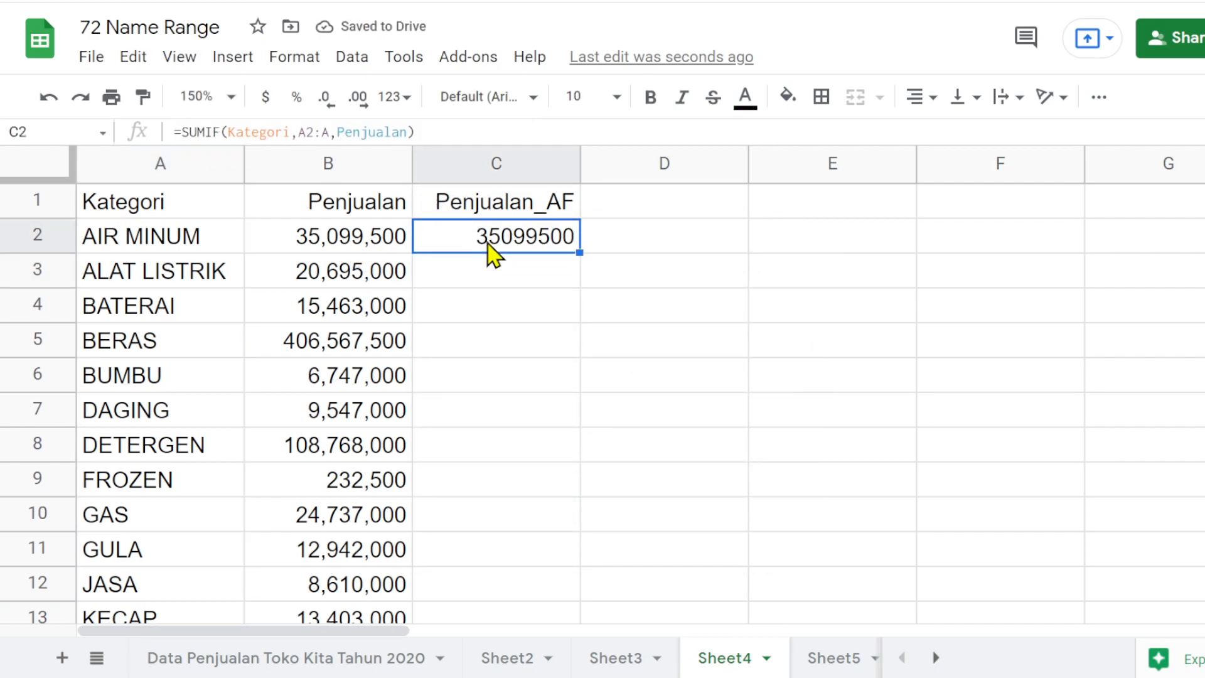
pyautogui.click(393, 99)
pyautogui.click(484, 227)
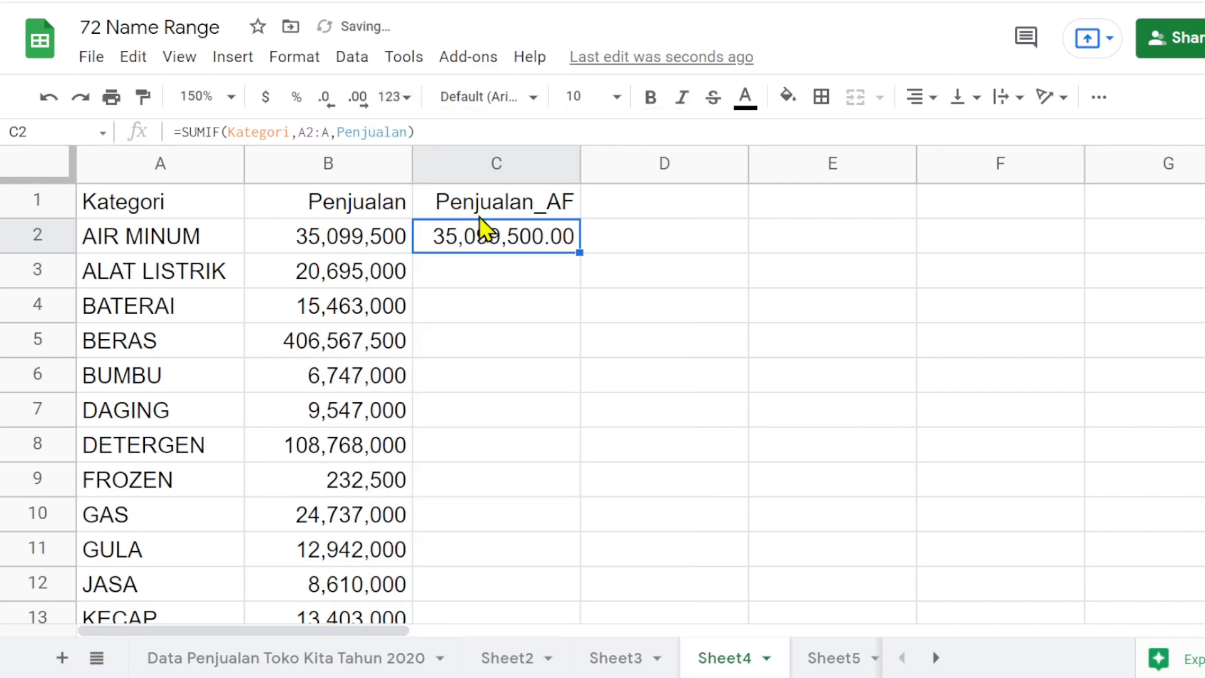
pyautogui.click(325, 105)
pyautogui.click(326, 105)
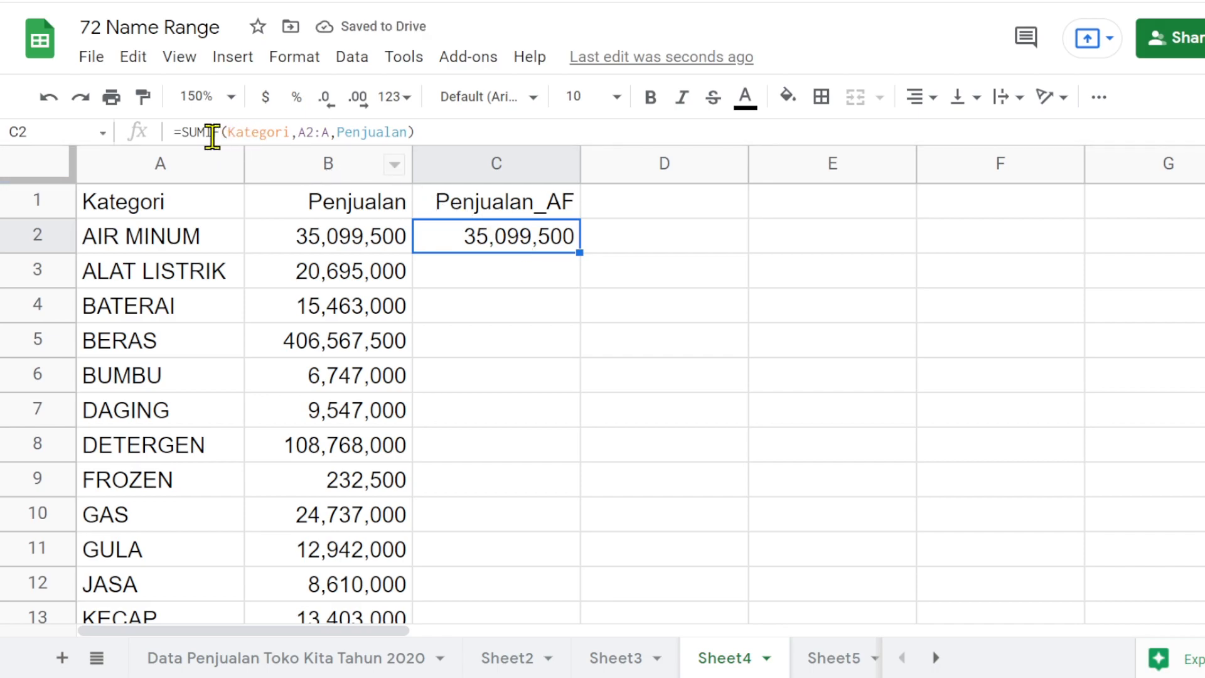
# - Wrap the C2 formula as =ArrayFormula(SUMIF(Kategori,A2:A,Penjualan)) and check the totals in the rows below
pyautogui.click(439, 130)
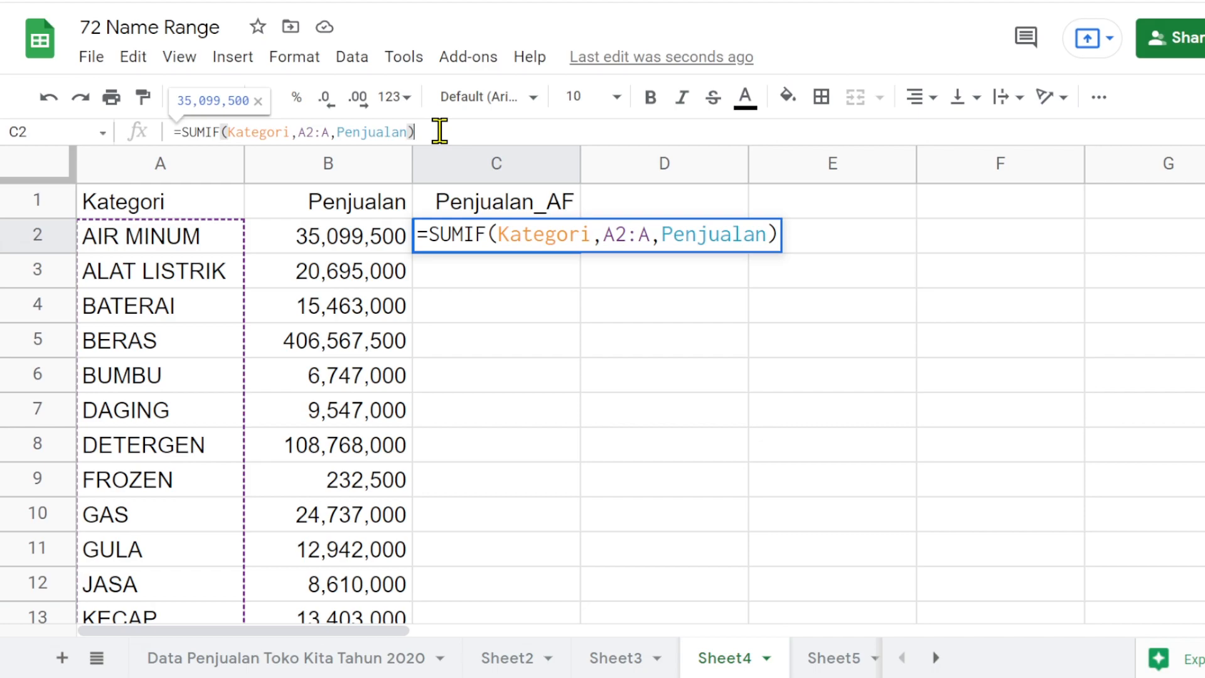
pyautogui.hotkey('ctrl', 'shift', 'Return')
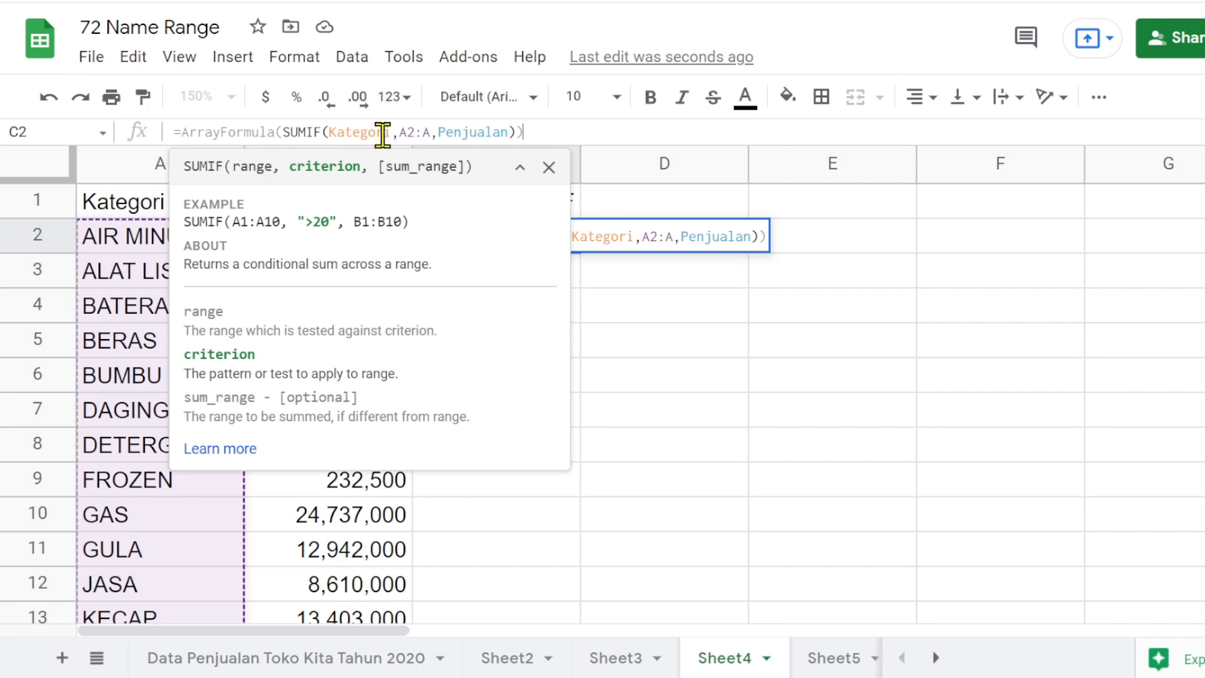
pyautogui.press('Return')
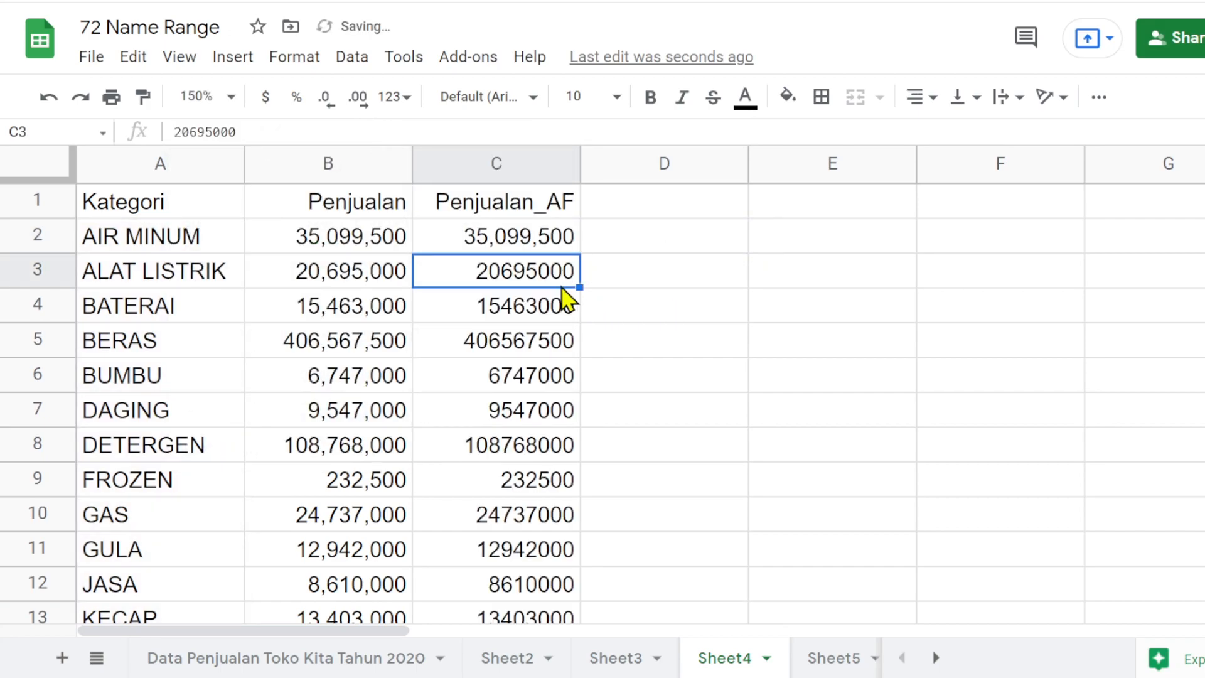
pyautogui.scroll(-3, 527, 417)
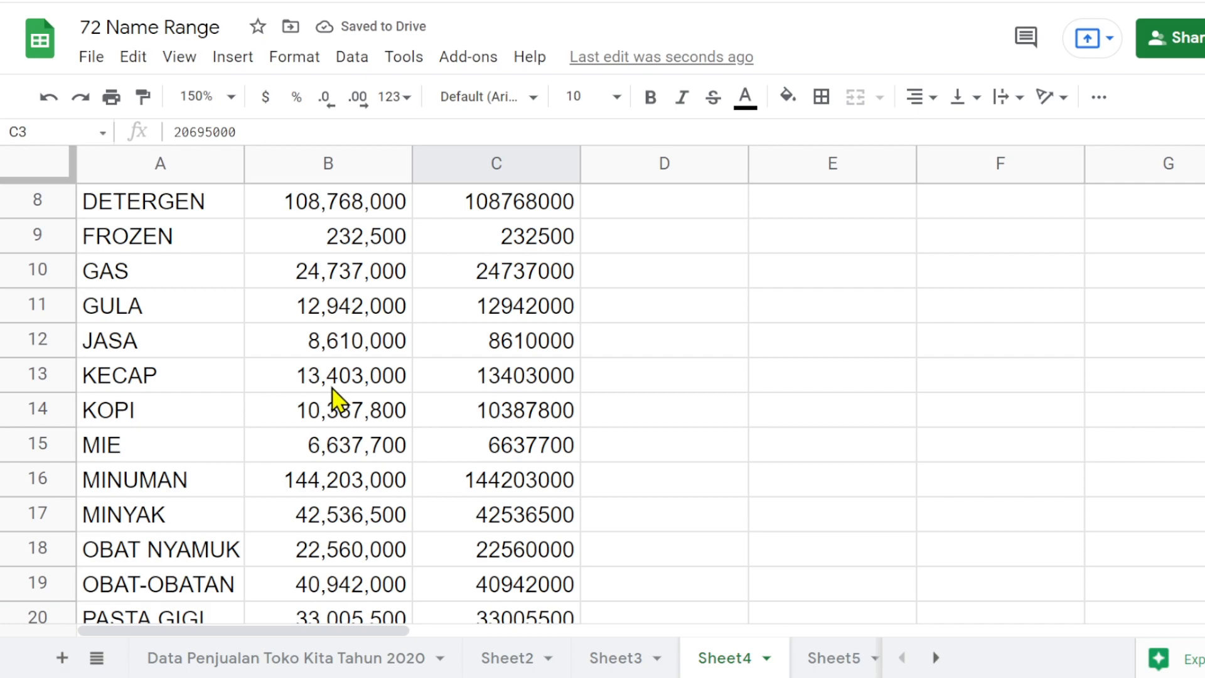
pyautogui.scroll(3, 511, 357)
# - Format the whole of column C as Number with no decimal places
pyautogui.click(527, 160)
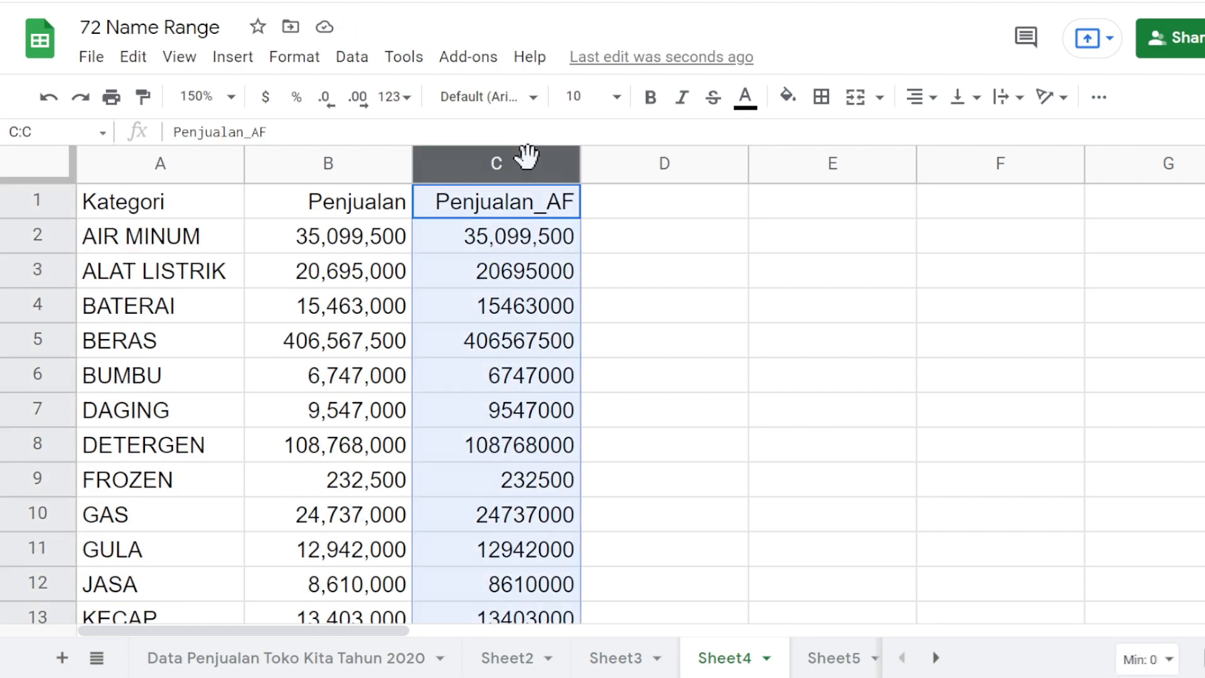
pyautogui.click(392, 97)
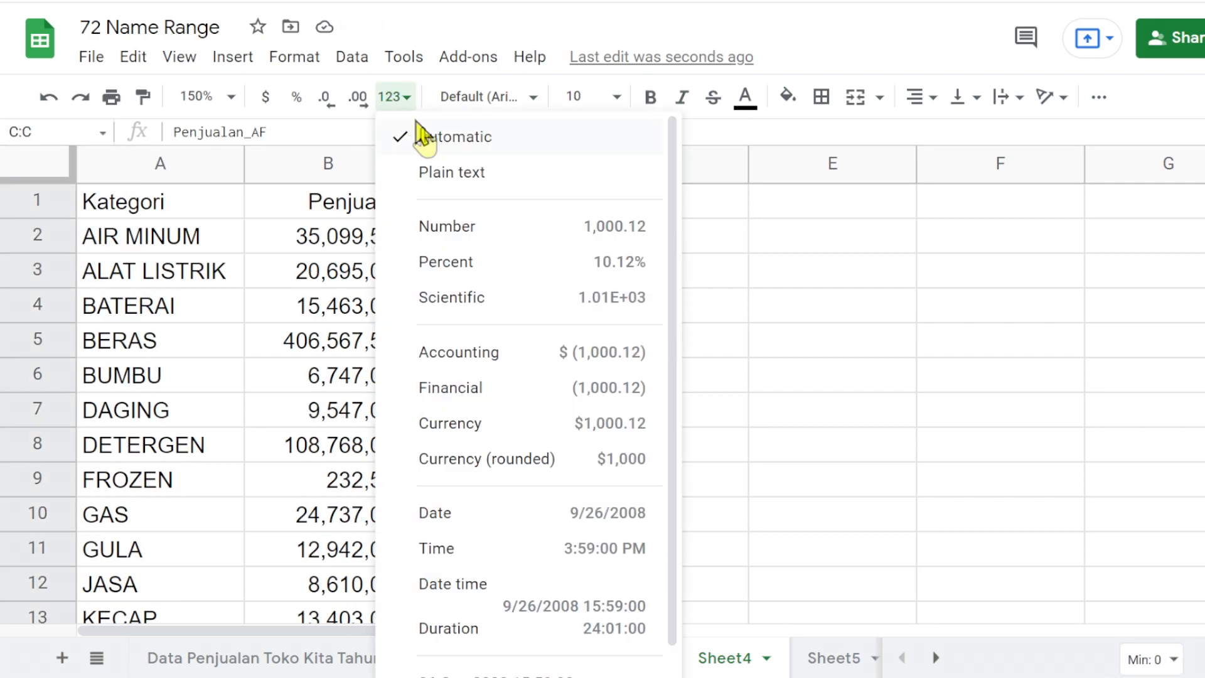
pyautogui.click(472, 232)
pyautogui.click(325, 101)
pyautogui.click(324, 101)
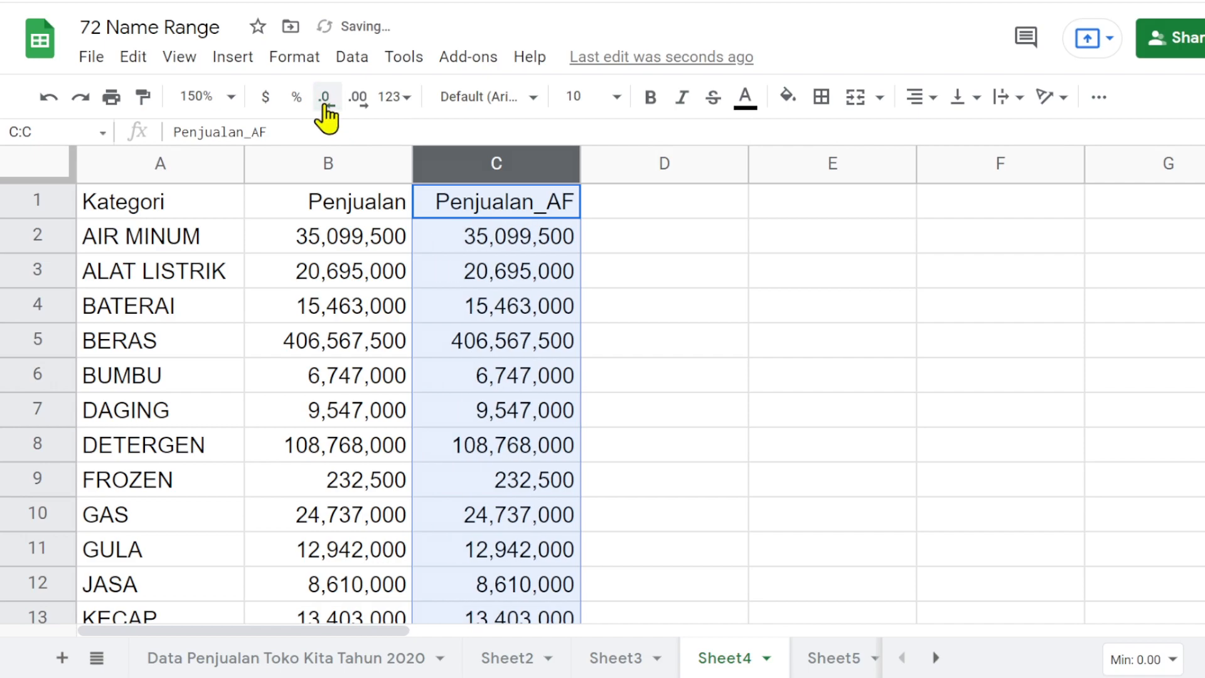